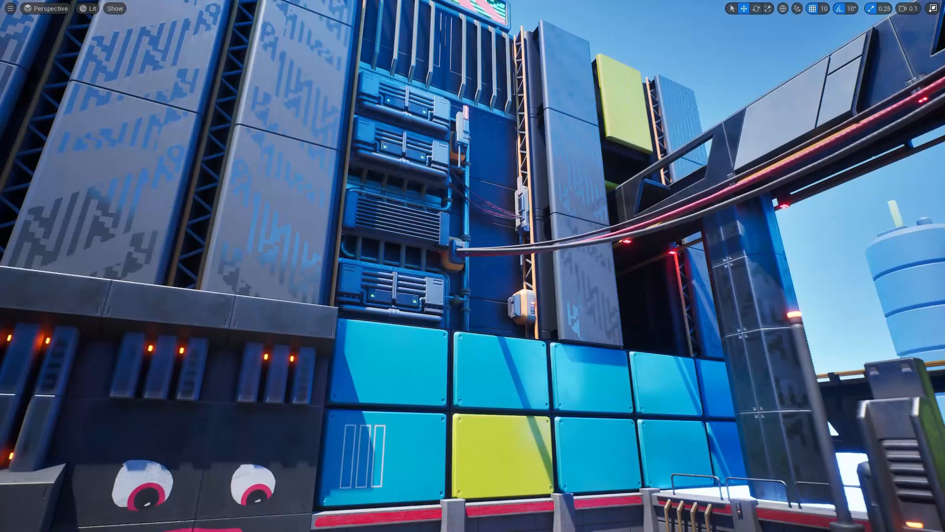
Fly through the finished sci-fi street scene to examine its building facades, alley and props.
right_click_drag(473, 266, 727, 401)
key("s")
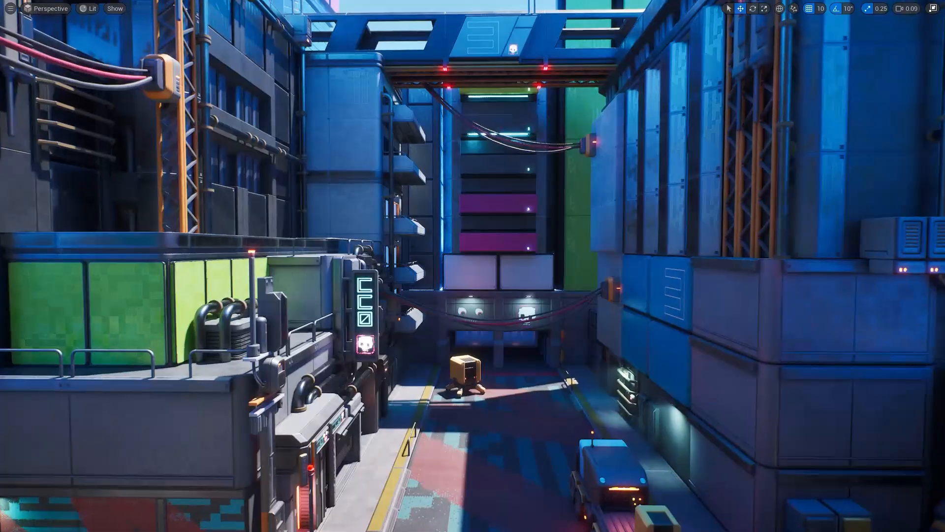
key("w")
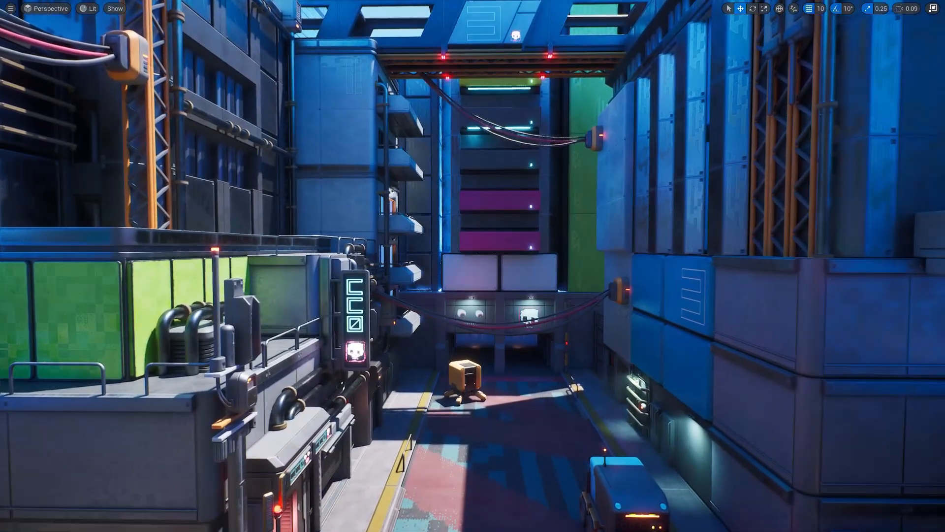
key("w")
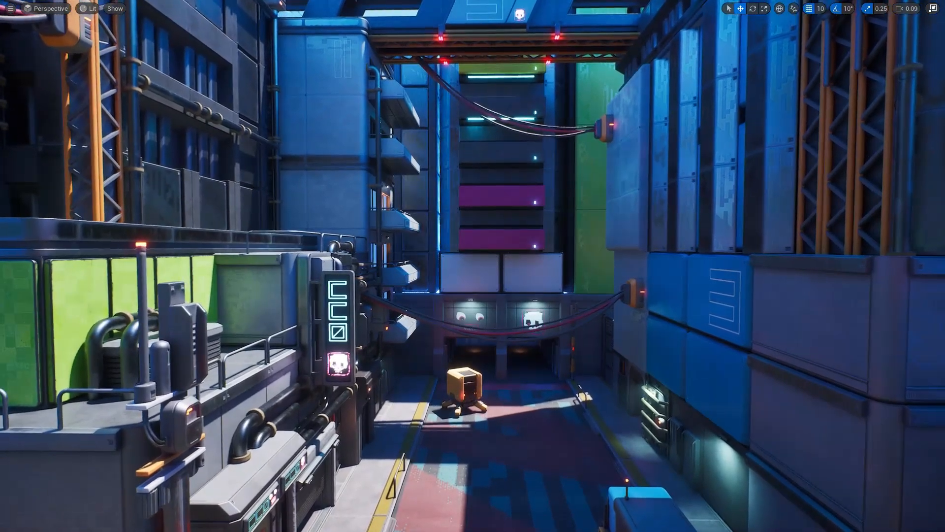
key("w")
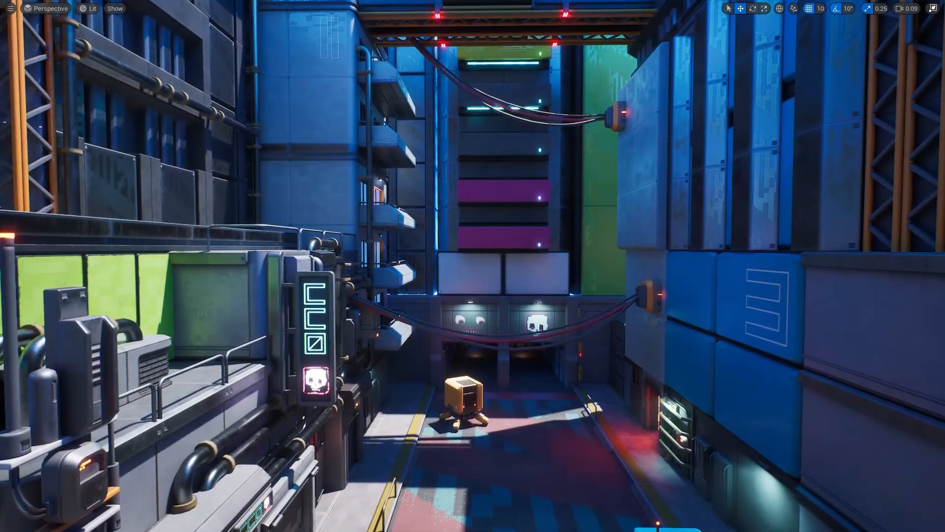
key("w")
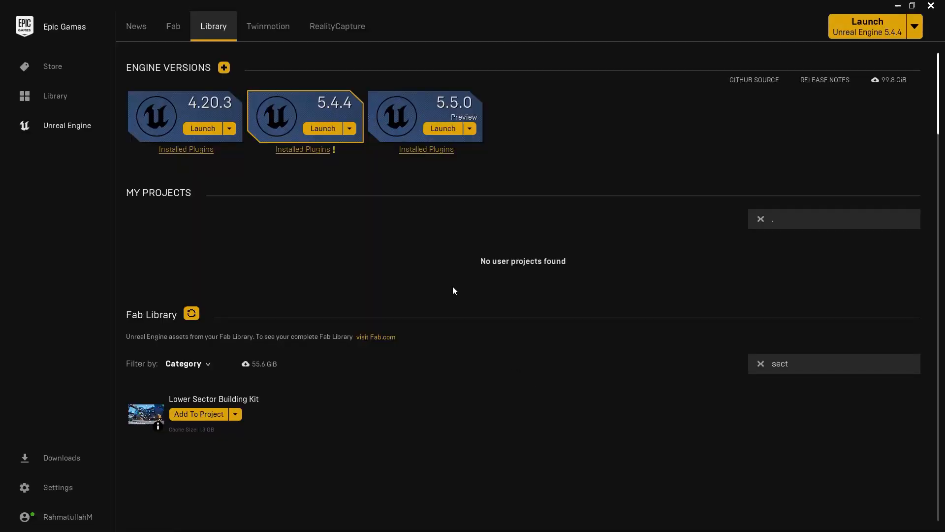
Launch Unreal Engine 5.5.0 and create a Blank games project named Sci_fi_World in D:\YoutubeVideos\7. Sci-fi\.
left_click(444, 130)
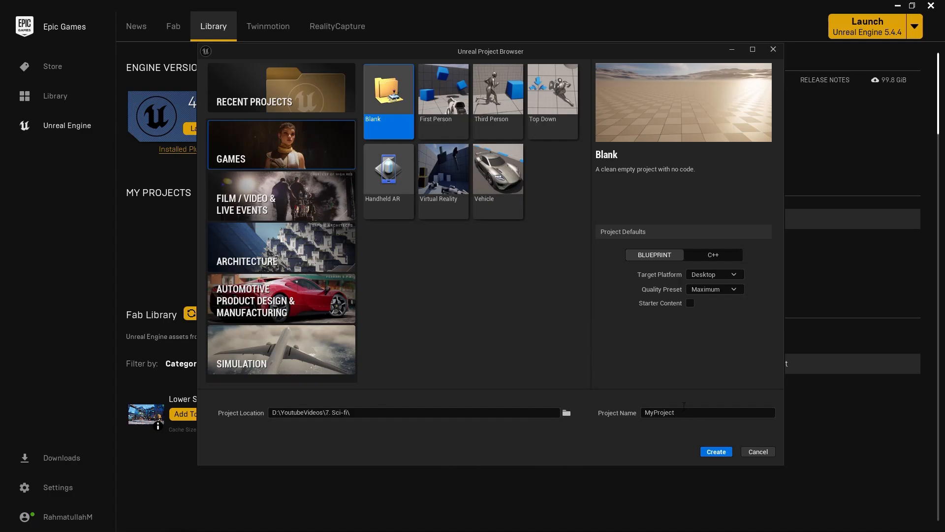
key("Tab")
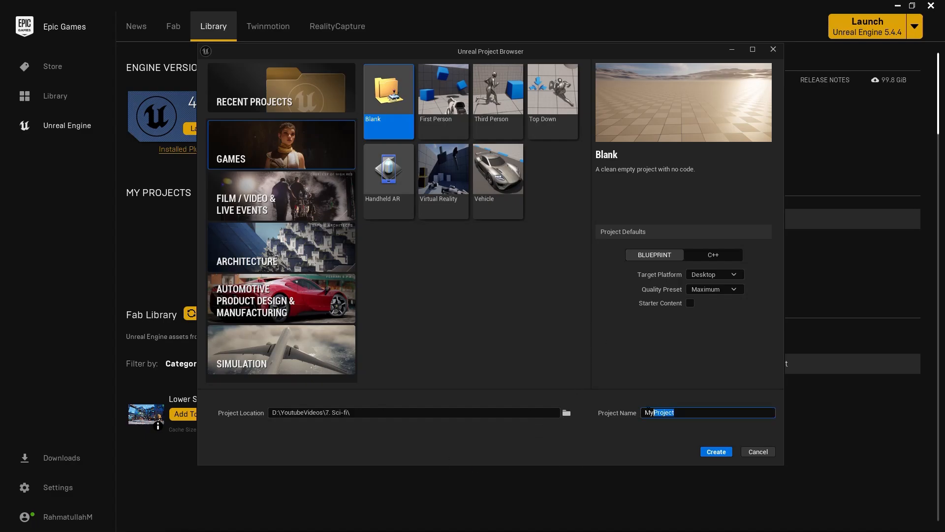
type("Sci_fi_World")
left_click(716, 452)
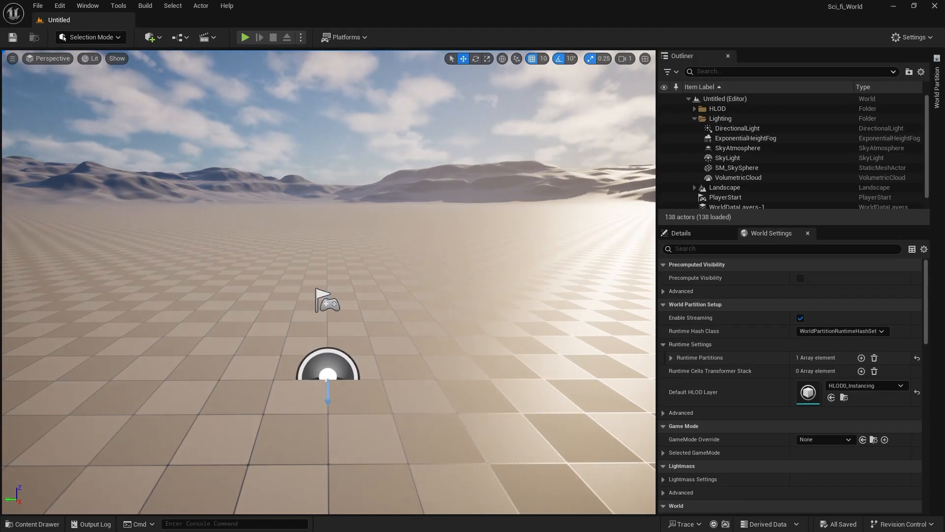
Check the contents of the new project's Content folder.
right_click_drag(328, 282, 152, 412)
left_click(53, 520)
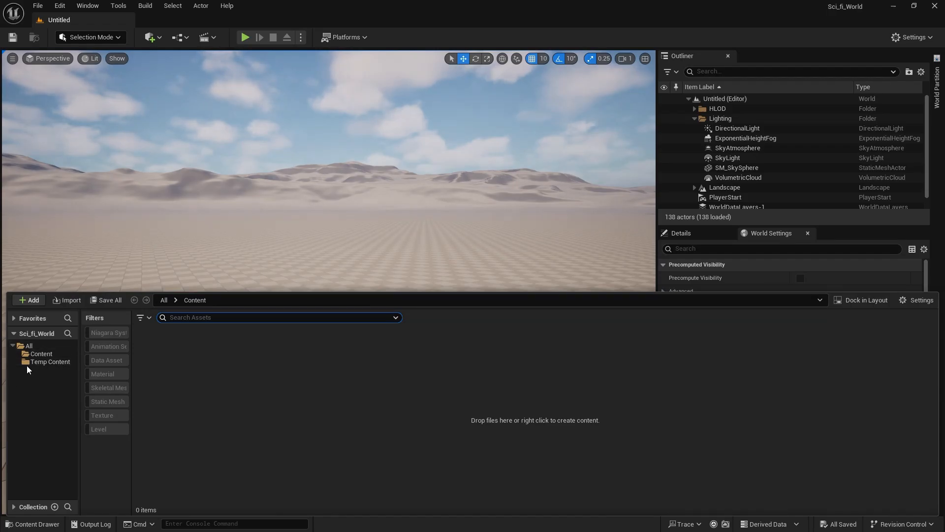
left_click(42, 354)
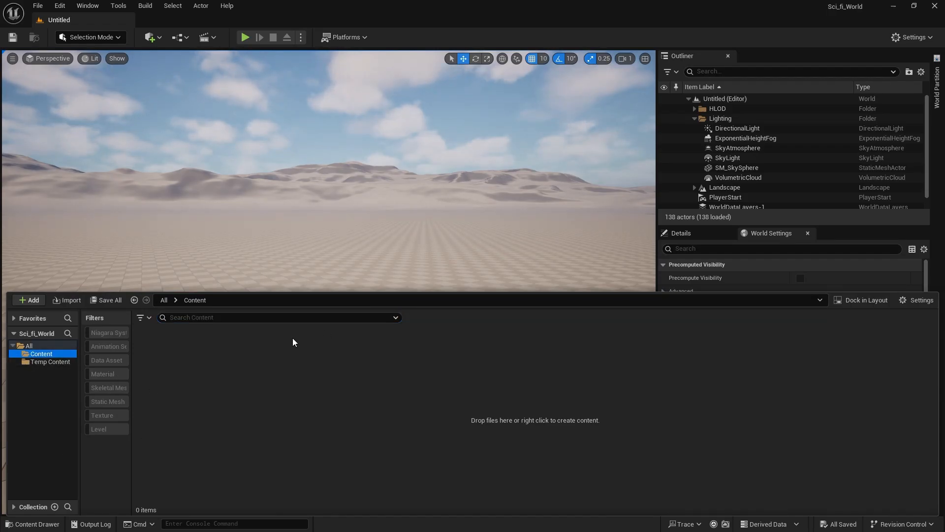
left_click(37, 525)
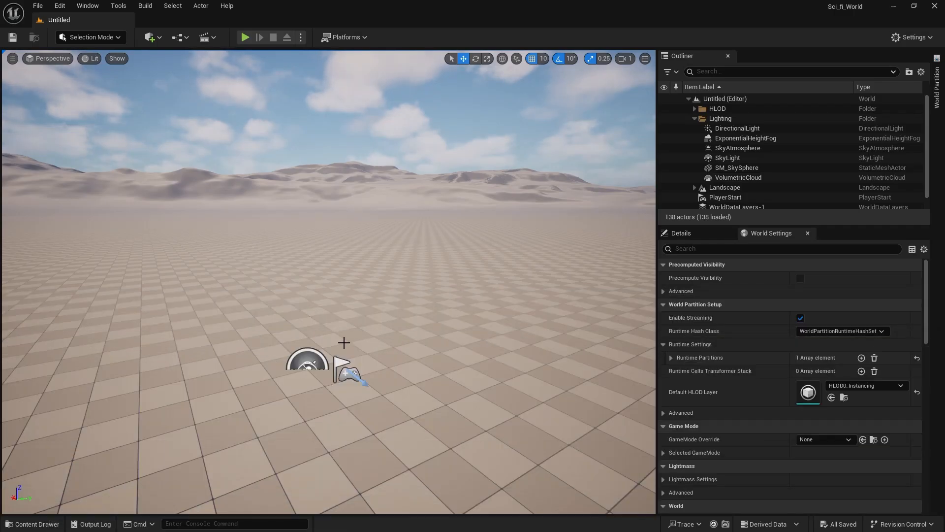
Switch to the Fab listing of the Lower Sector Building Kit in the browser and look through its preview images.
left_click(893, 6)
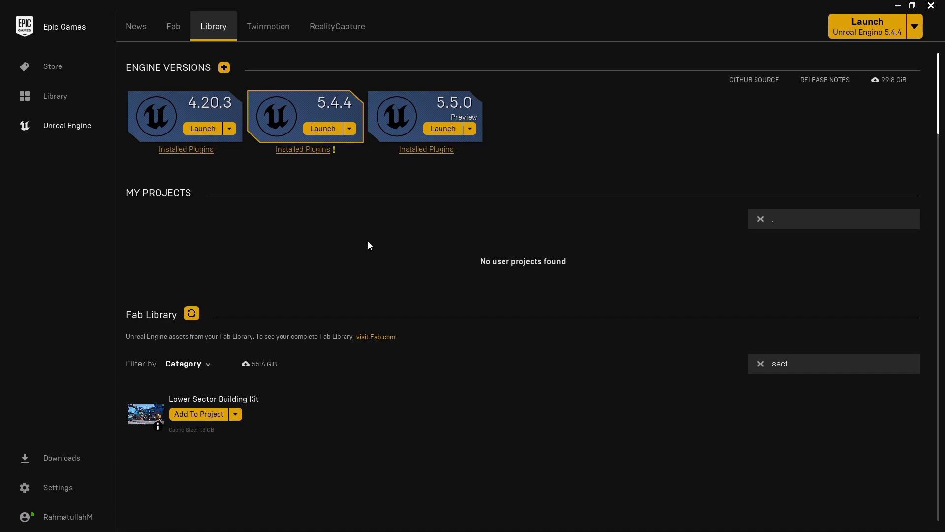
key("alt+Tab")
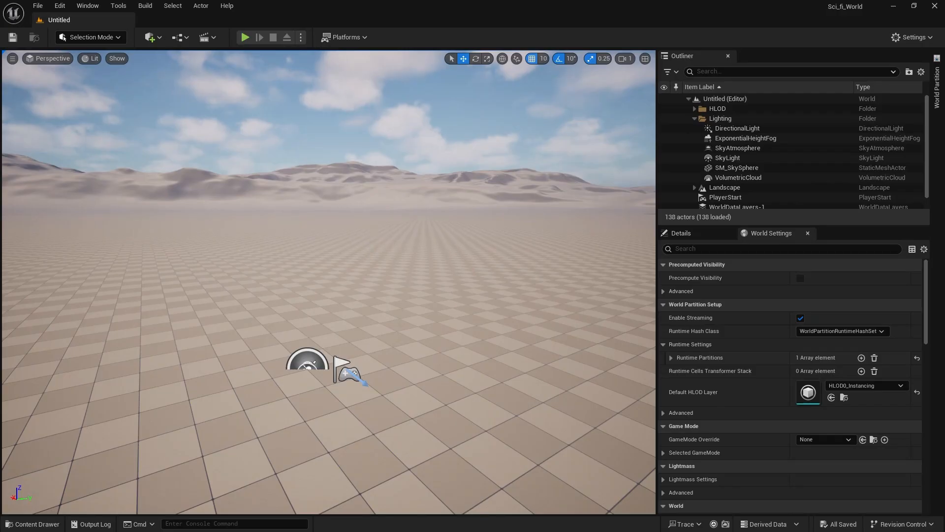
key("alt+Tab")
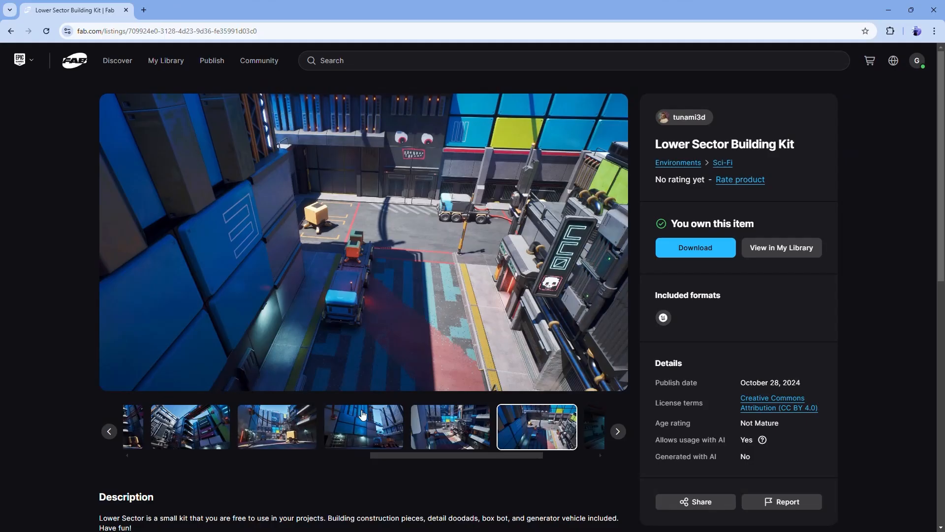
left_click_drag(657, 144, 797, 149)
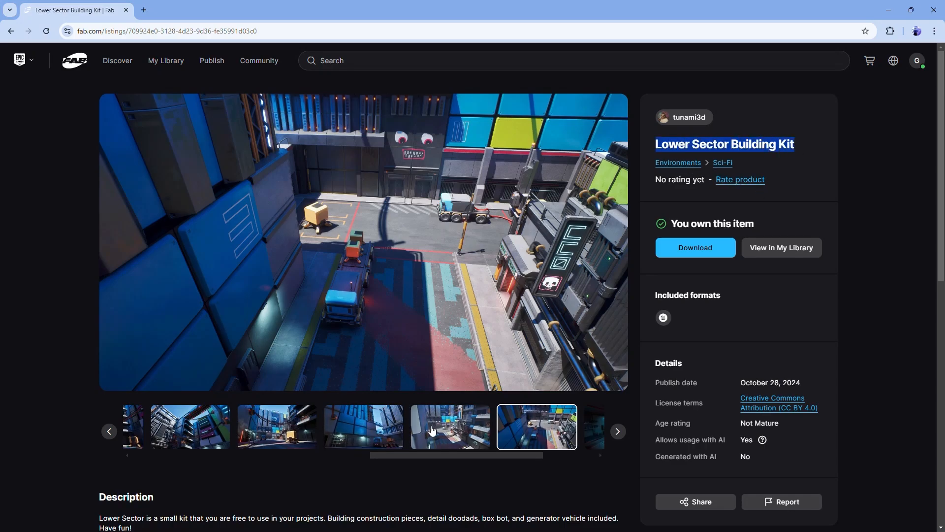
left_click(437, 437)
left_click(364, 440)
left_click(214, 440)
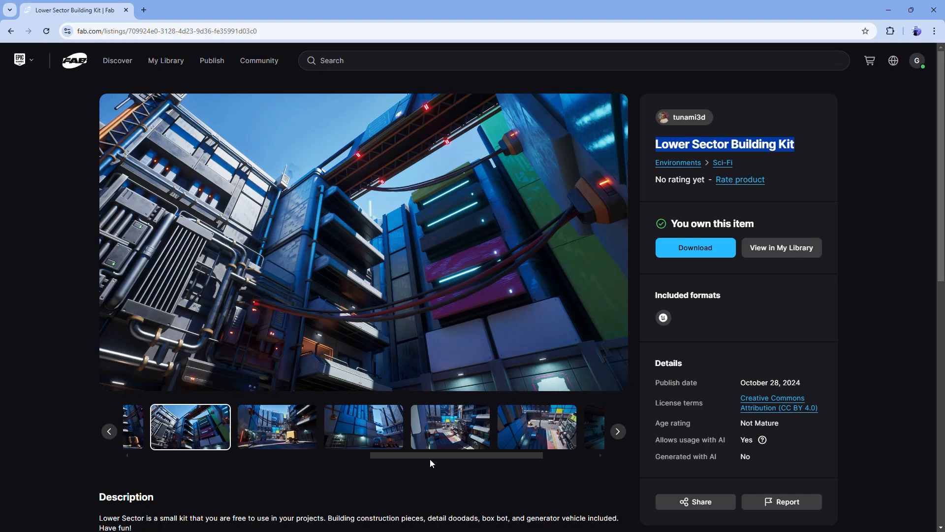
scroll(433, 458, "left", 5)
left_click(453, 436)
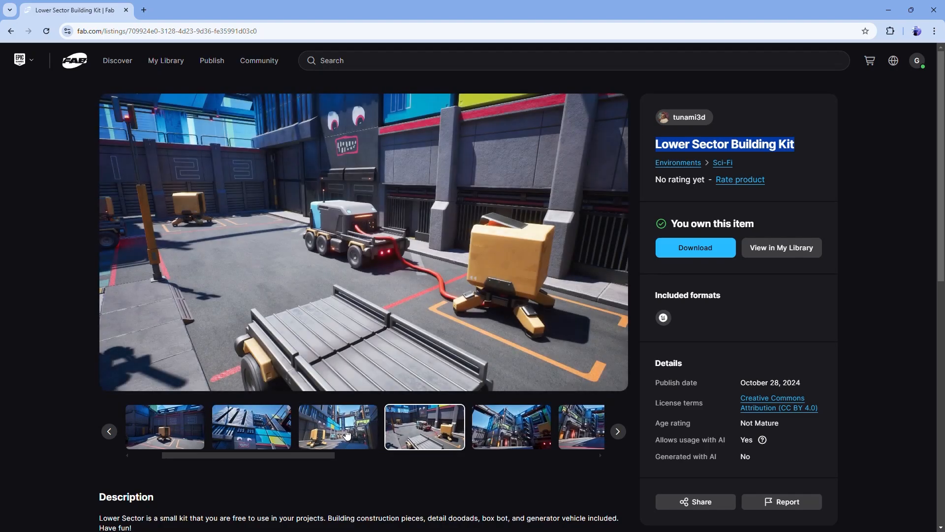
left_click(352, 435)
left_click(256, 433)
left_click(195, 429)
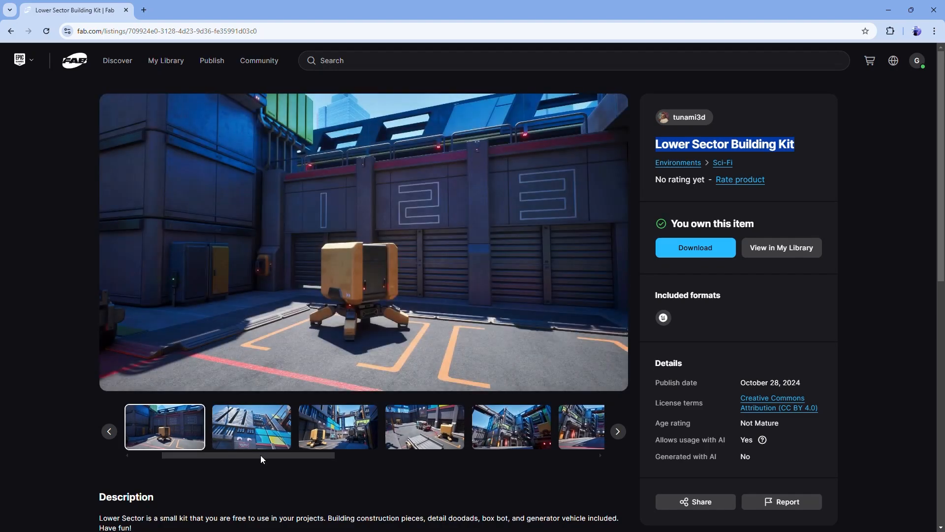
left_click_drag(257, 456, 599, 446)
left_click(303, 426)
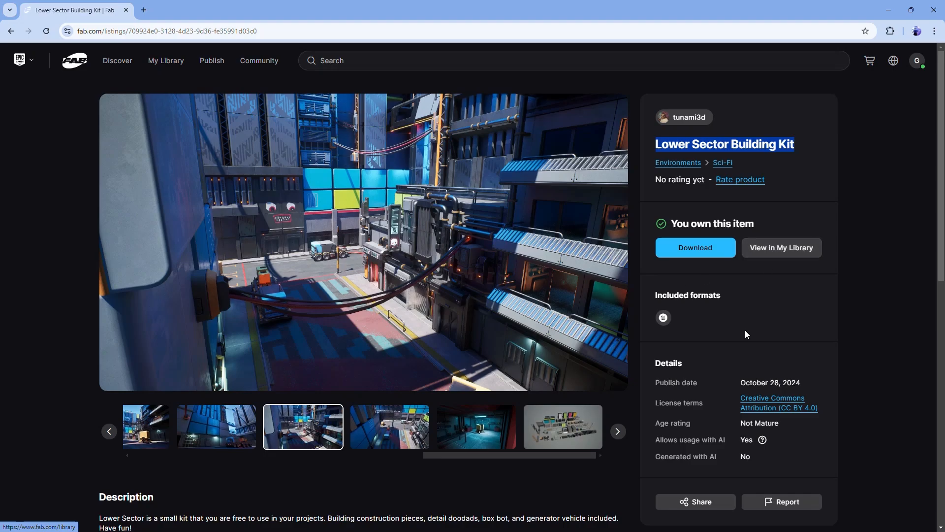
left_click(889, 5)
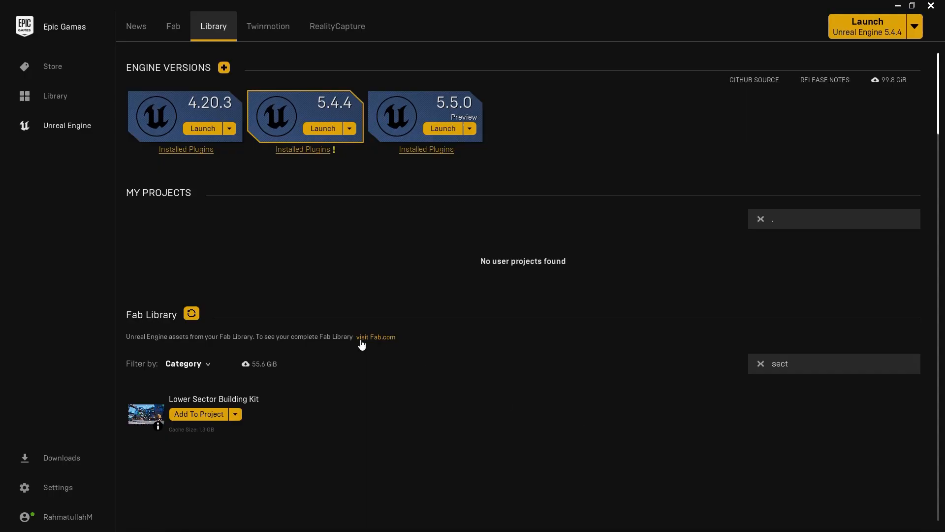
In the Epic Games Launcher, start adding the Lower Sector Building Kit to a project and search all projects for "sci".
scroll(253, 376, "down", 2)
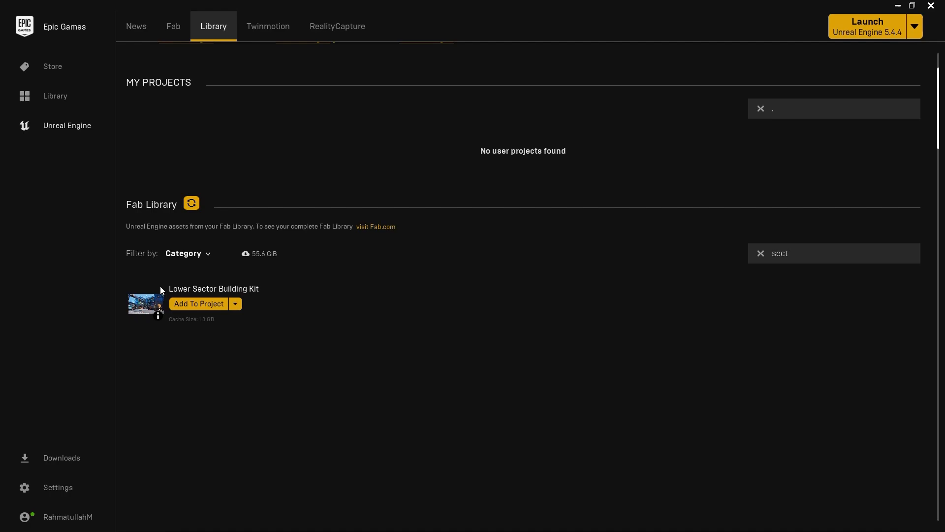
left_click(235, 290)
left_click(197, 309)
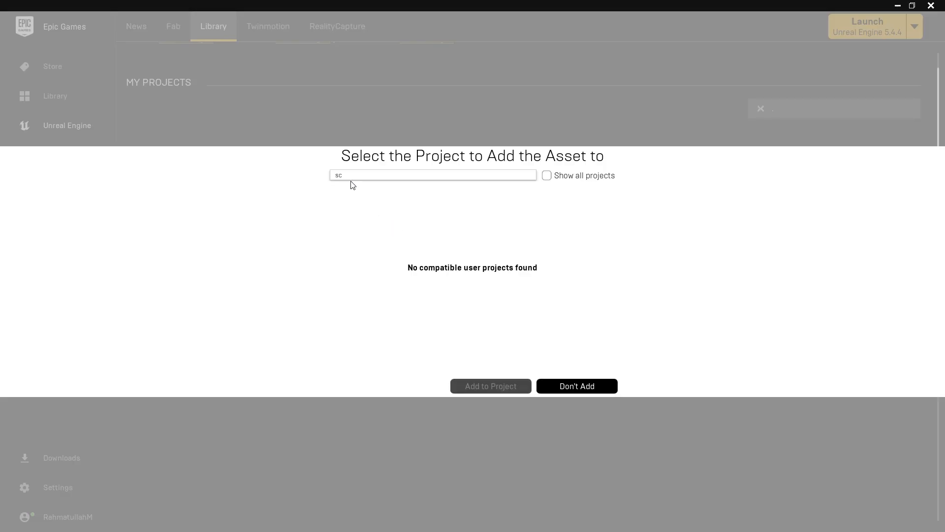
double_click(354, 176)
left_click(354, 175)
left_click(549, 176)
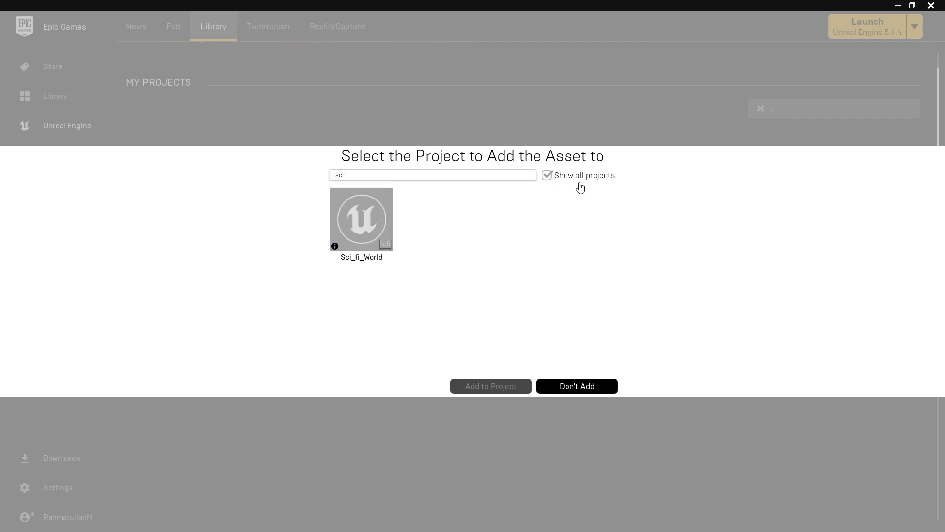
Add the kit to the Sci_fi_World project using asset version 5.4.
left_click(366, 225)
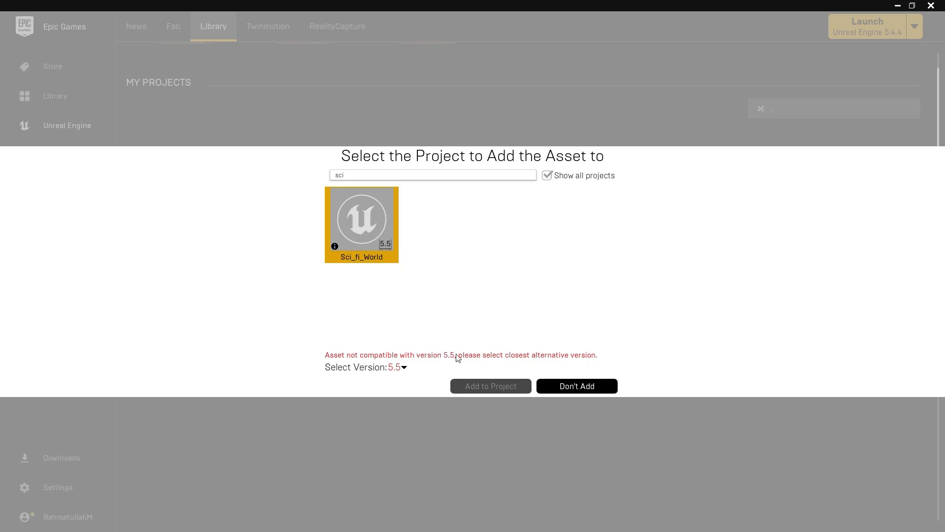
left_click(403, 368)
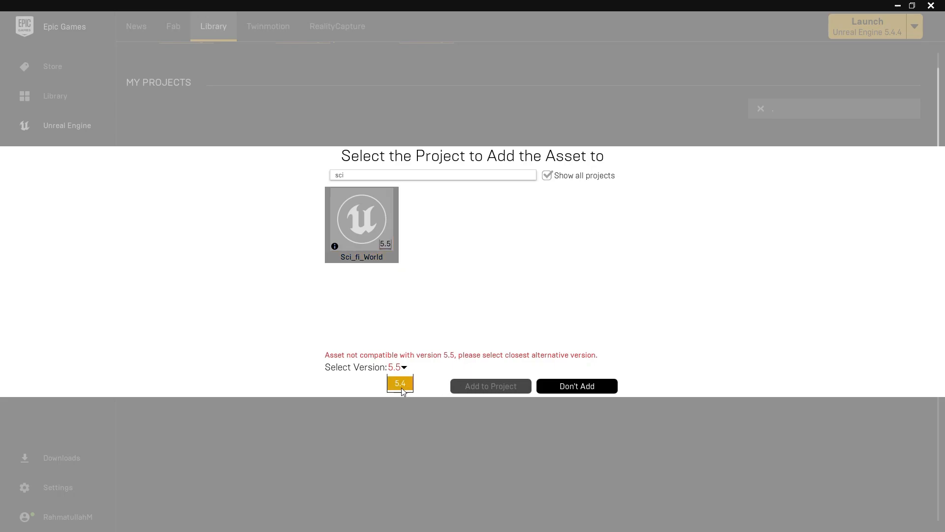
left_click(401, 386)
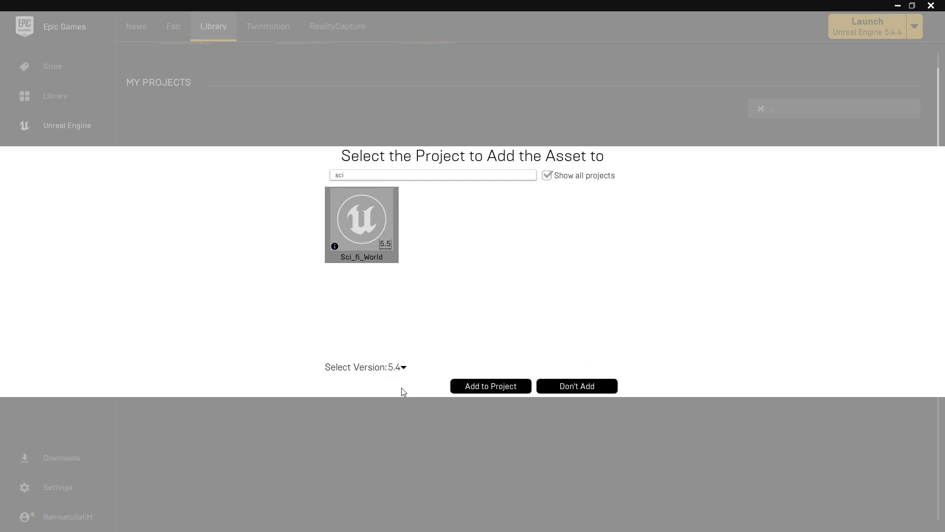
left_click(485, 389)
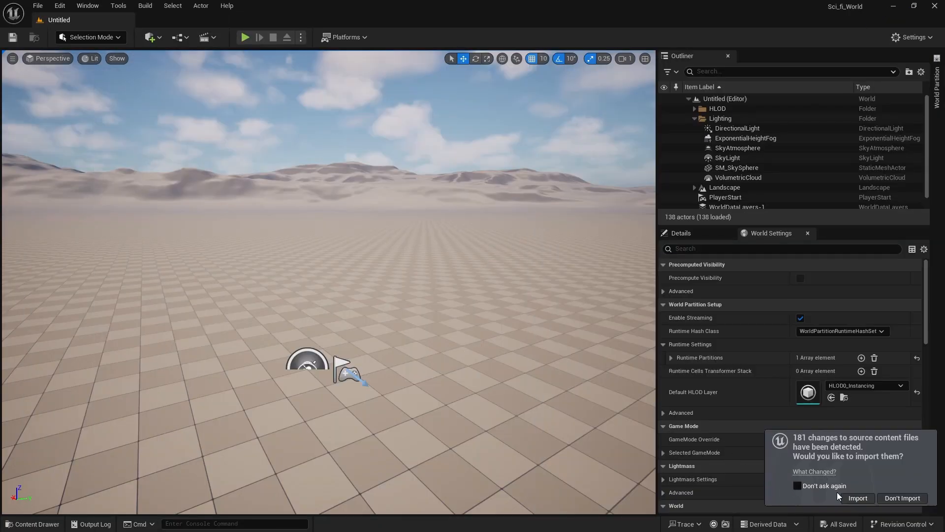
Import the detected source content changes in the Unreal editor and open the Models folder of LowerSector_Mod.
left_click(859, 498)
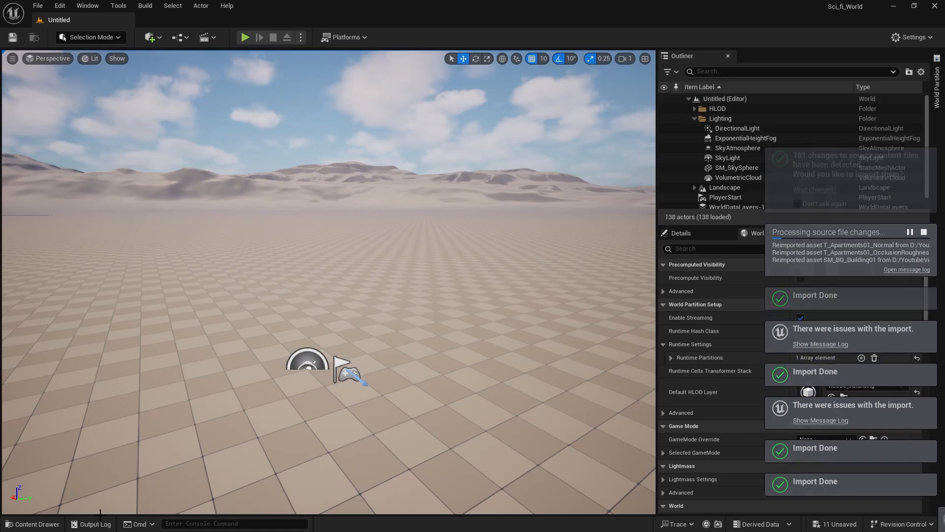
left_click(34, 524)
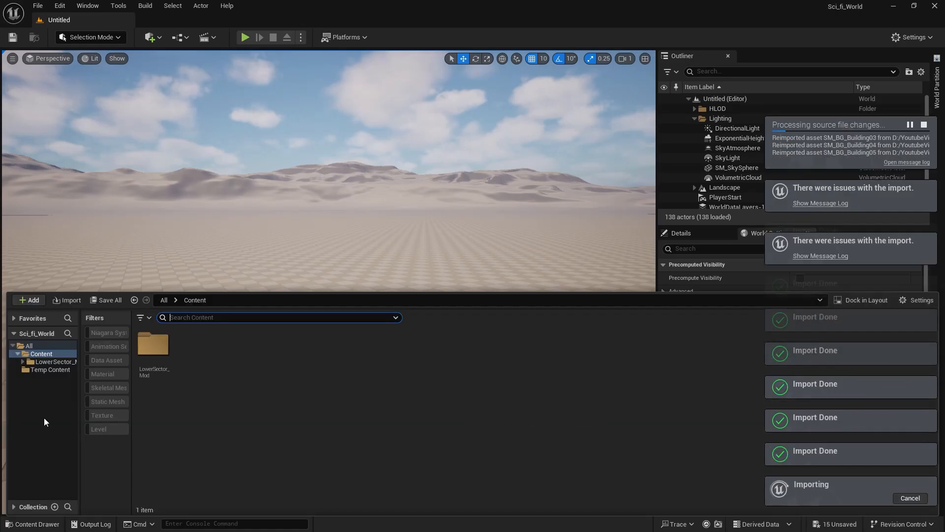
left_click(43, 362)
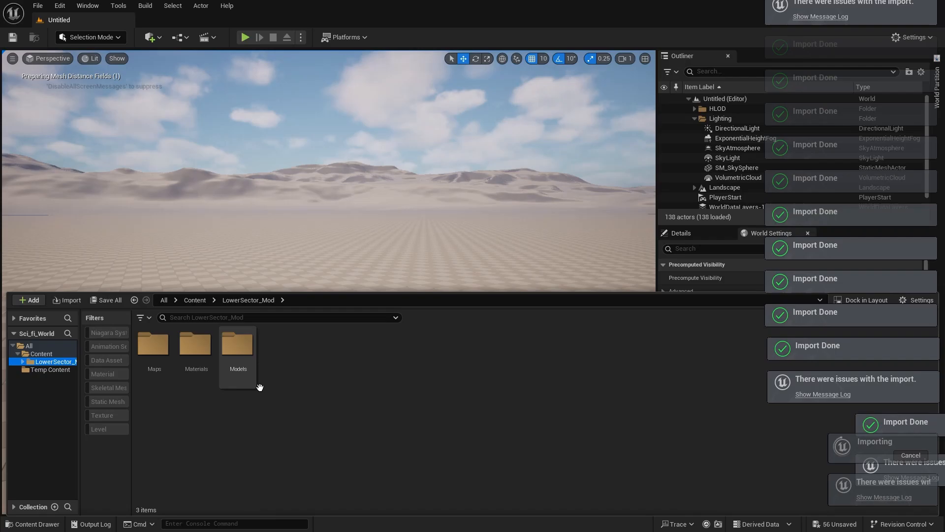
double_click(241, 362)
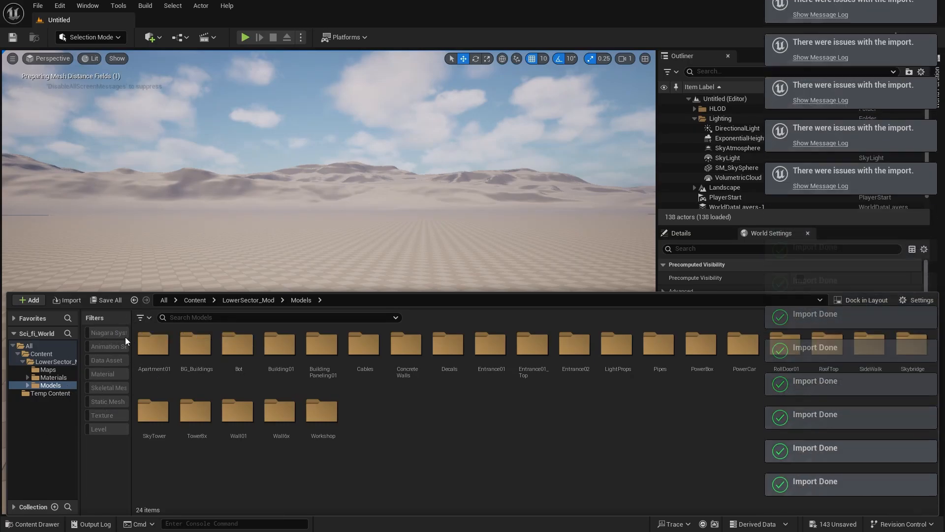
Filter the Models folder to show only static meshes and browse through the kit's pieces.
left_click(140, 317)
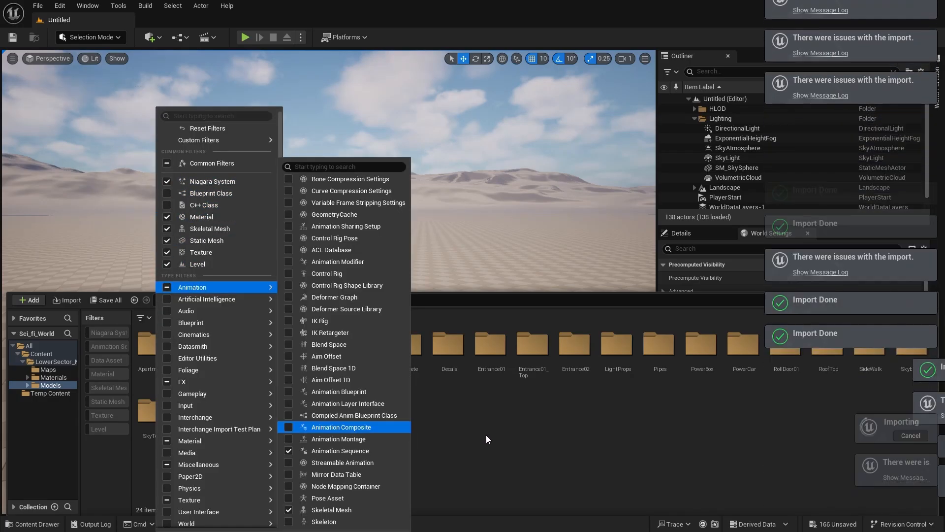
left_click(486, 435)
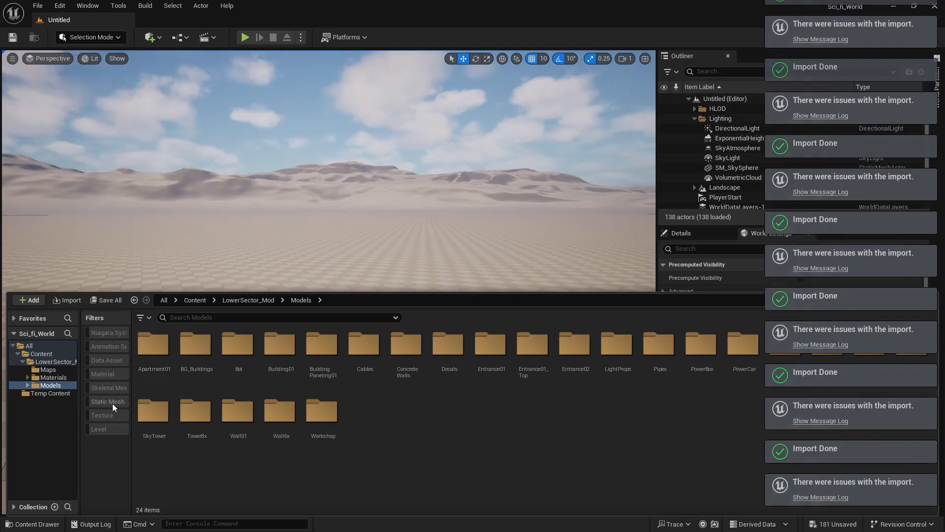
left_click(112, 402)
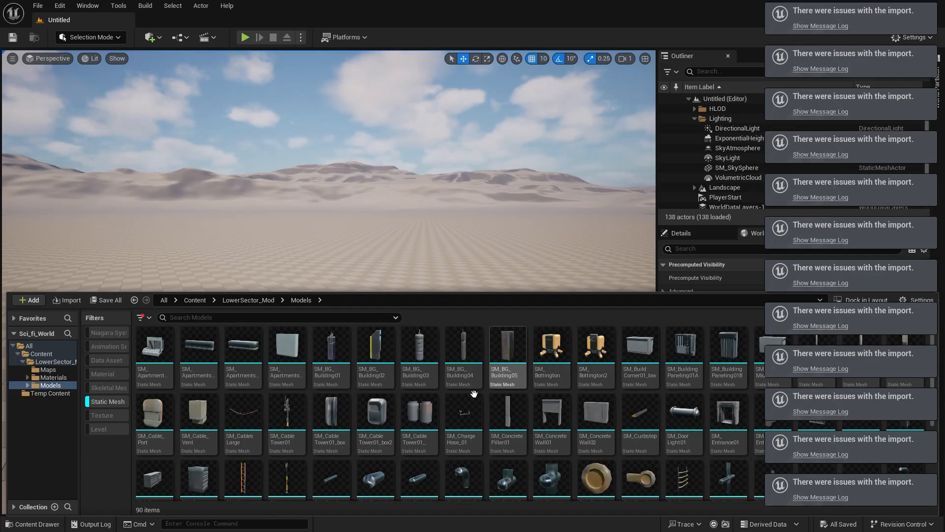
scroll(450, 407, "down", 3)
scroll(451, 407, "up", 3)
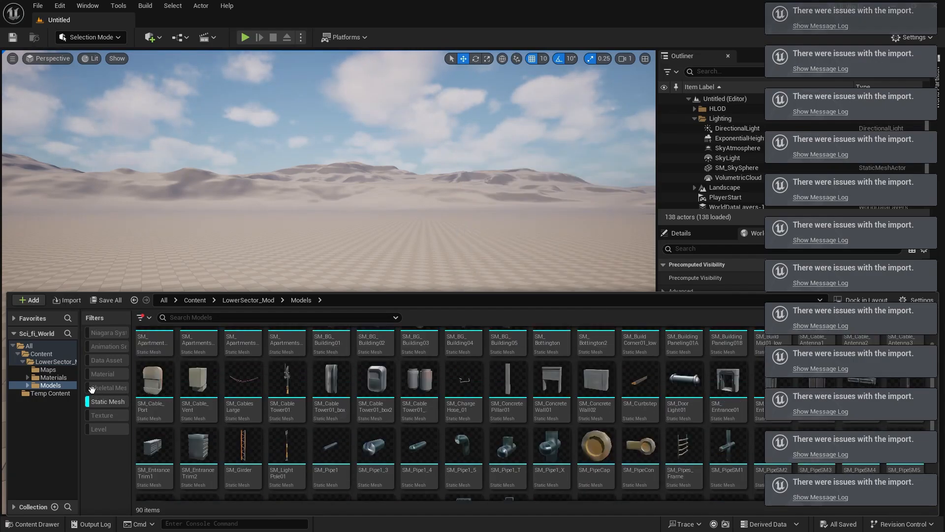
Include skeletal meshes in the Models folder filter and browse the rest of the kit's pieces.
left_click(110, 390)
left_click(110, 389)
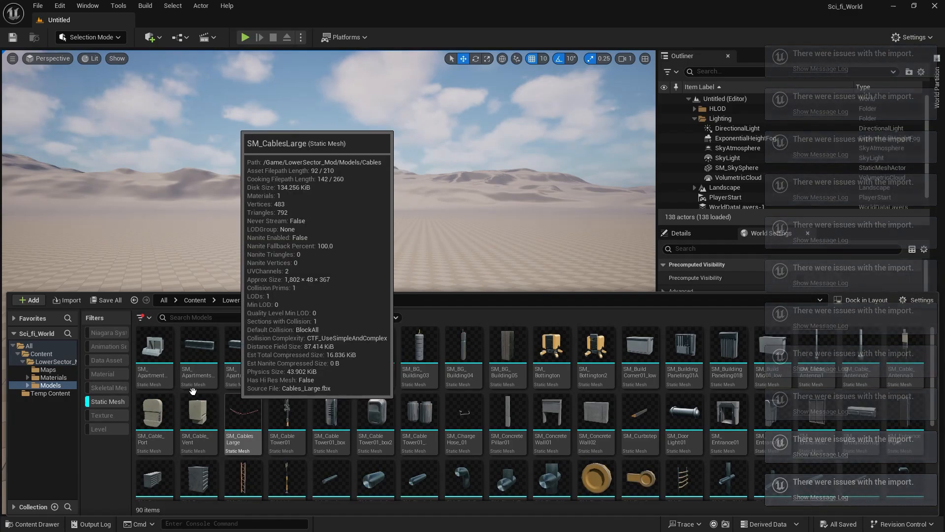
left_click(107, 386)
scroll(287, 401, "down", 3)
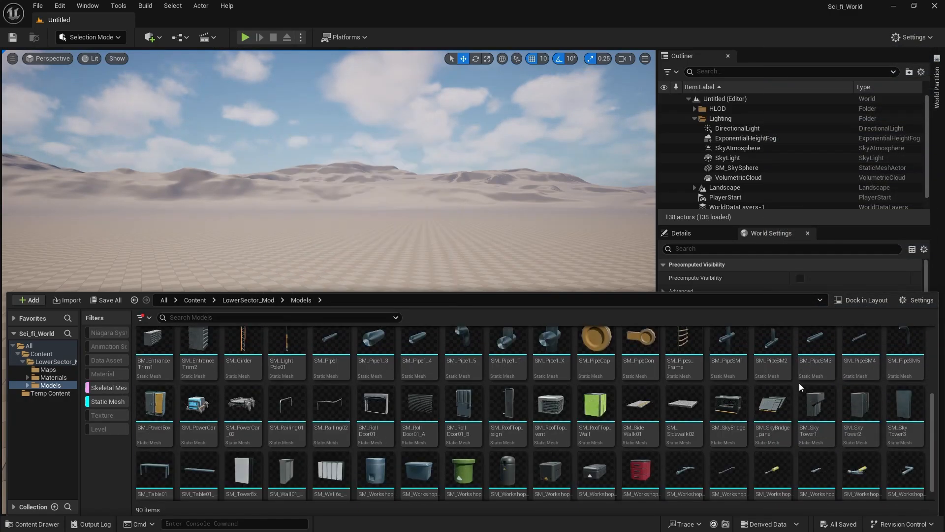
scroll(640, 408, "down", 2)
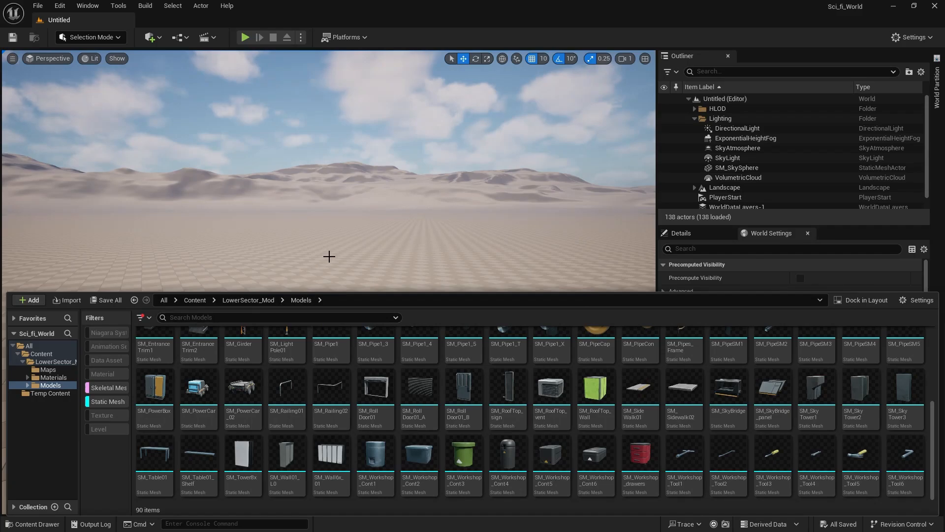
Create a new level from the Empty Level template.
right_click_drag(330, 256, 730, 229)
scroll(384, 222, "up", 1)
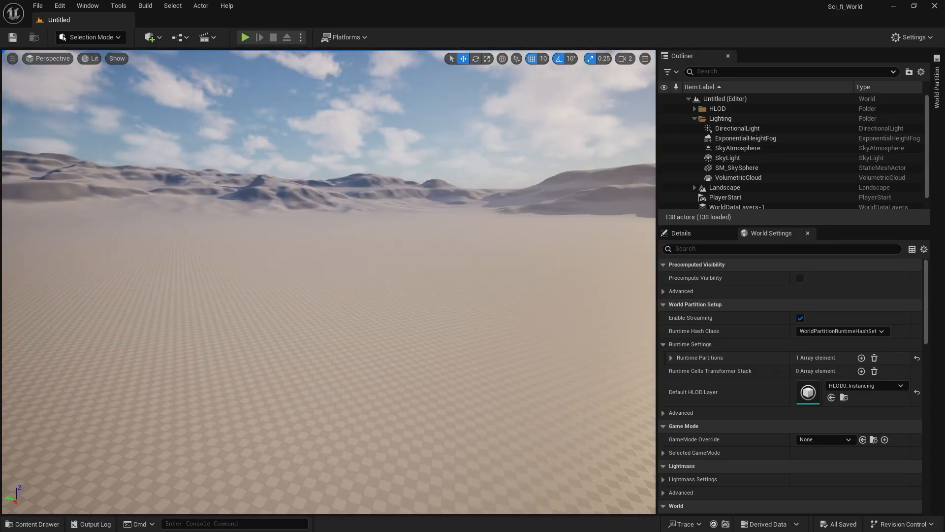
mouse_move(109, 123)
right_mouse_down()
mouse_move(94, 124)
mouse_move(110, 123)
right_mouse_up()
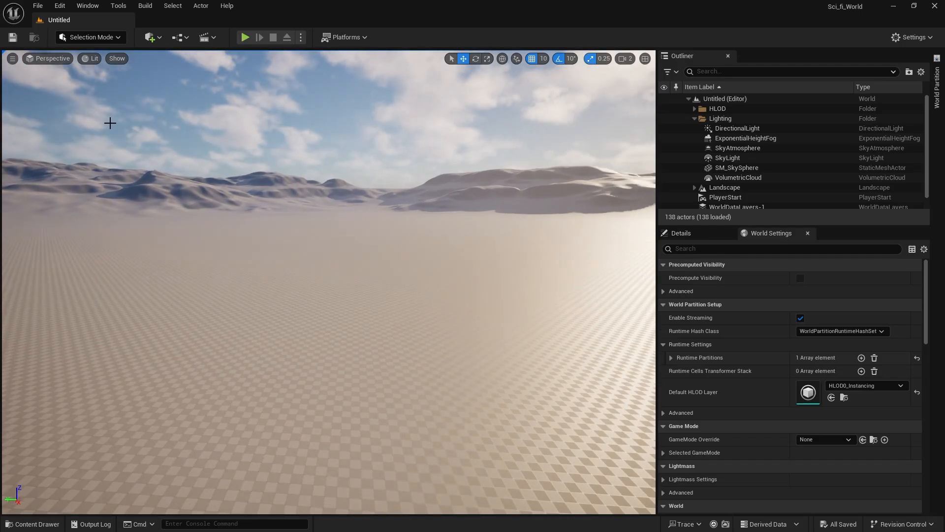
left_click(37, 9)
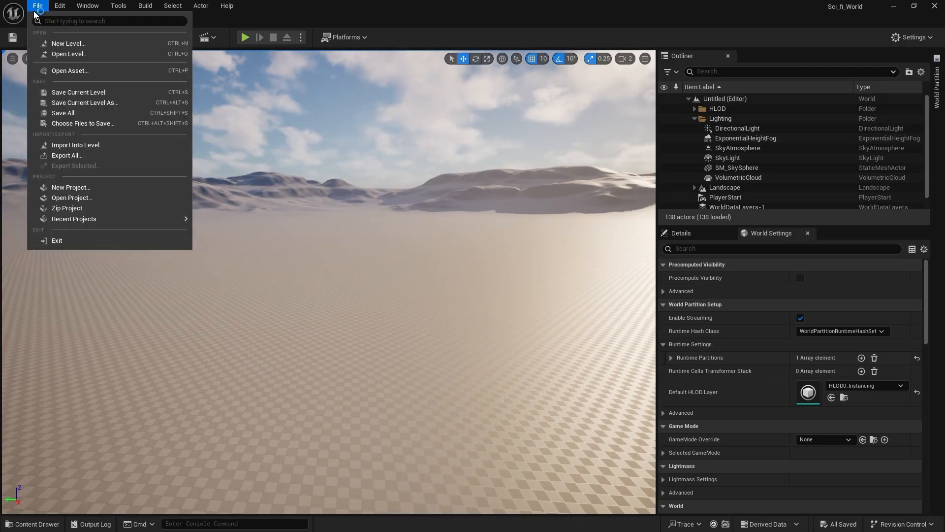
left_click(58, 45)
left_click(546, 221)
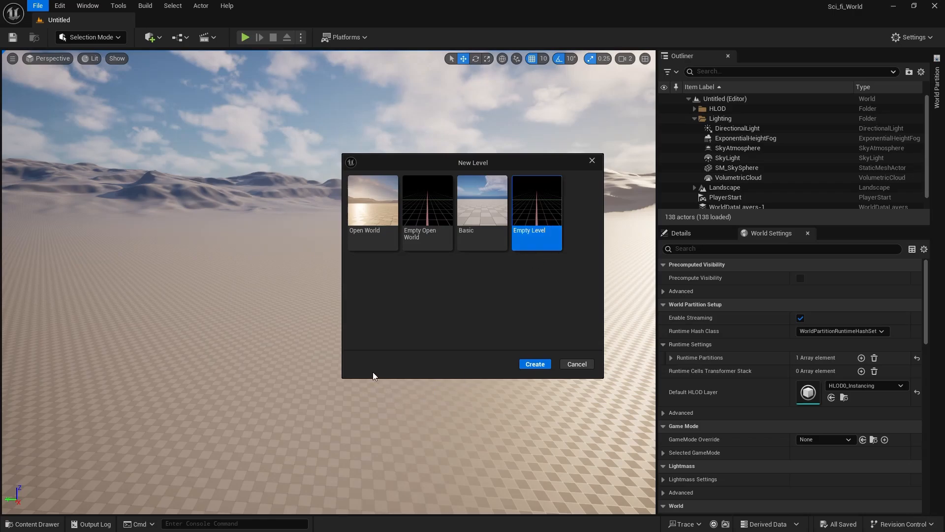
left_click(535, 364)
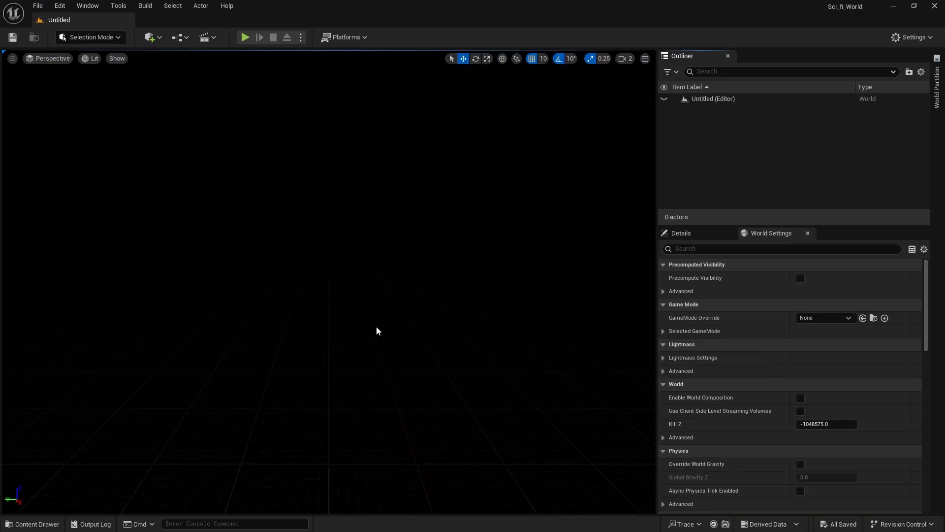
Start saving the empty level and create a folder named Maps inside Content.
right_click_drag(46, 196, 57, 197)
key("ctrl+s")
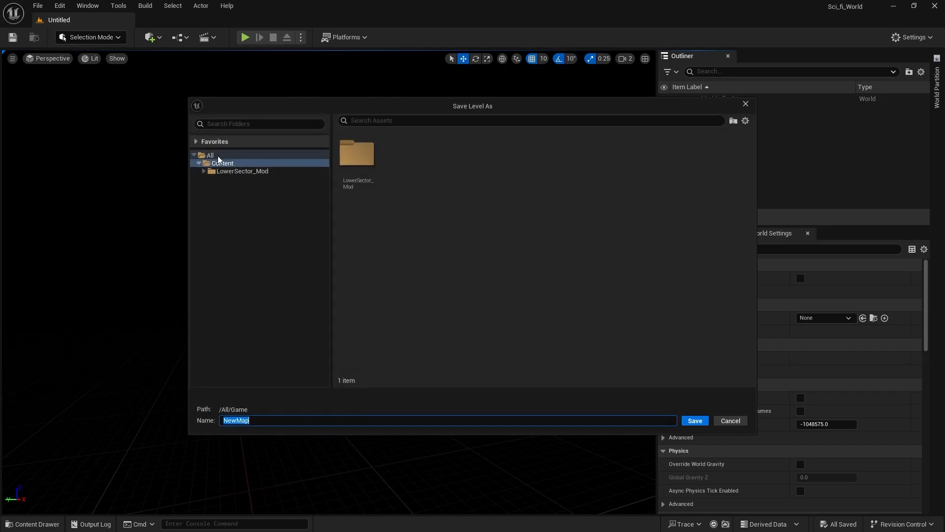
right_click(414, 211)
left_click(445, 228)
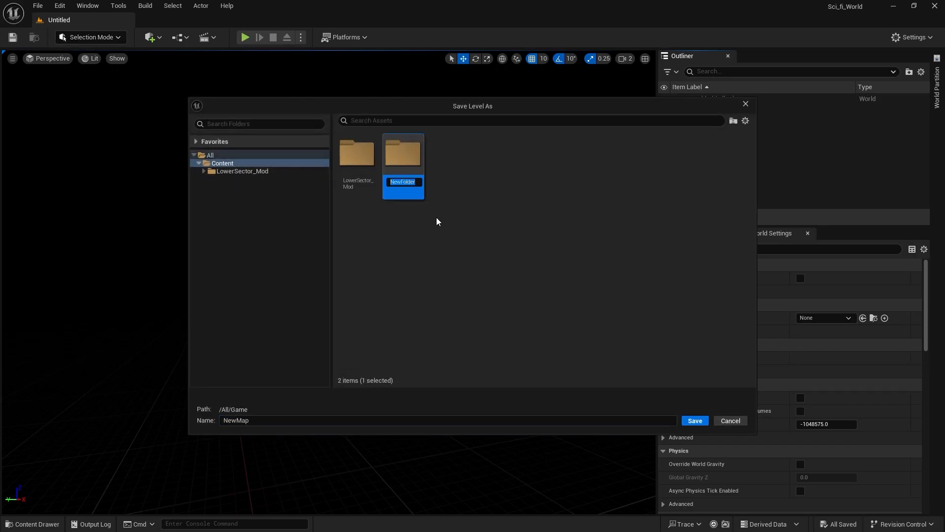
type("Maps")
key("Return")
Save the level as Scifi in the Maps folder.
double_click(409, 160)
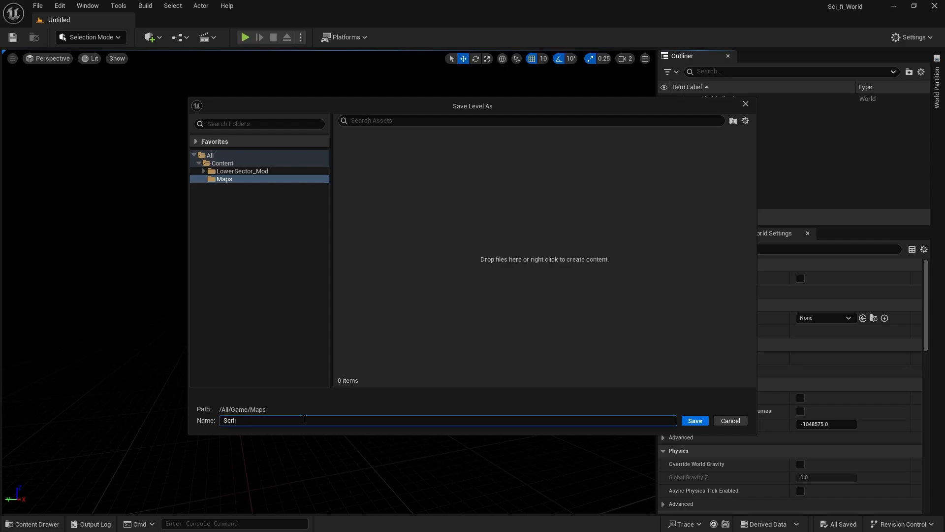
left_click(304, 419)
type("Scifi")
key("Return")
Bring up the Env. Light Mixer and create a directional light in the level.
right_click_drag(287, 320, 222, 340)
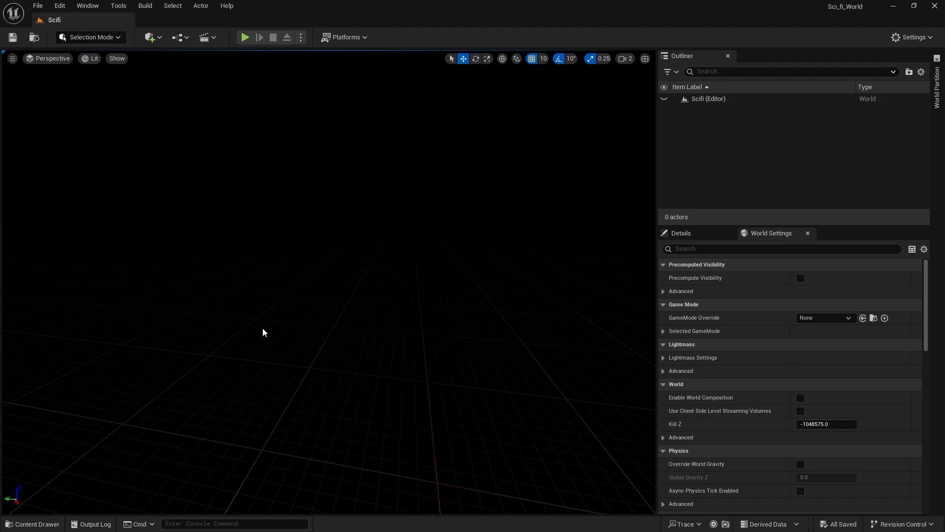
left_click(89, 7)
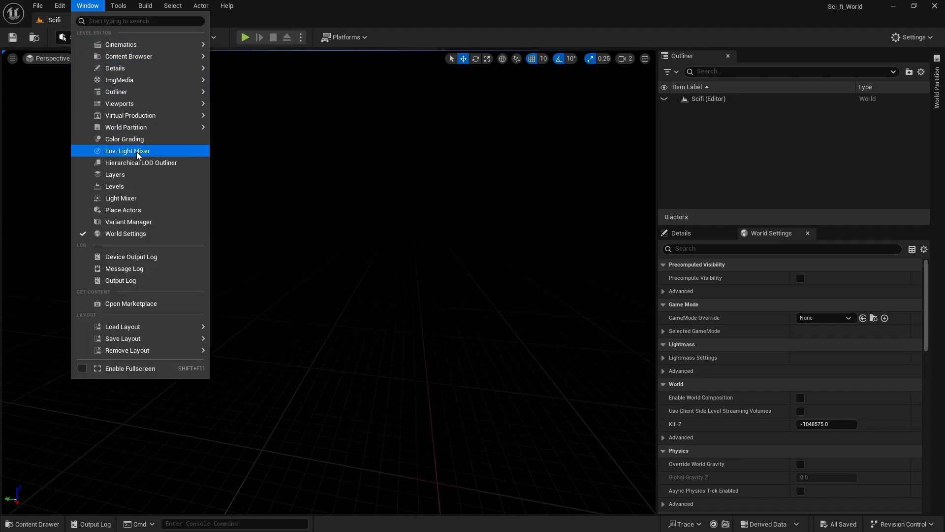
left_click(121, 151)
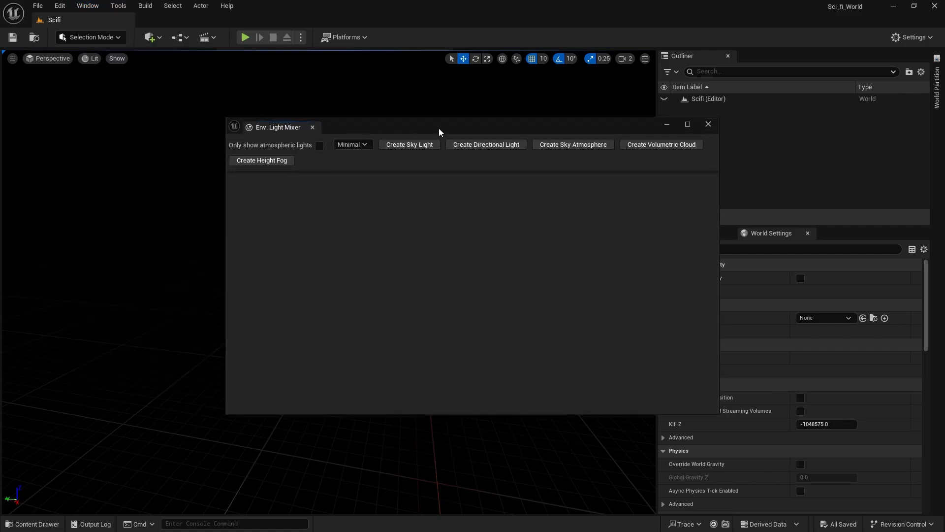
left_click_drag(439, 128, 359, 180)
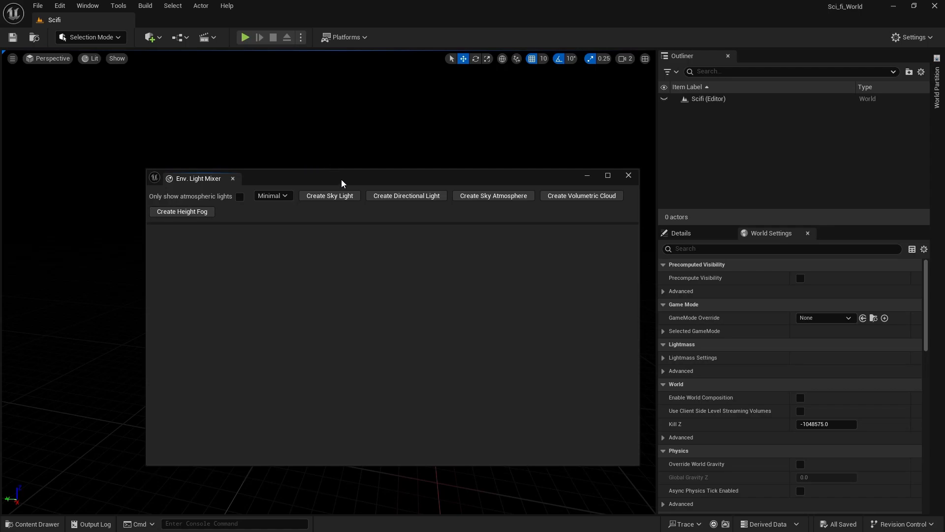
left_click_drag(342, 182, 386, 202)
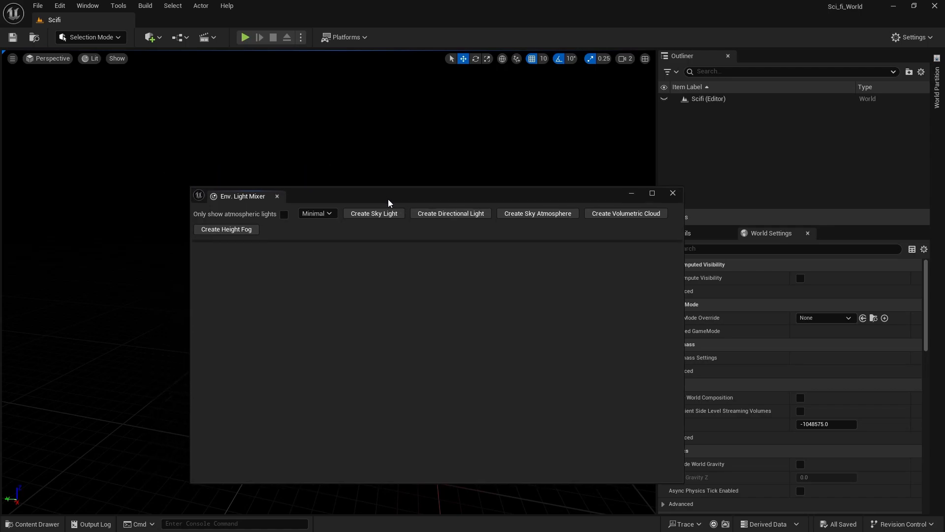
left_click(447, 219)
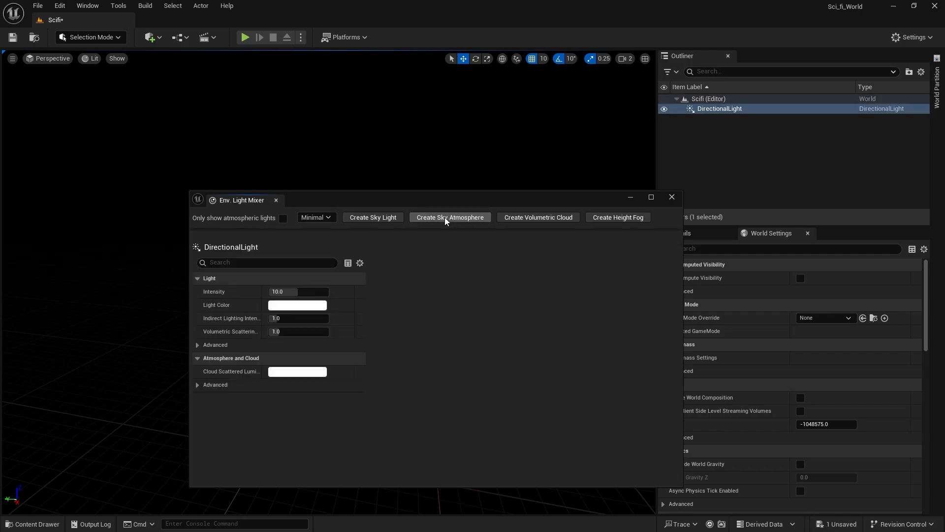
Create a sky atmosphere and move the light mixer aside to view the sky.
right_click_drag(296, 118, 468, 144)
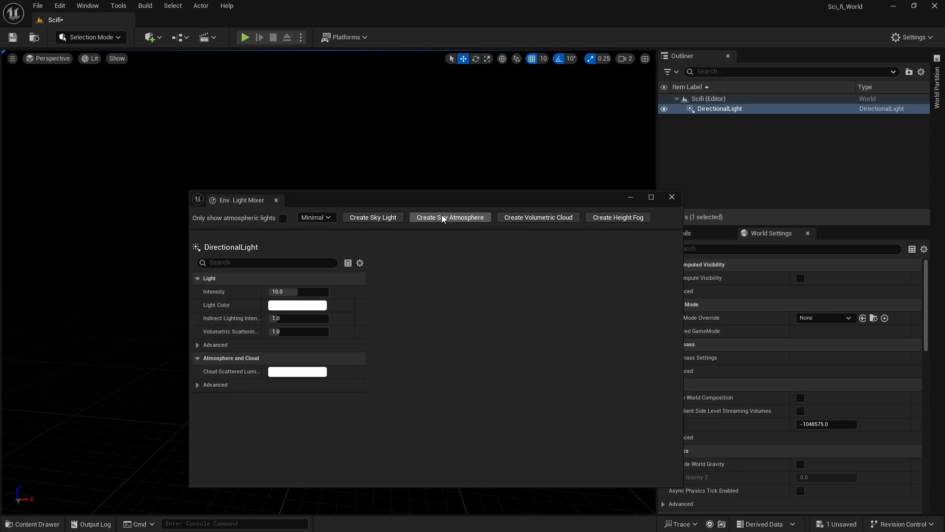
left_click(441, 217)
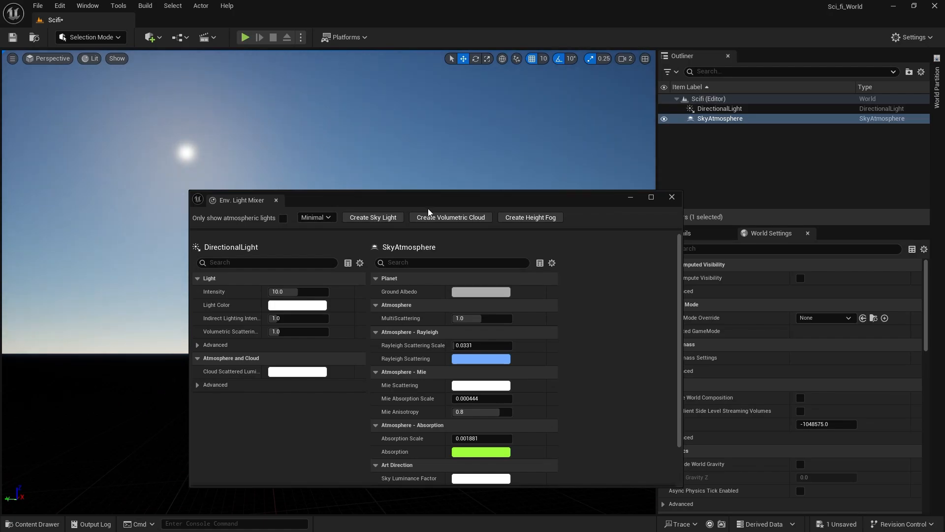
left_click_drag(429, 203, 347, 402)
right_click_drag(352, 296, 202, 409)
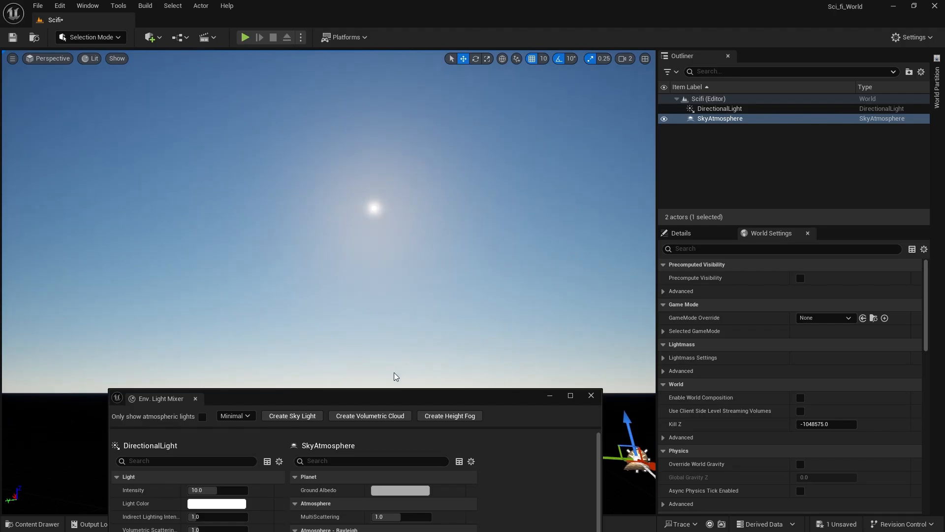
Create a volumetric cloud and height fog with the Env. Light Mixer.
left_click_drag(384, 394, 421, 199)
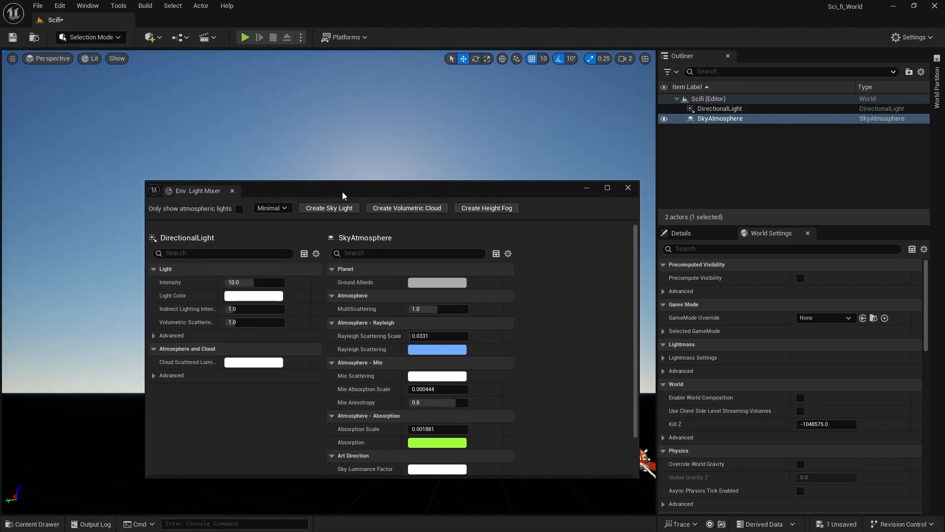
left_click(401, 209)
right_click_drag(384, 123, 433, 121)
left_click(398, 208)
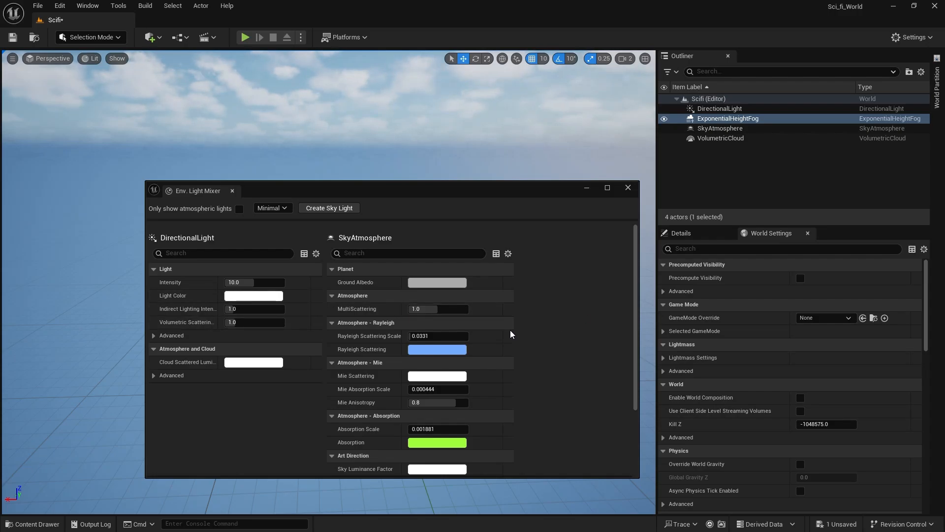
Try light blue, orange and pale yellow Rayleigh Scattering colours on the sky atmosphere and discard the change.
left_click(447, 352)
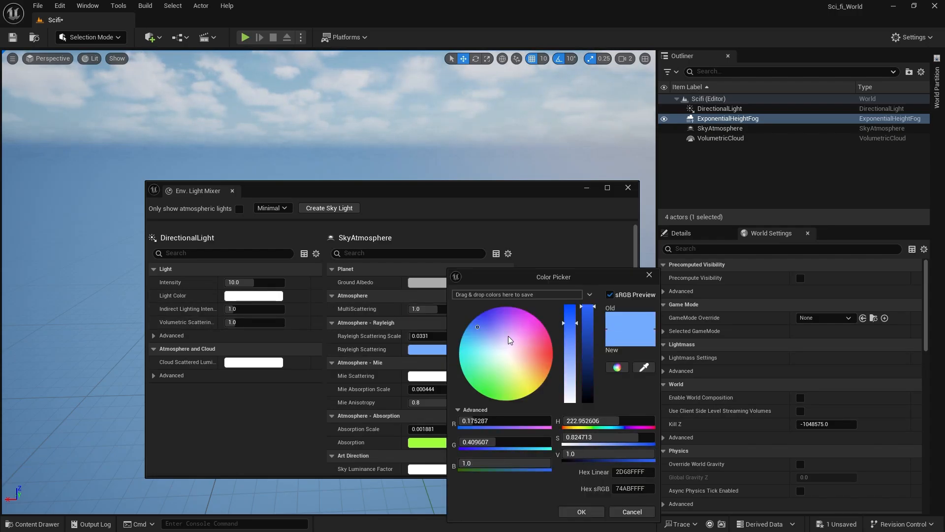
mouse_move(508, 336)
left_mouse_down()
mouse_move(516, 335)
mouse_move(477, 341)
left_mouse_up()
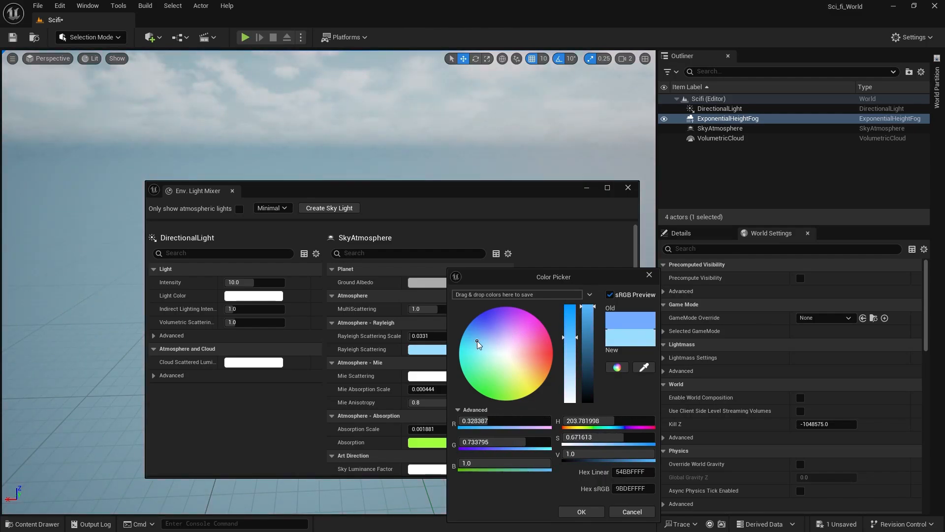
left_click(527, 370)
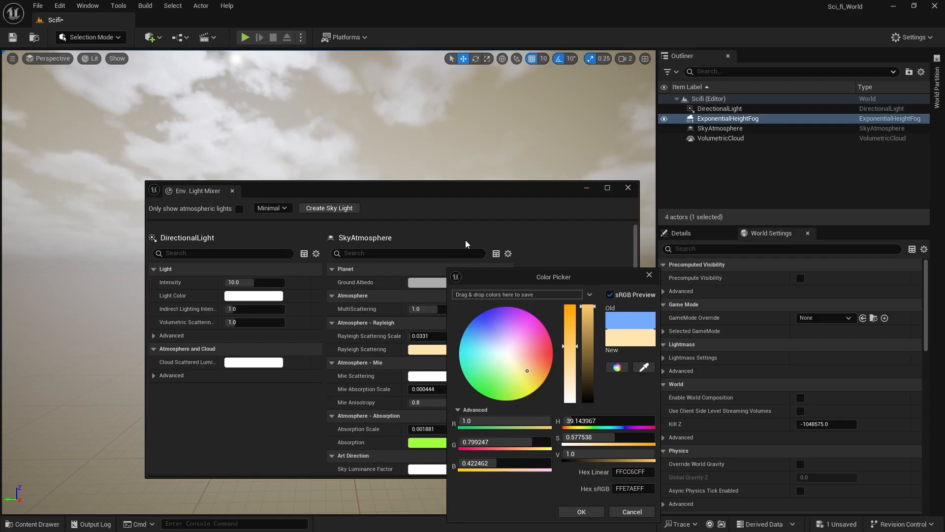
left_click_drag(536, 368, 539, 367)
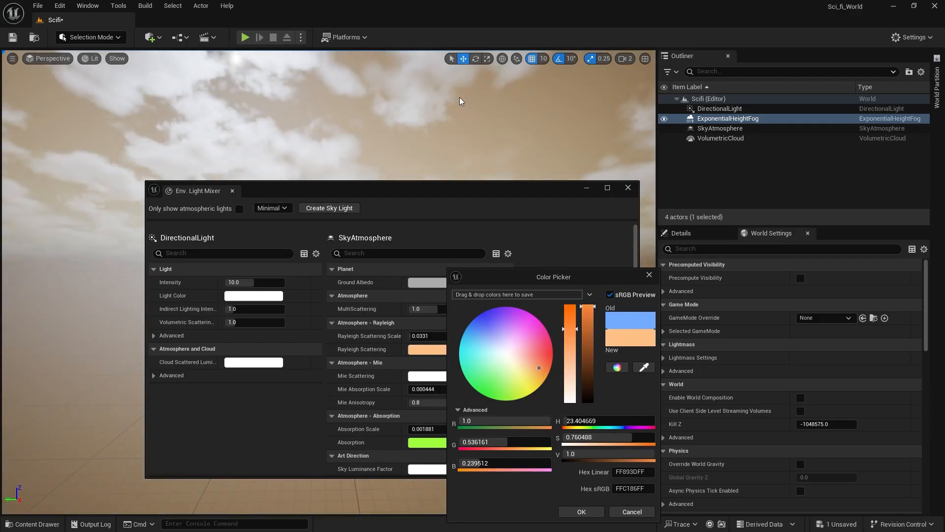
right_click_drag(460, 95, 411, 142)
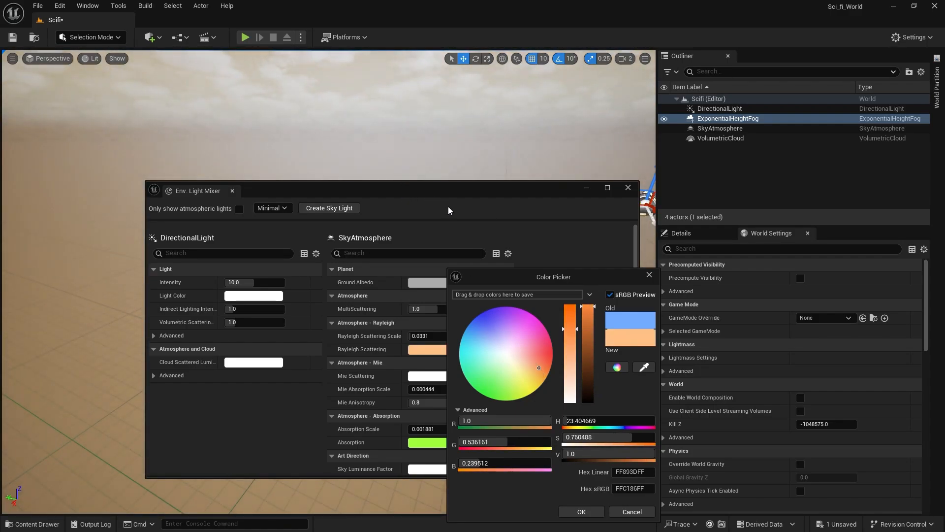
right_click_drag(427, 178, 537, 290)
left_click_drag(516, 360, 497, 305)
left_click_drag(518, 305, 525, 375)
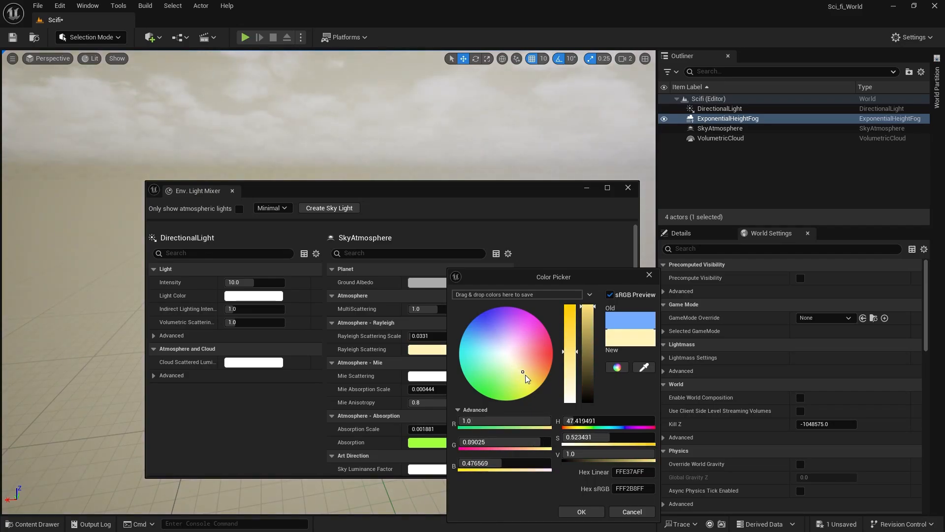
left_click(629, 512)
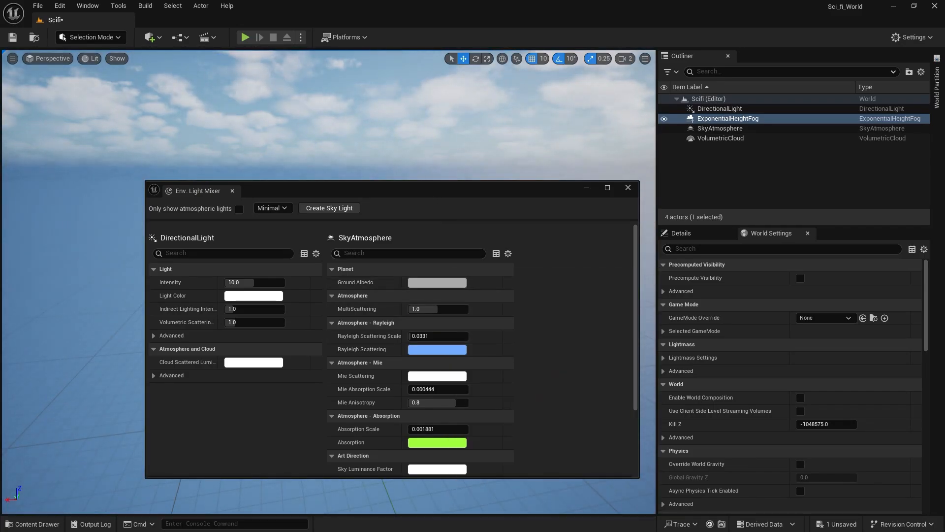
Look over the cloudy sky and close the Env. Light Mixer.
right_click_drag(421, 146, 342, 106)
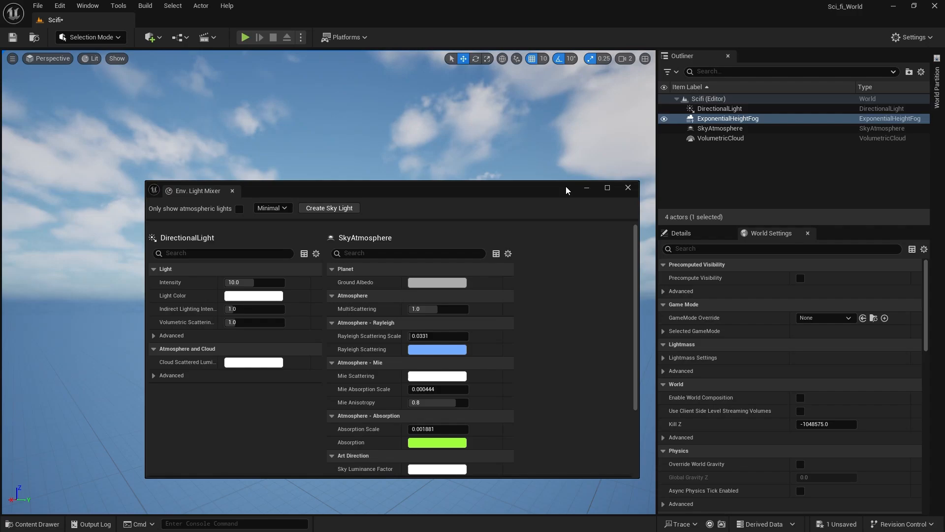
left_click(628, 187)
mouse_move(513, 182)
right_mouse_down()
mouse_move(514, 224)
mouse_move(514, 182)
right_mouse_up()
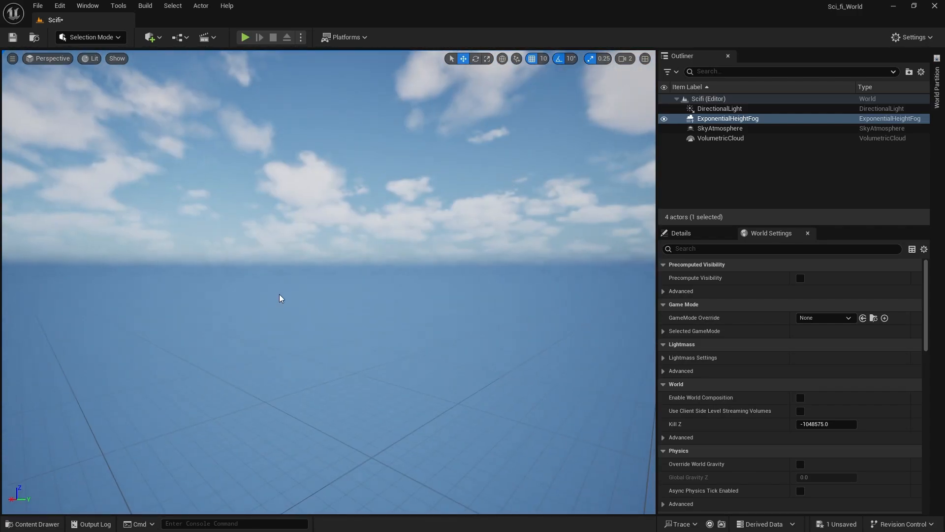
Lower the SkyAtmosphere and VolumetricCloud actors vertically, away from the stacked environment actors.
right_click_drag(261, 302, 532, 321)
key("w")
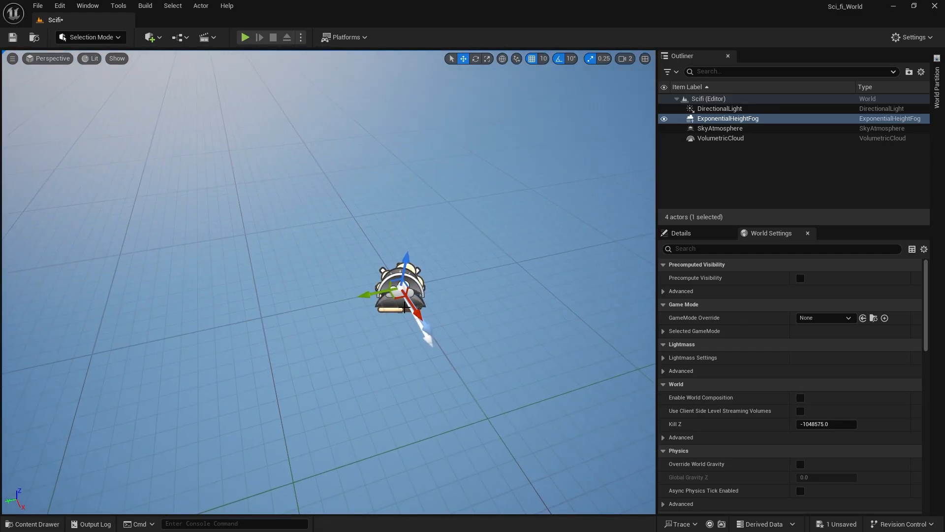
left_click(423, 288)
left_click_drag(407, 262, 393, 305)
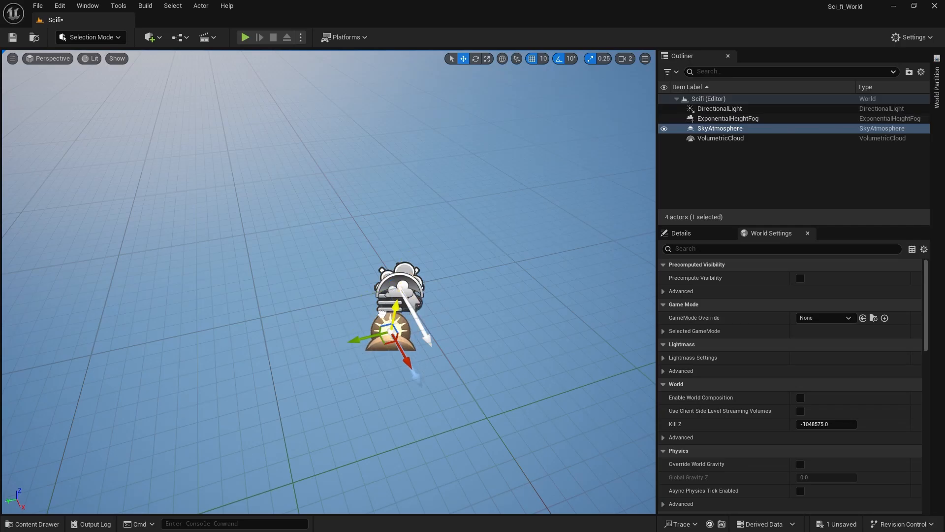
left_click(416, 295)
left_click_drag(406, 263, 378, 372)
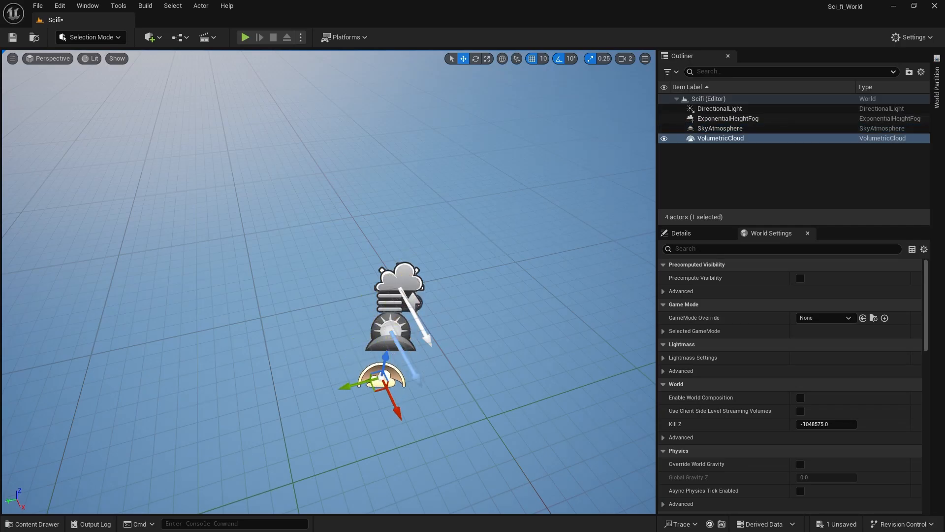
Lower the SkyAtmosphere, ExponentialHeightFog and DirectionalLight actors vertically to the VolumetricCloud's height.
left_click(392, 342)
left_click_drag(393, 309, 385, 350)
left_click(395, 289)
left_click_drag(408, 275, 389, 361)
left_click(400, 290)
left_click_drag(405, 273, 393, 407)
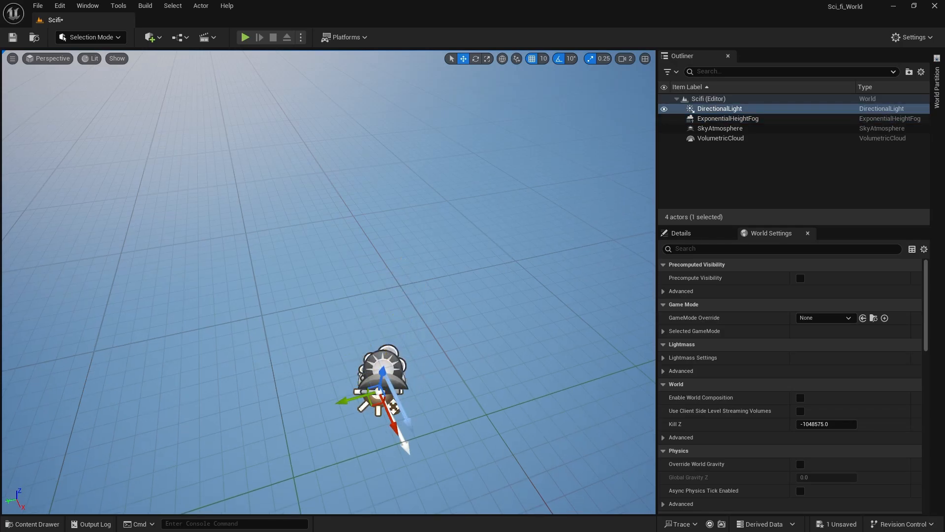
Search the LowerSector_Mod Models folder for "flo" and clear the search.
left_click(424, 315)
right_click_drag(423, 316, 465, 297)
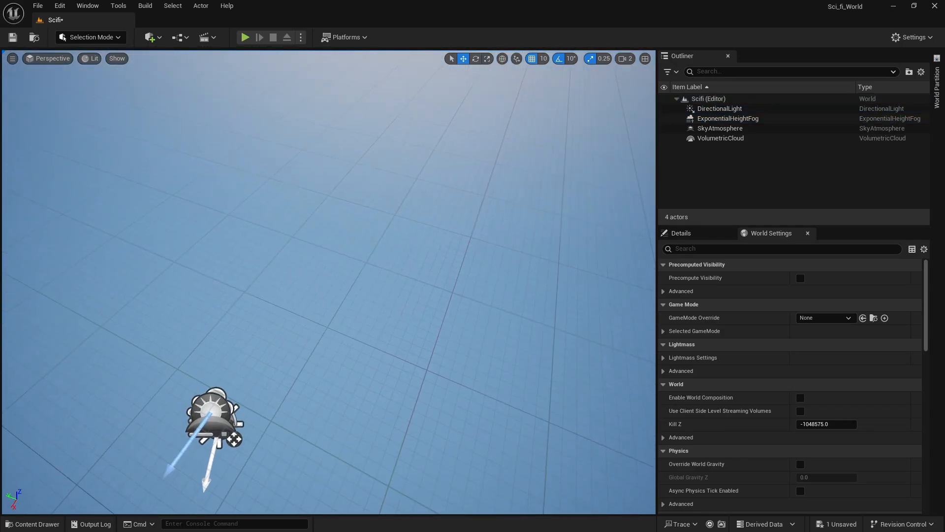
left_click(32, 523)
scroll(275, 443, "up", 5)
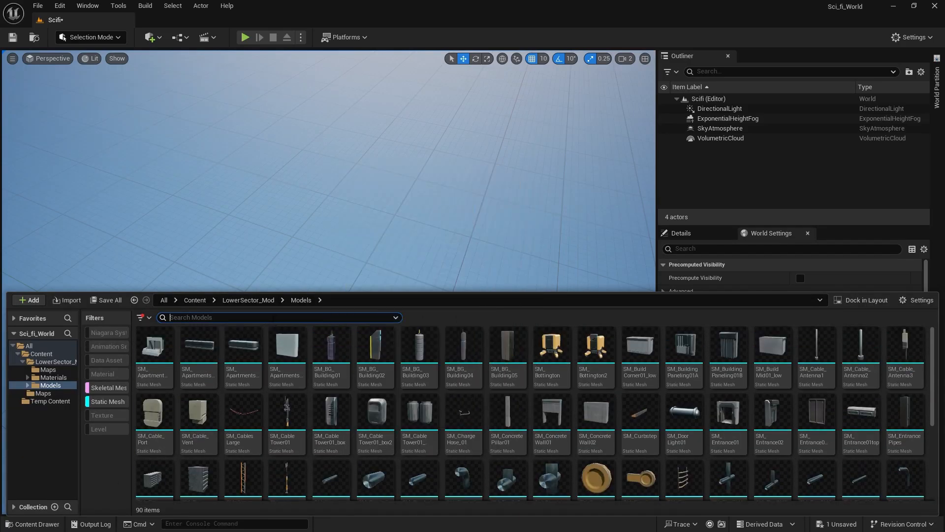
type("flo")
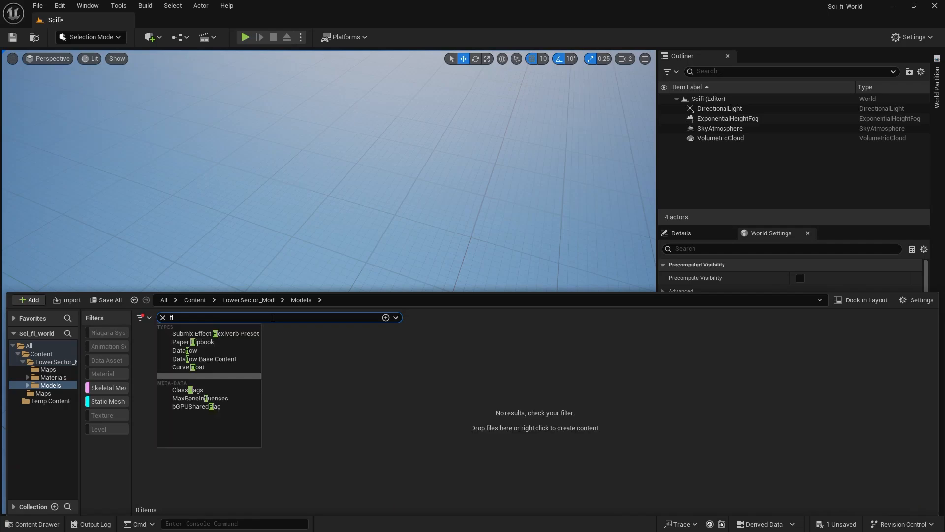
key("BackSpace")
key("BackSpace")
key("BackSpace")
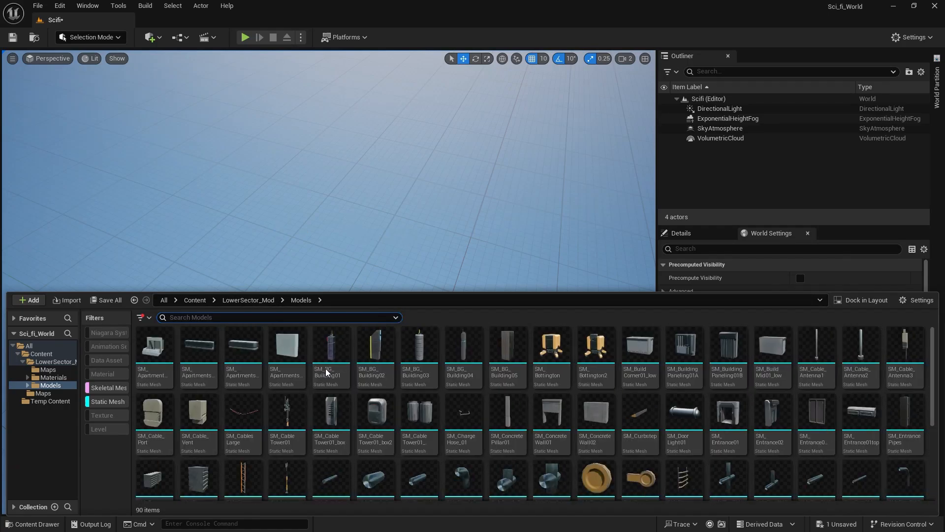
Place a Box geometry brush in the level near the environment actors and close the Place Actors list.
mouse_move(329, 172)
right_mouse_down()
mouse_move(323, 118)
mouse_move(320, 177)
right_mouse_up()
key("s")
right_click_drag(452, 186, 433, 185)
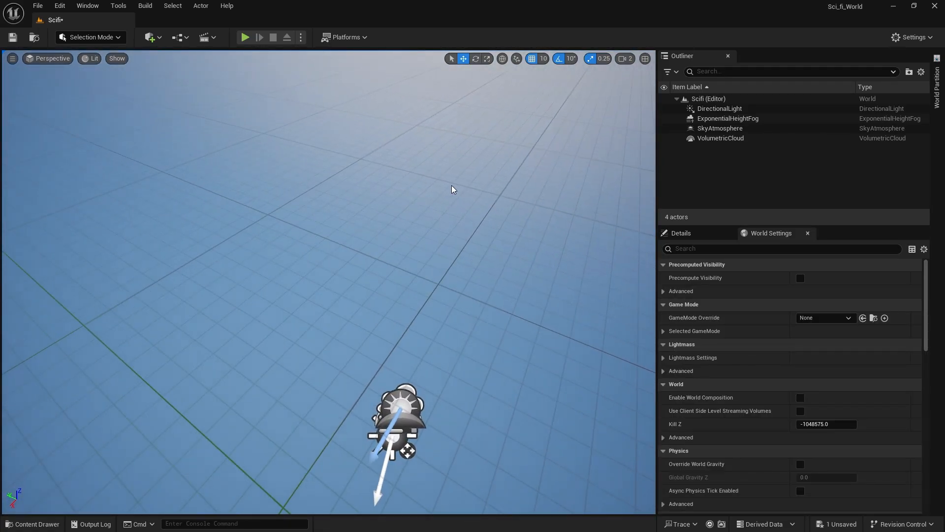
left_click(151, 37)
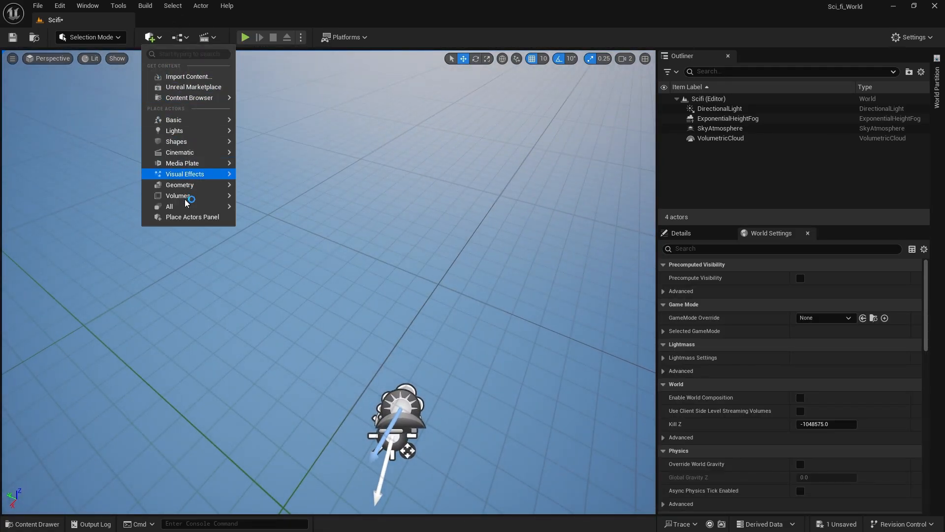
left_click(191, 217)
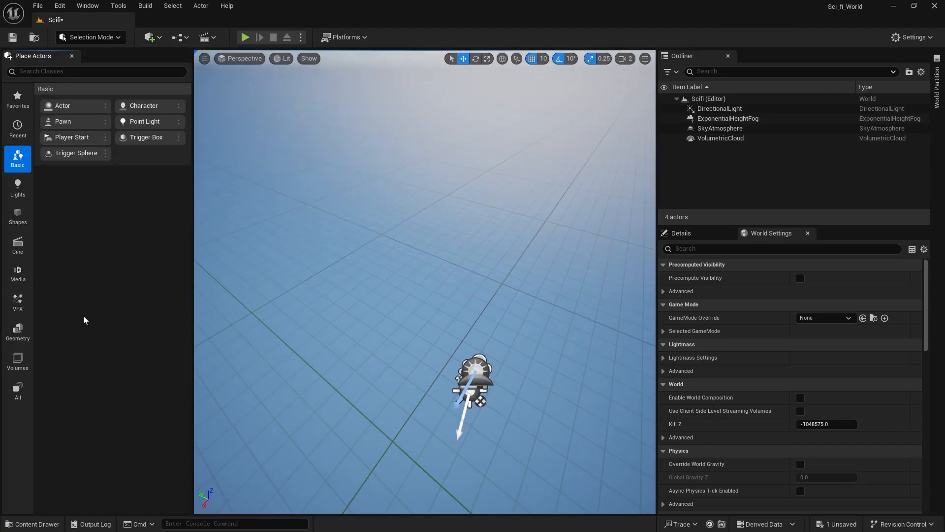
left_click(18, 331)
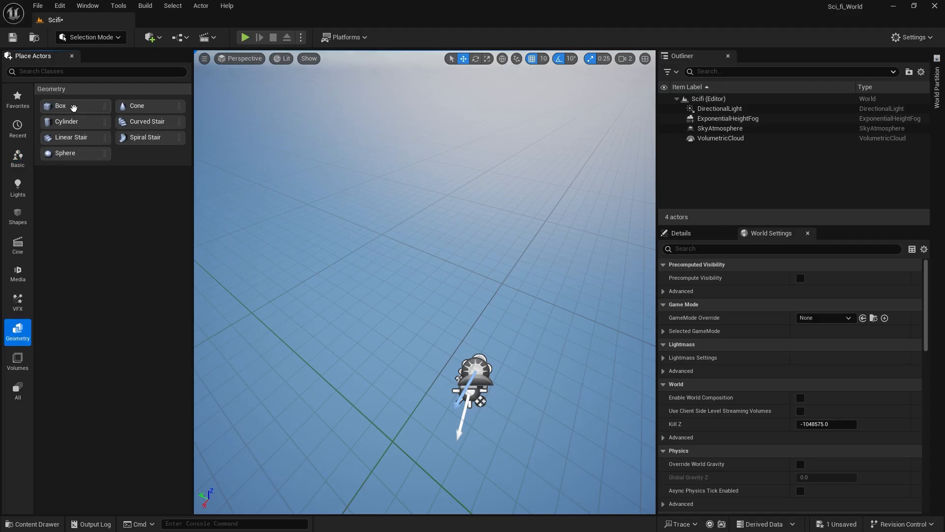
mouse_move(73, 107)
left_mouse_down()
mouse_move(332, 182)
mouse_move(450, 366)
left_mouse_up()
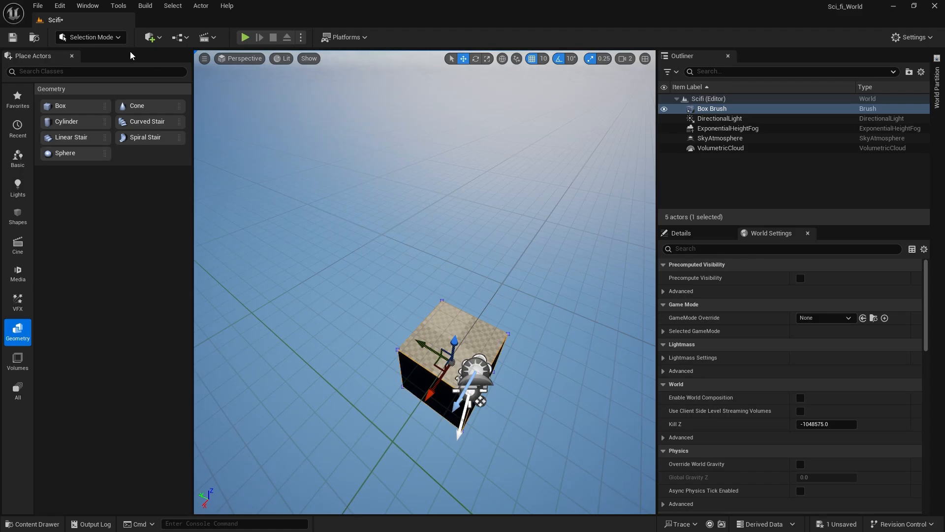
left_click(110, 38)
left_click(110, 38)
left_click(70, 56)
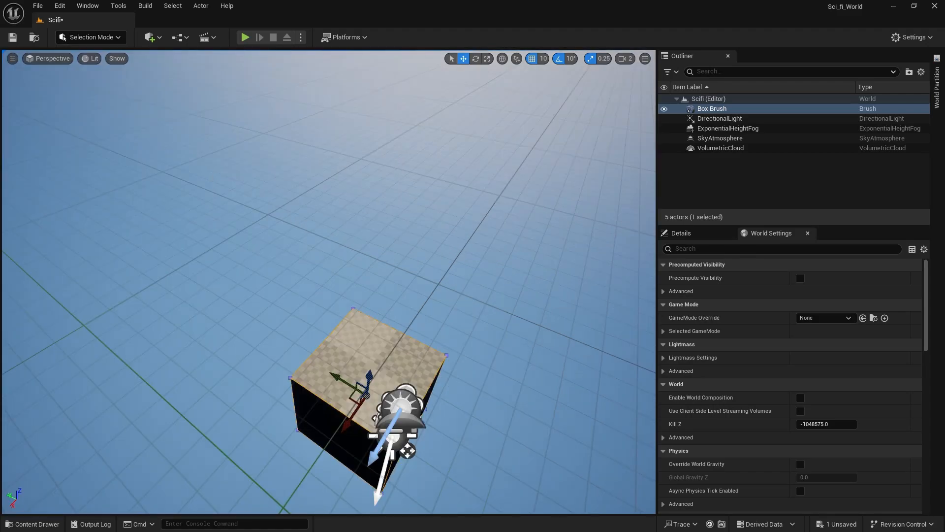
Set the box brush's Z size to 20 to make it a thin slab.
mouse_move(436, 291)
right_mouse_down()
mouse_move(436, 327)
mouse_move(437, 318)
right_mouse_up()
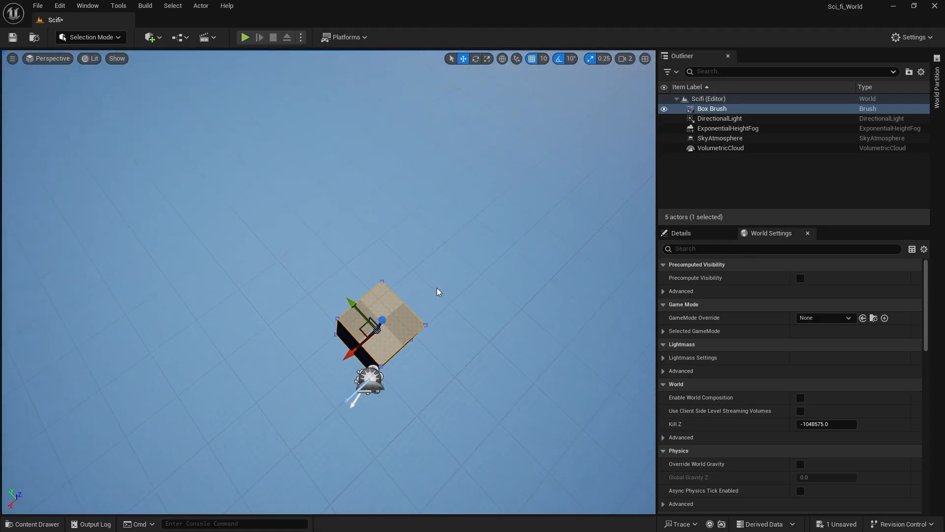
left_click(699, 235)
scroll(698, 402, "down", 3)
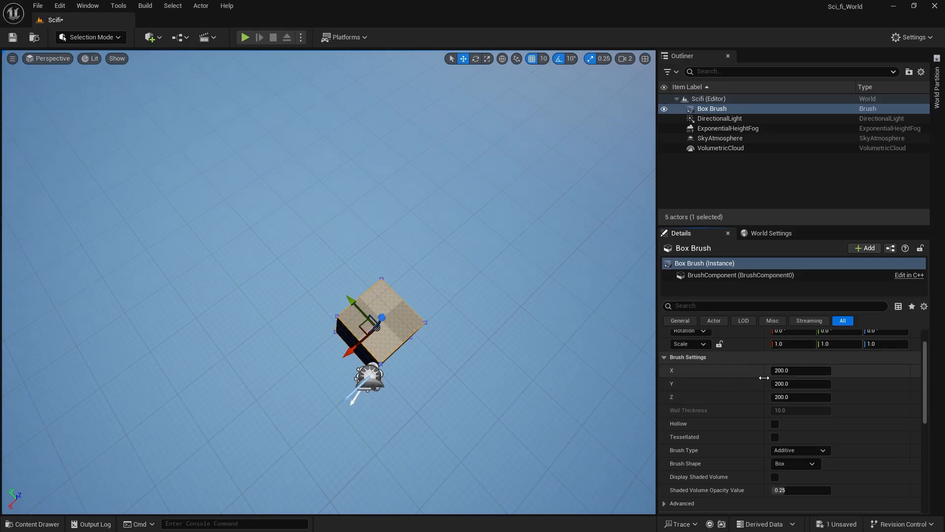
left_click(789, 397)
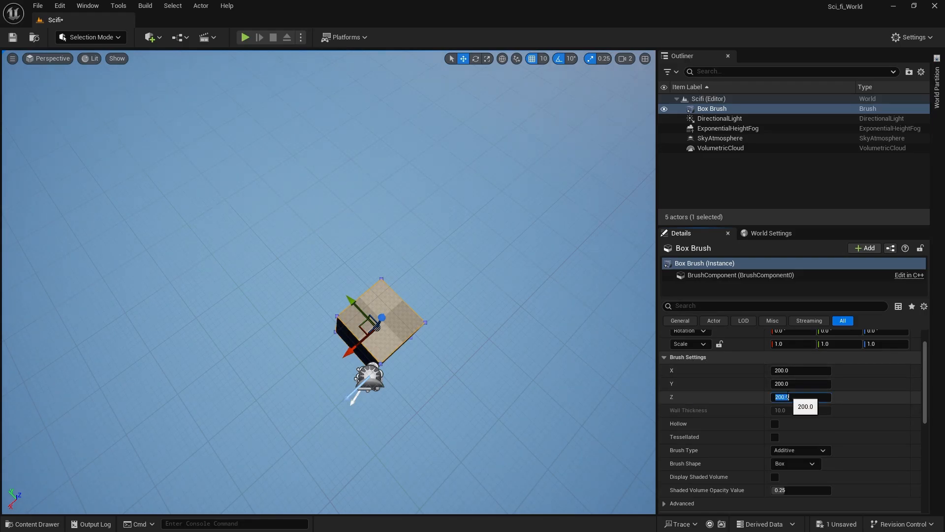
type("20")
key("Return")
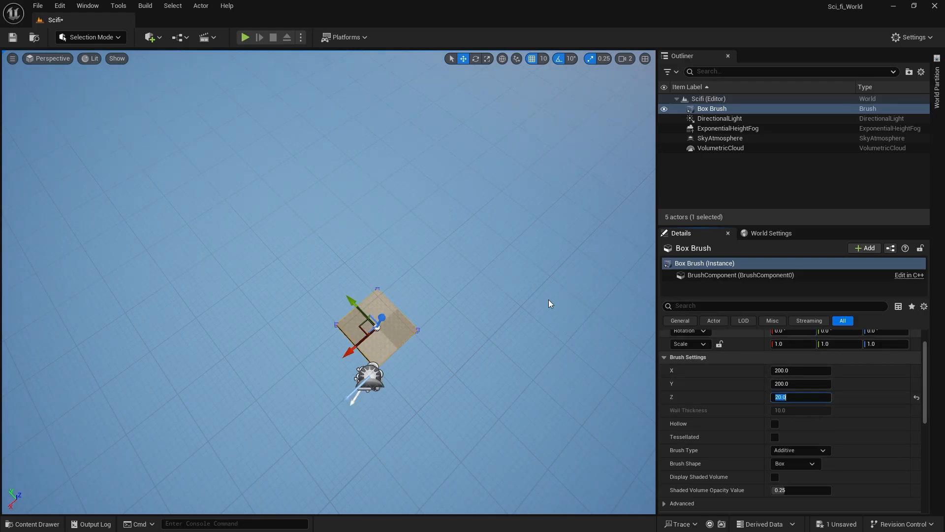
mouse_move(548, 300)
right_mouse_down()
mouse_move(546, 274)
mouse_move(536, 286)
mouse_move(520, 274)
mouse_move(520, 301)
right_mouse_up()
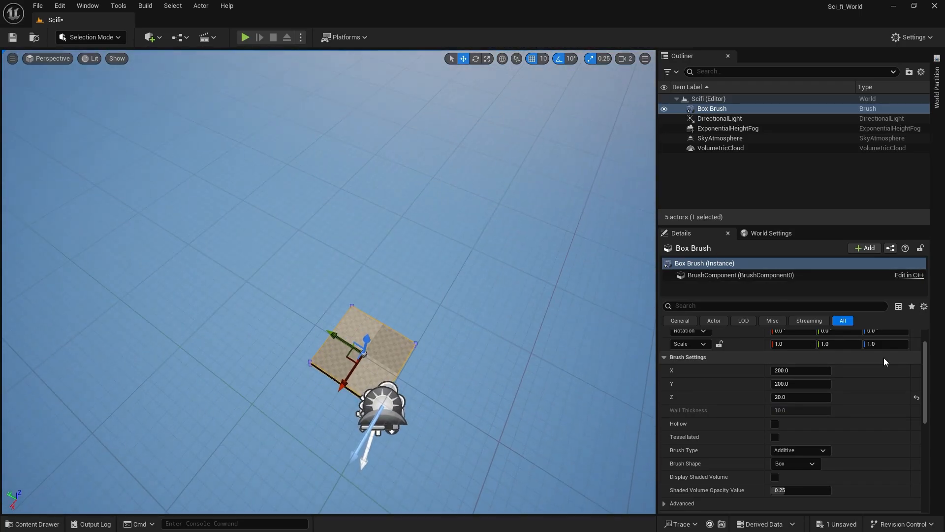
Set the box brush's Z location to 0.
scroll(886, 367, "up", 2)
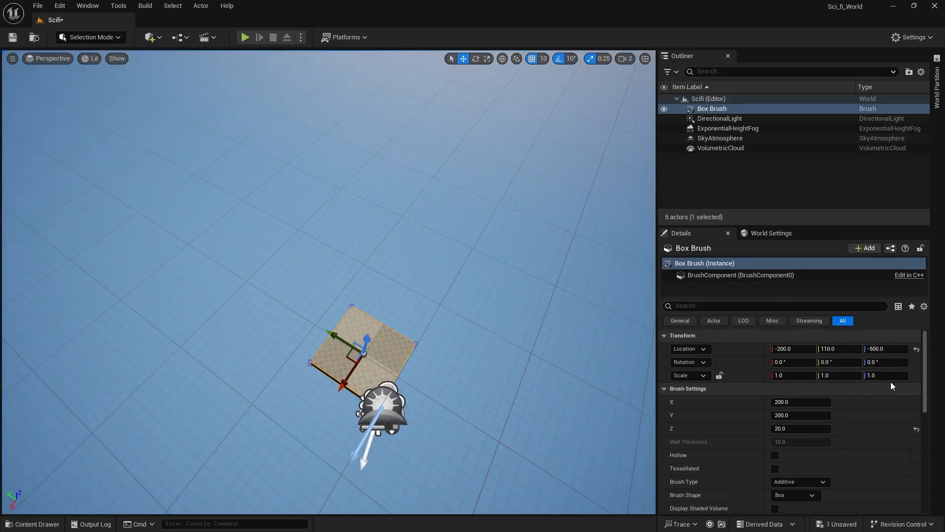
left_click(881, 349)
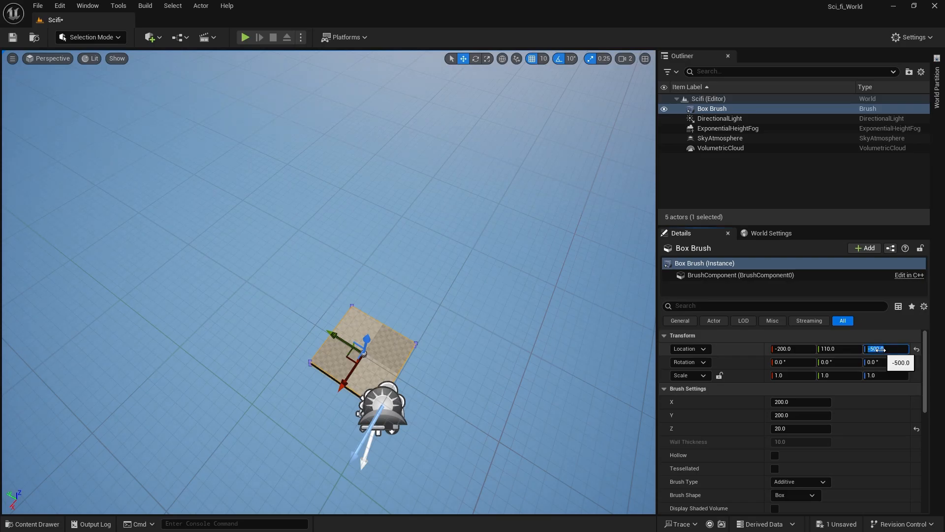
type("0")
key("Return")
right_click_drag(566, 398, 568, 400)
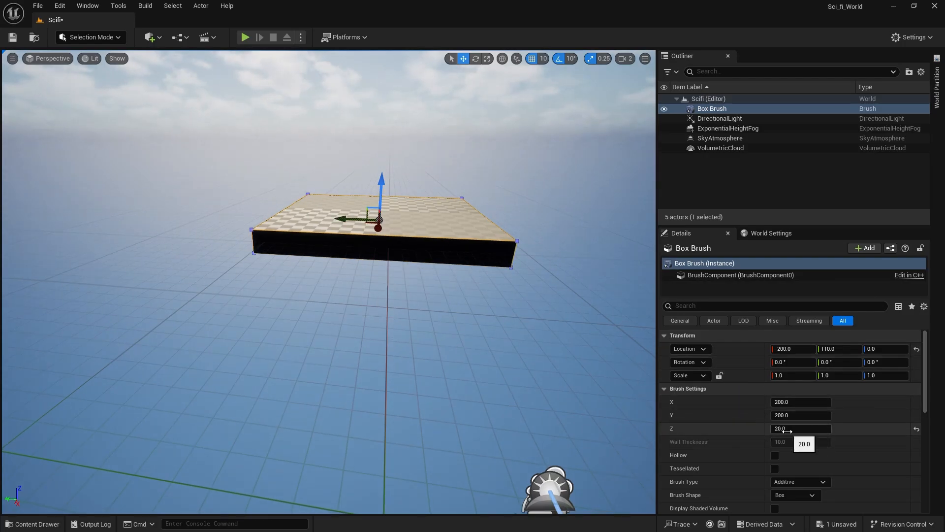
Set the slab's Z location to -20.
left_click(879, 349)
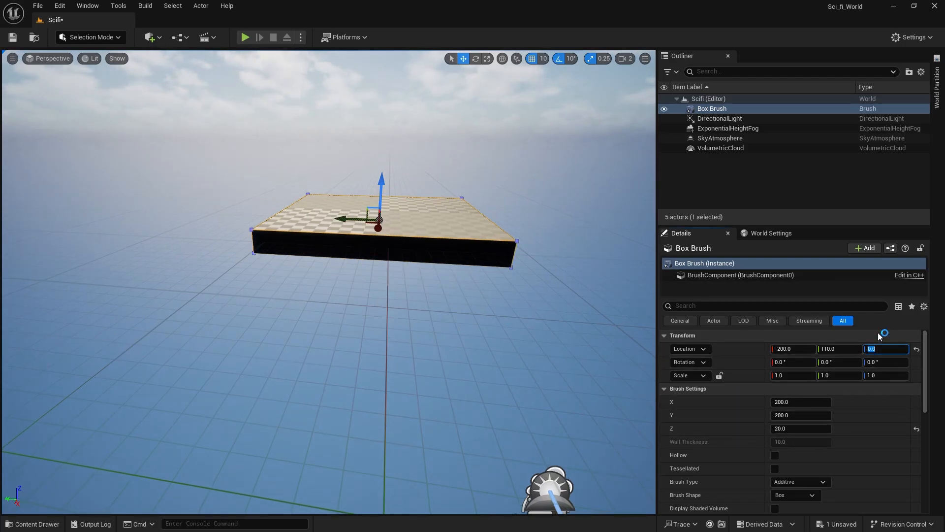
type("-20")
key("Return")
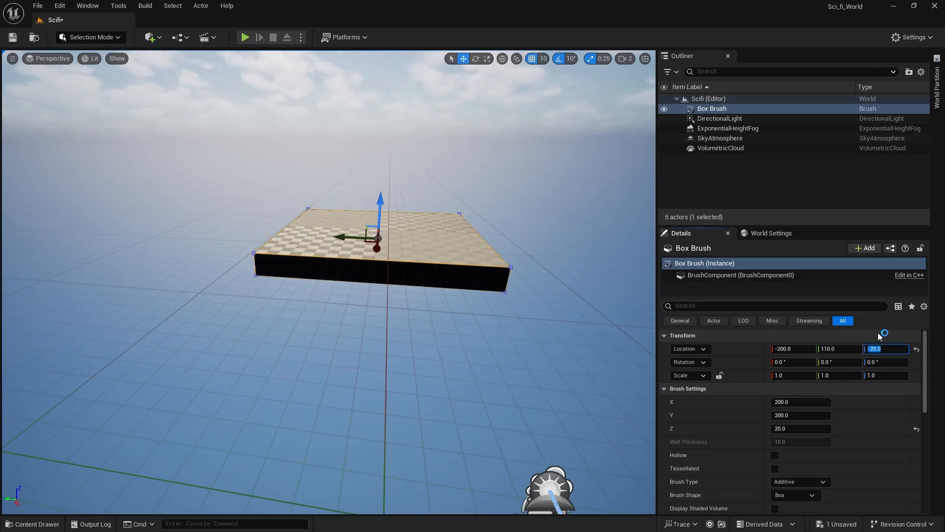
mouse_move(492, 395)
right_mouse_down()
mouse_move(541, 428)
mouse_move(531, 419)
mouse_move(605, 433)
mouse_move(487, 393)
right_mouse_up()
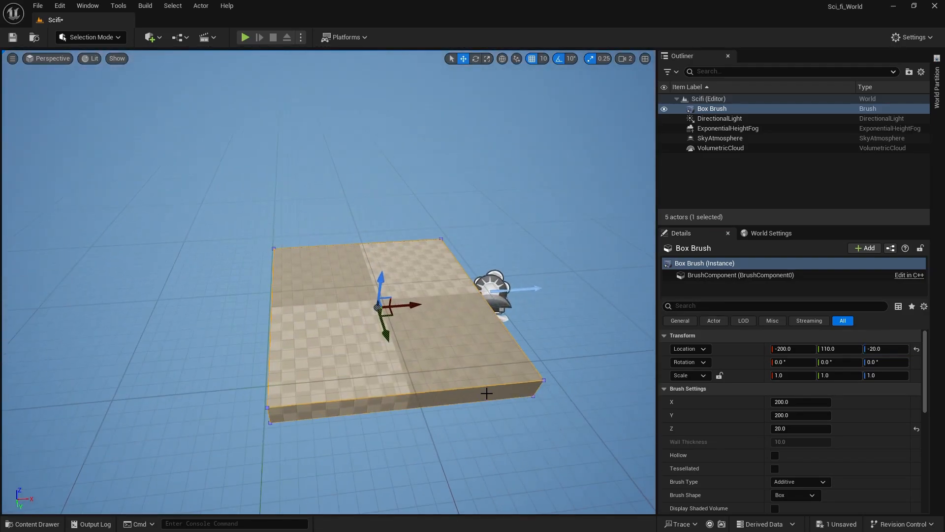
Enlarge the slab into a ground floor by setting its brush X and Y sizes to 1000.
mouse_move(619, 434)
right_mouse_down()
mouse_move(616, 468)
mouse_move(591, 487)
right_mouse_up()
left_click(782, 415)
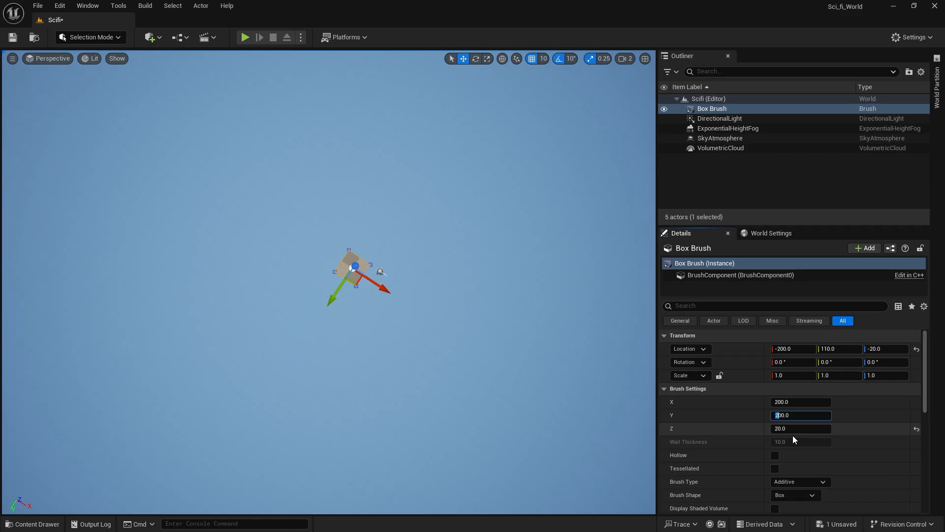
type("10")
key("Return")
key("ctrl+c")
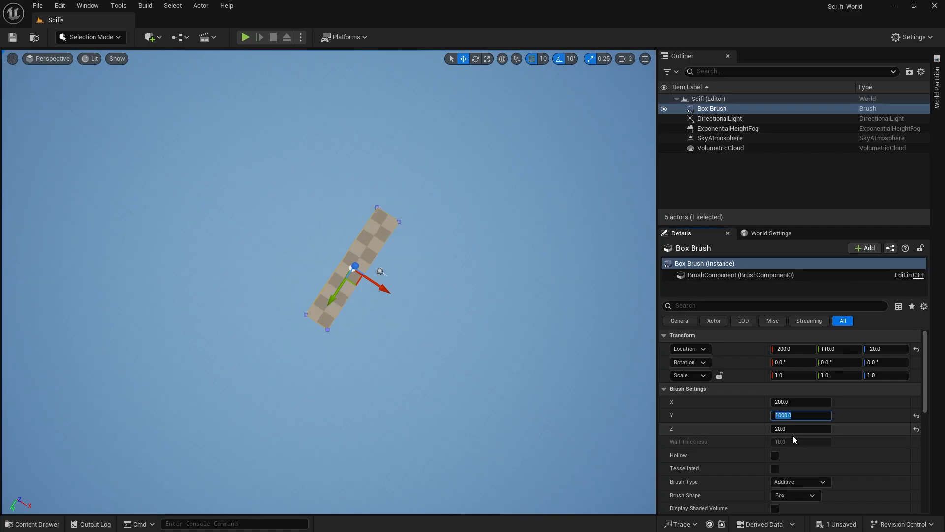
left_click(785, 402)
key("ctrl+v")
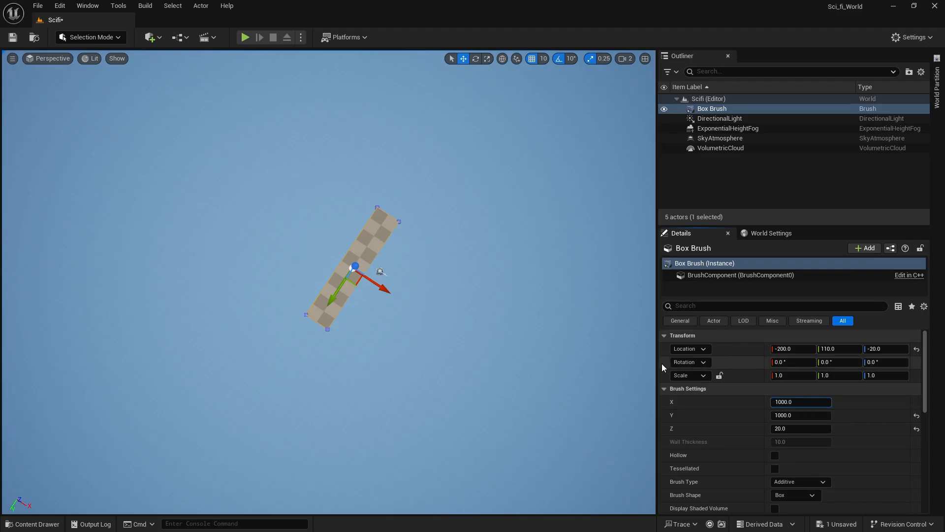
left_click(856, 431)
mouse_move(547, 306)
right_mouse_down()
mouse_move(544, 246)
mouse_move(544, 281)
mouse_move(559, 308)
mouse_move(551, 330)
mouse_move(561, 317)
mouse_move(566, 345)
mouse_move(579, 352)
mouse_move(581, 315)
mouse_move(589, 325)
mouse_move(603, 314)
right_mouse_up()
key("w")
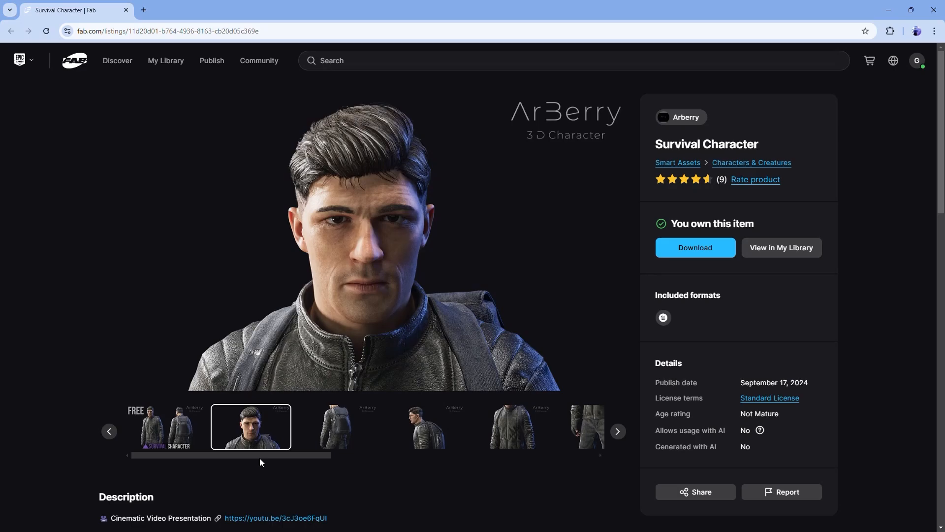
Copy the Survival Character title from its Fab page and search for it in the Epic Games Launcher's Fab Library.
left_click_drag(771, 149, 640, 151)
key("ctrl+c")
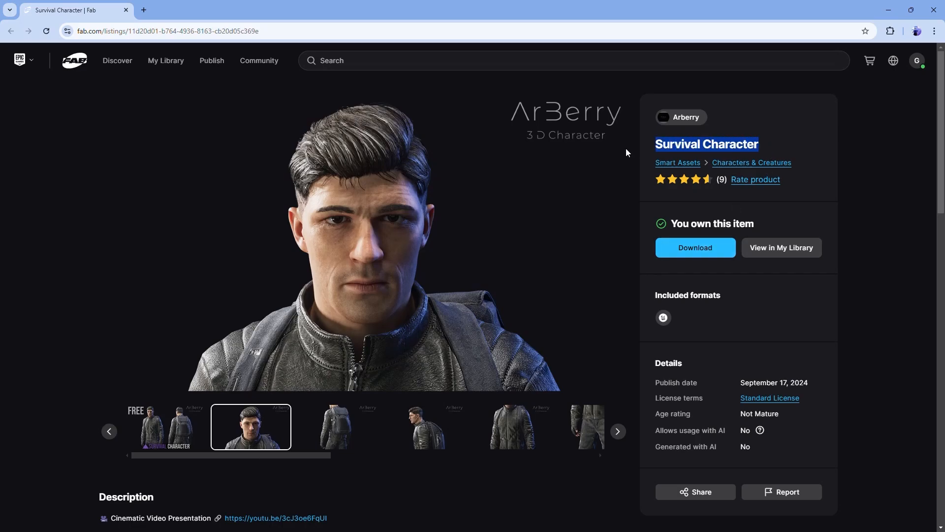
key("alt+Tab")
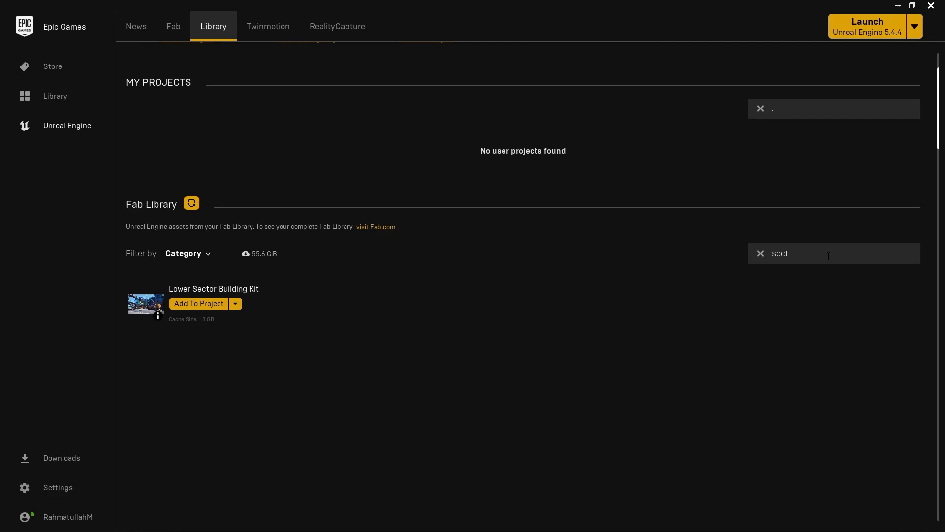
double_click(828, 256)
key("ctrl+v")
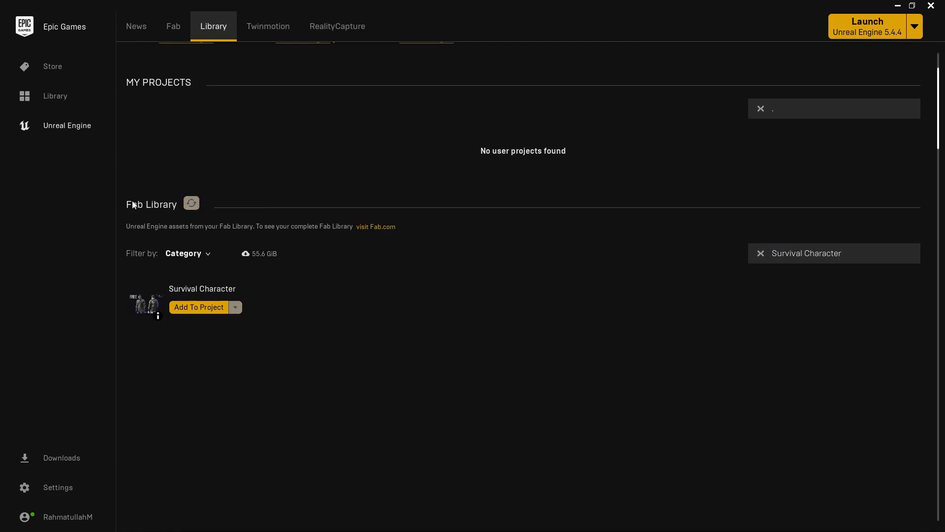
Add the Survival Character asset to the Sci_fi_World project using version 5.4, and return to the Unreal Editor.
left_click(200, 313)
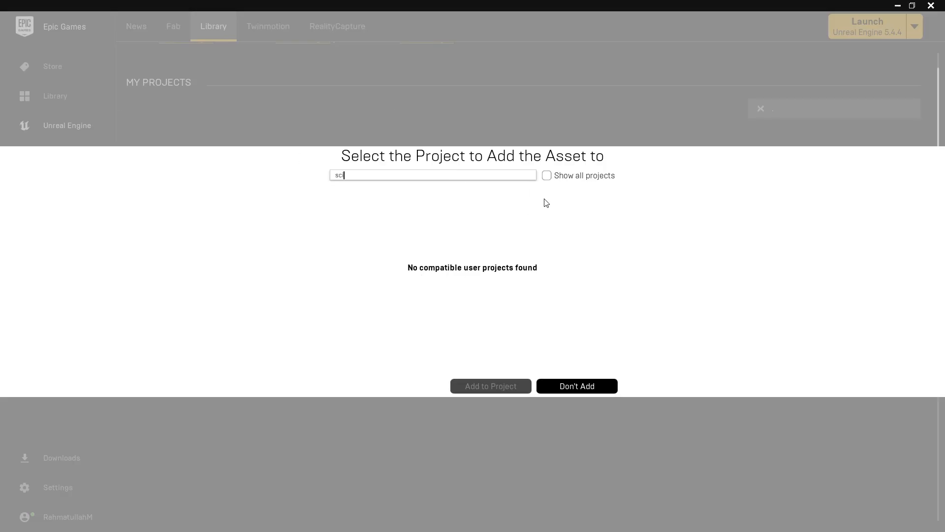
left_click(546, 176)
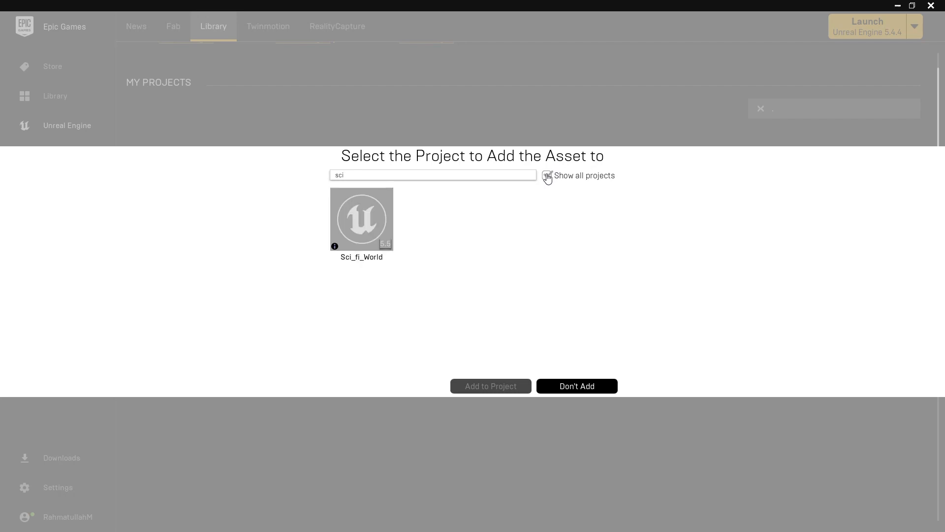
left_click(357, 223)
left_click(401, 368)
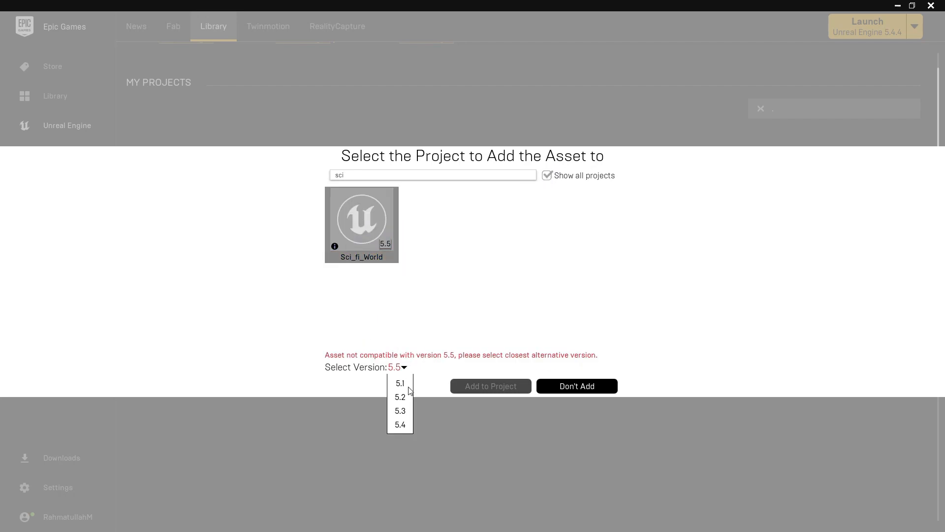
left_click(402, 426)
left_click(485, 386)
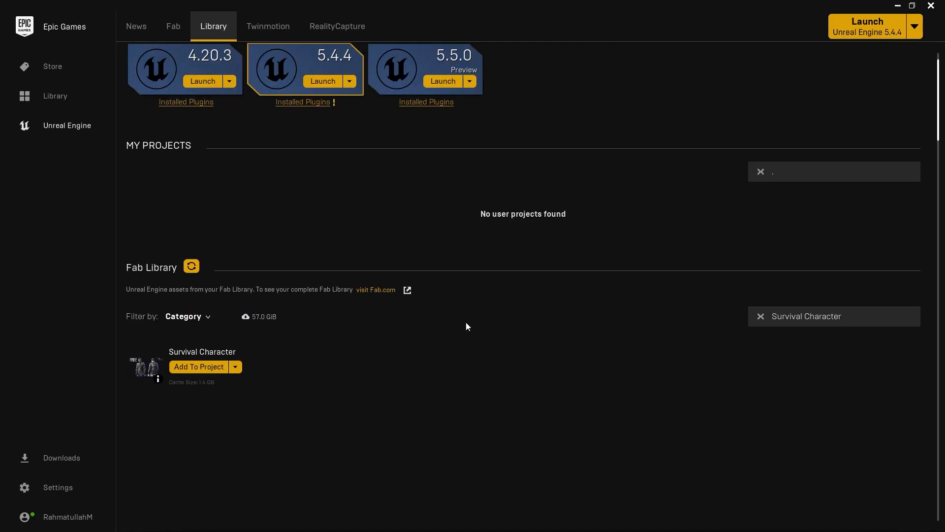
left_click(895, 6)
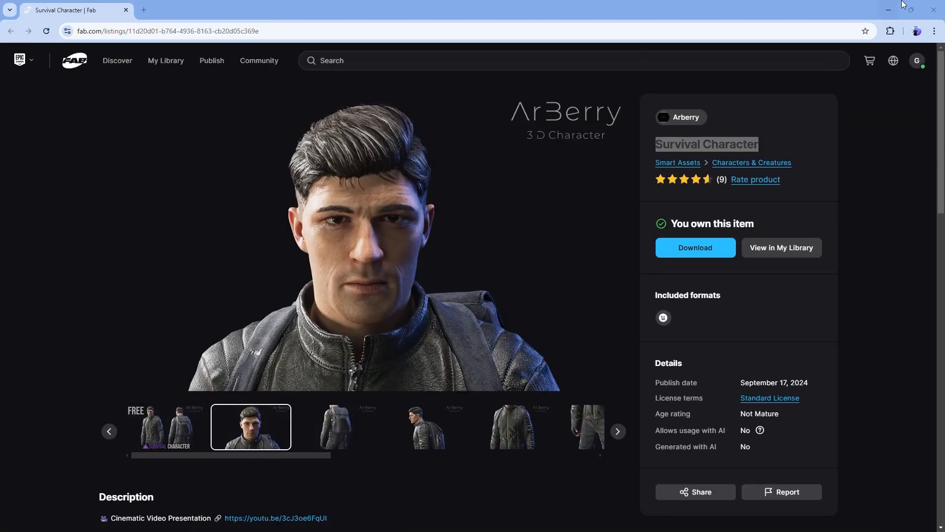
left_click(888, 10)
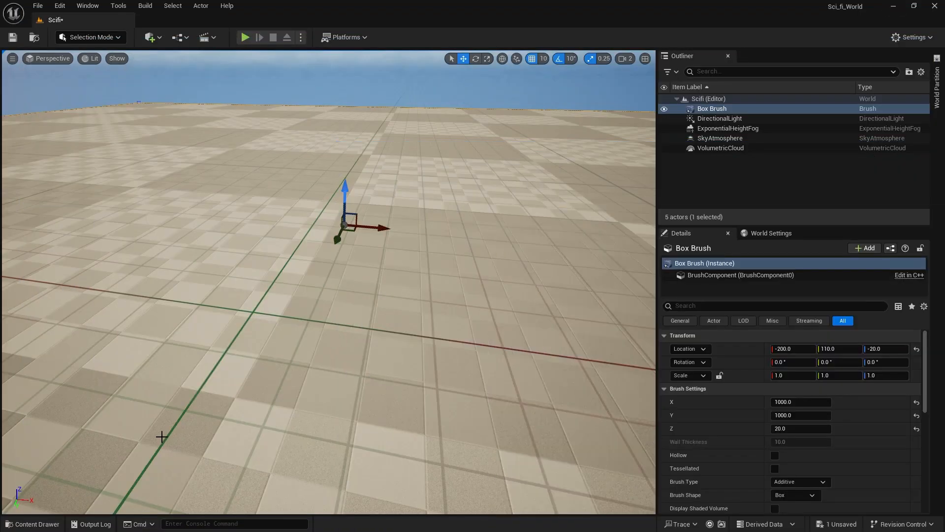
Place the SK_Survival_Character skeletal mesh from the Survival_Character content folder onto the ground slab.
left_click(25, 524)
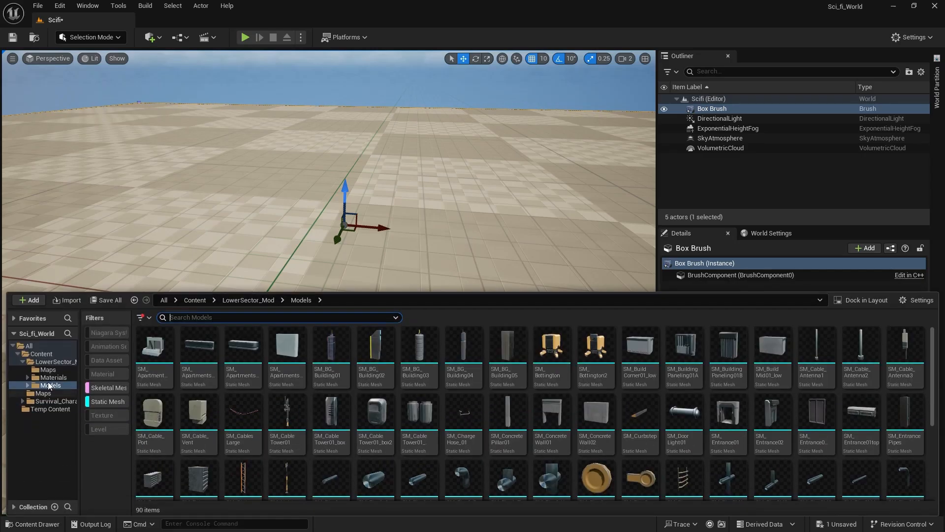
left_click(23, 361)
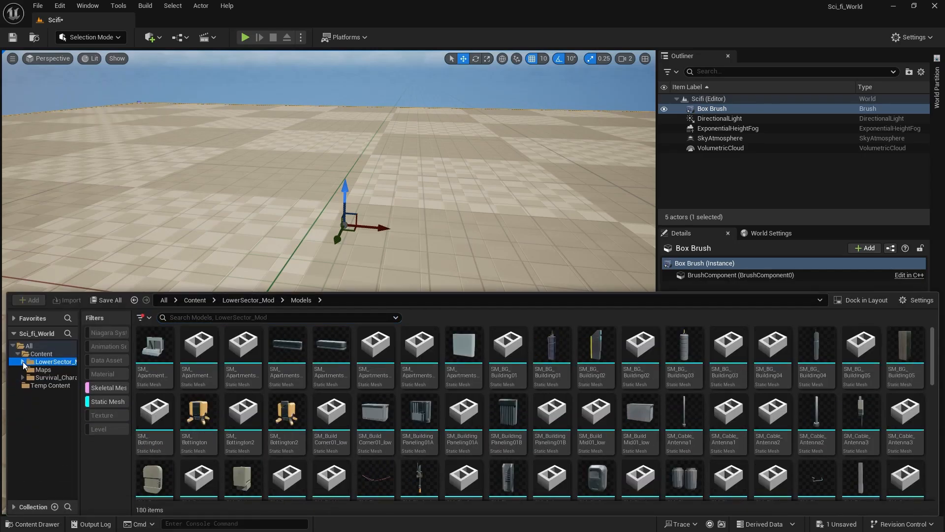
left_click(52, 377)
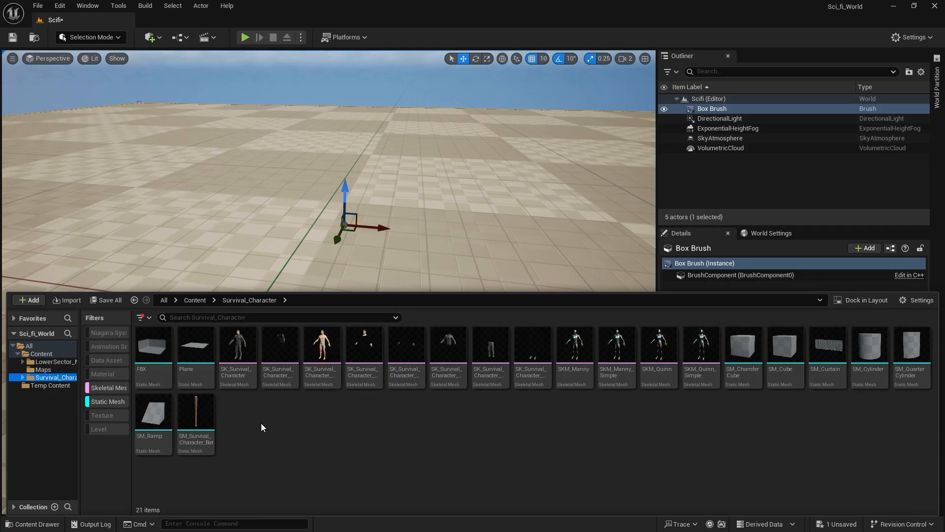
left_click(249, 336)
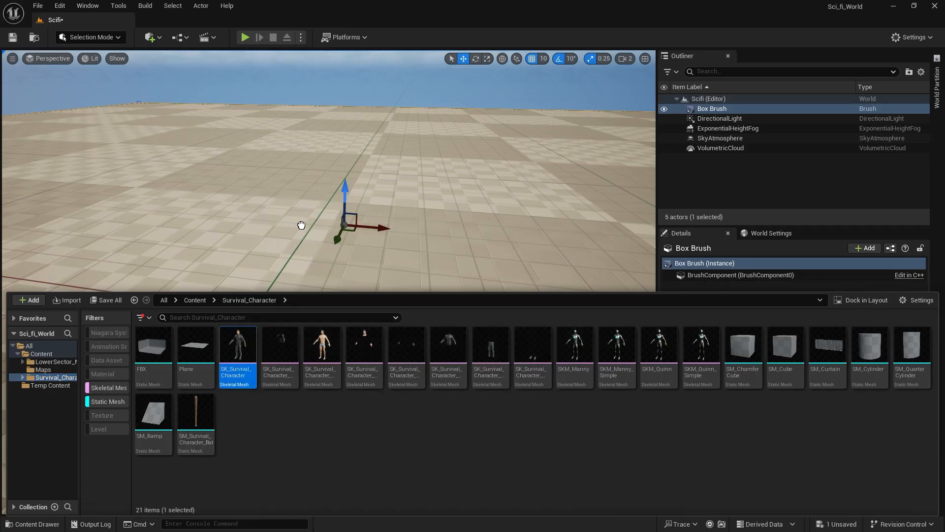
mouse_move(302, 225)
left_mouse_down()
mouse_move(310, 258)
mouse_move(304, 235)
left_mouse_up()
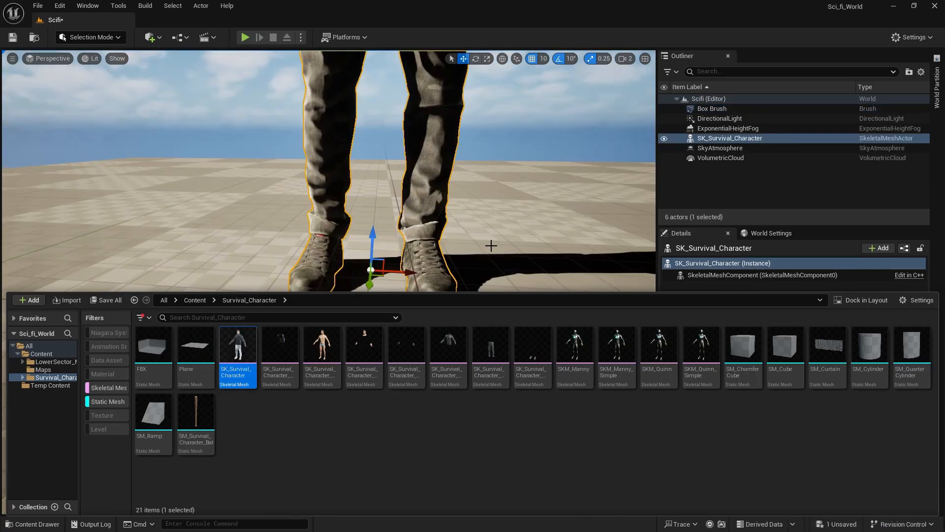
right_click_drag(492, 245, 496, 203)
left_click(489, 211)
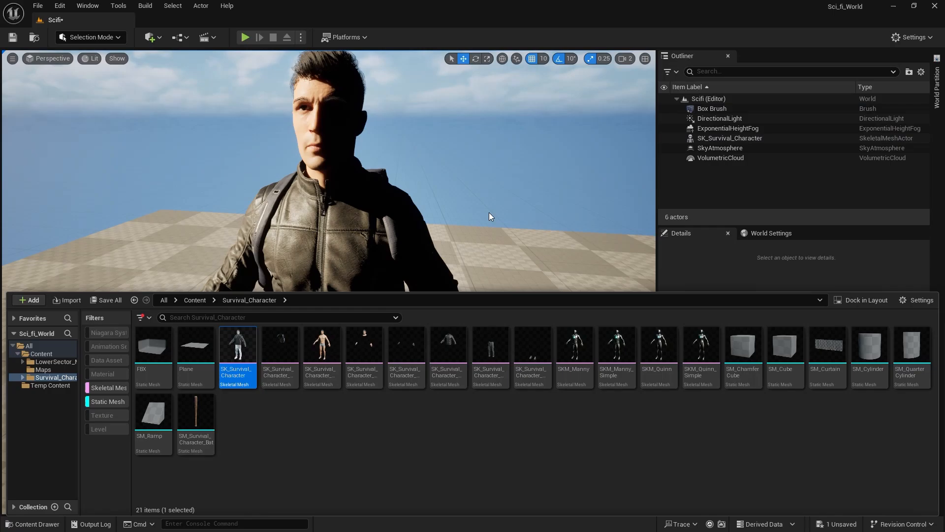
Select the ground slab and enlarge its brush X and Y sizes to 100000.
left_click(44, 525)
right_click_drag(398, 309, 416, 357)
key("s")
key("e")
key("w")
left_click(413, 332)
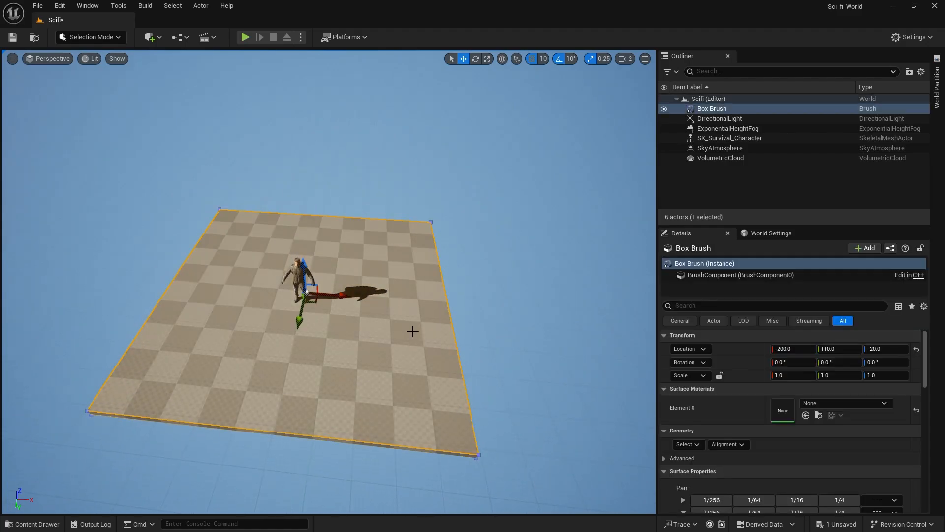
scroll(693, 439, "down", 2)
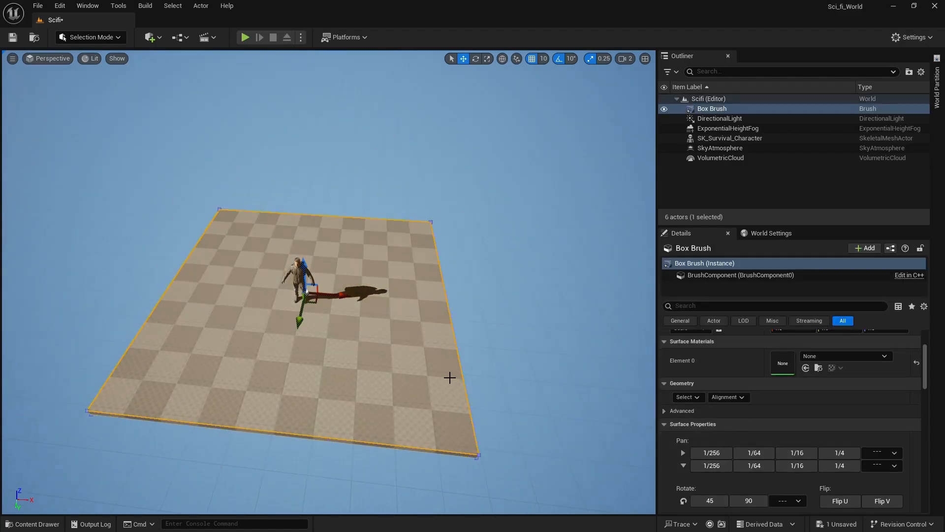
scroll(701, 371, "down", 3)
scroll(672, 420, "down", 3)
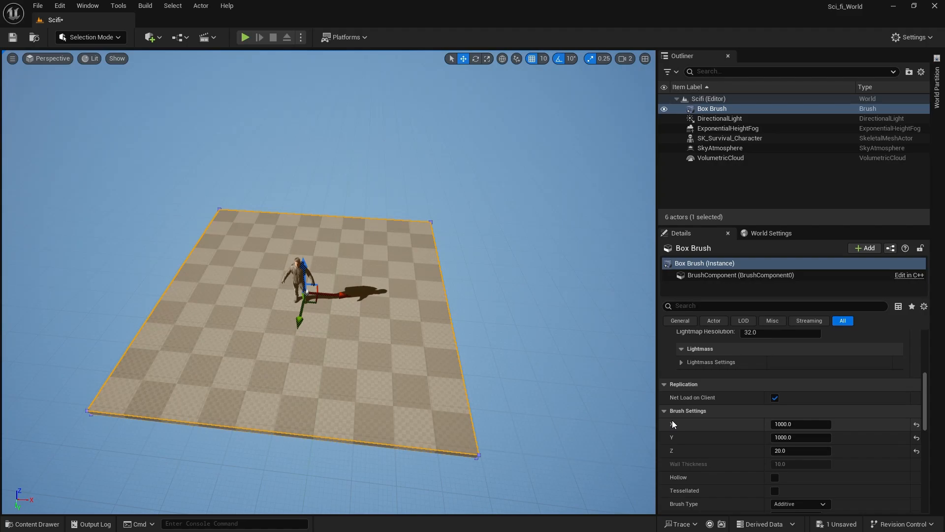
left_click(790, 424)
left_click(790, 424)
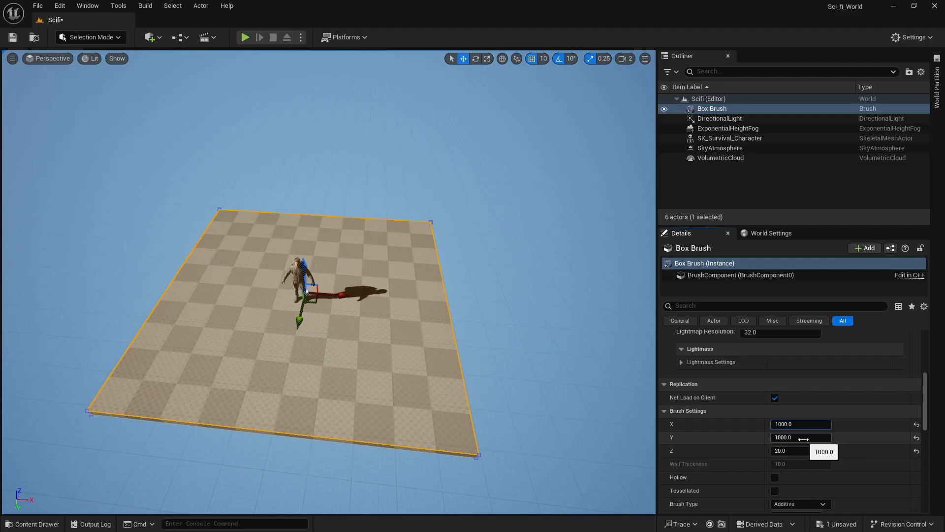
type("00")
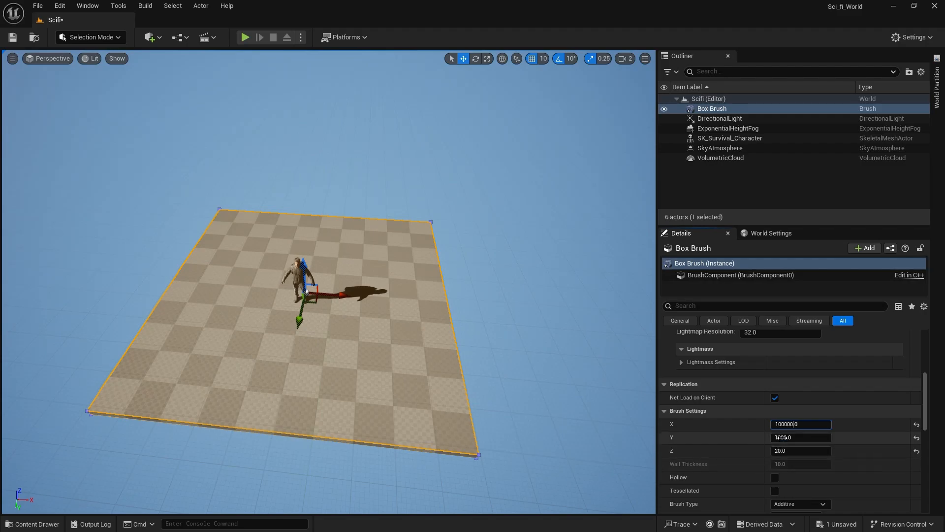
left_click(794, 441)
type("00")
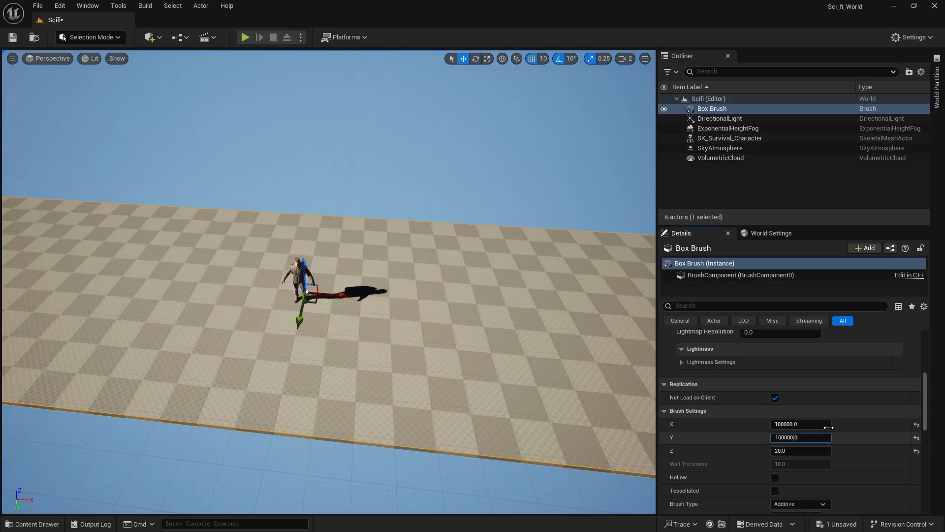
key("Return")
Set the ground slab's brush X size to 50000.
mouse_move(492, 316)
right_mouse_down()
mouse_move(490, 273)
mouse_move(483, 330)
right_mouse_up()
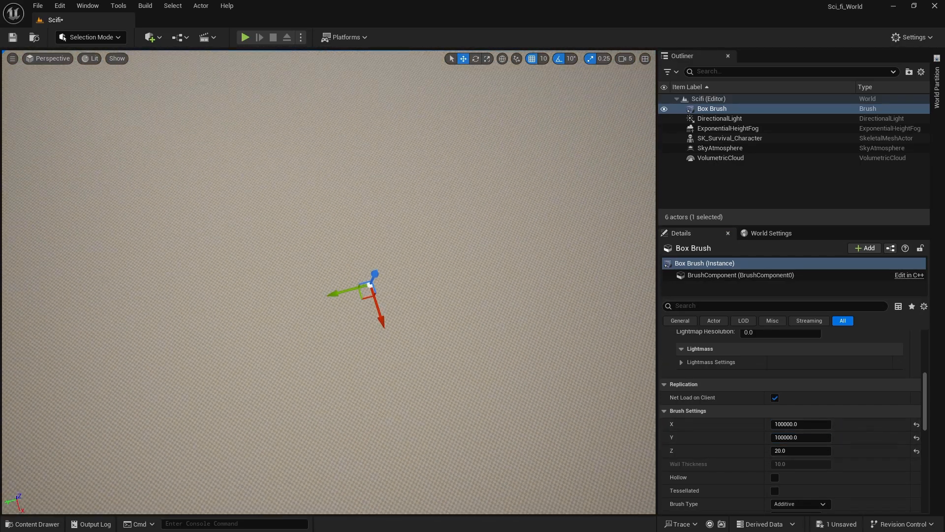
mouse_move(374, 296)
right_mouse_down()
mouse_move(339, 293)
mouse_move(389, 300)
mouse_move(426, 289)
mouse_move(426, 269)
mouse_move(424, 312)
right_mouse_up()
key("w")
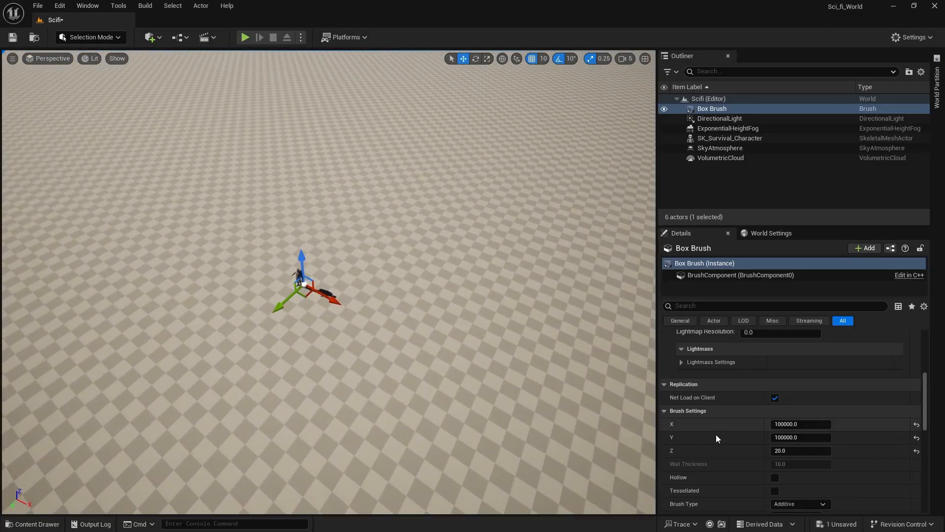
left_click(783, 422)
key("BackSpace")
type("5")
key("Return")
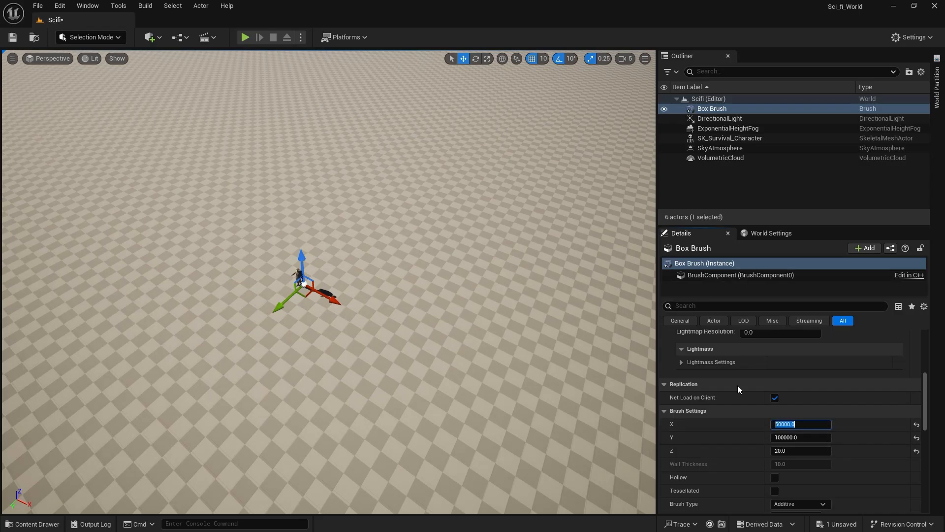
Change the ground slab's brush Y size to 500000.
key("Tab")
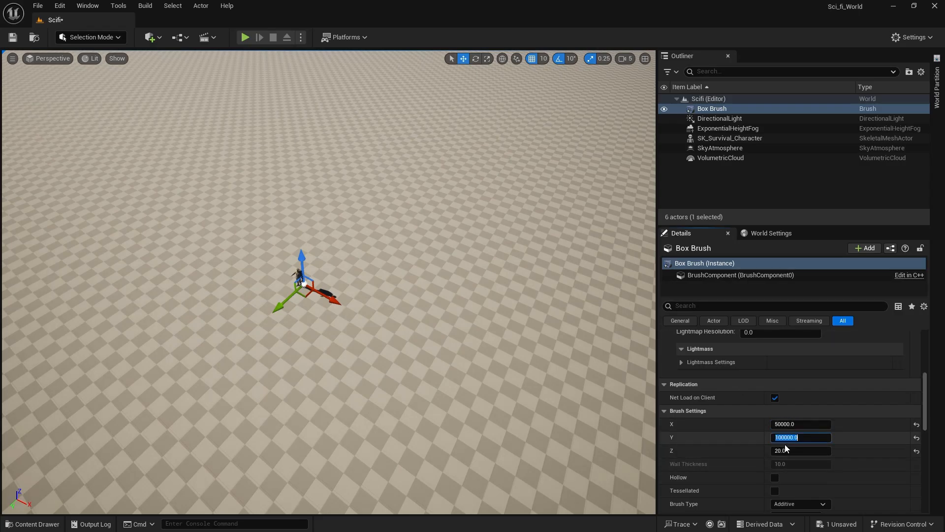
left_click(785, 437)
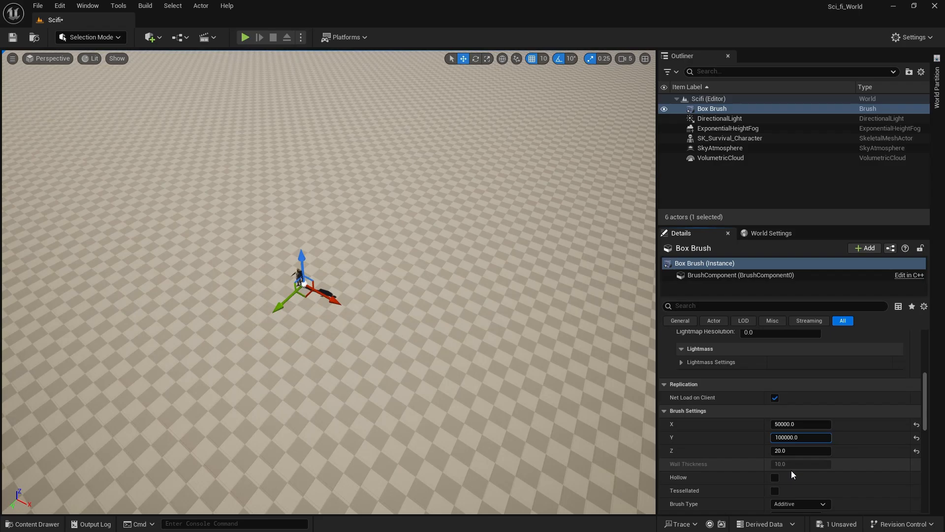
key("BackSpace")
key("BackSpace")
key("BackSpace")
type("500")
key("Return")
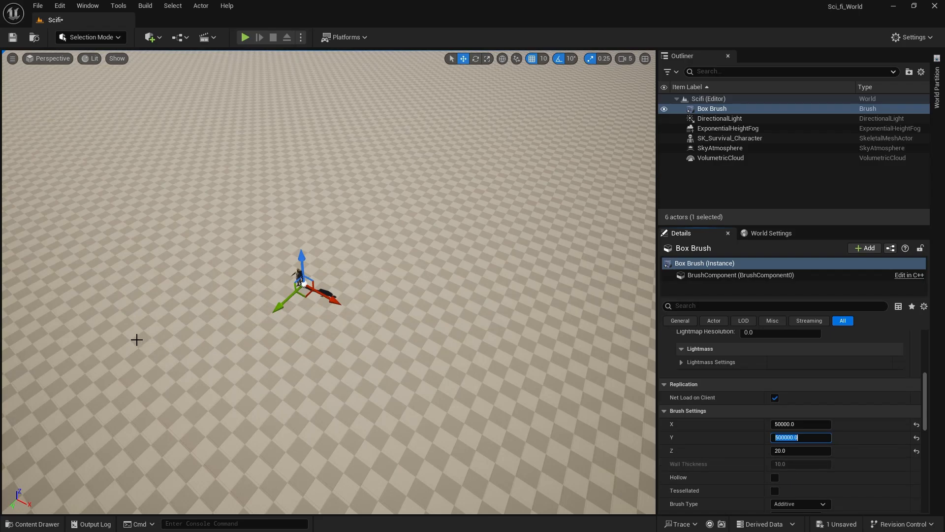
Correct the ground slab's brush Y size to 50000.
mouse_move(137, 339)
right_mouse_down()
mouse_move(137, 256)
mouse_move(136, 374)
mouse_move(126, 374)
right_mouse_up()
key("s")
scroll(125, 374, "up", 3)
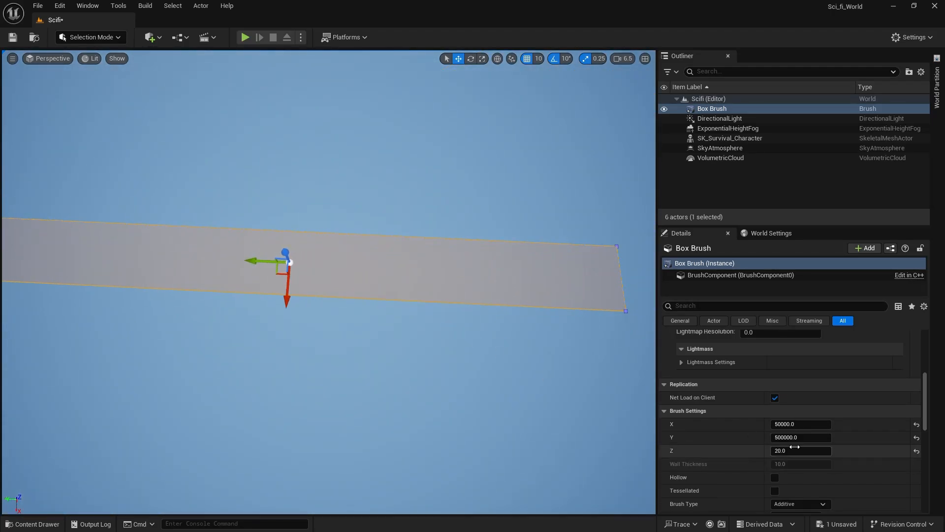
key("BackSpace")
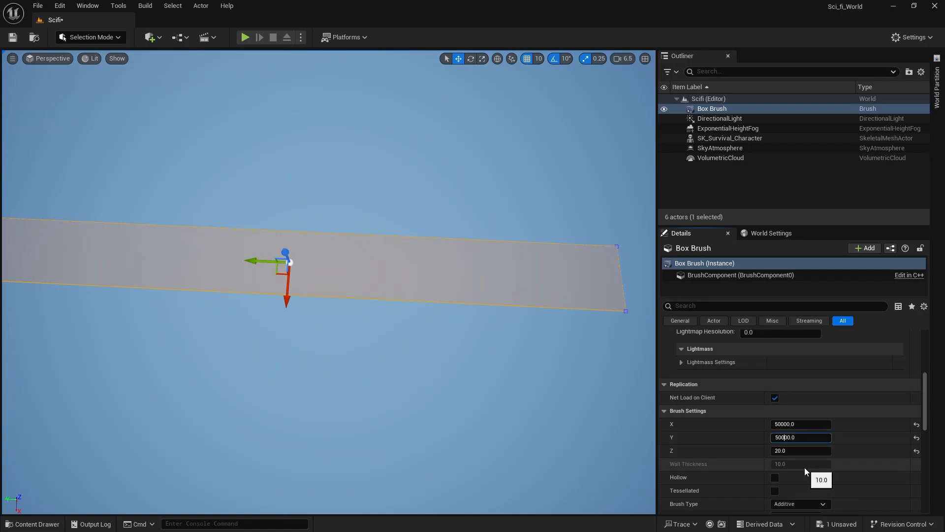
key("Return")
Frame the character from the front near ground level and store this view as a viewport bookmark.
mouse_move(604, 384)
right_mouse_down()
mouse_move(603, 394)
mouse_move(566, 396)
mouse_move(537, 383)
mouse_move(528, 397)
mouse_move(553, 342)
mouse_move(649, 355)
mouse_move(654, 338)
mouse_move(645, 337)
right_mouse_up()
key("w")
scroll(604, 393, "up", 3)
key("w")
key("w")
key("w")
key("a")
key("q")
middle_click_drag(338, 329, 389, 285)
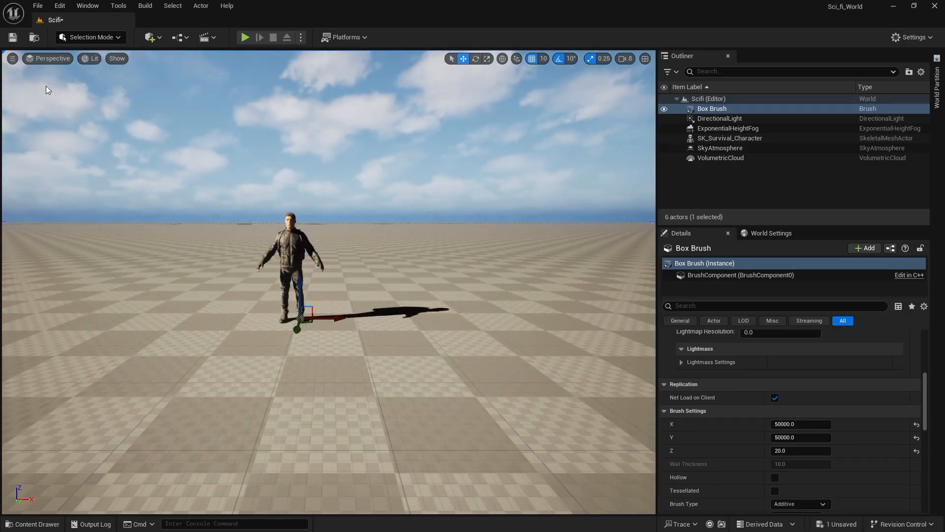
left_click(16, 58)
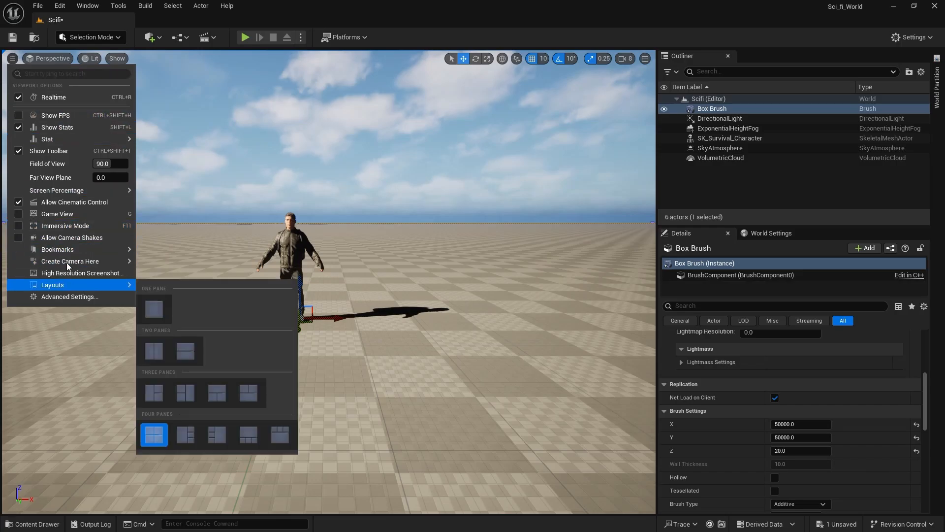
mouse_move(86, 248)
mouse_move(165, 266)
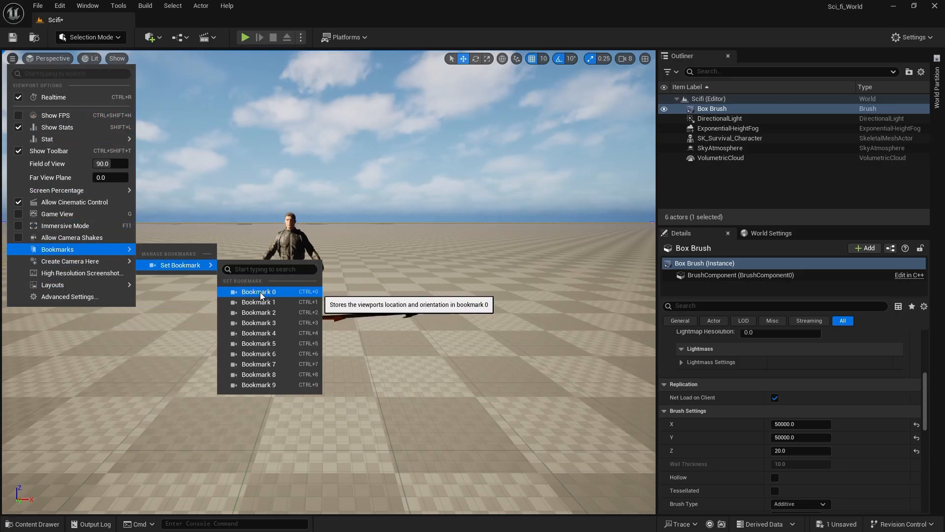
left_click(308, 304)
right_click_drag(307, 304, 327, 322)
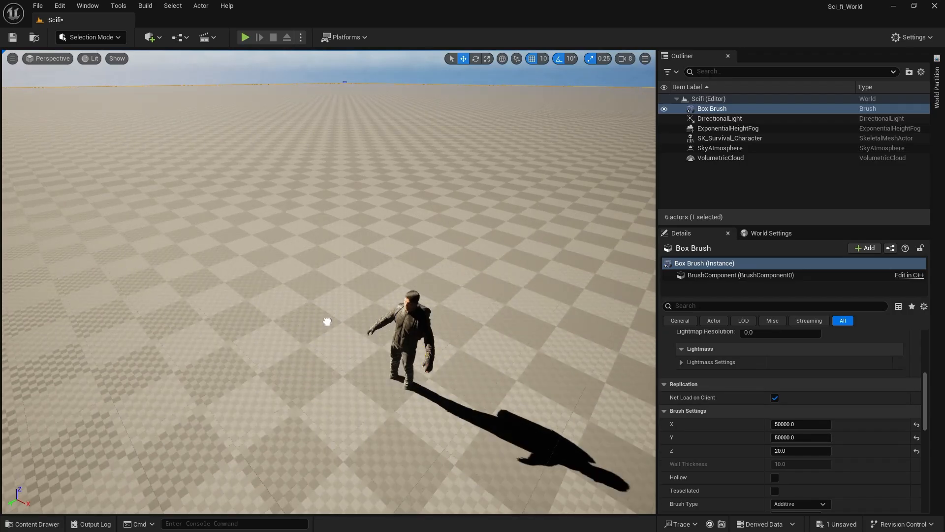
key("ctrl+z")
right_click_drag(332, 276, 296, 267)
key("g")
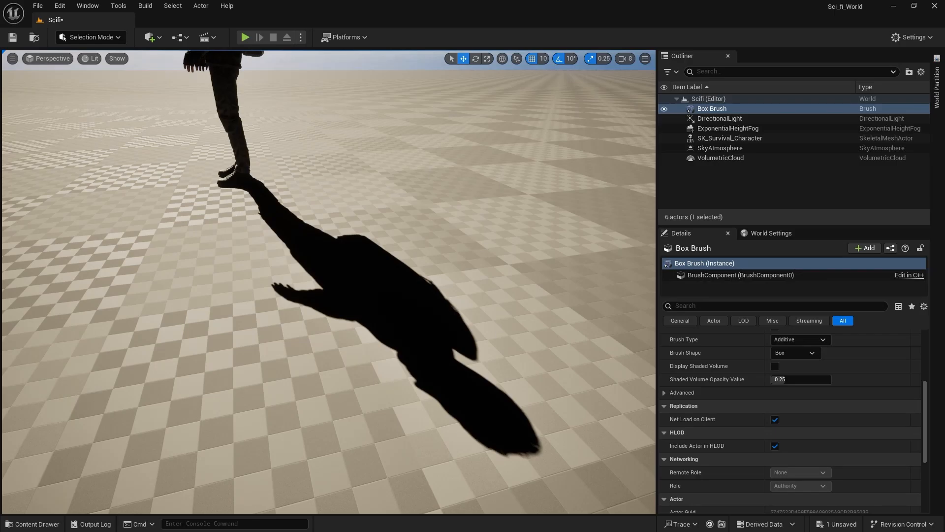
left_click(150, 37)
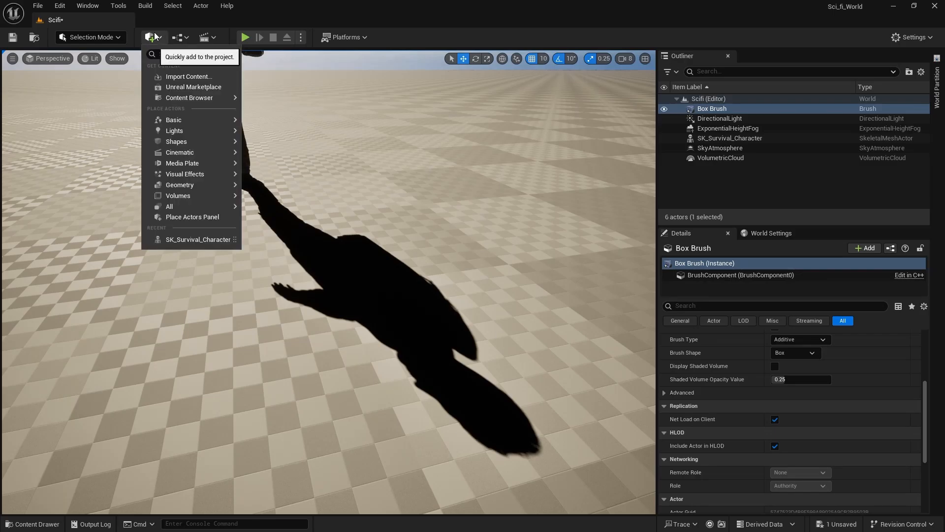
type("sky")
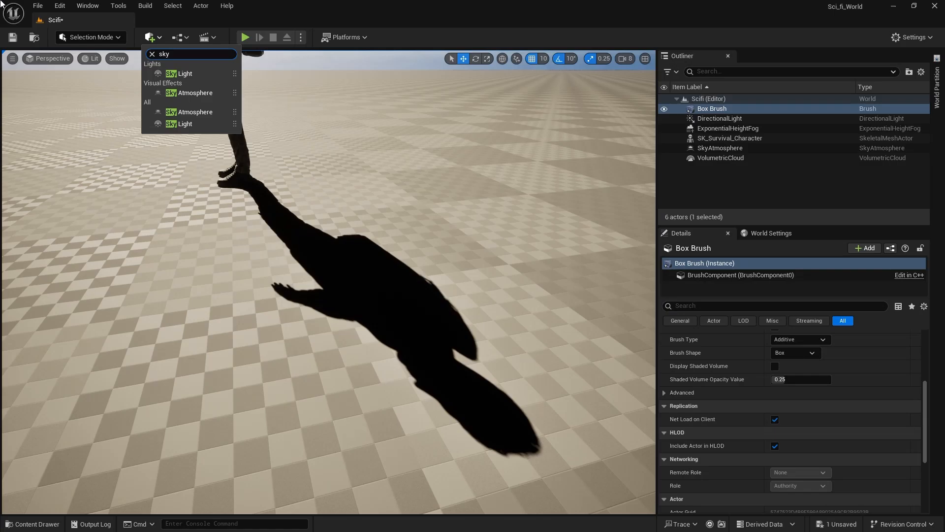
left_click(114, 6)
mouse_move(87, 6)
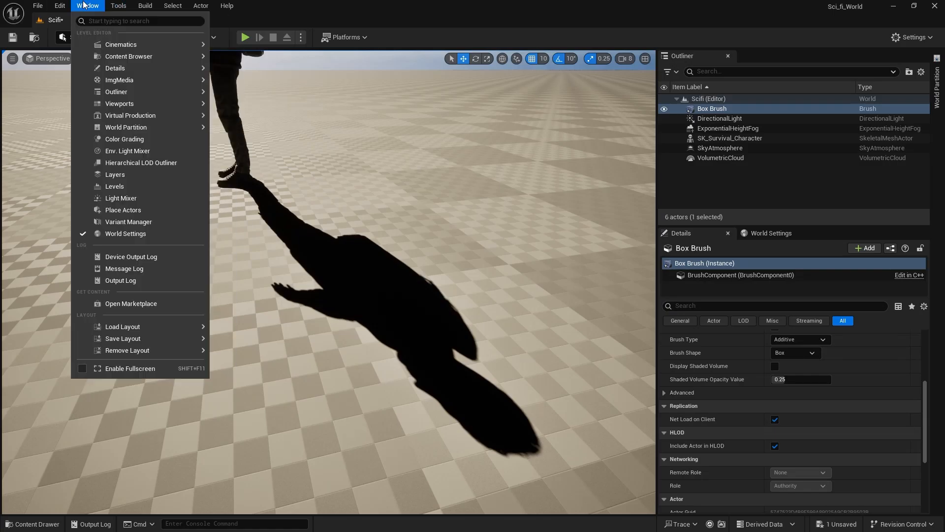
left_click(138, 150)
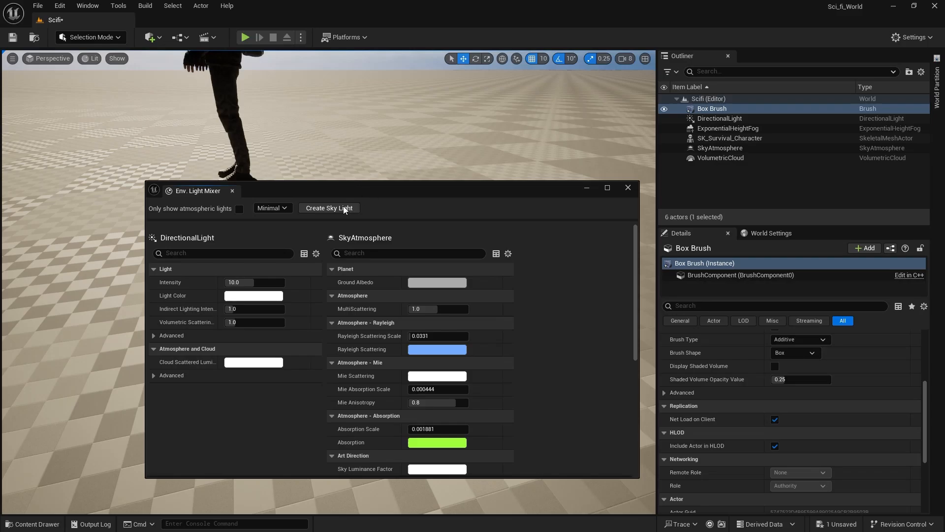
left_click(625, 190)
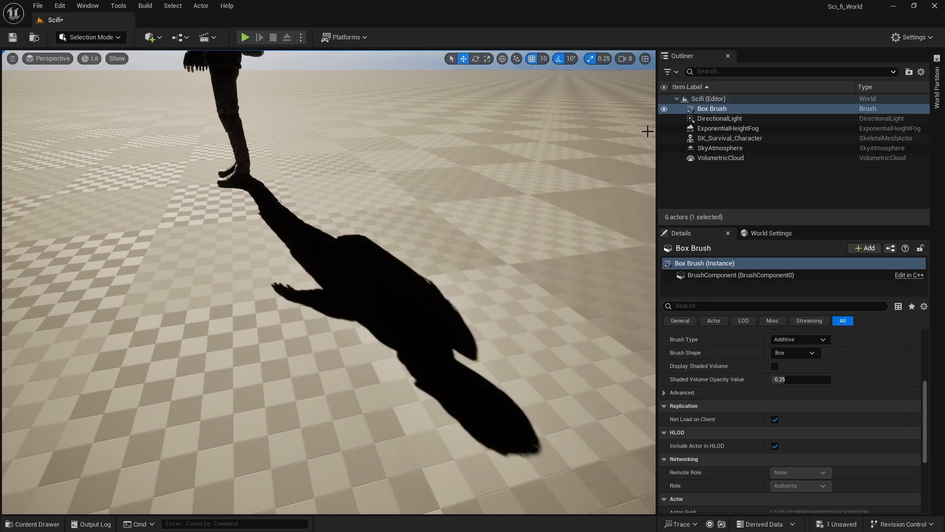
Add a Sky Light actor to the level, placing it over the character's shadow on the ground.
left_click(159, 37)
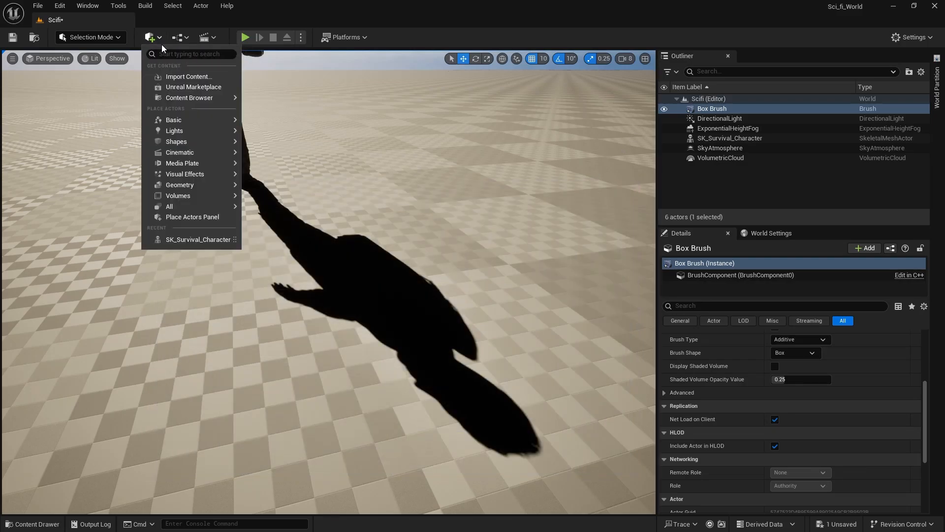
type("d")
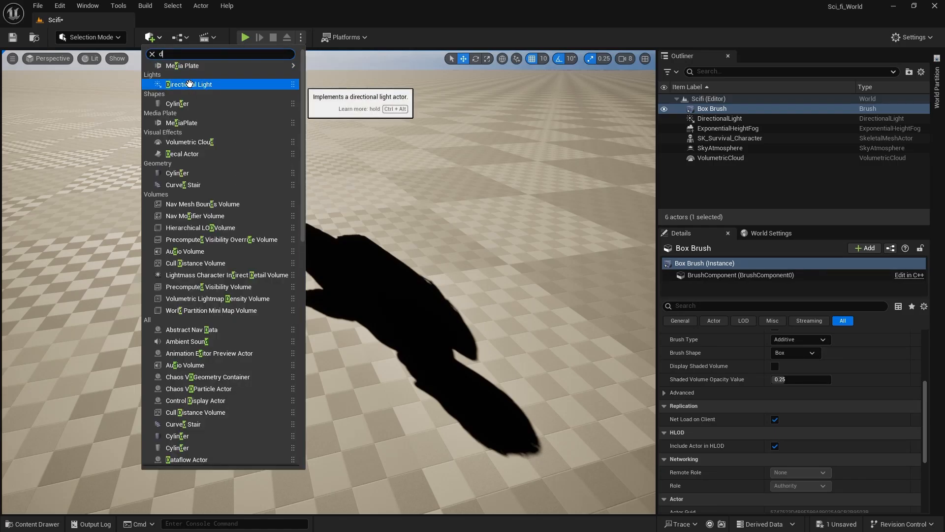
key("BackSpace")
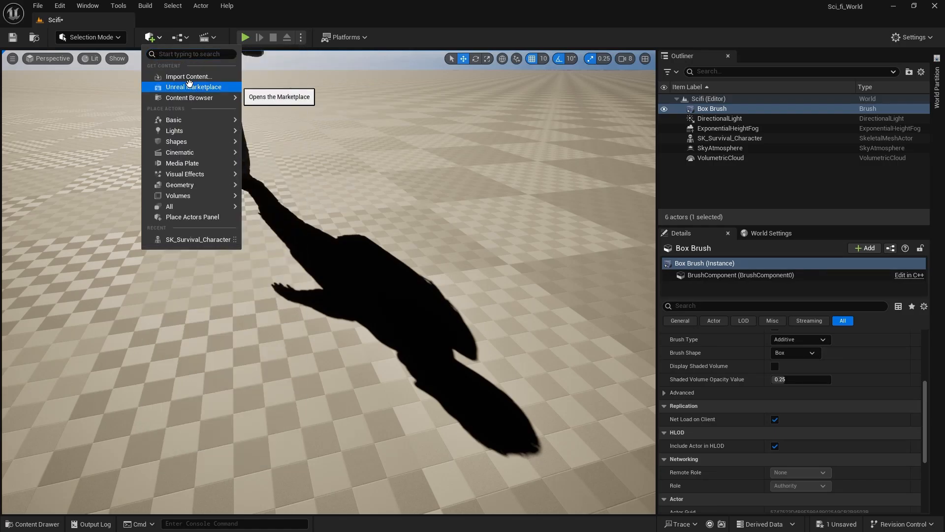
type("sky")
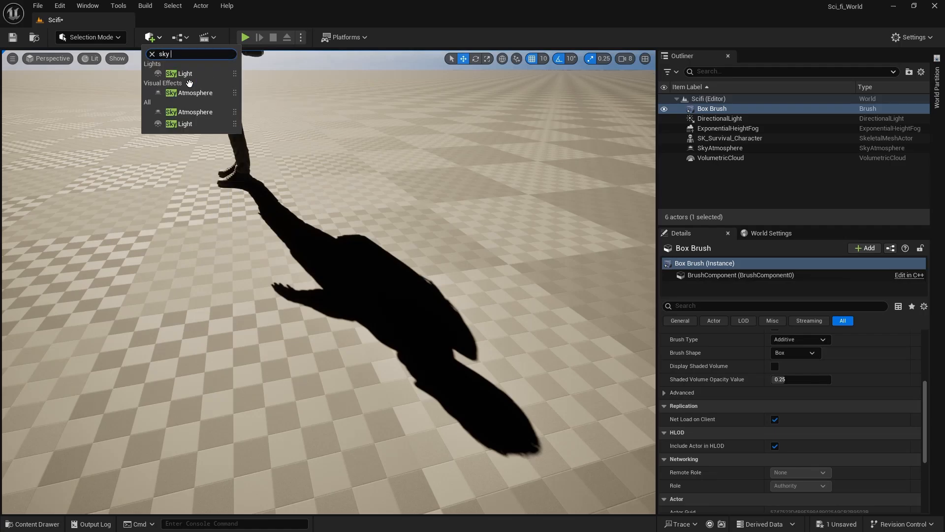
left_click_drag(201, 77, 330, 242)
right_click_drag(331, 242, 453, 266)
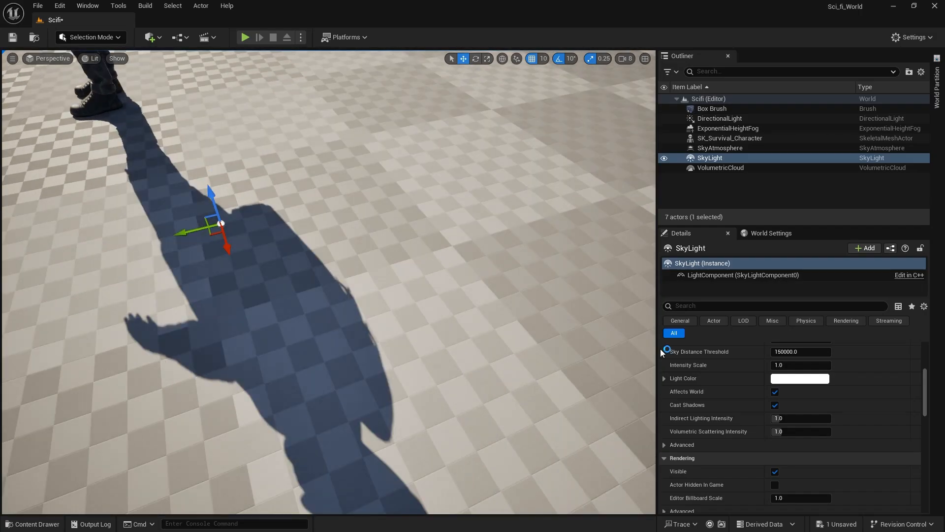
Enable Real Time Capture on the Sky Light and set its Intensity Scale to 2.0.
scroll(707, 406, "up", 3)
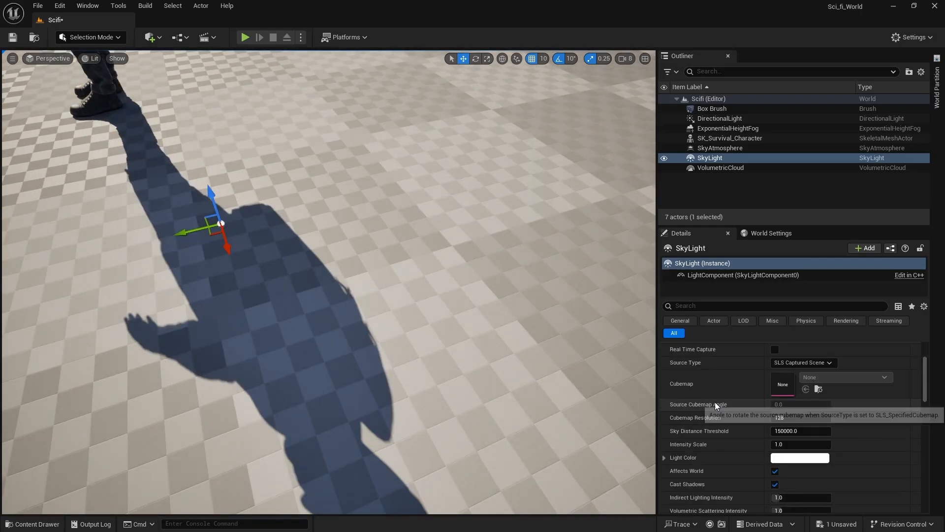
scroll(715, 402, "up", 2)
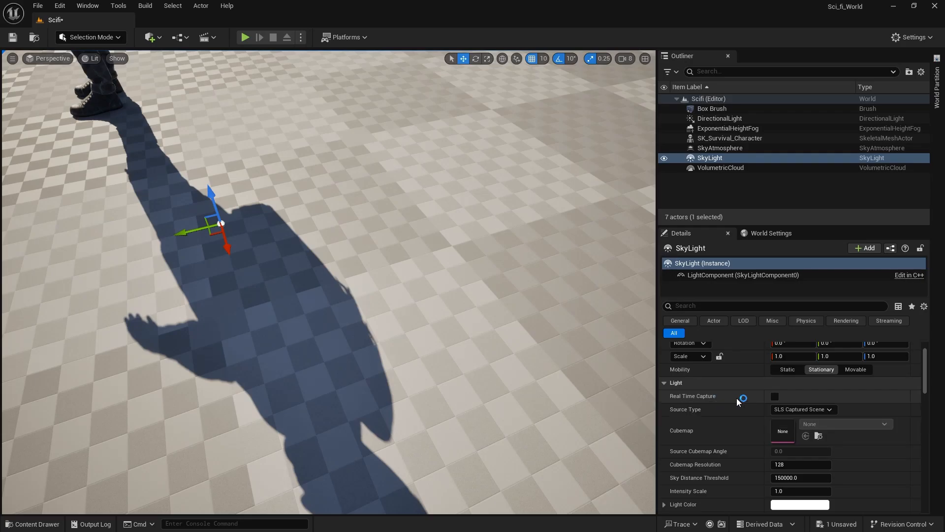
scroll(717, 420, "down", 2)
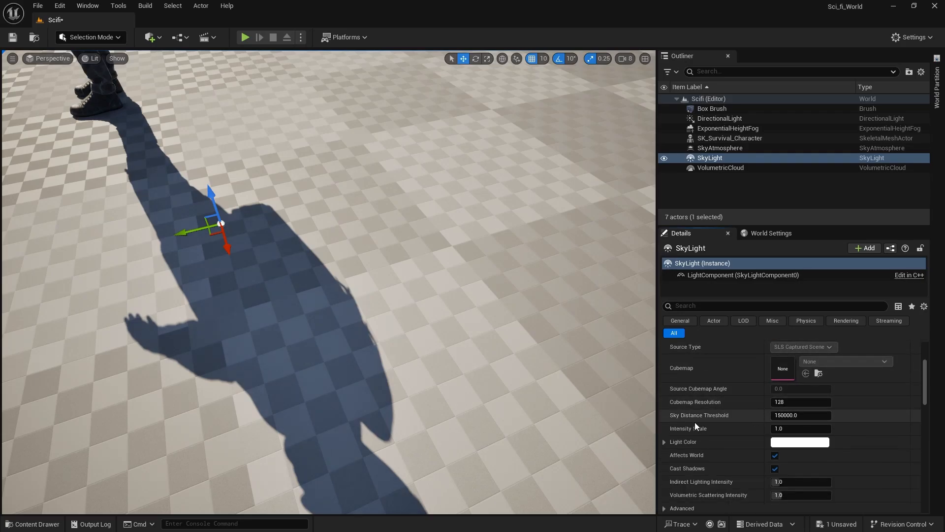
scroll(695, 427, "down", 1)
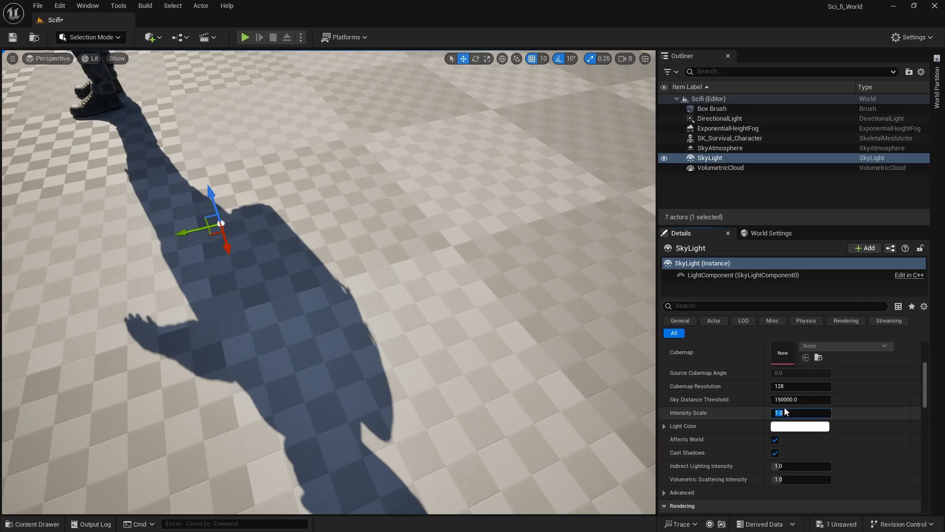
key("Return")
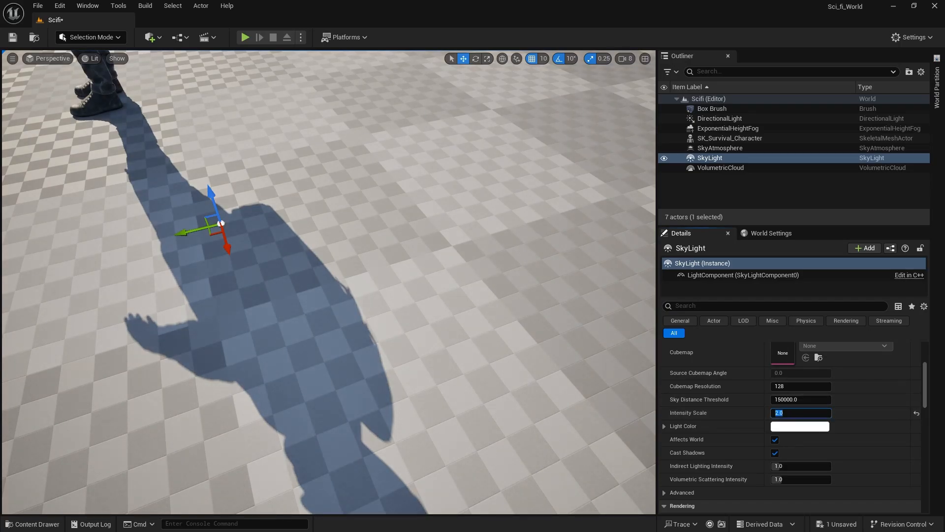
Lower the viewport camera speed to 0.8 and frame the character from the front against the sky.
right_click_drag(489, 264, 487, 288)
left_click(626, 58)
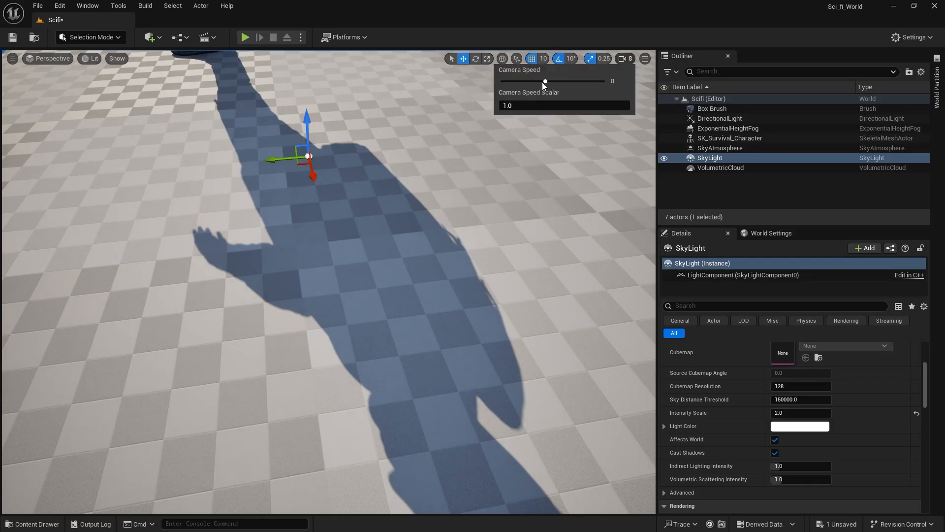
key("s")
right_click_drag(476, 158, 507, 98)
key("a")
key("q")
key("w")
left_click_drag(507, 98, 495, 172)
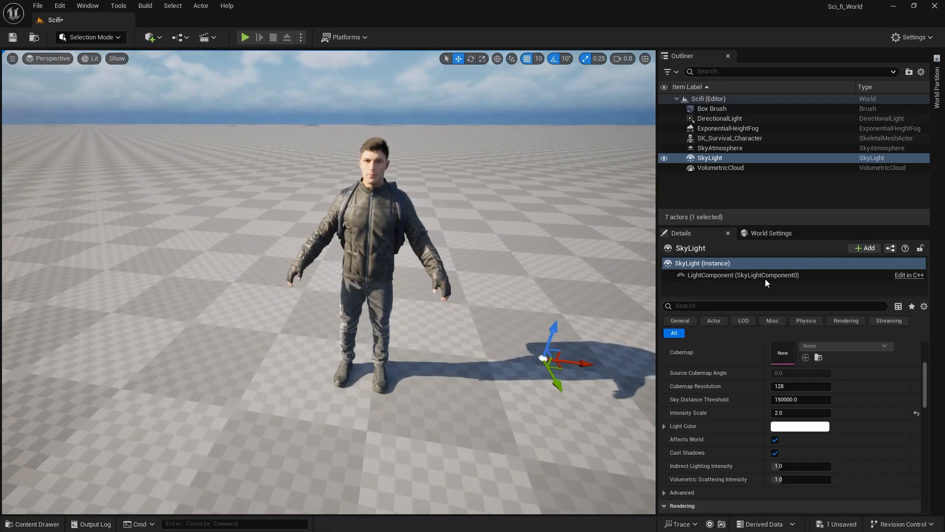
right_click_drag(470, 183, 440, 159)
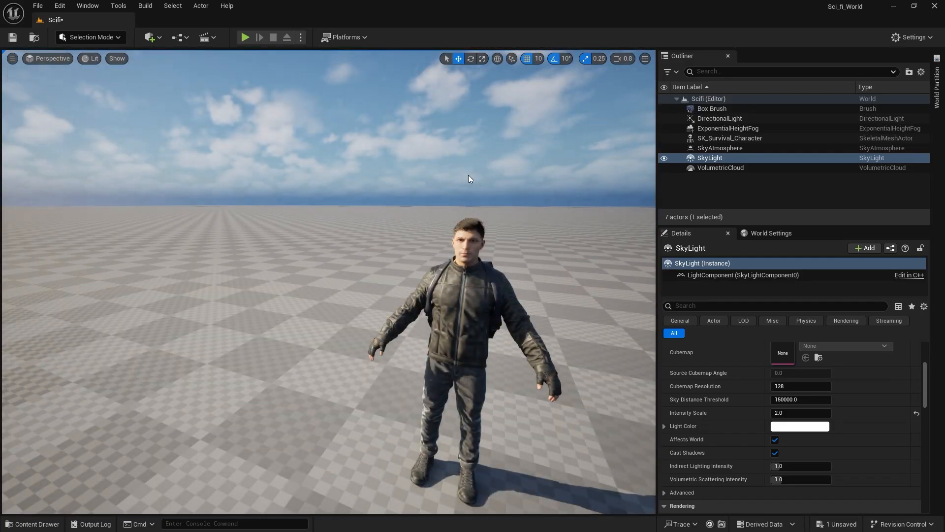
Rotate the directional light to a higher sun angle so the character casts a short shadow beside him.
key("ctrl+l")
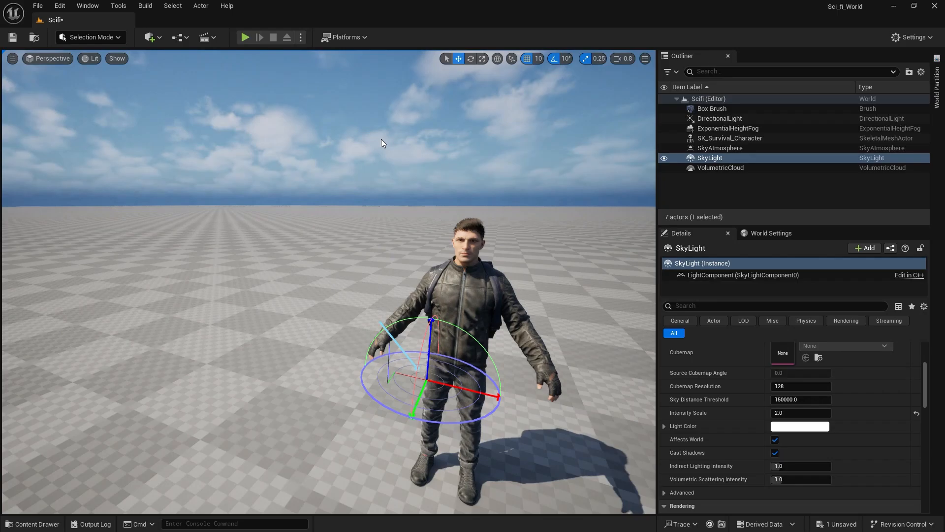
left_click(376, 145)
right_click_drag(377, 145, 426, 119)
key("q")
key("s")
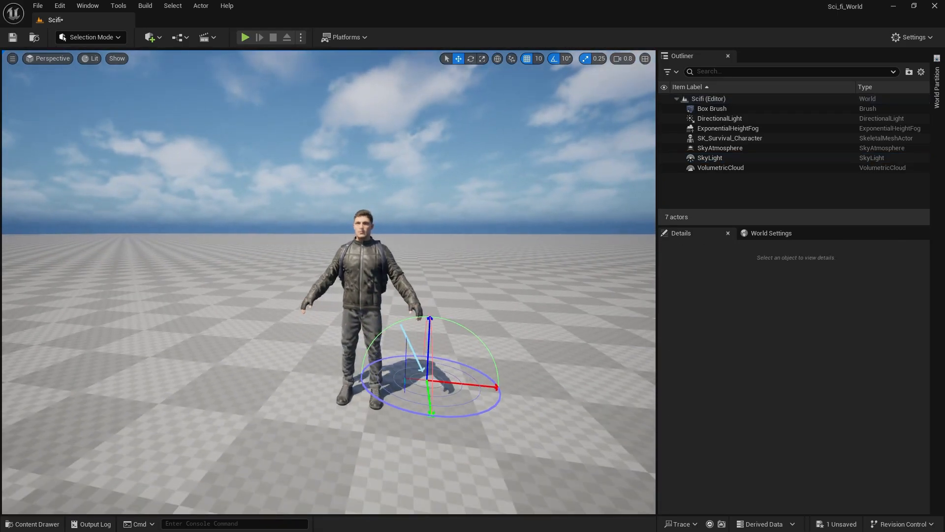
mouse_move(450, 196)
right_mouse_down()
mouse_move(485, 215)
mouse_move(462, 220)
mouse_move(443, 295)
mouse_move(489, 271)
right_mouse_up()
key("s")
Select the ground slab and show the LowerSector_Mod folder with the Static Mesh and Skeletal Mesh filters cleared and the filter column widened.
left_click(510, 230)
right_click_drag(493, 305, 516, 313)
left_click(32, 524)
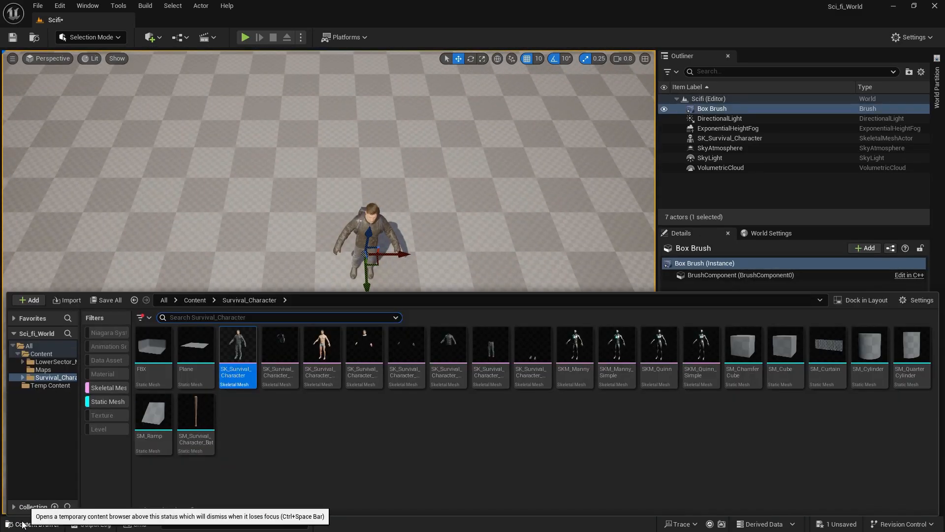
left_click(50, 362)
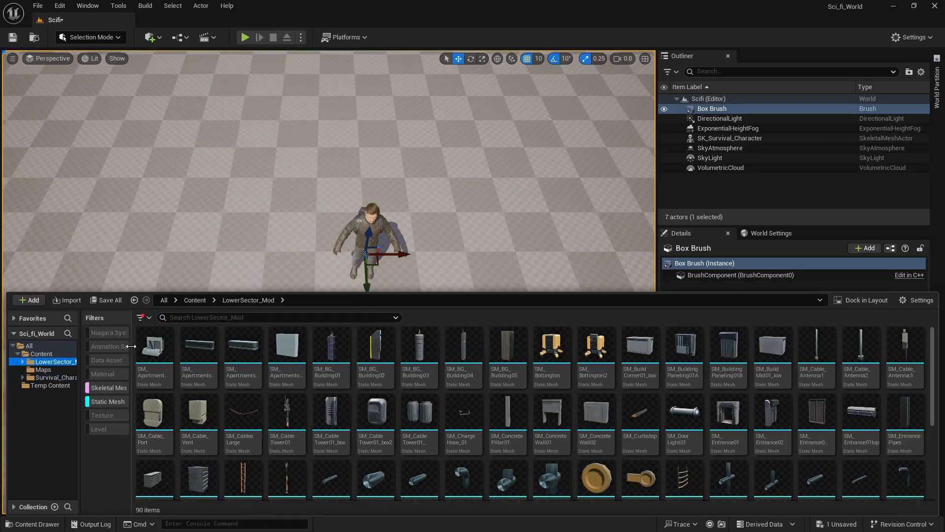
left_click_drag(130, 346, 171, 353)
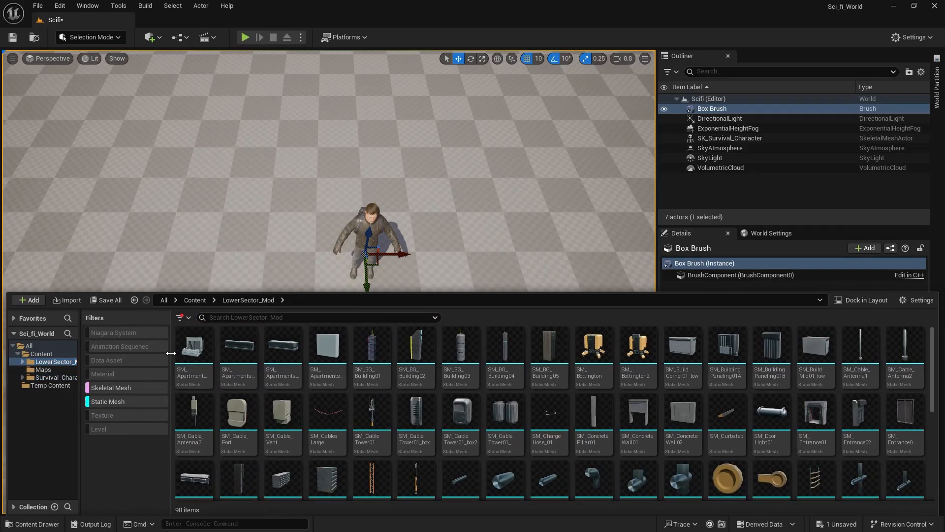
left_click(124, 398)
left_click(117, 389)
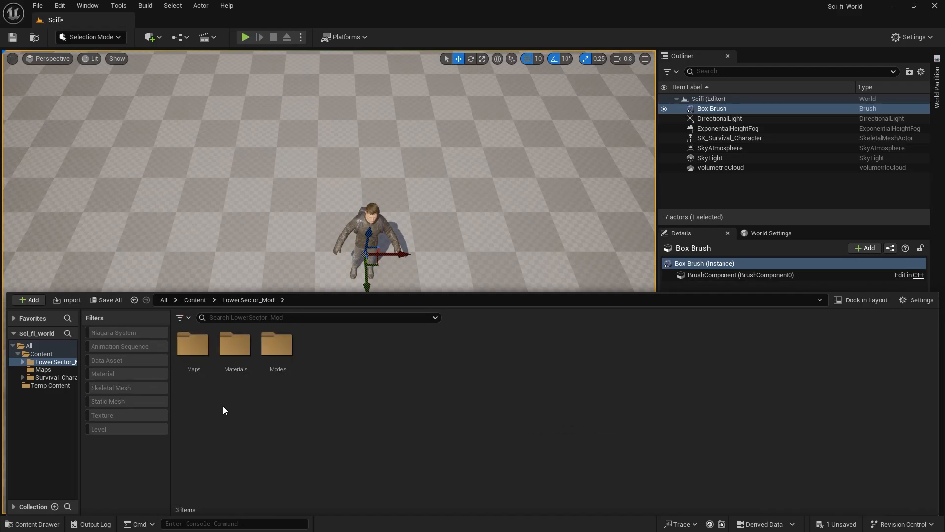
Look through the kit's Street01 and BlockoutMaterials folders for a suitable ground material.
double_click(235, 352)
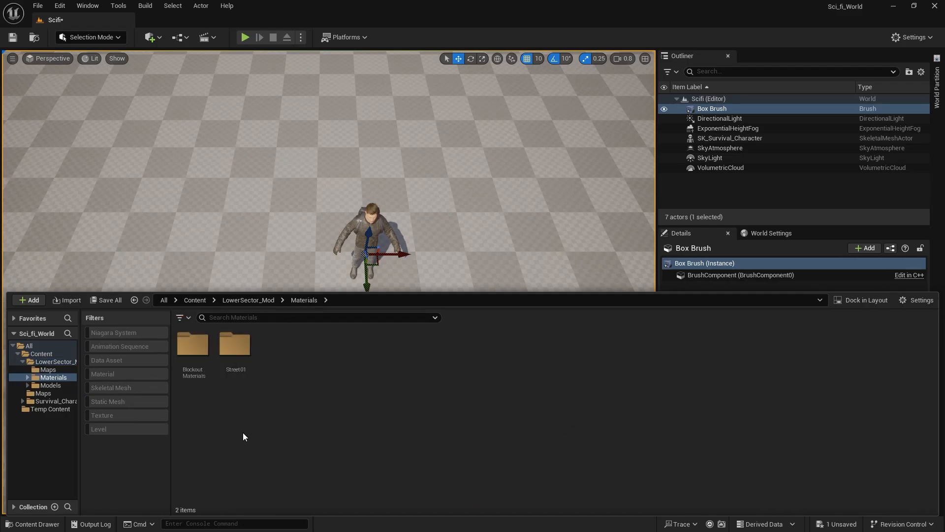
double_click(235, 345)
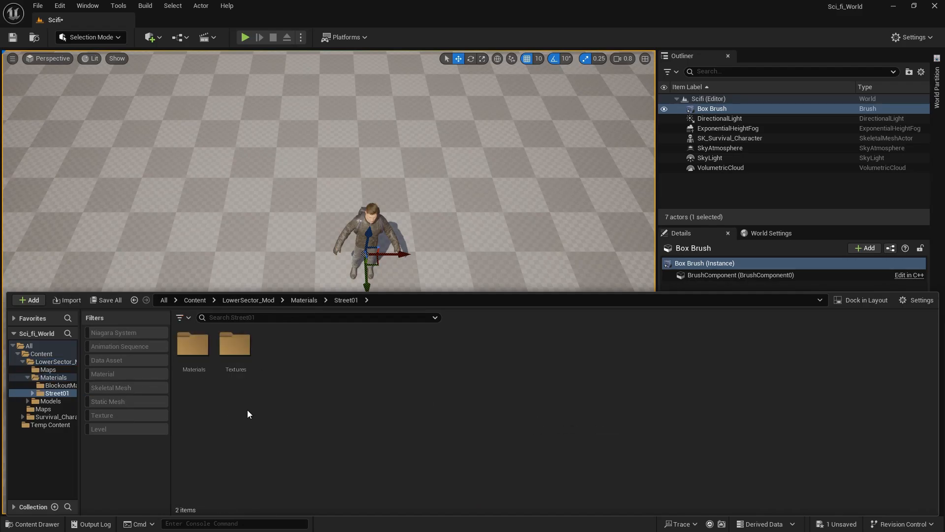
double_click(193, 344)
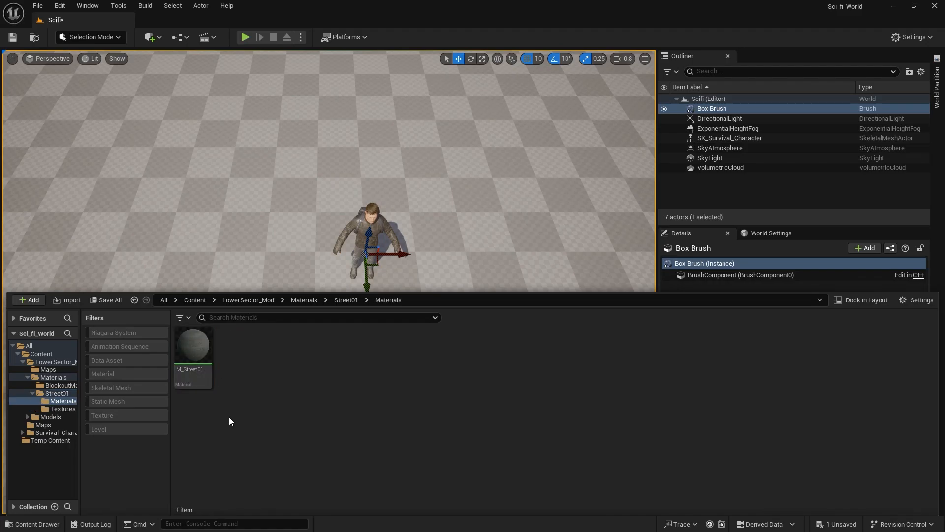
left_click(55, 393)
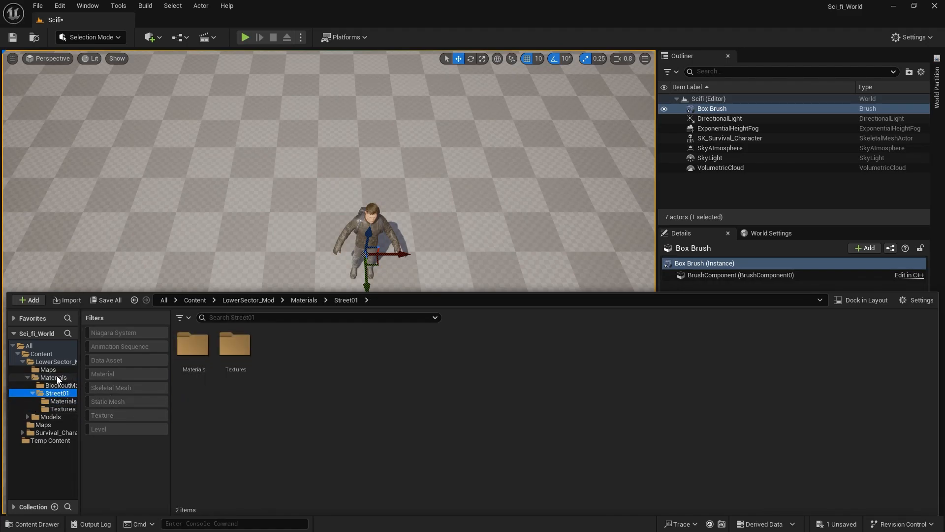
double_click(193, 345)
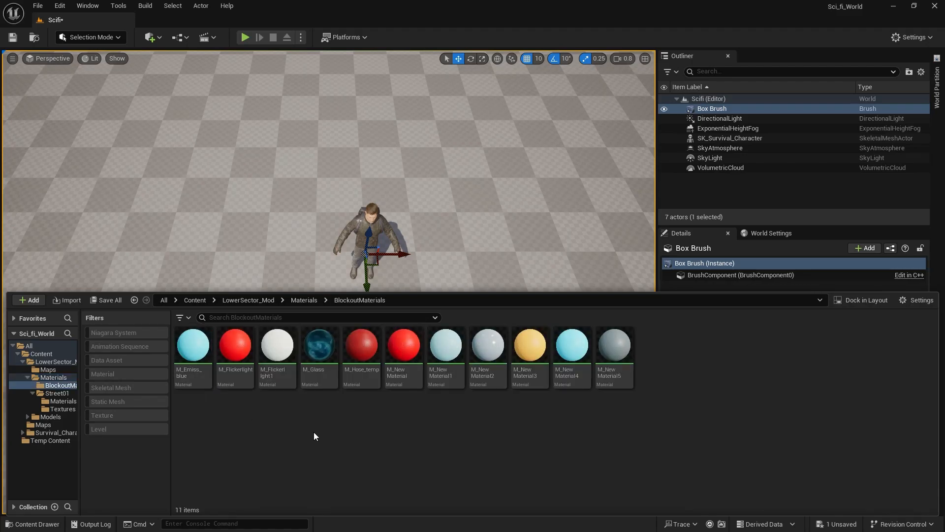
left_click(48, 369)
left_click(52, 378)
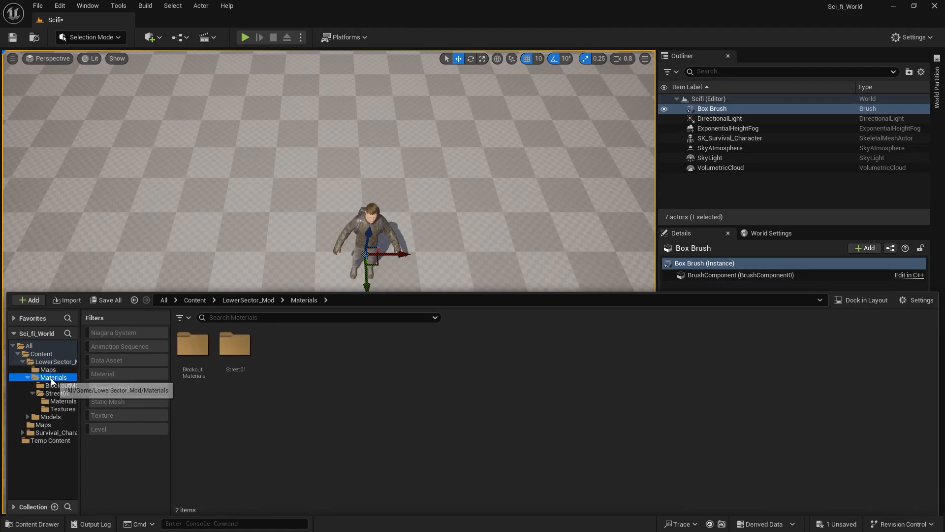
left_click(33, 392)
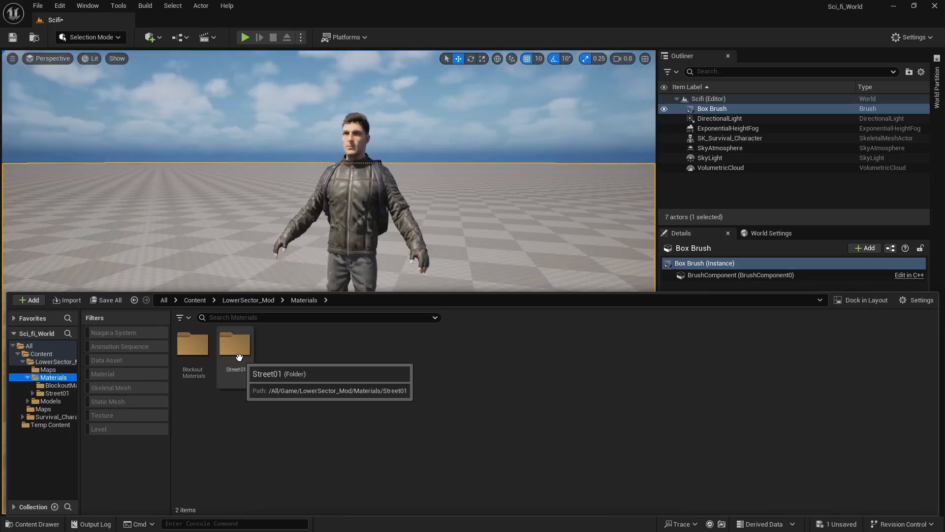
Apply the M_Street01 material from the Street01 Materials folder to the ground slab.
double_click(244, 350)
double_click(193, 345)
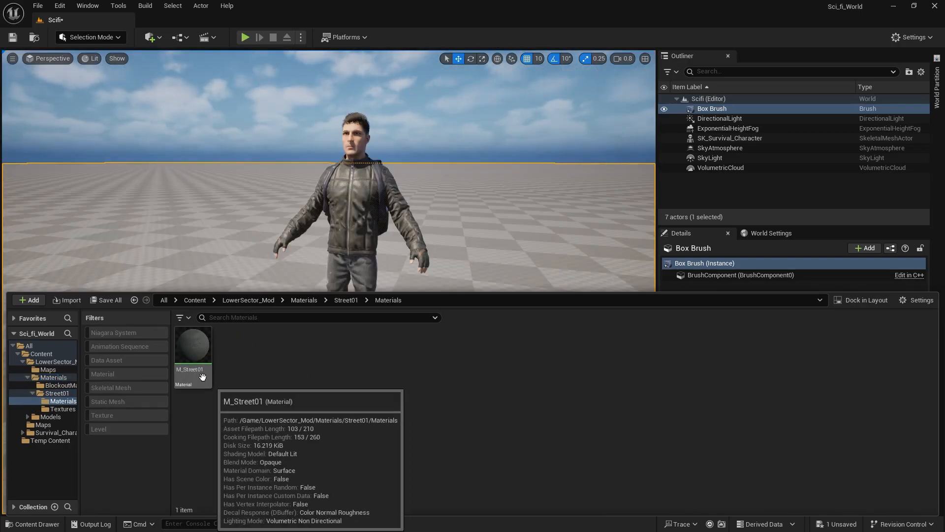
left_click_drag(193, 347, 217, 255)
Examine the street material on the ground around the character from several distances and angles.
key("w")
mouse_move(217, 255)
right_mouse_down()
mouse_move(215, 311)
mouse_move(192, 320)
mouse_move(229, 318)
mouse_move(273, 291)
mouse_move(169, 288)
mouse_move(203, 290)
mouse_move(203, 352)
mouse_move(253, 328)
mouse_move(280, 290)
right_mouse_up()
key("w")
key("e")
key("q")
right_click_drag(399, 298, 312, 272)
key("d")
key("s")
key("s")
key("d")
right_click_drag(373, 278, 404, 249)
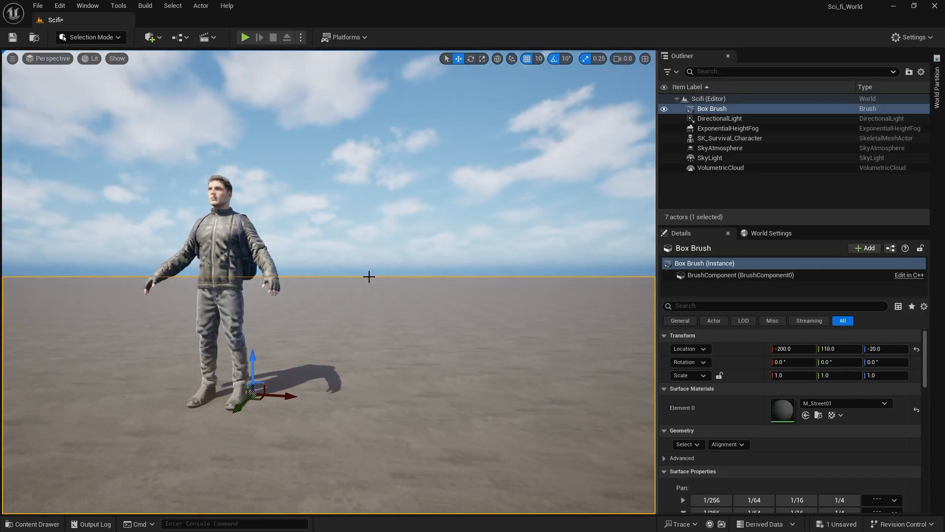
right_click_drag(338, 325, 286, 432)
key("e")
key("q")
Show the kit's Models folder filtered to static and skeletal meshes and look through the available building pieces.
left_click(49, 524)
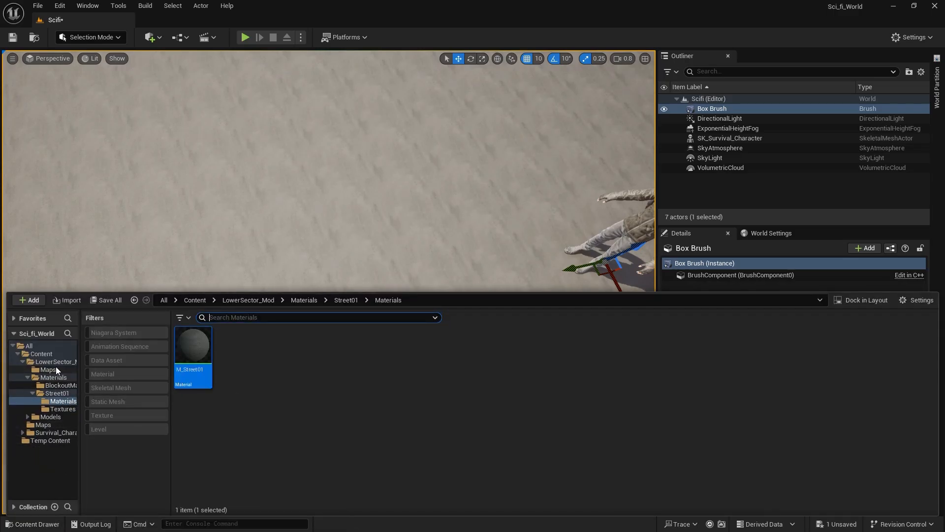
left_click(55, 368)
left_click(50, 416)
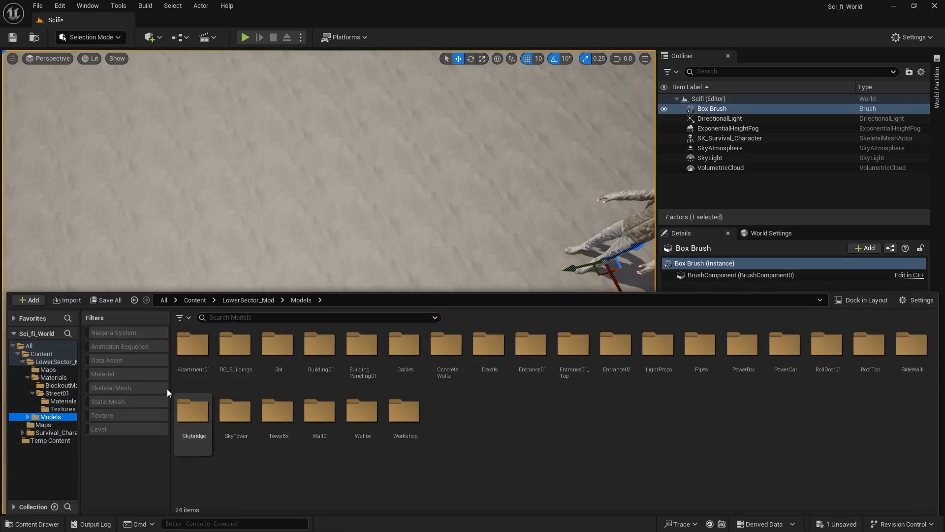
left_click(117, 401)
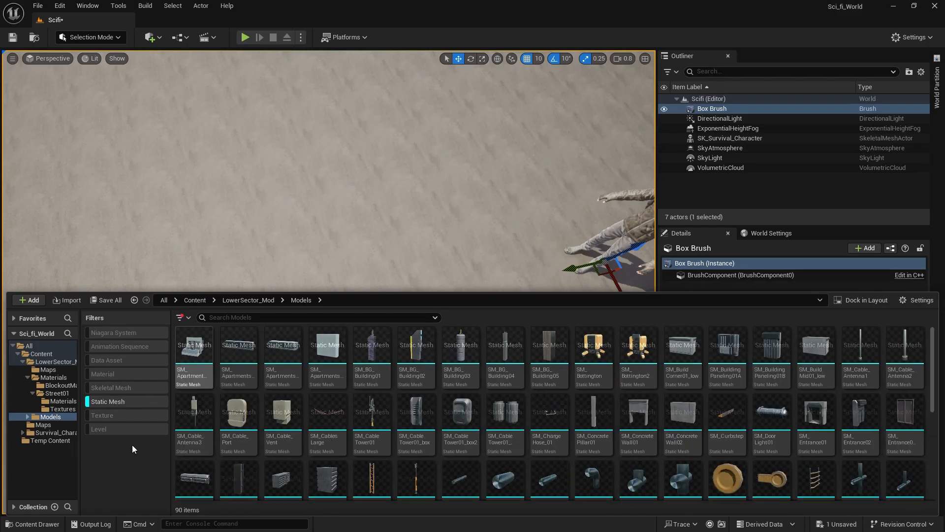
left_click(129, 388)
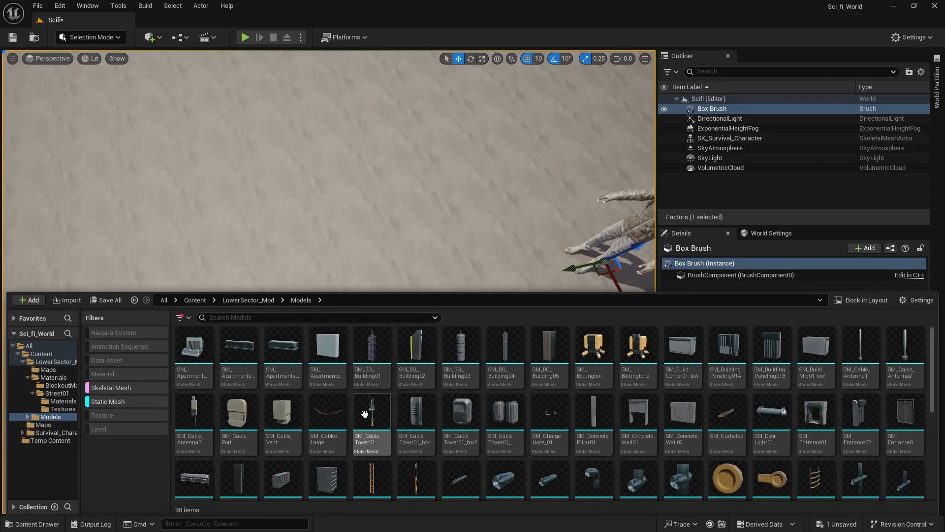
scroll(861, 455, "down", 5)
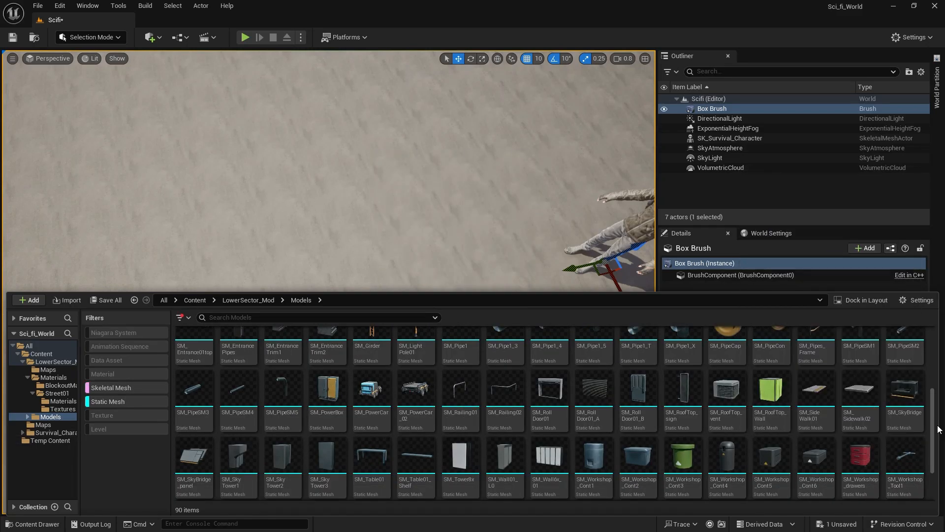
left_click_drag(933, 419, 922, 346)
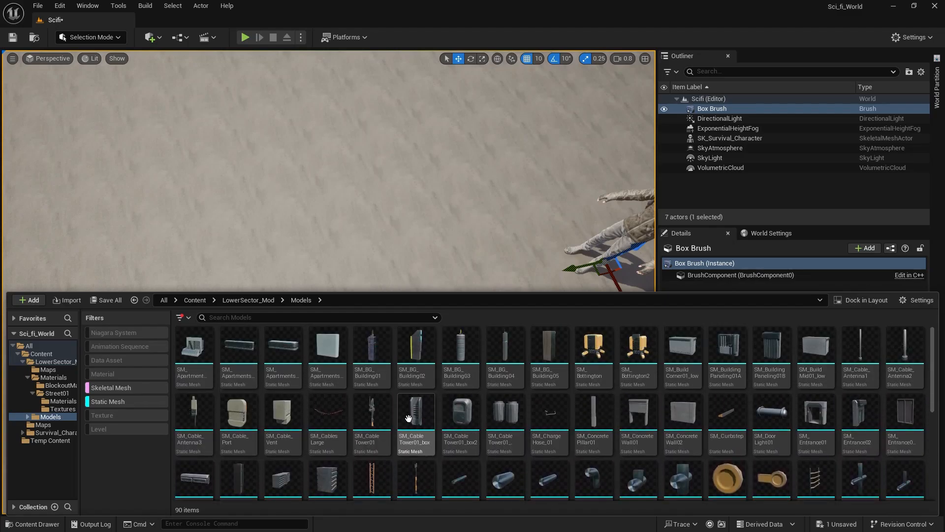
Place the SM_Apartments01_wall mesh on the open ground beside the character, at about X -660, Y 650, Z -10.
left_click_drag(340, 354, 312, 231)
right_click_drag(312, 230, 317, 158)
key("s")
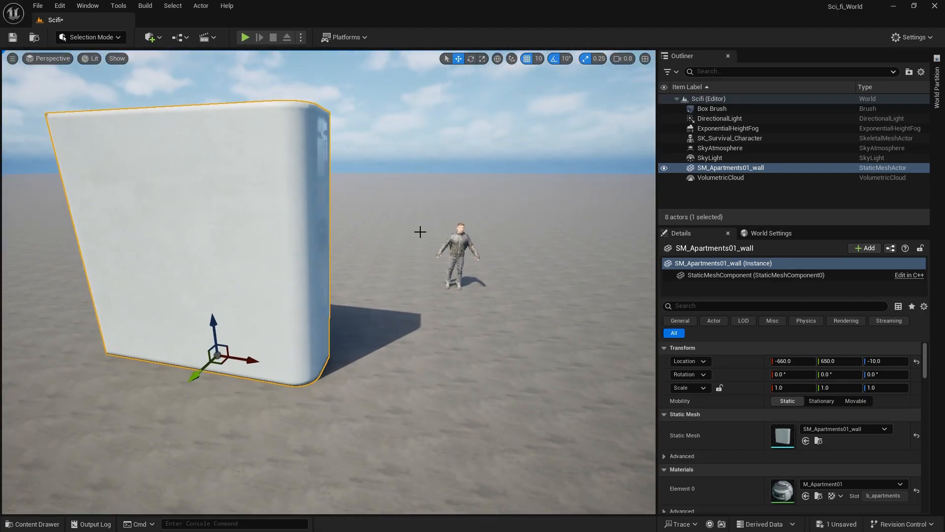
Move the directional light, height fog, sky atmosphere, sky light and volumetric cloud into a new outliner folder named Lights.
left_click(726, 181)
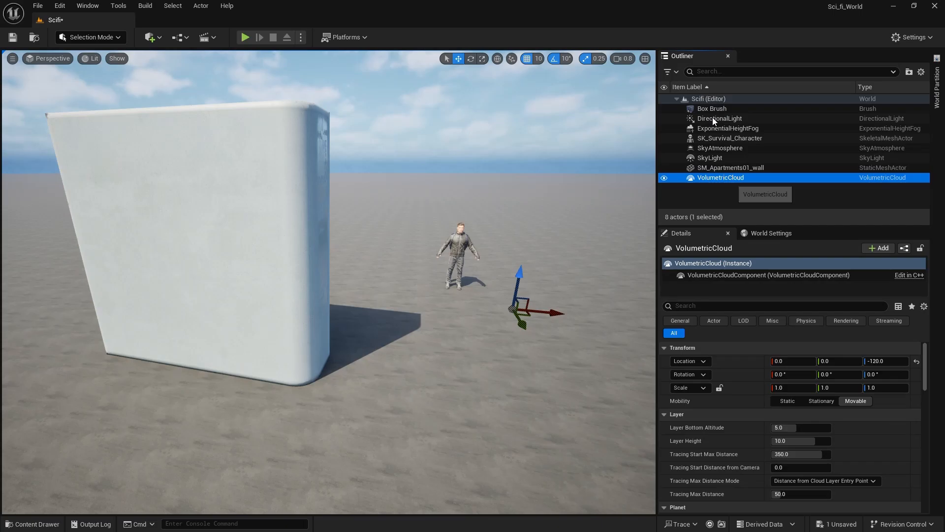
left_click(733, 157, "ctrl")
left_click(732, 149, "ctrl")
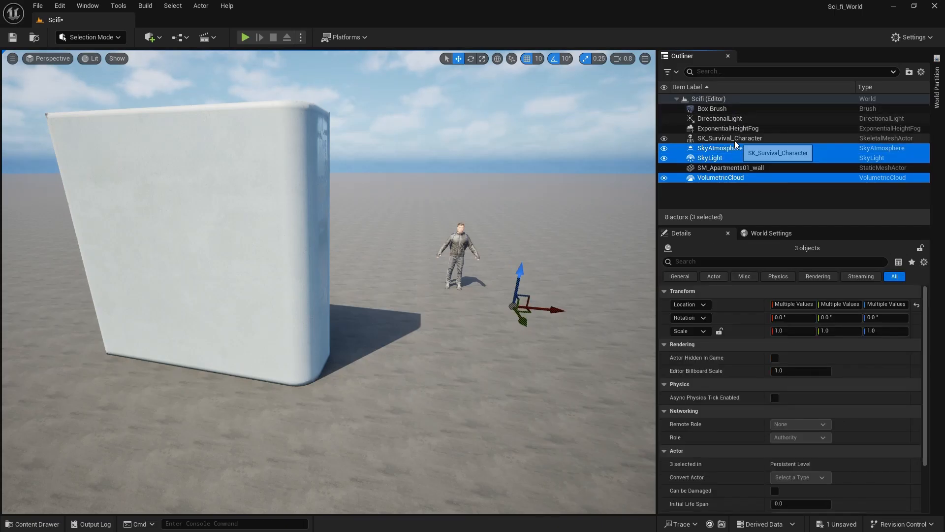
left_click(743, 129, "ctrl")
left_click(743, 118, "ctrl")
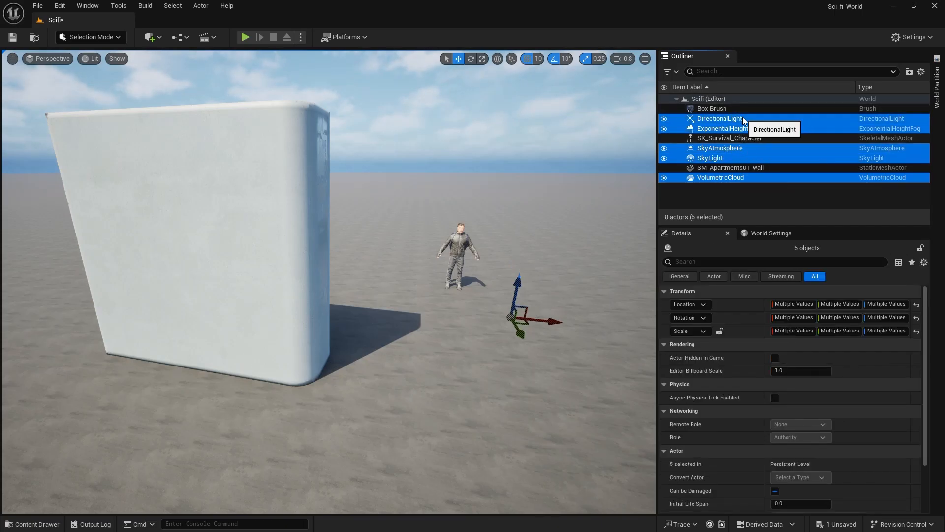
right_click(742, 117)
mouse_move(784, 415)
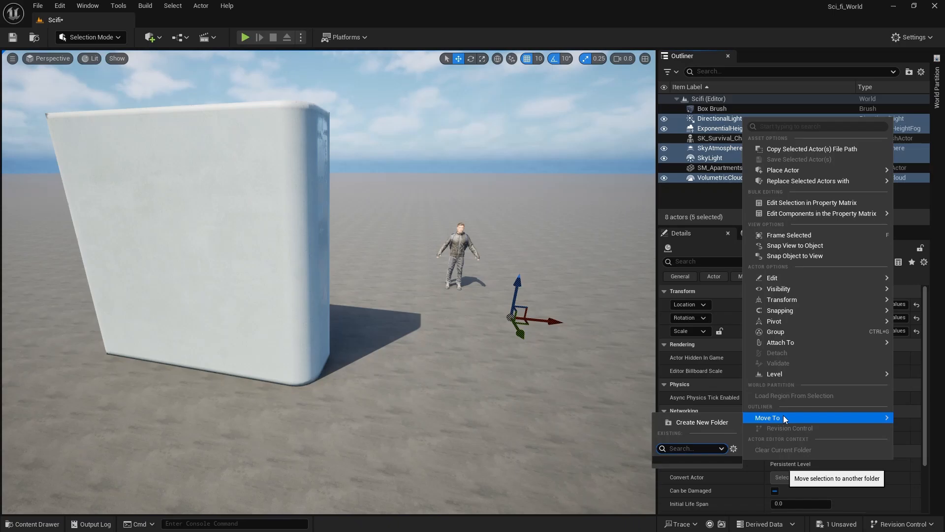
left_click(717, 425)
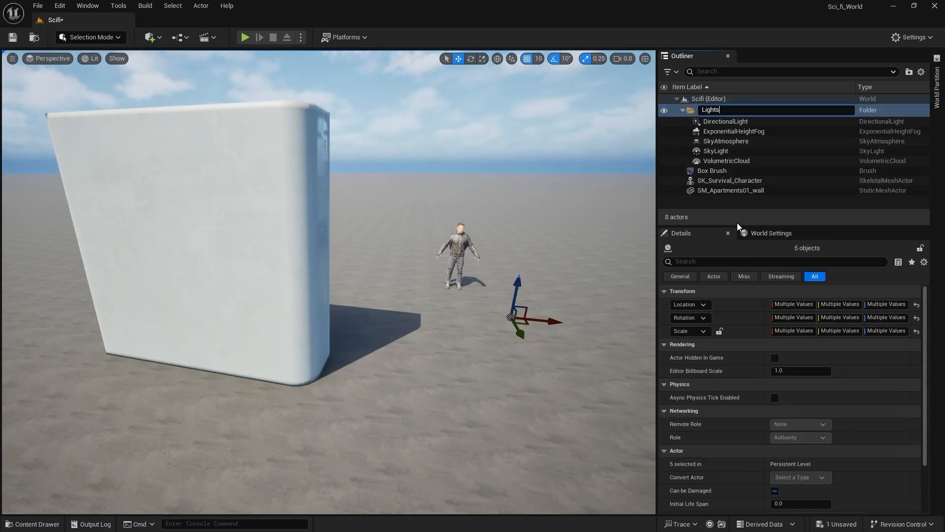
key("Return")
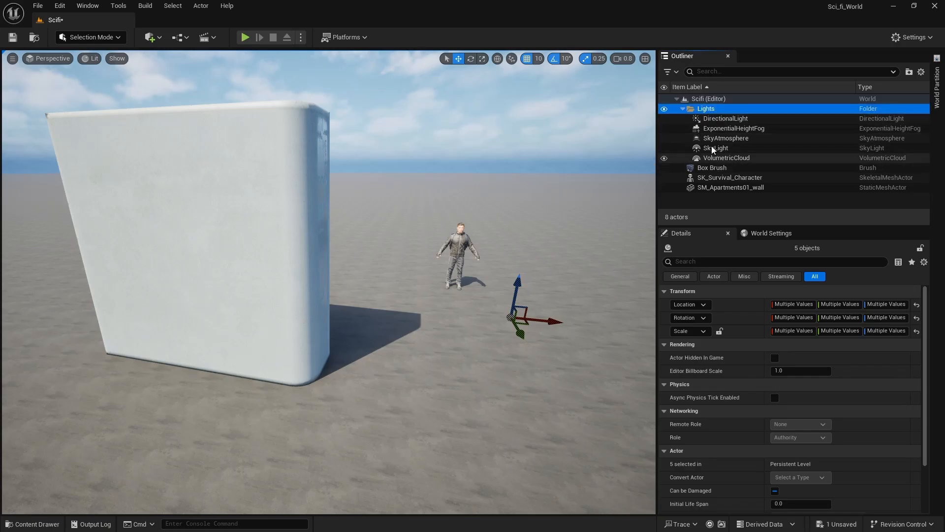
Move the Box Brush ground slab into a new outliner folder named Floor and collapse the Lights and Floor folders.
left_click(739, 129)
left_click(748, 139)
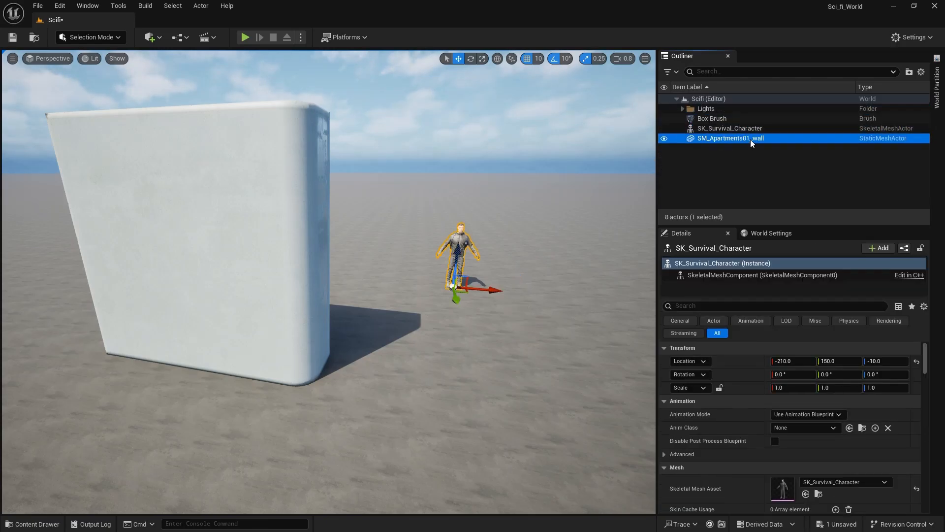
left_click(733, 121)
right_click(708, 120)
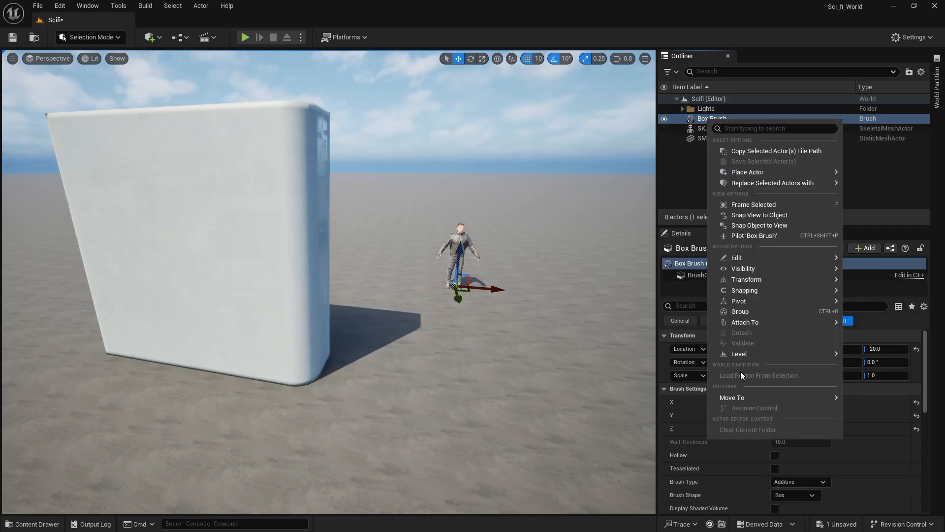
mouse_move(739, 397)
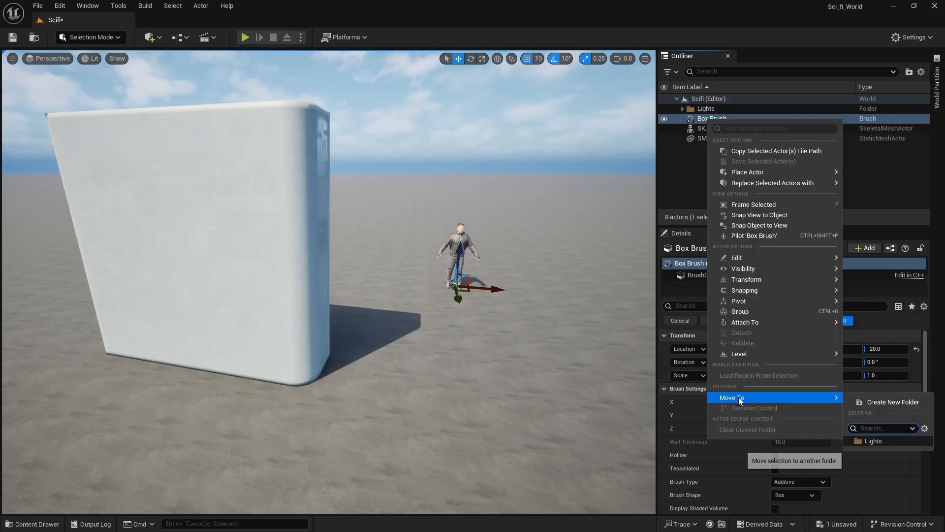
left_click(882, 402)
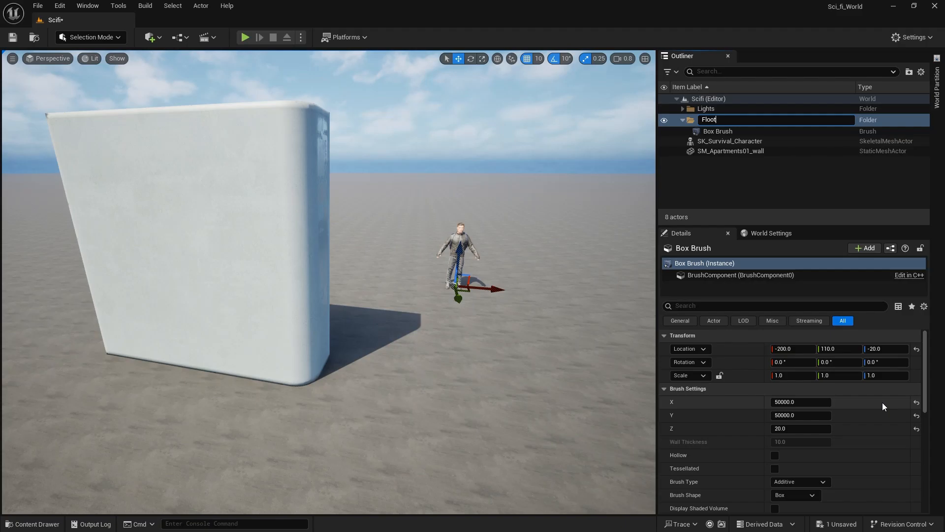
type("Floor")
key("Return")
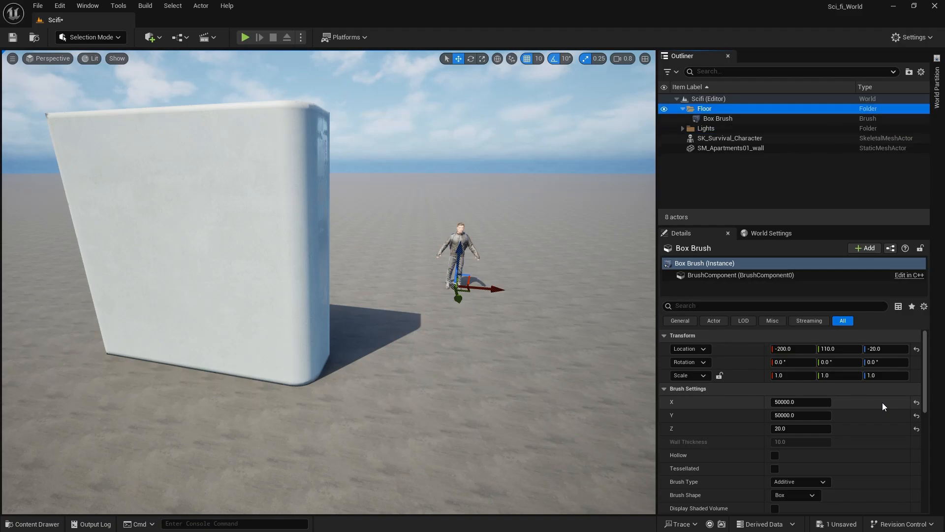
left_click(682, 109)
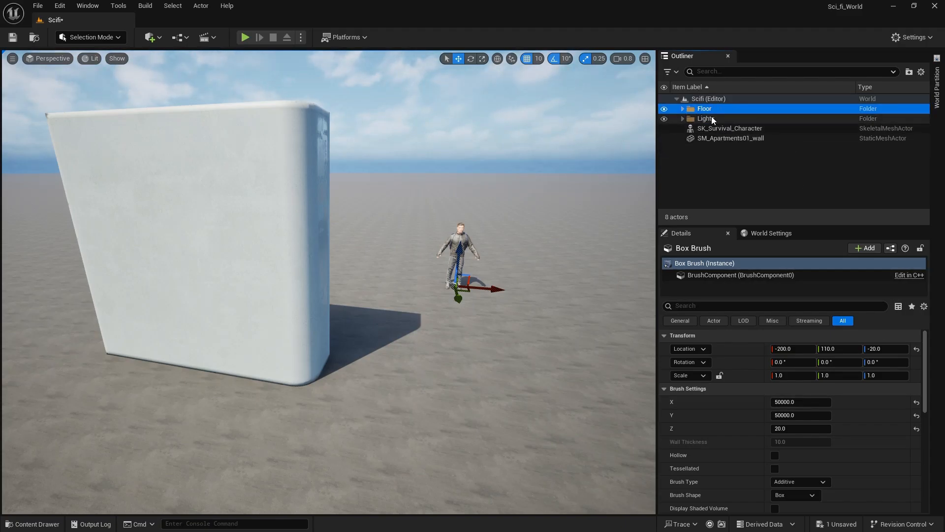
Place the SM_Cable_Port mesh beside the apartment wall at about X -1050, Y 680, Z 100.
mouse_move(434, 237)
right_mouse_down()
mouse_move(399, 266)
mouse_move(433, 305)
mouse_move(399, 237)
mouse_move(463, 242)
mouse_move(427, 239)
right_mouse_up()
left_click(36, 524)
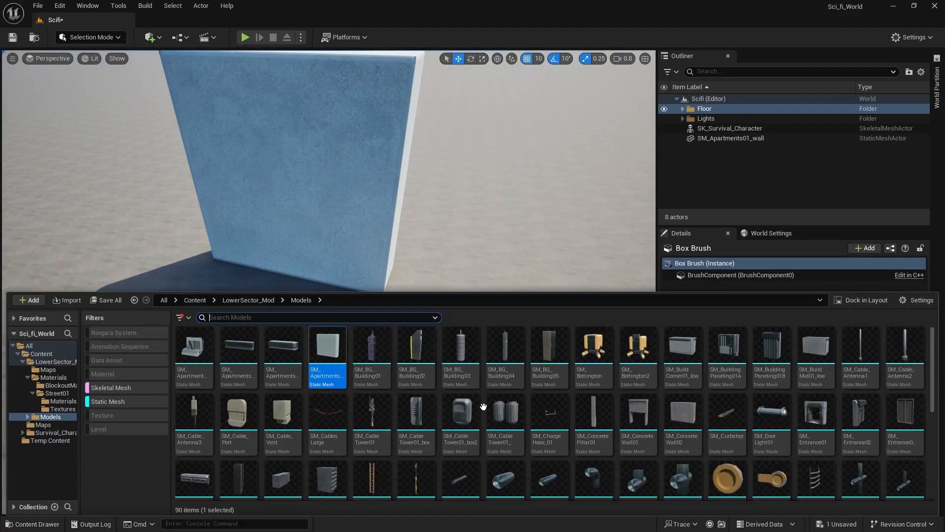
left_click_drag(245, 436, 494, 266)
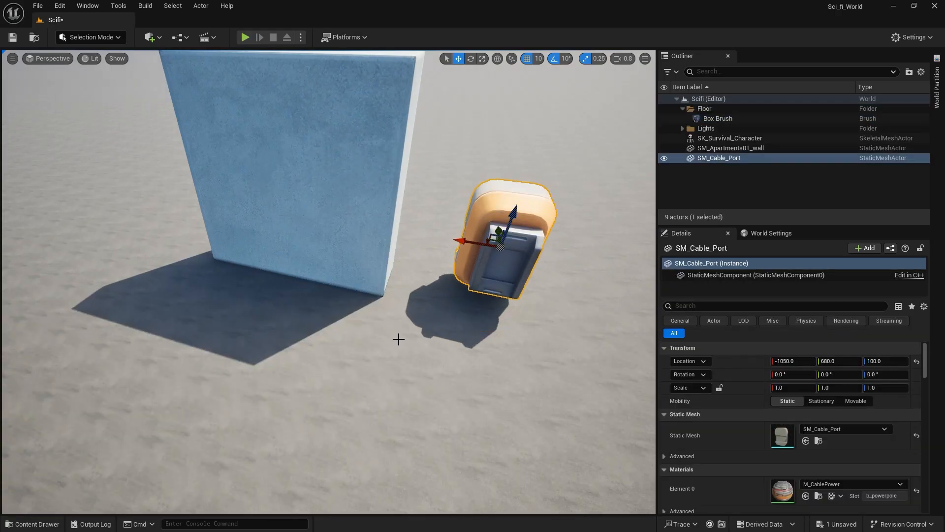
right_click_drag(399, 340, 256, 268)
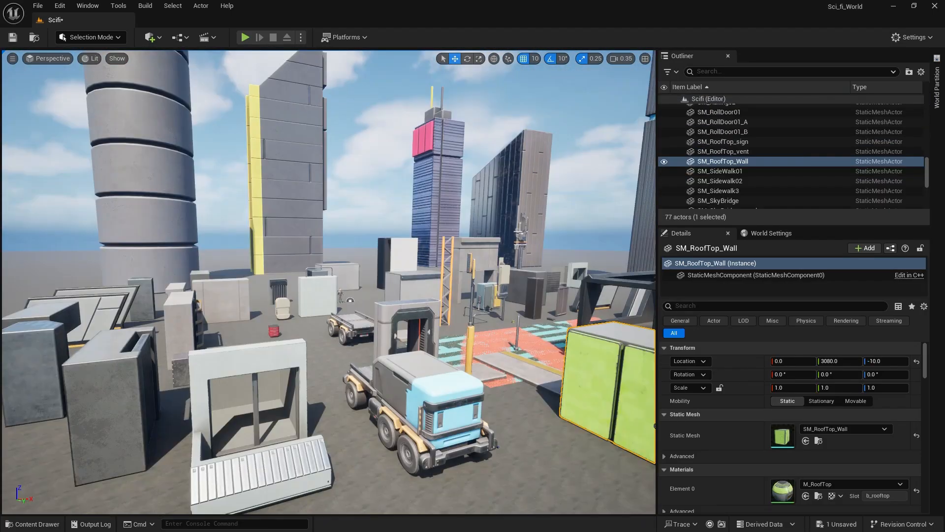
right_click_drag(346, 321, 242, 388)
Show the whole Models folder filtered to static and skeletal meshes and look through the pieces.
left_click(48, 525)
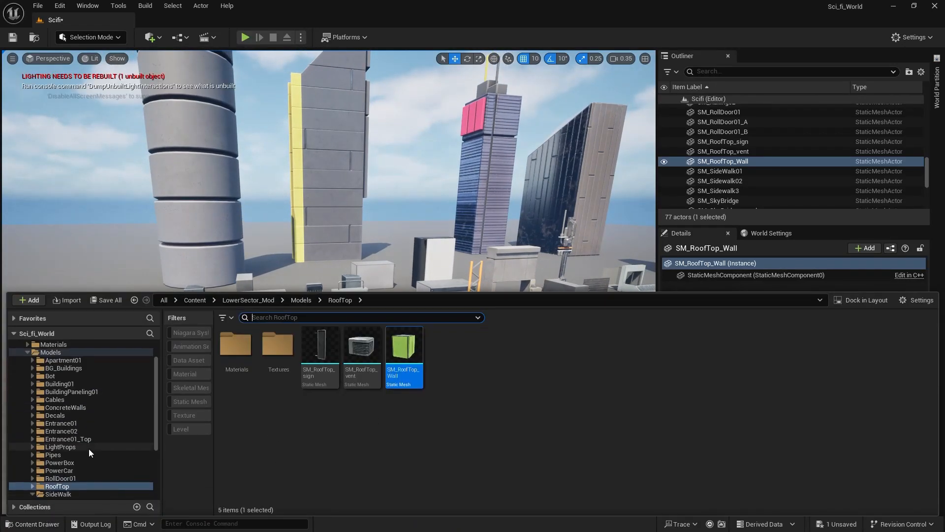
scroll(88, 448, "up", 2)
left_click(49, 387)
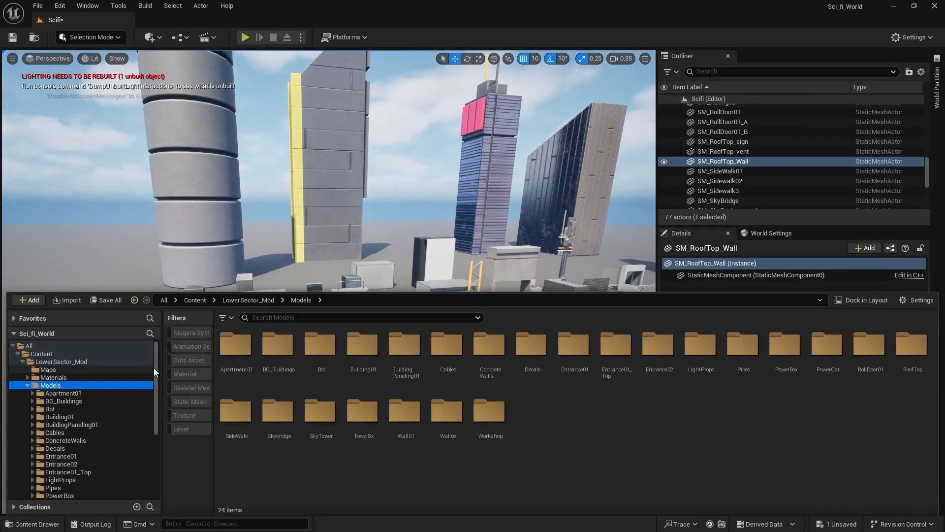
left_click(192, 401)
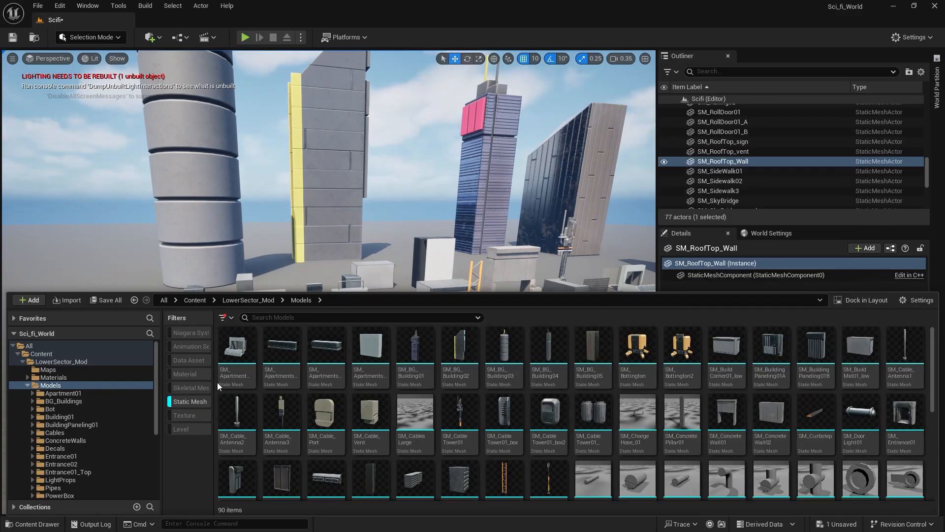
left_click(190, 388)
scroll(542, 414, "down", 3)
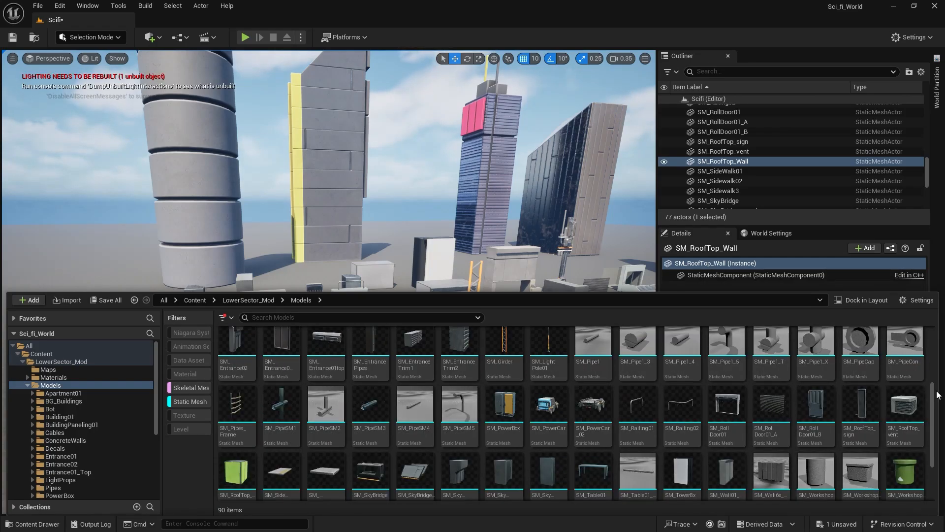
left_click_drag(935, 392, 892, 295)
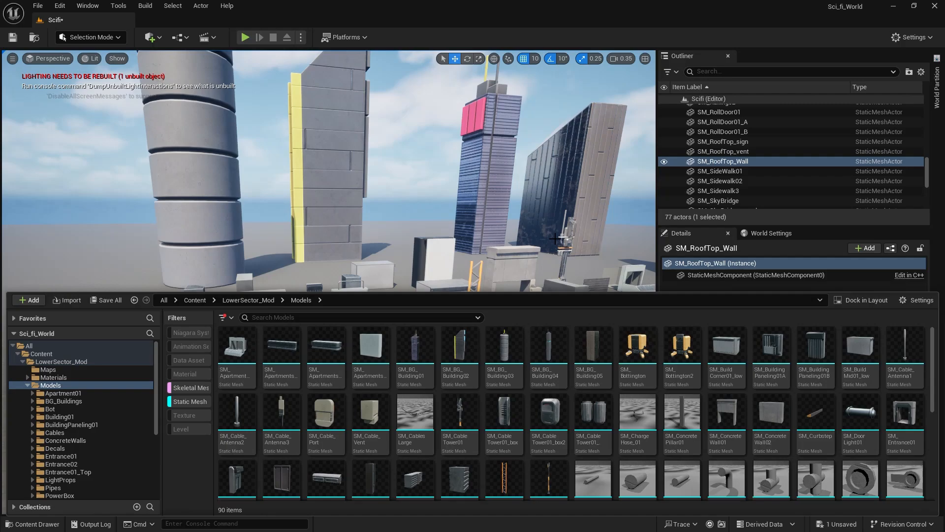
Examine the kit pieces and background towers laid out across the ground from several positions.
right_click_drag(467, 197, 497, 192)
key("a")
key("s")
key("d")
key("w")
key("w")
right_click_drag(435, 290, 435, 290)
Remove the mesh type filters from the Models folder and open the Materials folder inside Decals.
left_click(31, 525)
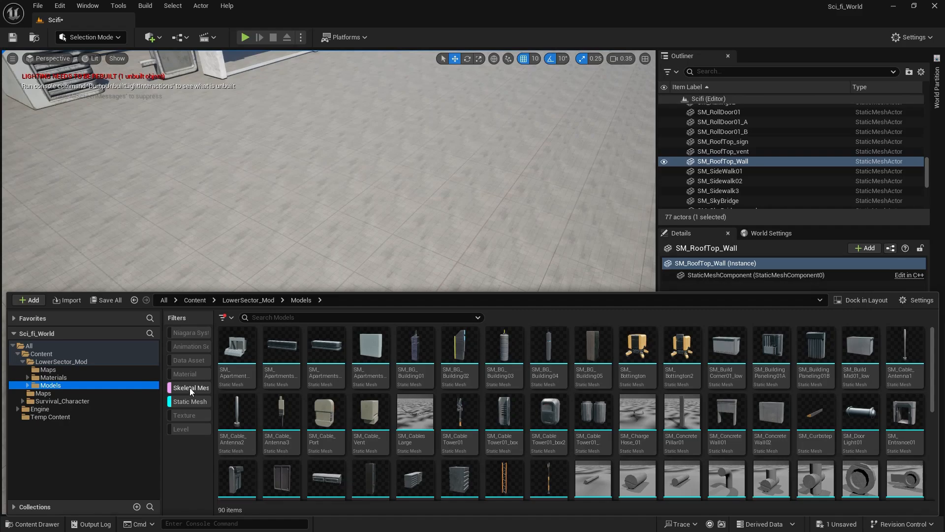
left_click(189, 403)
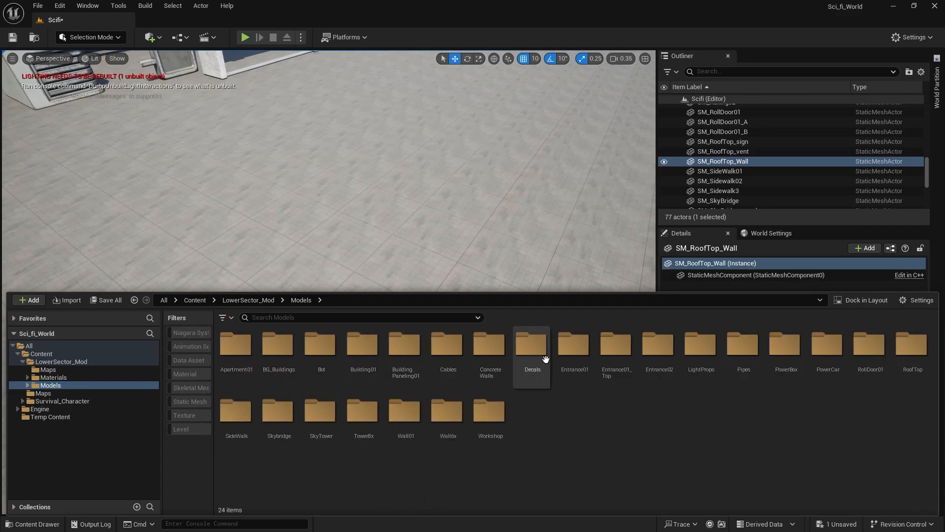
double_click(523, 360)
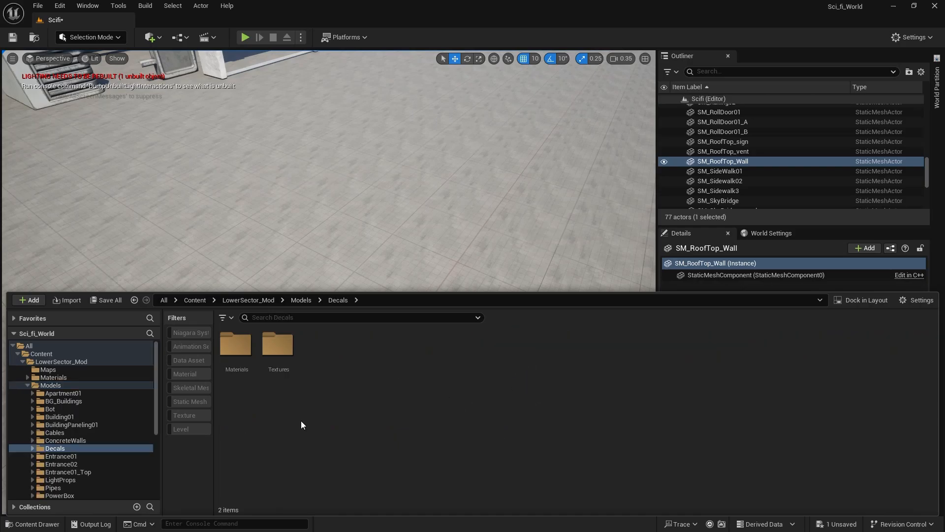
double_click(244, 356)
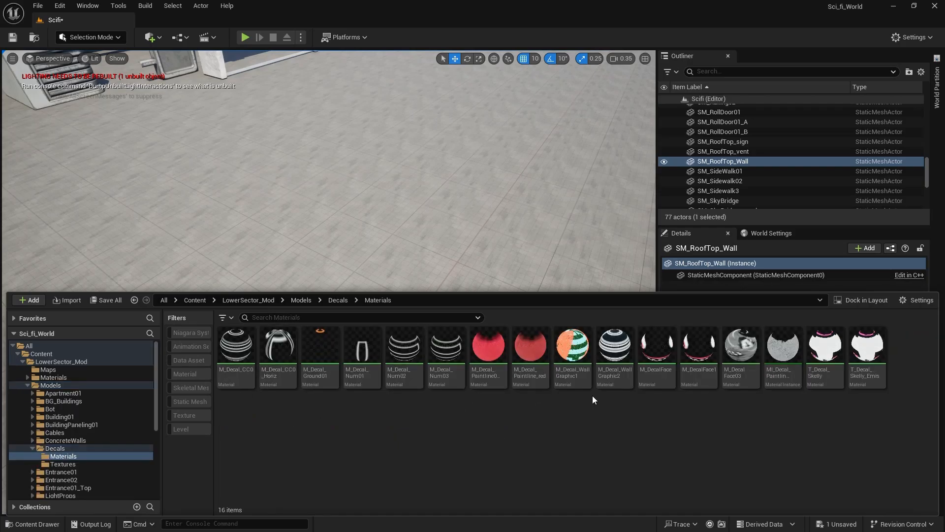
Place the M_Decal_WallGraphic1 decal in the scene and move it onto open ground at about X 440, Y 4120, Z -130.
left_click(573, 352)
left_click_drag(550, 320, 407, 221)
mouse_move(423, 283)
right_mouse_down()
mouse_move(430, 310)
mouse_move(451, 325)
mouse_move(422, 283)
right_mouse_up()
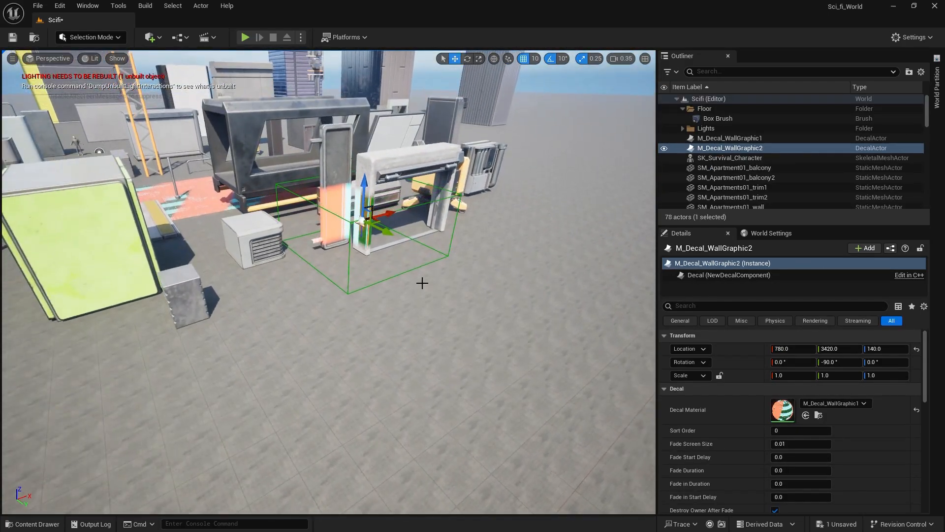
left_click_drag(378, 221, 434, 393)
right_click_drag(471, 363, 471, 386)
key("w")
right_click_drag(465, 301, 458, 261)
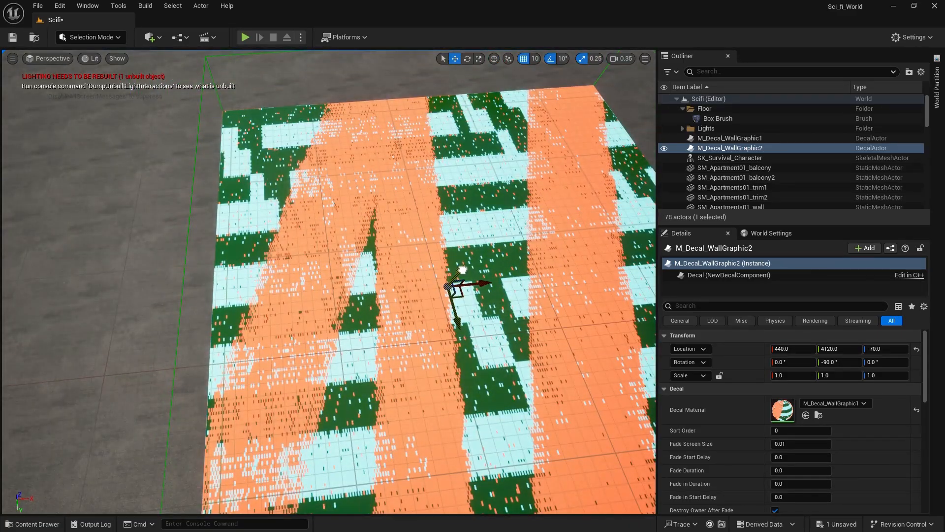
left_click_drag(454, 277, 448, 287)
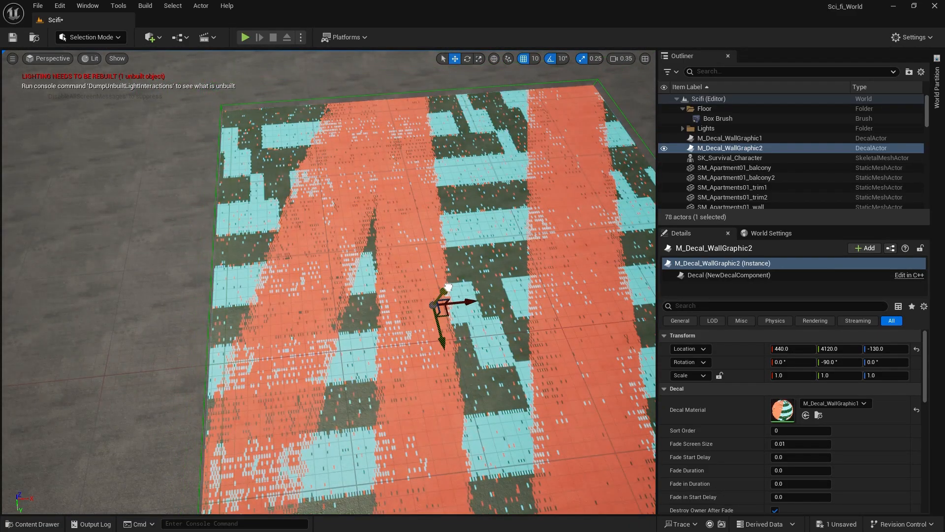
key("s")
right_click_drag(429, 298, 420, 257)
Place the M_Decal_Num03 decal on the ground near the wall graphic, at about X -30, Y 4300, Z 20.
left_click(20, 525)
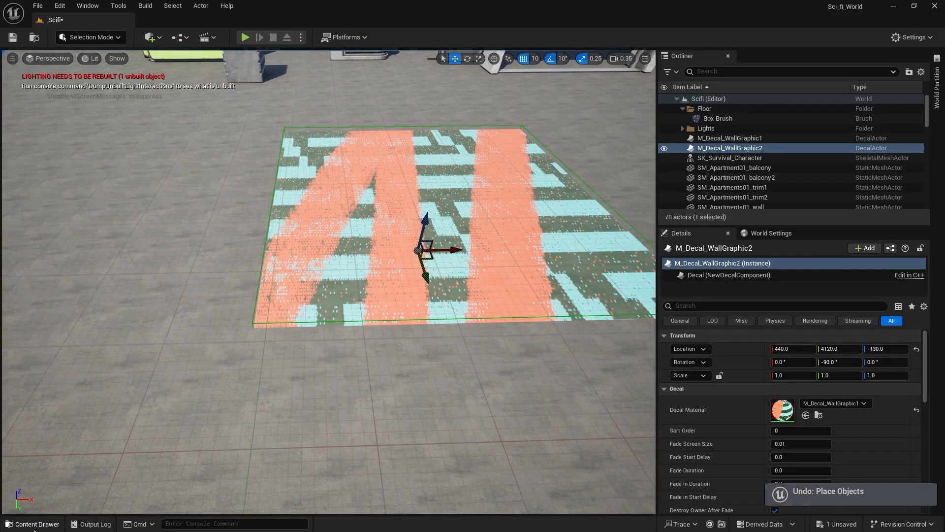
left_click(34, 525)
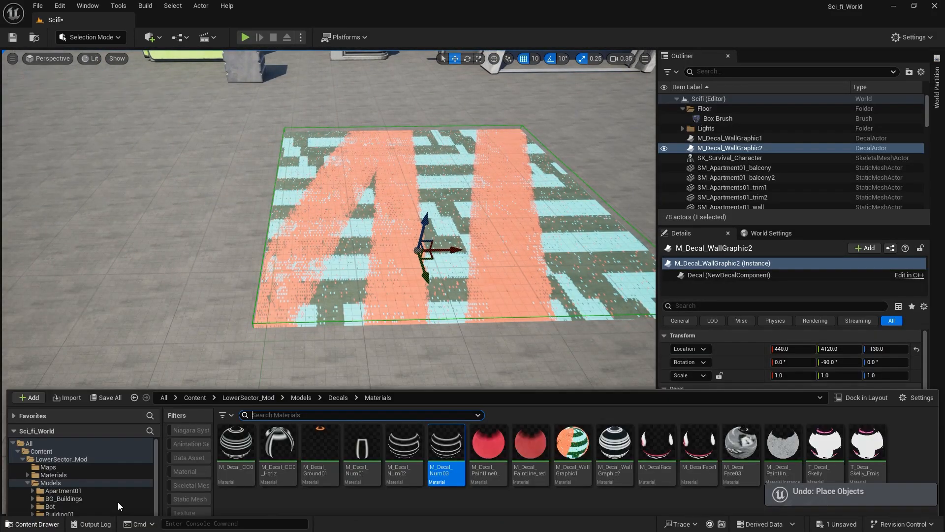
left_click_drag(446, 364, 282, 119)
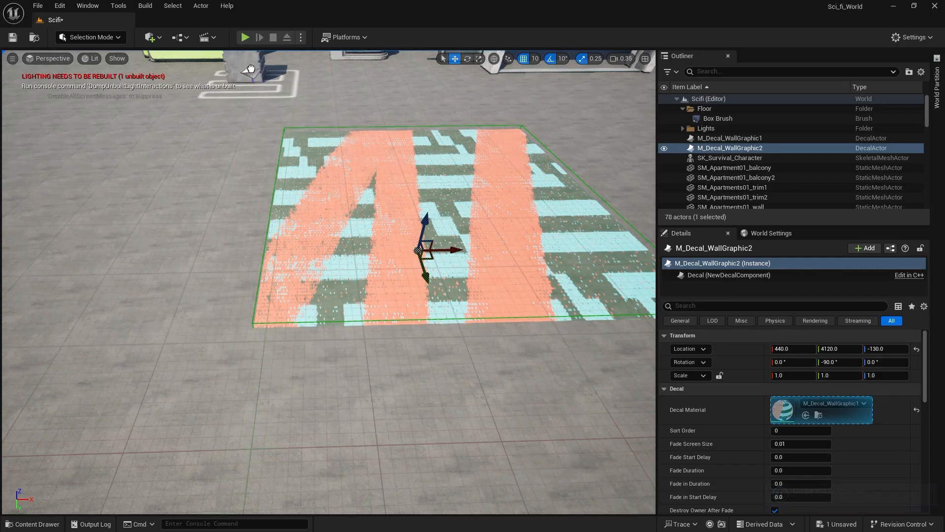
left_click_drag(251, 68, 251, 70)
key("s")
right_click_drag(266, 53, 311, 83)
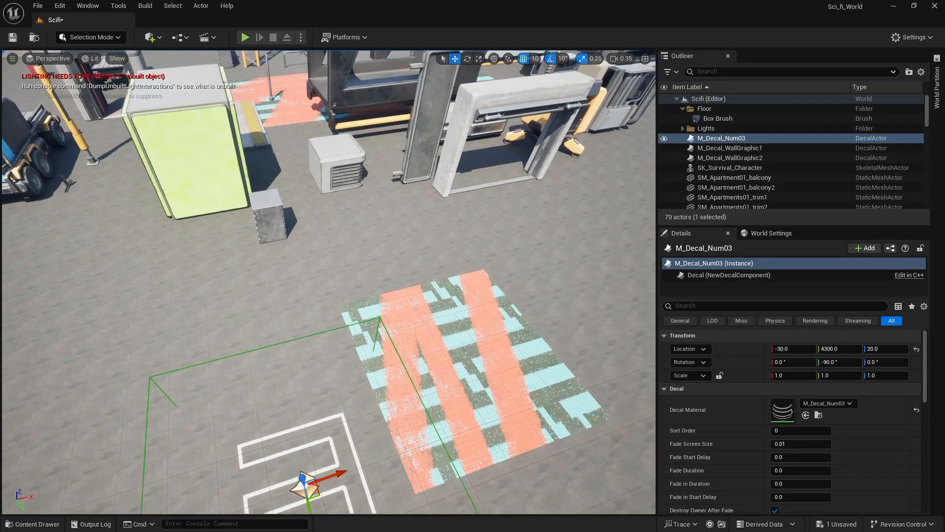
Delete the M_Decal_Num03 decal and the M_Decal_WallGraphic2 decal actor from the open ground.
key("Delete")
mouse_move(394, 275)
right_mouse_down()
mouse_move(409, 295)
mouse_move(394, 275)
right_mouse_up()
key("w")
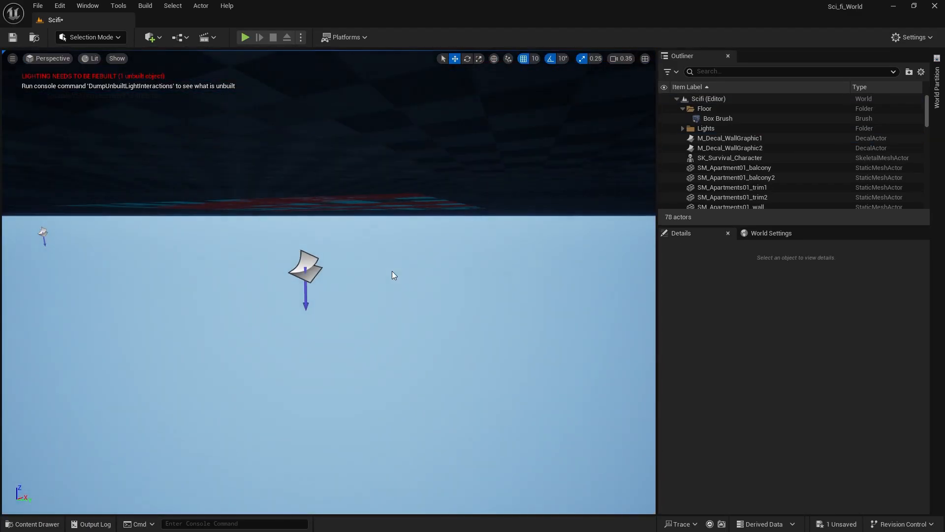
left_click(290, 271)
key("Delete")
Place the SM_BuildCorner01_low mesh from the Building01 folder on the open ground at about X 950, Y 8060, Z -10.
right_click_drag(290, 271, 453, 279)
key("w")
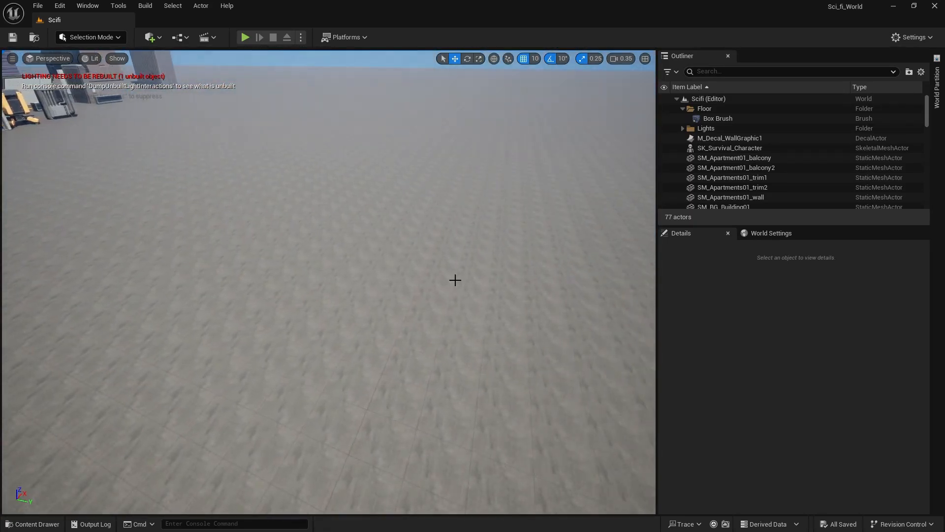
left_click(41, 523)
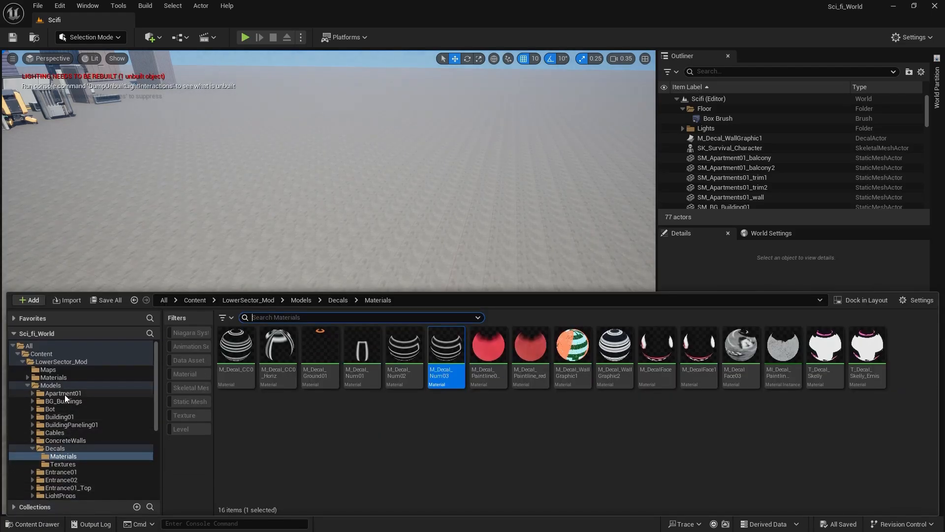
left_click(64, 409)
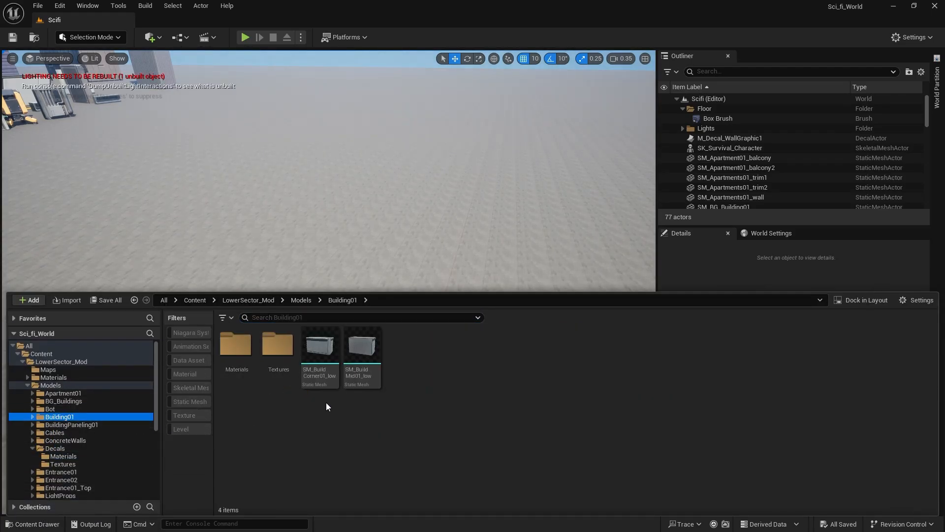
left_click_drag(329, 355, 545, 230)
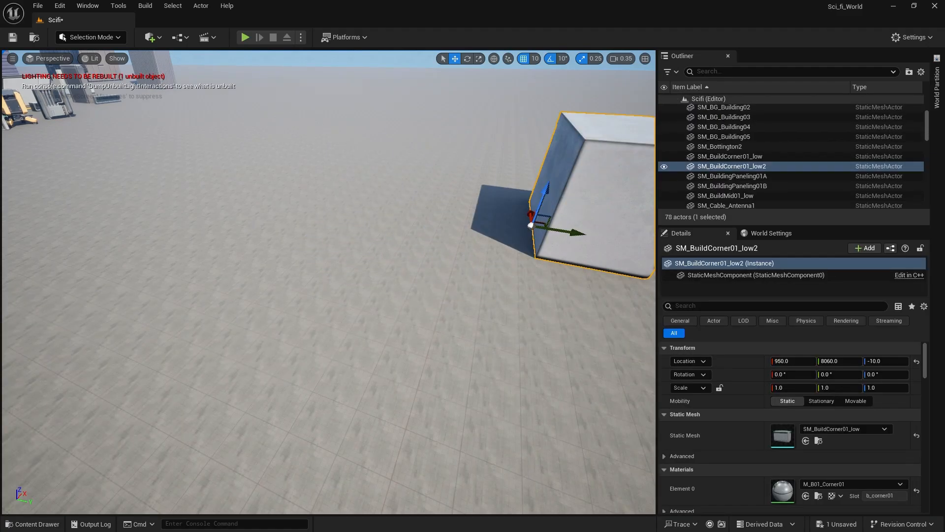
Place the SM_BuildMid01_low mesh beside the corner piece, roughly at X 970, Y 8040, Z -50.
right_click_drag(545, 230, 140, 168)
key("a")
key("w")
key("s")
key("d")
key("s")
key("d")
key("s")
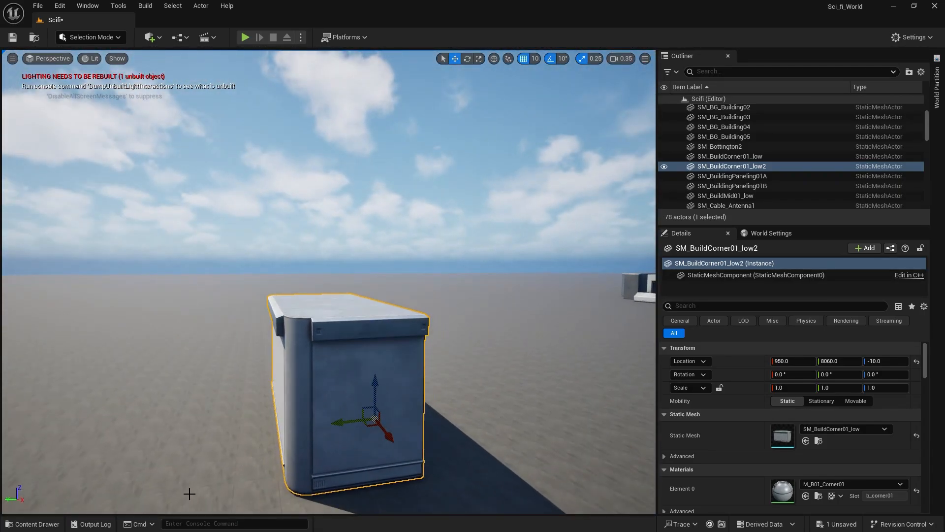
left_click(30, 524)
left_click_drag(362, 354, 420, 359)
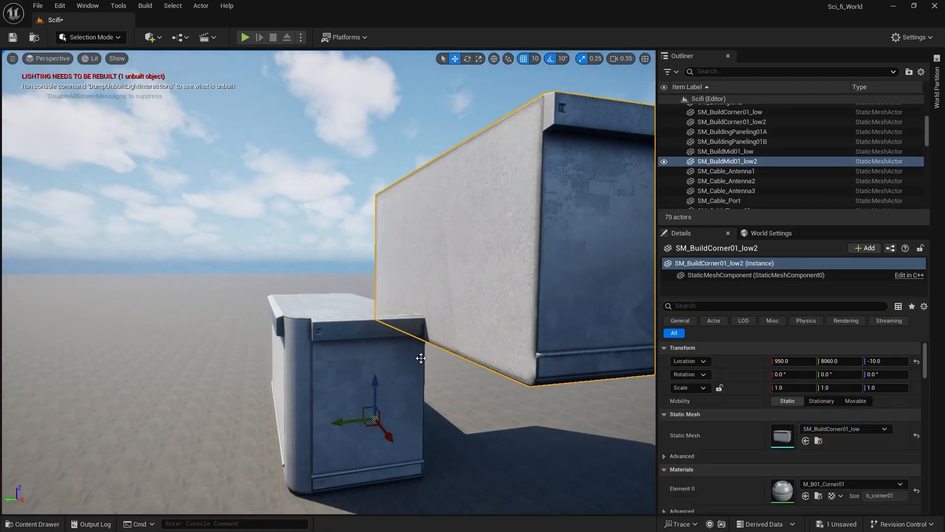
right_click_drag(420, 359, 478, 394)
key("e")
left_click_drag(310, 379, 508, 158)
right_click_drag(596, 364, 640, 408)
key("a")
left_click_drag(410, 412, 291, 444)
left_click_drag(248, 393, 240, 464)
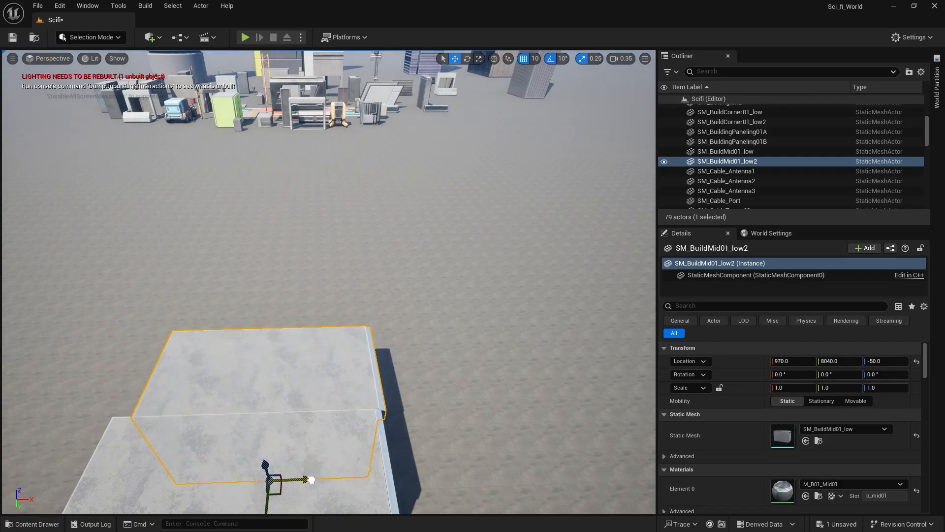
Align the middle section flush with the corner piece at X 950, Y 8060, Z -10.
right_click_drag(466, 457, 298, 360)
key("d")
key("w")
right_click_drag(465, 337, 457, 336)
key("q")
left_click_drag(349, 413, 350, 396)
left_click_drag(315, 434, 301, 432)
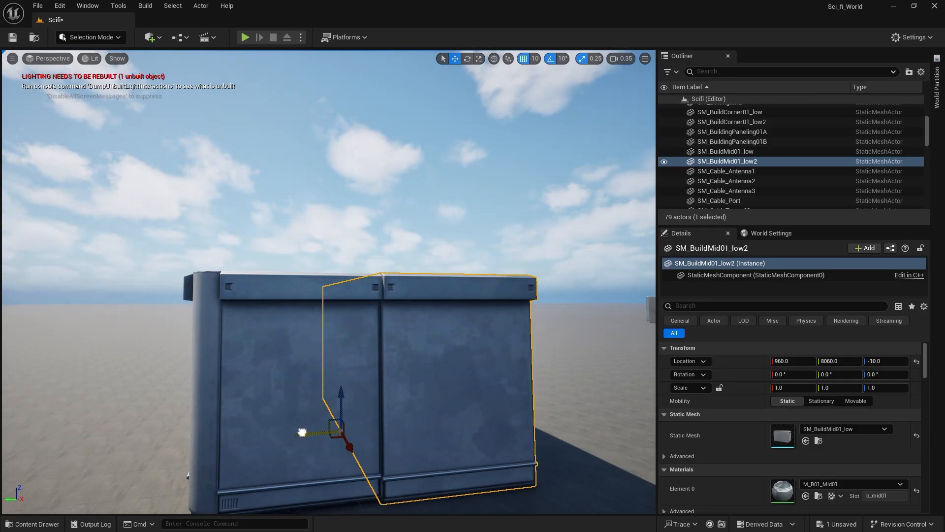
right_click_drag(358, 406, 500, 455)
key("e")
key("a")
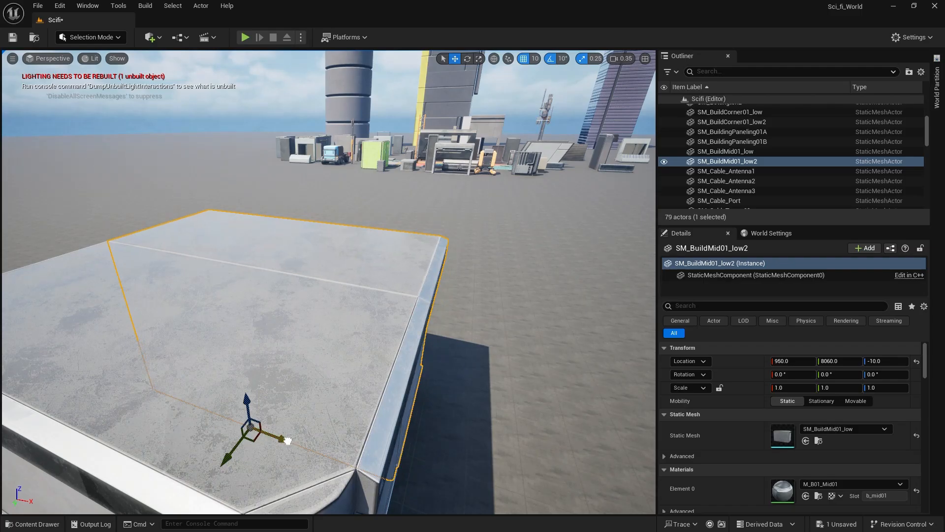
Duplicate the middle section along the Y axis to Y 7780, flush with the end of the first one.
key("s")
right_click_drag(377, 340, 217, 344)
key("q")
key("d")
key("d")
key("e")
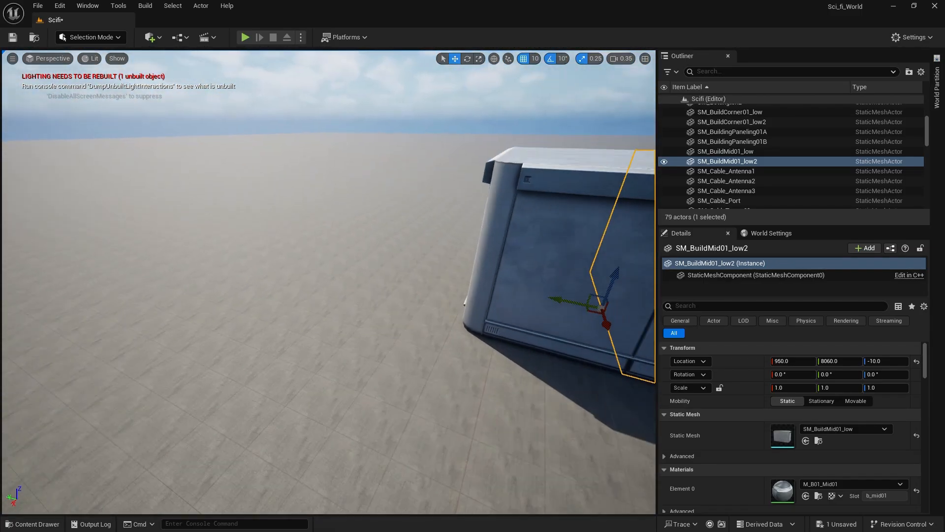
key("s")
right_click_drag(581, 506, 638, 468)
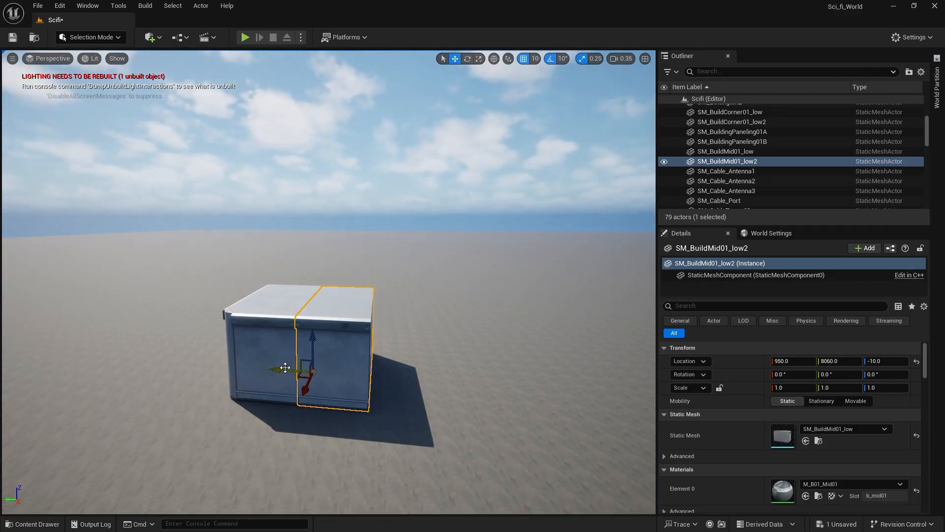
left_click_drag(285, 367, 343, 378, "alt")
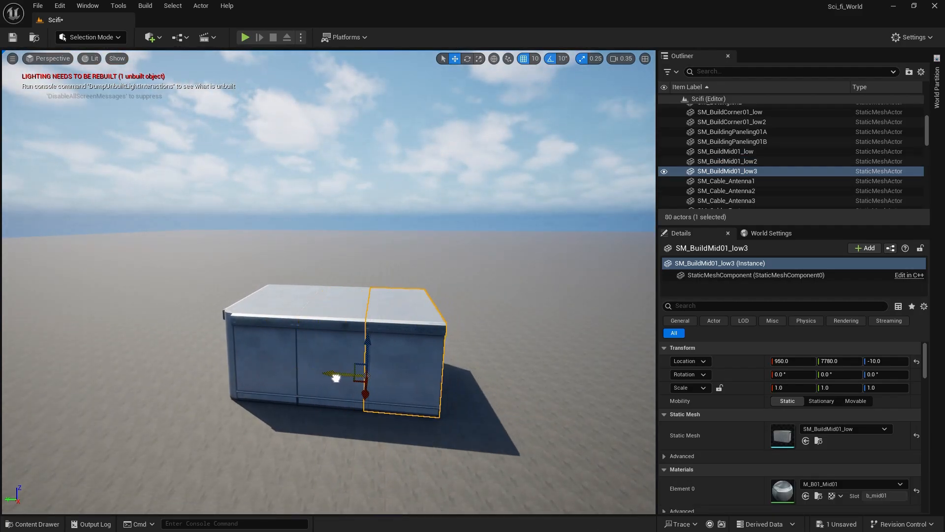
Duplicate the two middle sections together along the Y axis to extend the building row.
left_click(295, 367, "ctrl")
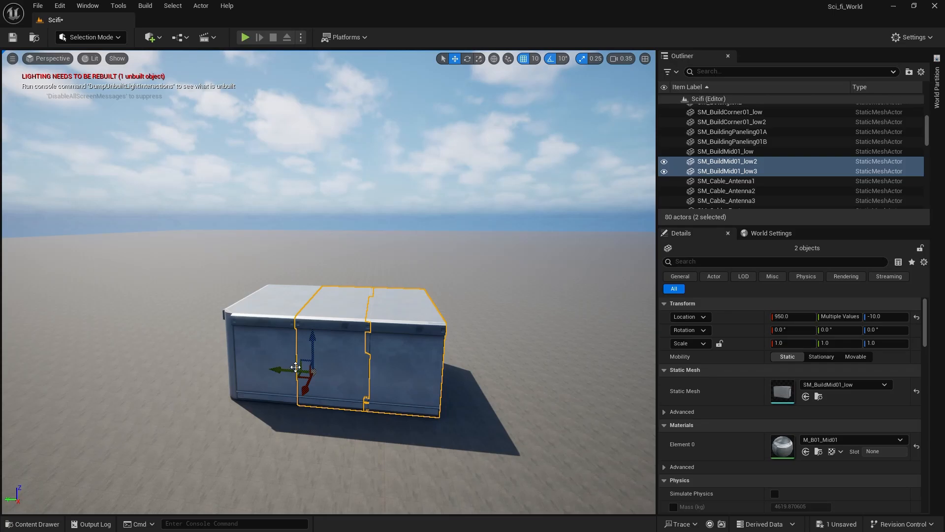
left_click_drag(276, 369, 375, 382)
key("ctrl+z")
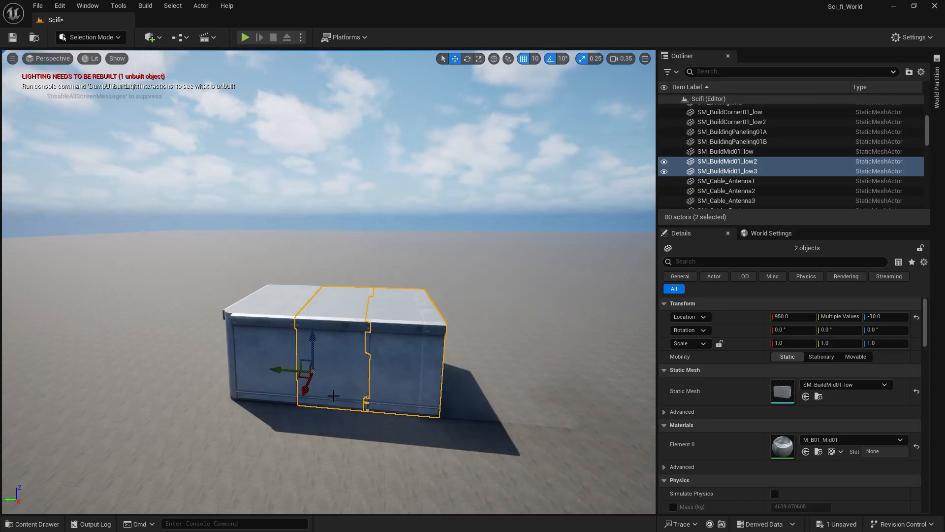
left_click_drag(280, 371, 447, 395, "alt")
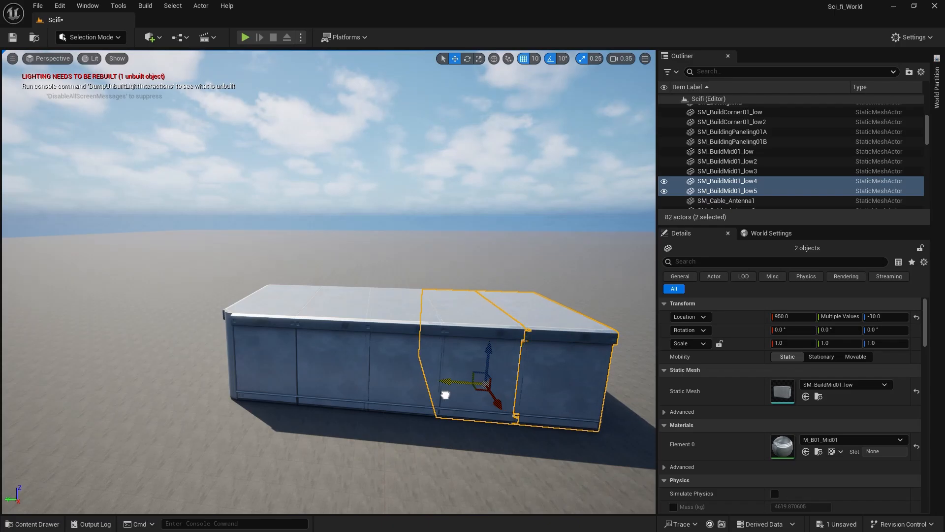
Select all four middle sections and duplicate them along the Y axis to double the row.
left_click(386, 374, "shift")
left_click(346, 372, "shift")
right_click_drag(345, 435, 244, 338)
left_click_drag(266, 266, 592, 318, "alt")
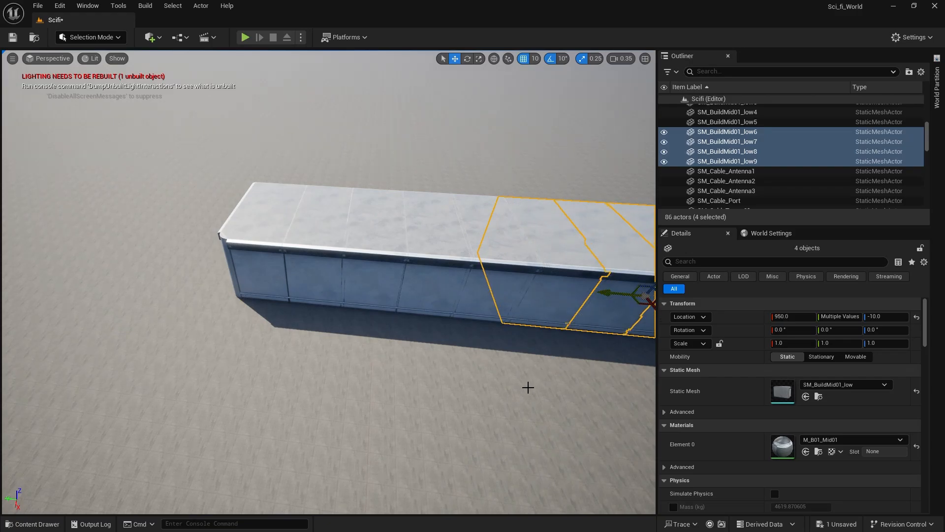
Duplicate the corner piece to the far end of the building row, at X 950, Y 5500, Z -10.
right_click_drag(528, 388, 523, 335)
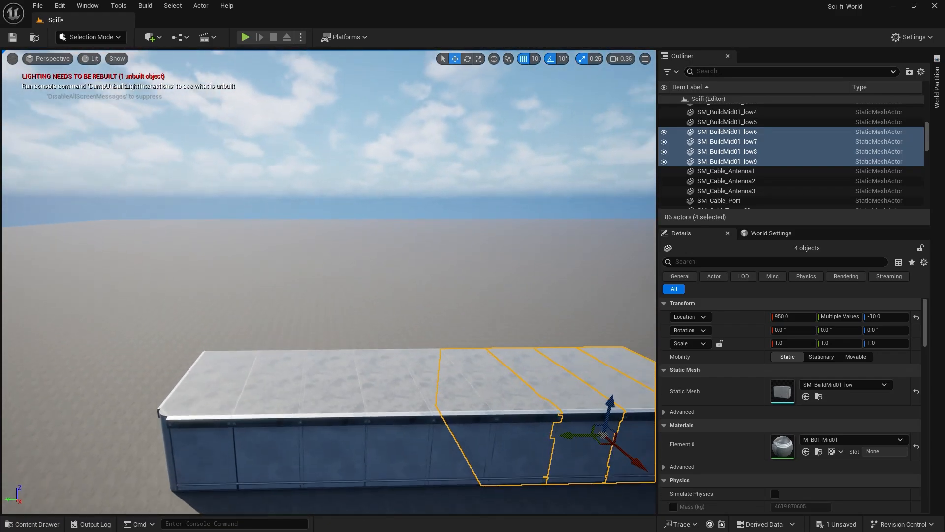
mouse_move(416, 498)
right_mouse_down()
mouse_move(430, 492)
mouse_move(414, 498)
right_mouse_up()
left_click(53, 417)
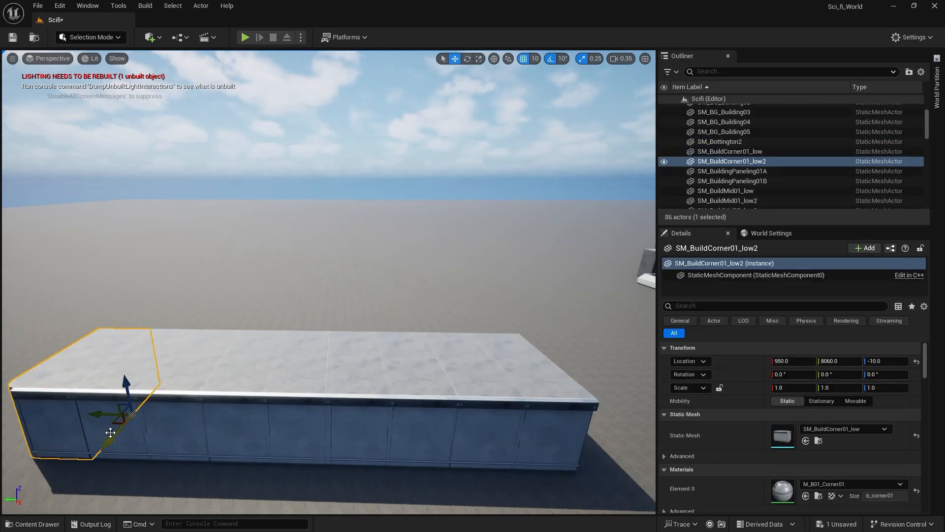
left_click(41, 523)
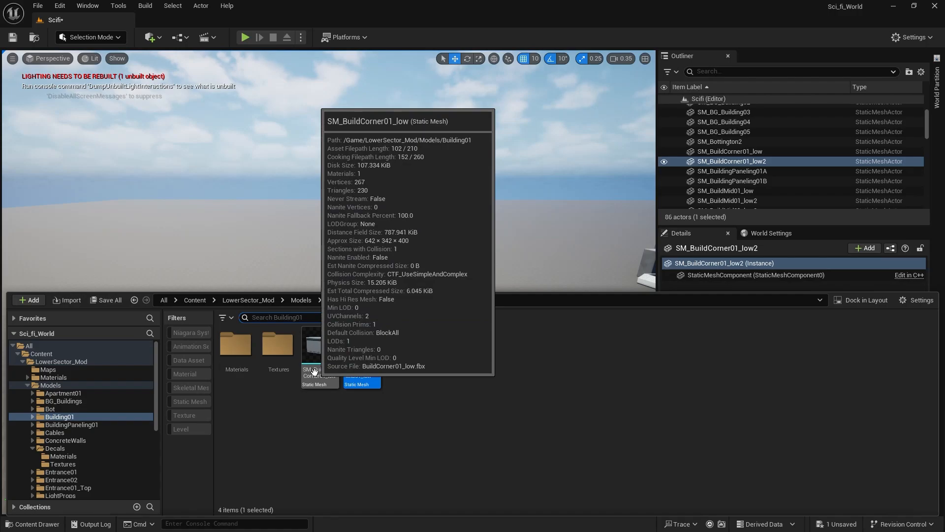
right_click_drag(356, 161, 296, 169)
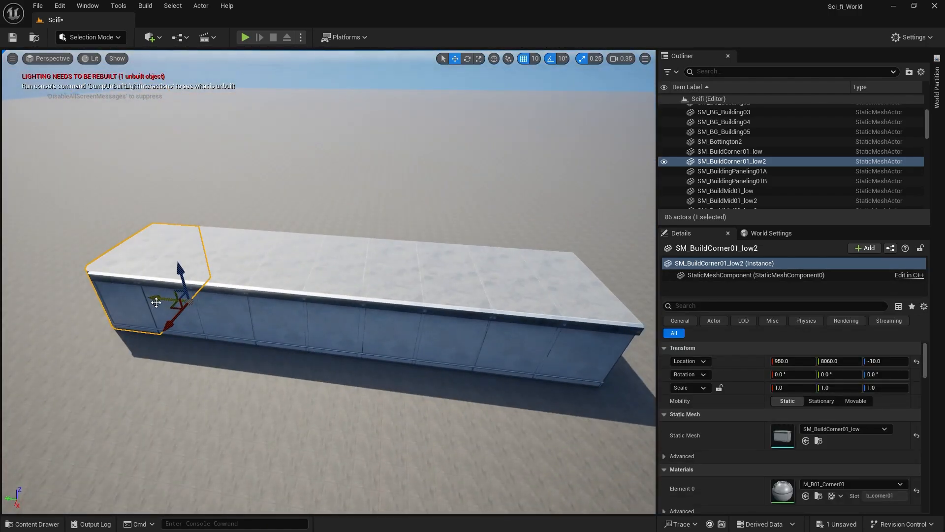
left_click_drag(156, 302, 561, 361, "alt")
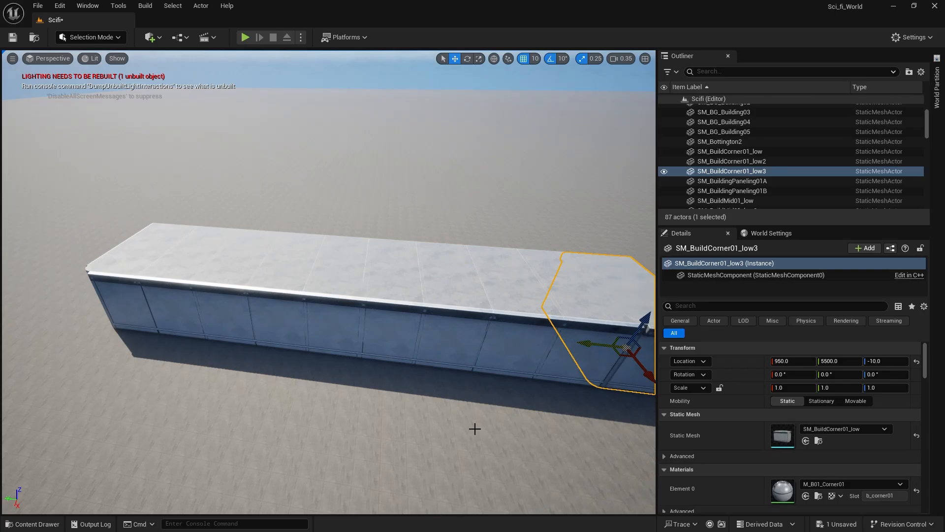
mouse_move(475, 429)
right_mouse_down()
mouse_move(464, 408)
mouse_move(475, 416)
right_mouse_up()
key("d")
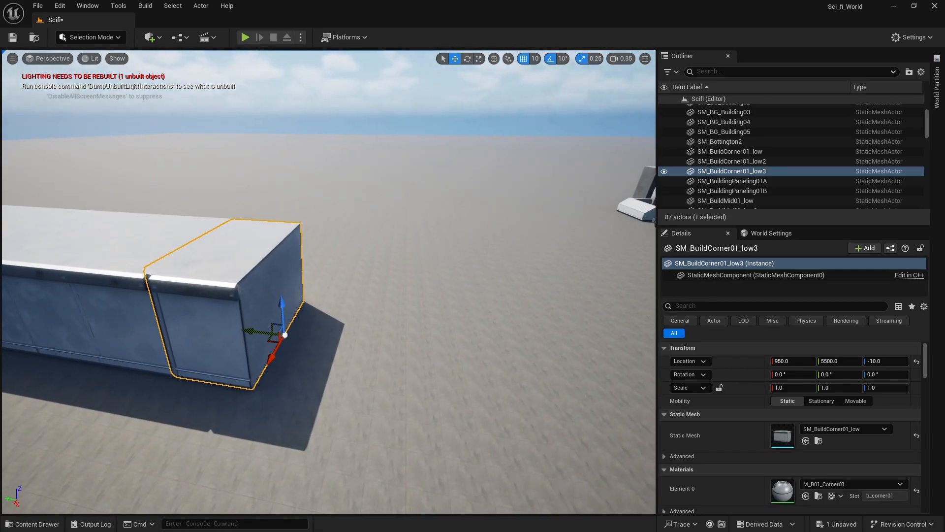
mouse_move(389, 379)
right_mouse_down()
mouse_move(414, 377)
mouse_move(398, 377)
right_mouse_up()
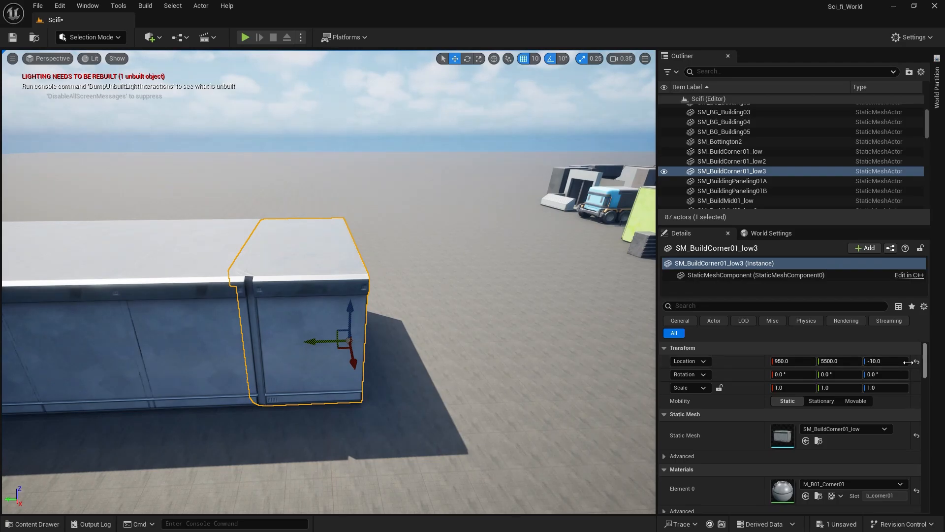
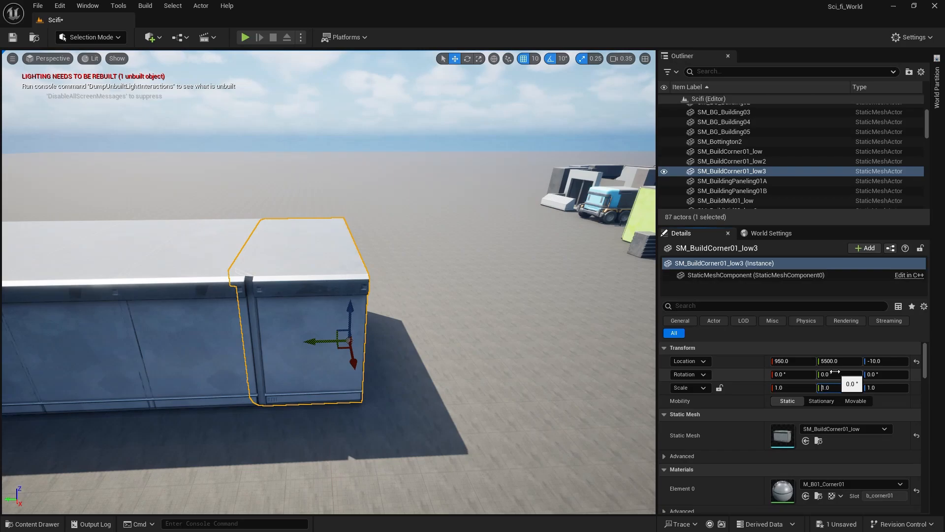
Mirror the far-end corner piece with a Y scale of -1.0 and move it along Y to 5800, flush with the row.
key("Return")
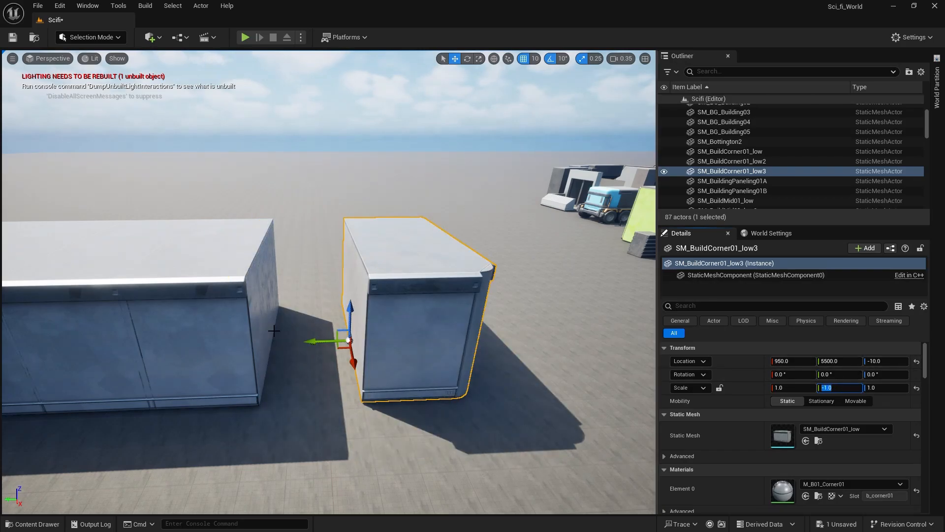
left_click_drag(318, 343, 232, 340)
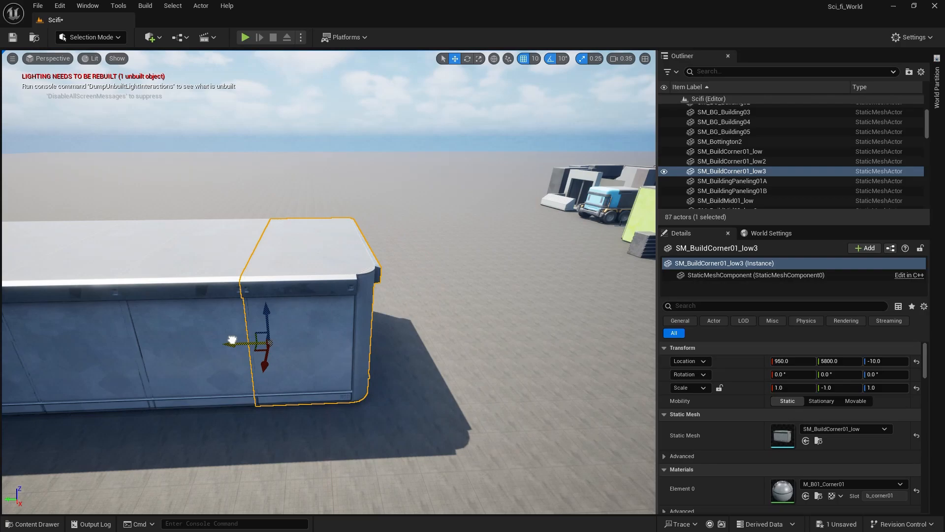
left_click(253, 186)
mouse_move(250, 182)
right_mouse_down()
mouse_move(241, 140)
mouse_move(246, 157)
mouse_move(326, 159)
mouse_move(275, 160)
right_mouse_up()
left_click(294, 153)
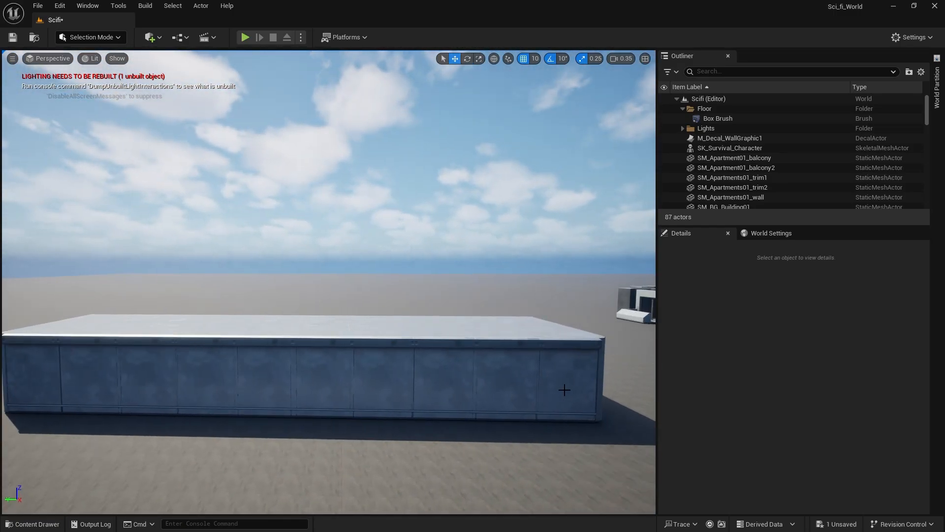
Select all ten pieces of the building row and duplicate them upward to Z 380 as a second floor.
left_click(492, 369)
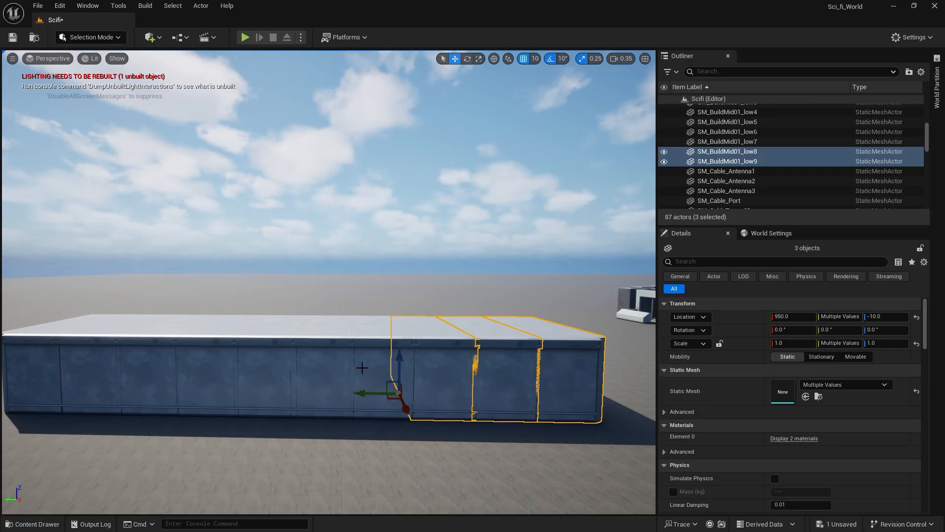
left_click(362, 367, "ctrl")
left_click(316, 363, "ctrl")
left_click(256, 368, "ctrl")
left_click(205, 369, "ctrl")
left_click(137, 370, "ctrl")
left_click(73, 367, "ctrl")
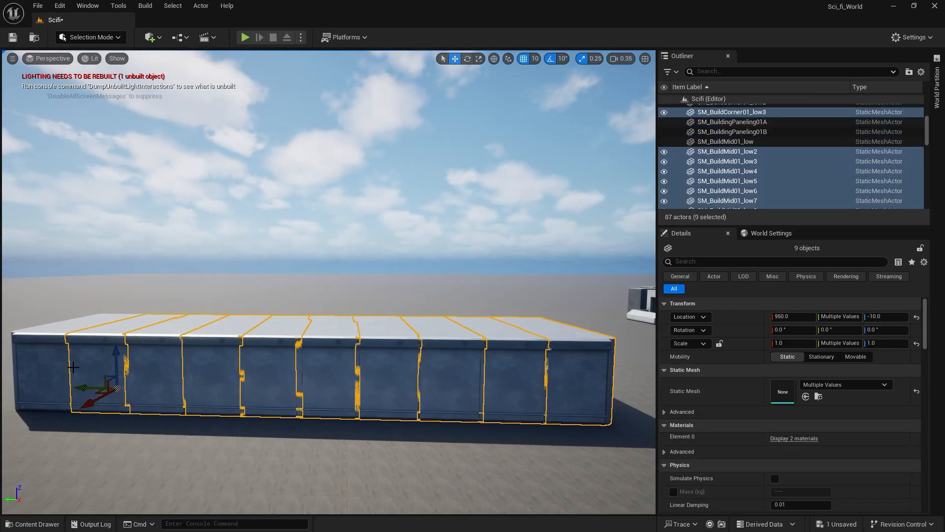
left_click(59, 362, "ctrl")
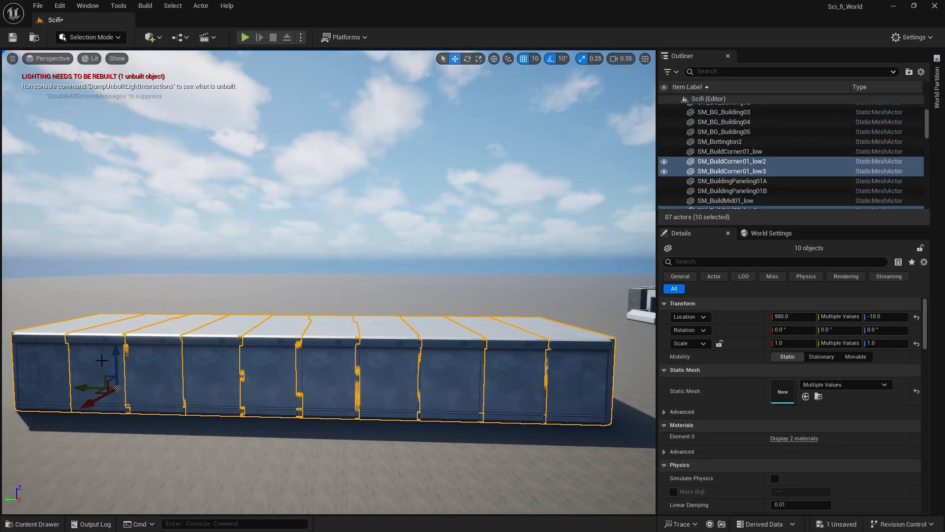
left_click_drag(114, 357, 128, 291, "alt")
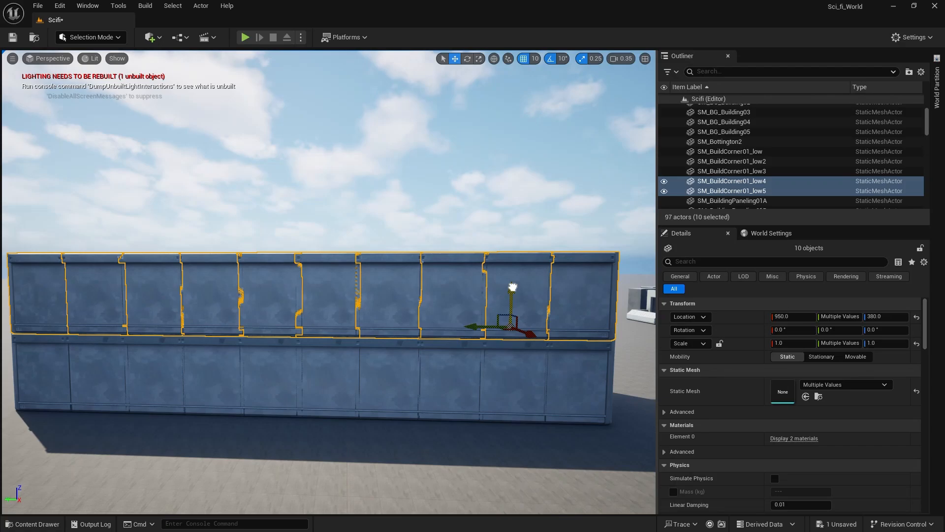
Duplicate the floor upward twice more, placing the fourth floor at Z 1160.
left_click_drag(512, 286, 520, 215, "alt")
key("e")
right_click_drag(460, 412, 504, 413)
left_click_drag(515, 296, 515, 226, "alt")
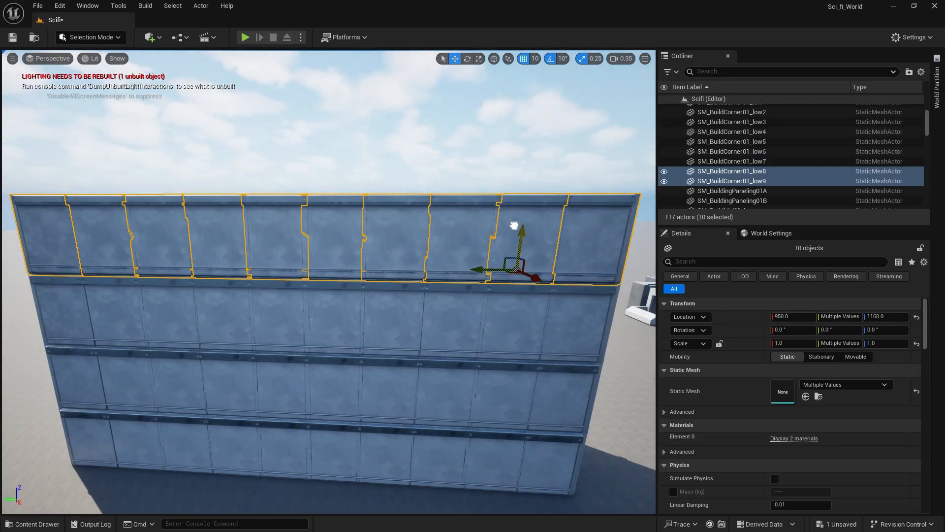
Examine the stacked building from its front, end and opposite side.
left_click(425, 140)
right_click_drag(424, 139, 388, 158)
key("s")
key("d")
key("w")
key("a")
key("w")
key("s")
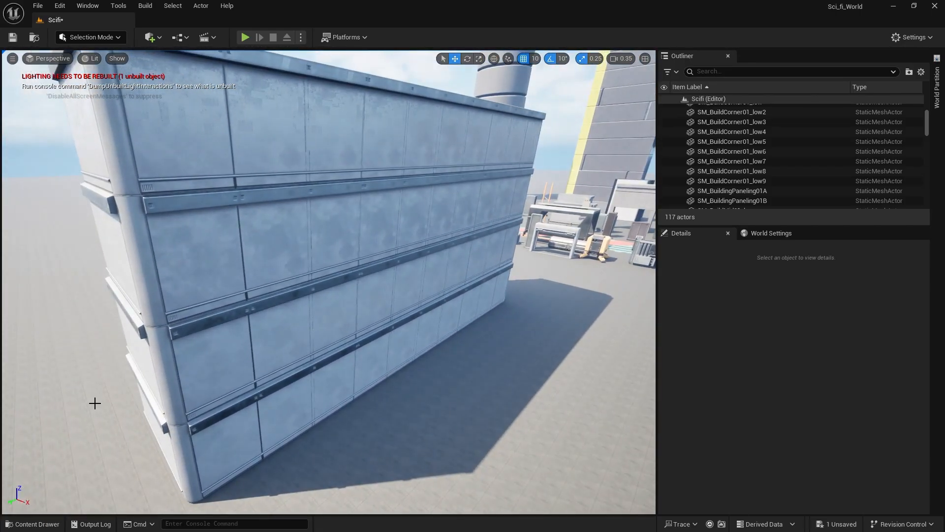
Try out the balcony mesh from the Apartment01 folder near the building, and delete it.
left_click(19, 525)
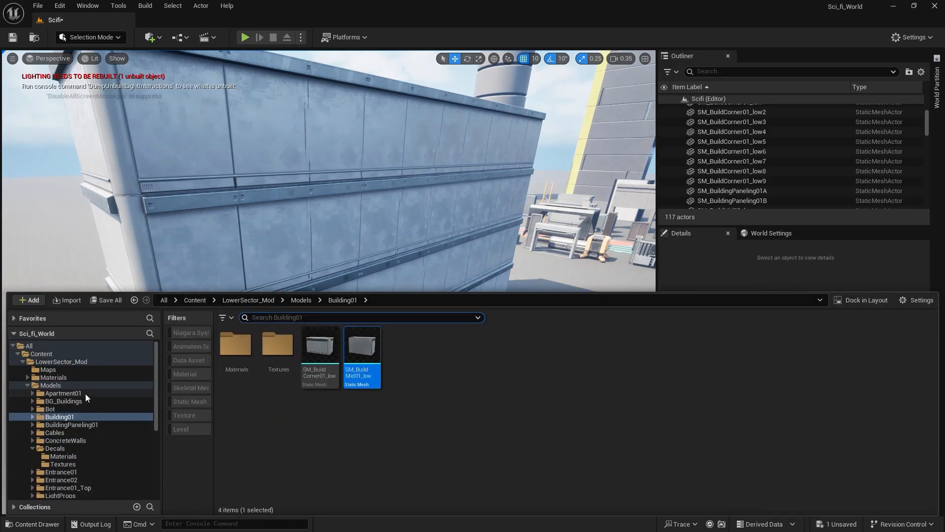
left_click(72, 393)
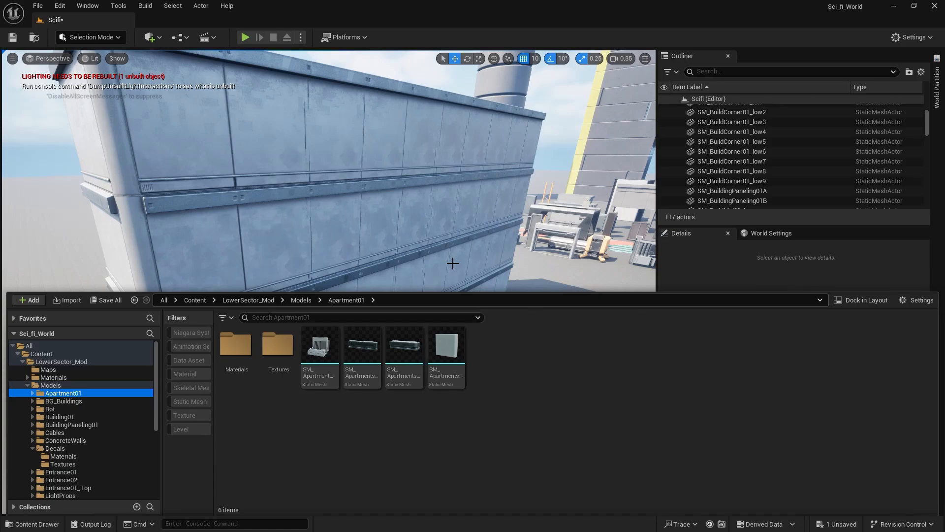
right_click_drag(453, 264, 423, 299)
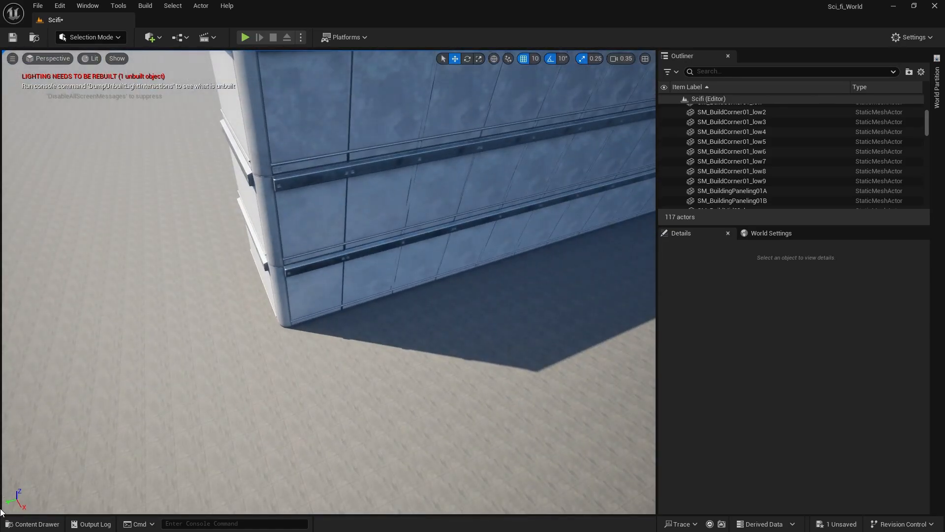
left_click(31, 524)
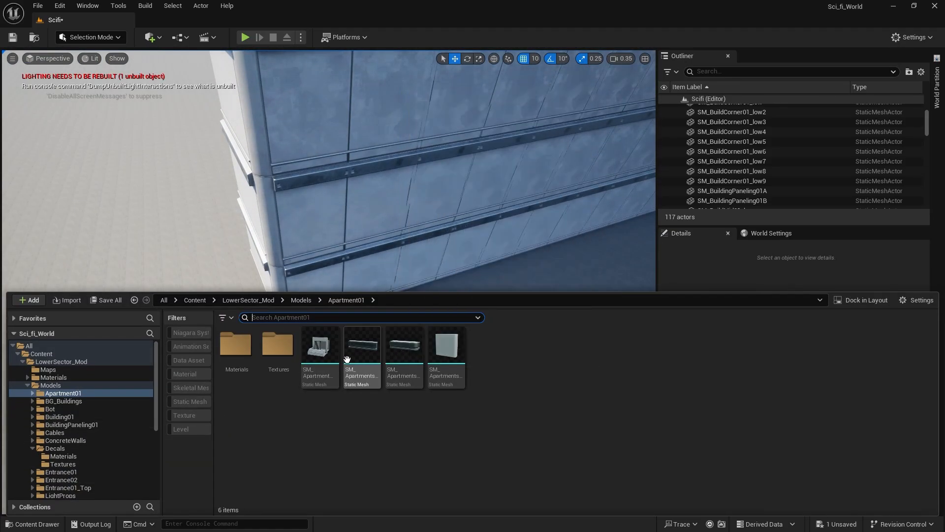
left_click_drag(184, 218, 130, 170)
right_click_drag(130, 170, 64, 157)
mouse_move(192, 305)
right_mouse_down()
mouse_move(320, 275)
mouse_move(190, 302)
right_mouse_up()
right_click_drag(346, 310, 291, 288)
key("Delete")
right_click_drag(382, 333, 345, 334)
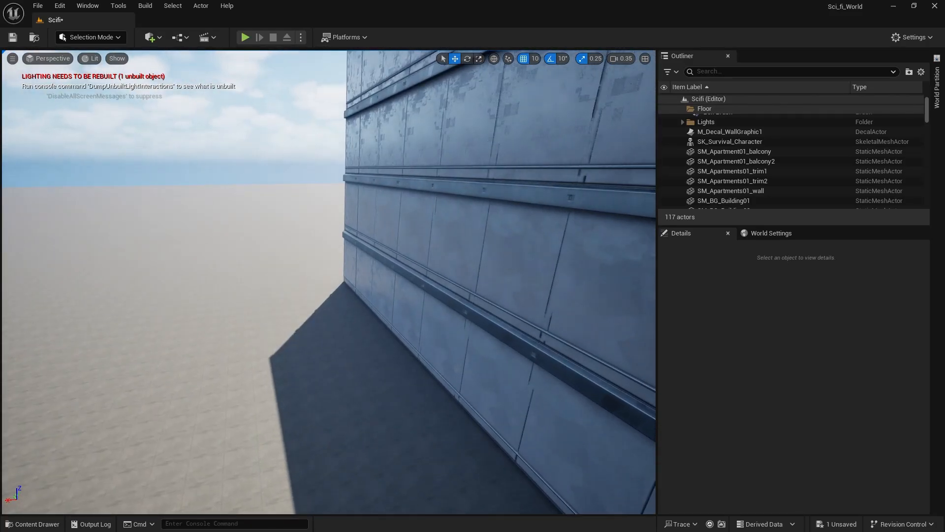
Place the SM_BG_Building01 and SM_BG_Building03 meshes from the BG_Buildings folder on the open ground beyond the building.
right_click_drag(220, 454, 209, 391)
left_click(32, 524)
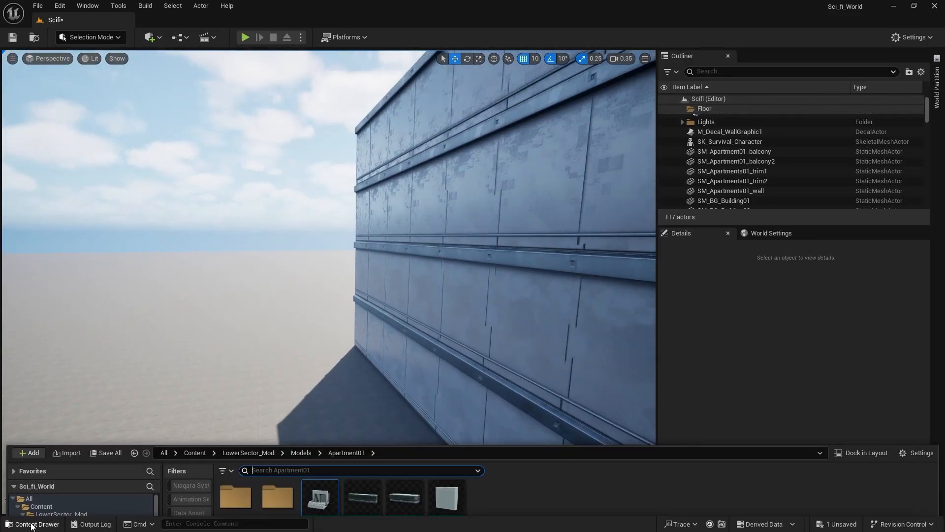
left_click(72, 400)
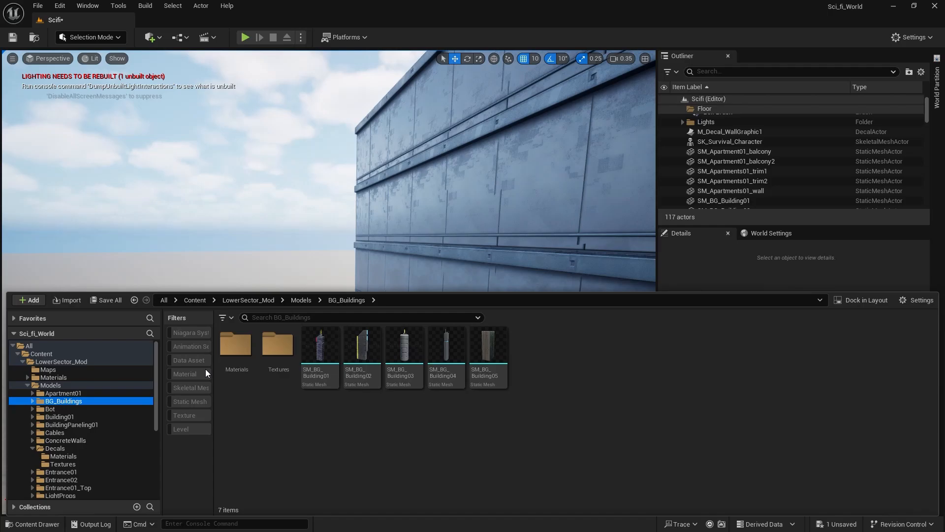
left_click_drag(320, 367, 340, 262)
left_click(32, 524)
left_click_drag(413, 369, 55, 274)
right_click_drag(211, 398, 38, 365)
Try out the SM_Bottington2 mesh on the ground in front of the building's corner, and delete it.
left_click(49, 525)
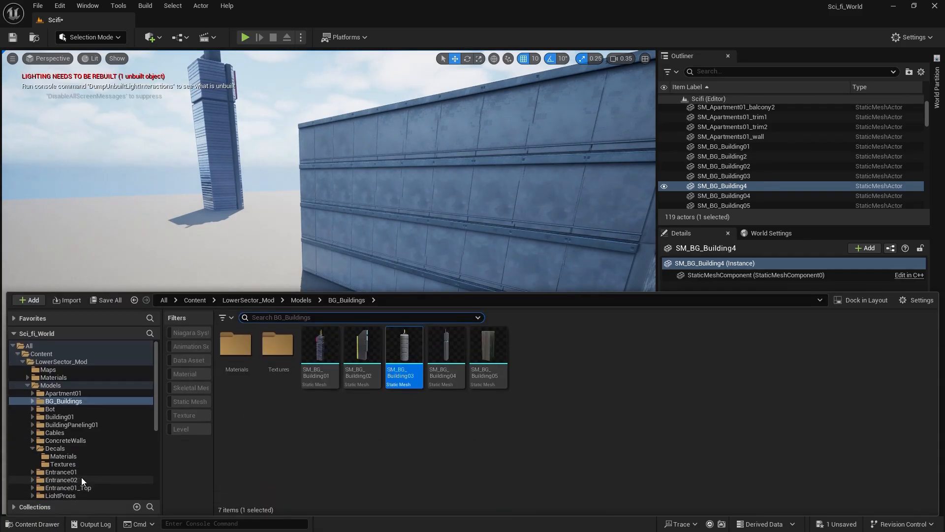
left_click(87, 410)
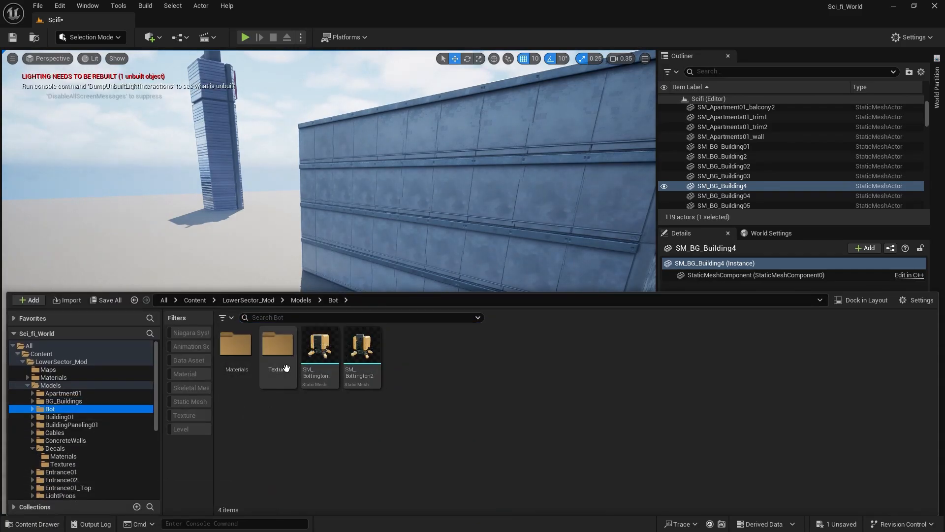
left_click_drag(360, 290, 591, 461)
right_click_drag(415, 381, 492, 383)
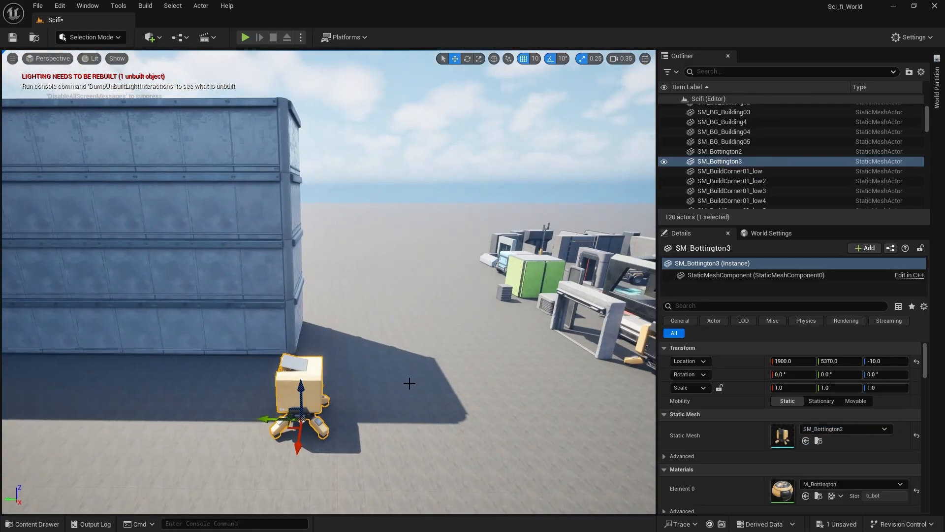
key("Delete")
right_click_drag(373, 381, 347, 381)
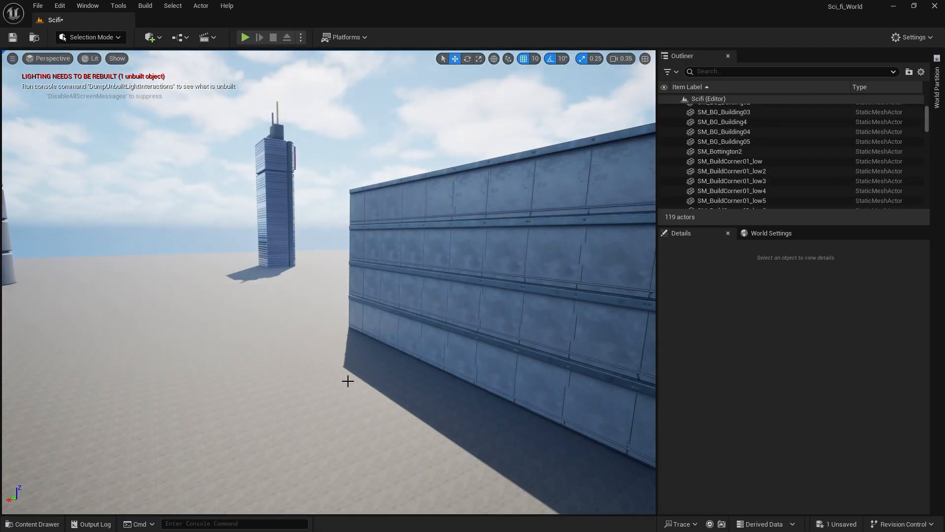
Place SM_BuildingPaneling01A on the ground at X 2770, Y 6860, Z -10 and rotate it -160° about Z.
left_click(36, 525)
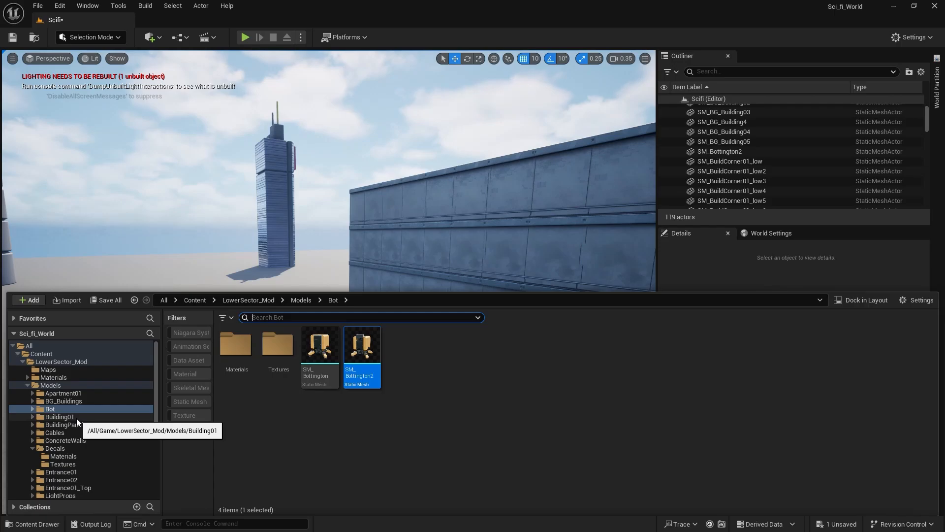
left_click(59, 417)
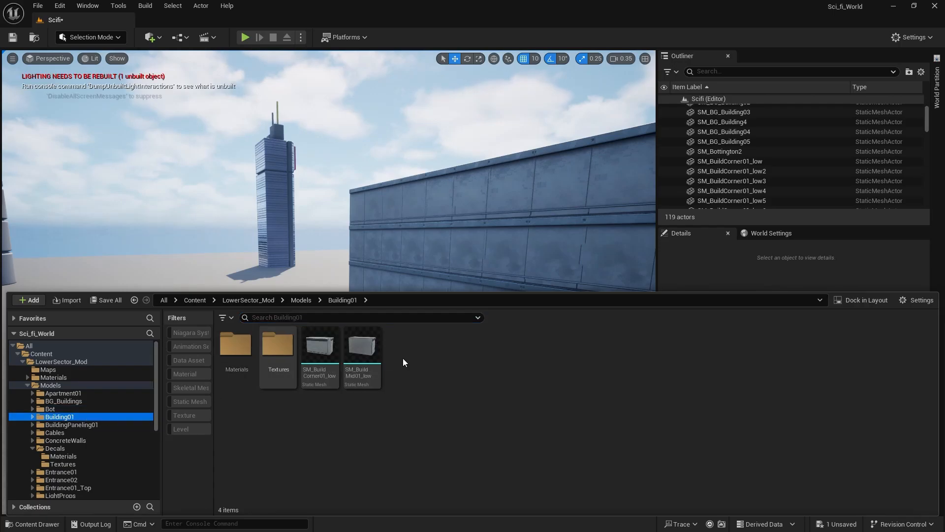
left_click(102, 426)
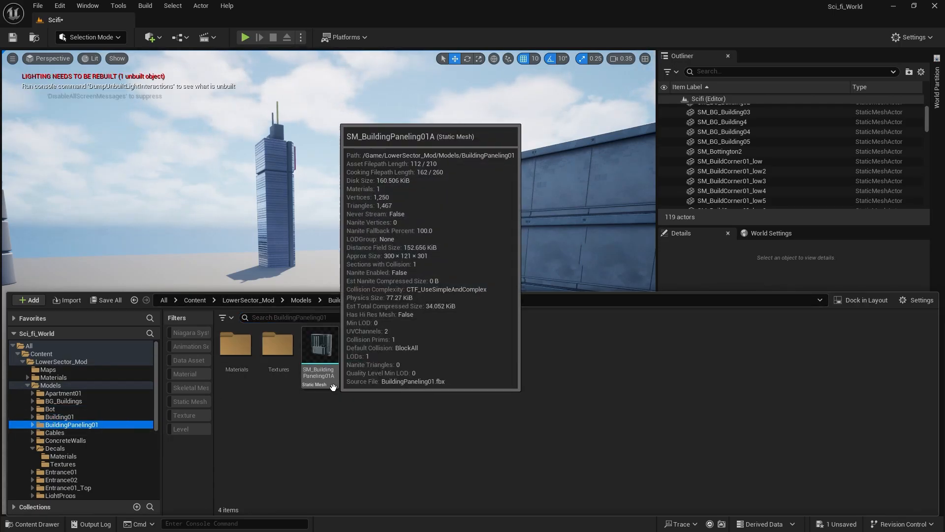
left_click_drag(333, 387, 345, 408)
scroll(317, 436, "up", 2)
right_click_drag(310, 342, 340, 342)
key("q")
key("w")
mouse_move(309, 286)
right_mouse_down()
mouse_move(326, 285)
mouse_move(310, 286)
right_mouse_up()
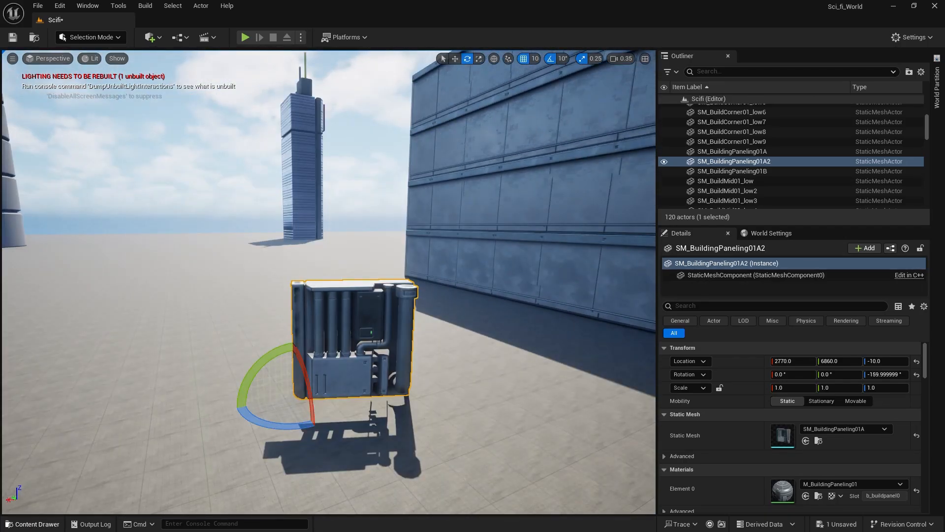
Place SM_BuildingPaneling01B against the building's long wall and rotate it -90° about Z to face outward.
key("ctrl+space")
left_click_drag(370, 355, 585, 250)
right_click_drag(505, 327, 478, 370)
key("w")
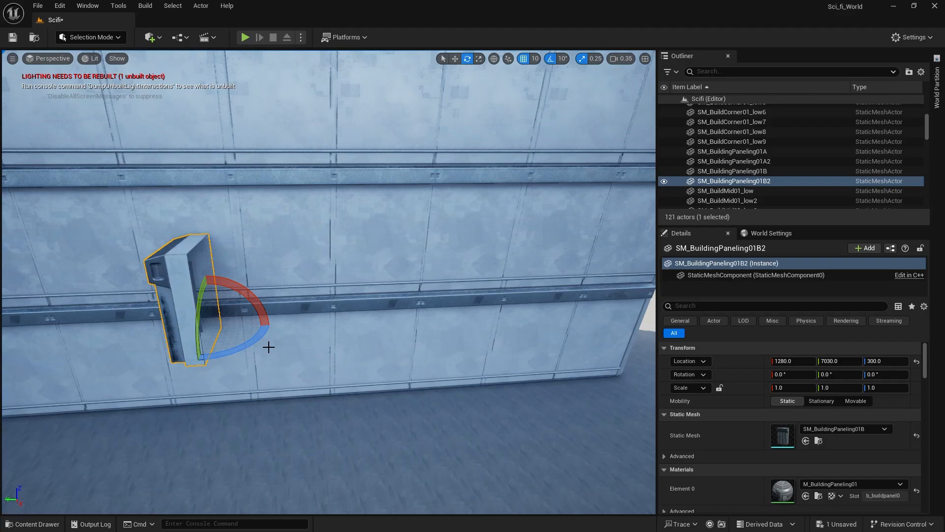
left_click_drag(198, 360, 271, 323)
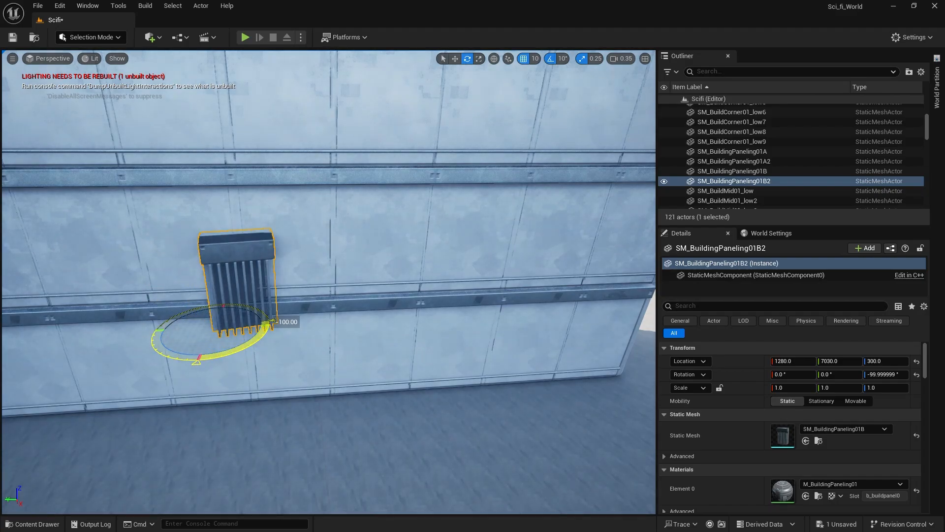
Raise the wall panel to the top floor at Z 1160, slide it along Y to the building's end, and save the level.
left_click_drag(208, 293, 201, 243)
key("a")
right_click_drag(404, 365, 357, 361)
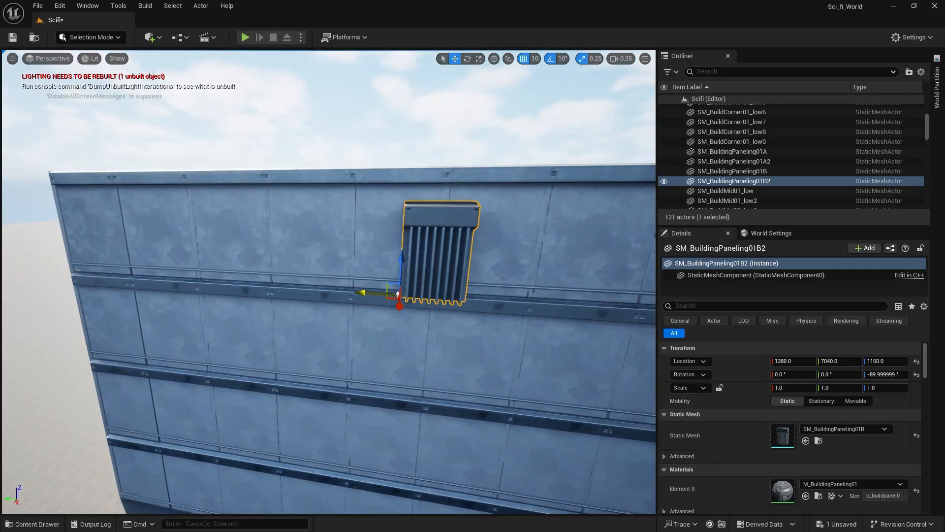
left_click_drag(362, 293, 104, 286, "shift")
left_click(256, 194)
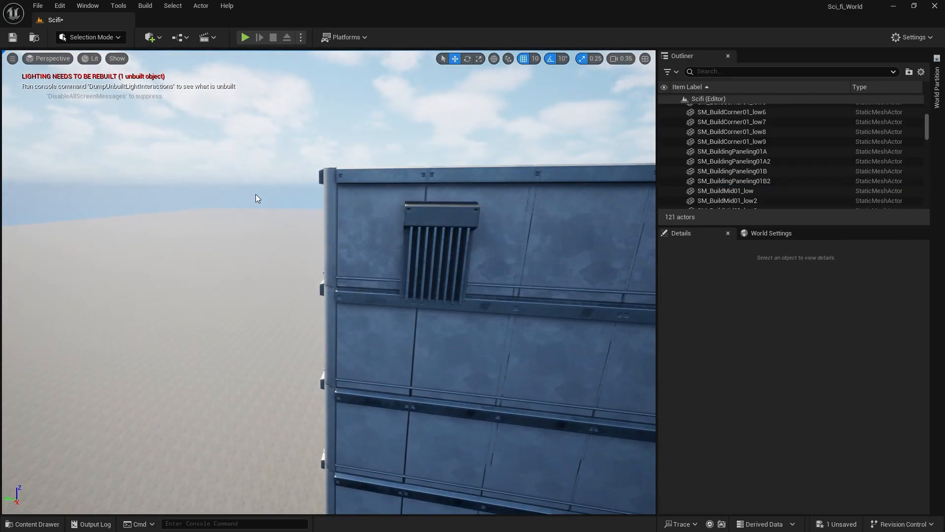
key("ctrl+s")
Examine how the wall panel sits against the top floor at the building's end.
right_click_drag(282, 209, 372, 190)
key("d")
key("w")
key("s")
key("q")
key("w")
right_click_drag(328, 281, 147, 283)
mouse_move(278, 210)
right_mouse_down()
mouse_move(256, 210)
mouse_move(290, 212)
mouse_move(278, 209)
right_mouse_up()
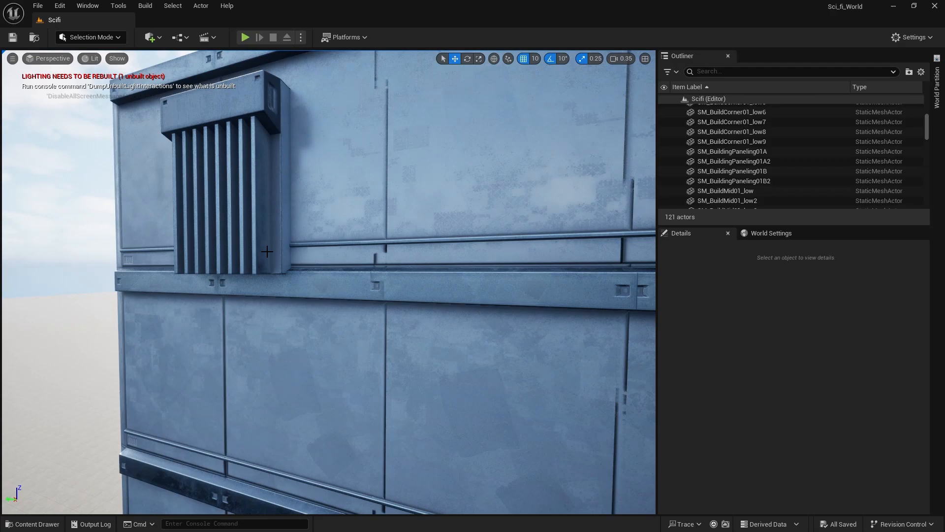
Place SM_Girder from the Cables folder against the building wall at X 1280, Y 7750, Z 880.
left_click(36, 526)
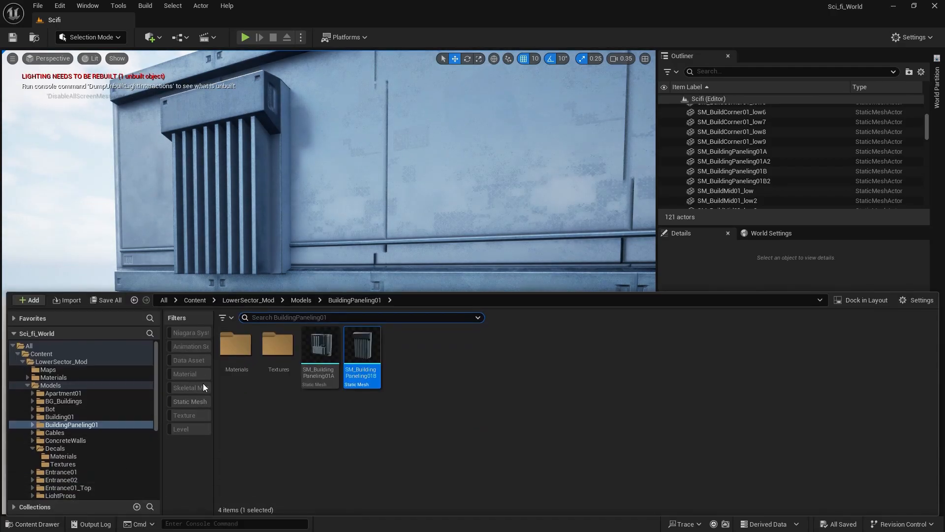
left_click(55, 433)
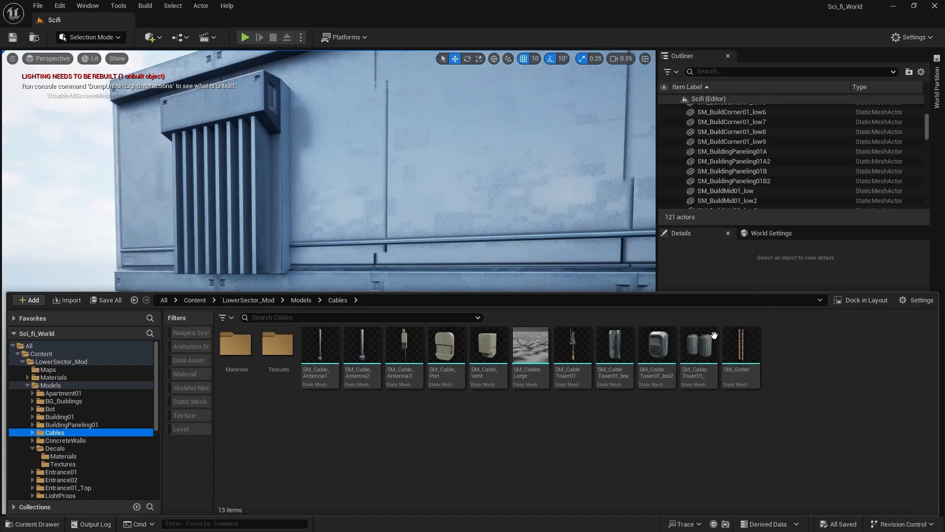
left_click_drag(731, 356, 401, 472)
mouse_move(542, 235)
right_mouse_down()
mouse_move(537, 256)
mouse_move(541, 235)
right_mouse_up()
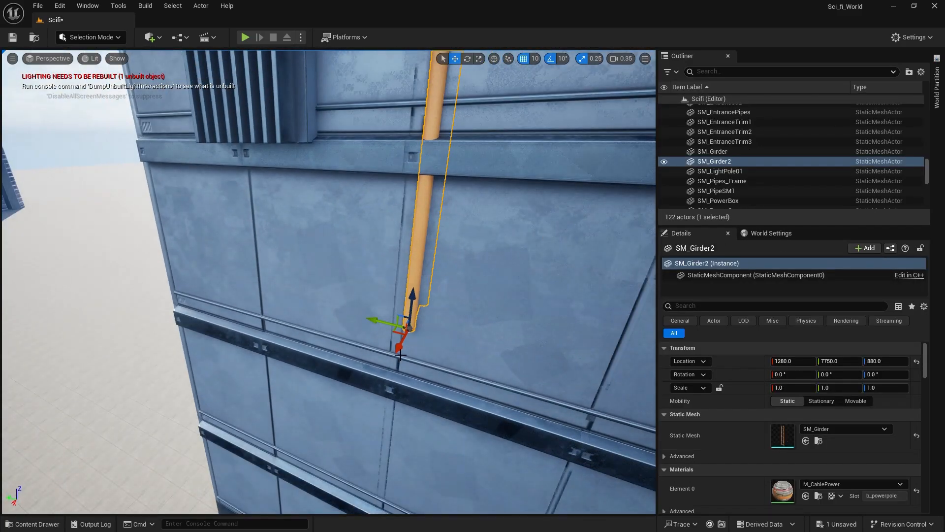
Rotate the girder -90° about Z and move it along the wall to X 1350, Y 7110, Z 880.
left_click_drag(393, 329, 404, 362)
right_click_drag(439, 379, 480, 378)
left_click_drag(400, 384, 413, 363)
right_click_drag(414, 302, 419, 270)
right_click_drag(421, 314, 455, 338)
left_click_drag(397, 380, 570, 372)
right_click_drag(481, 209, 551, 239)
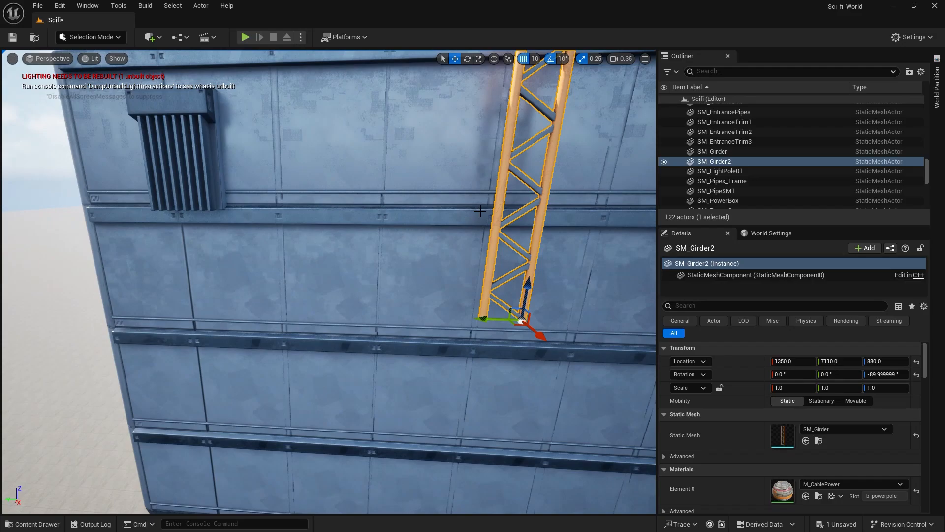
Move the girder off the building wall to open ground at X 2460, Y 7550, Z 160 and save the level.
mouse_move(257, 411)
right_mouse_down()
mouse_move(266, 404)
mouse_move(257, 411)
right_mouse_up()
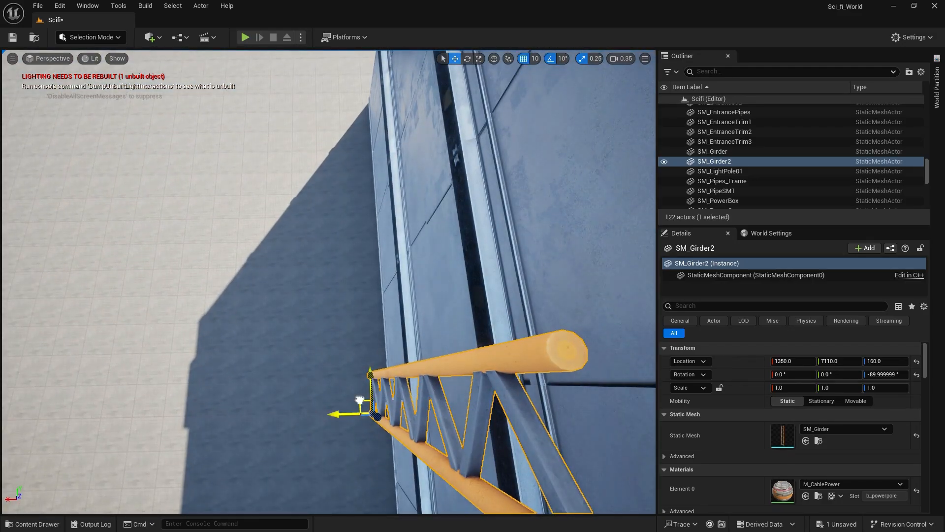
left_click_drag(360, 400, 19, 296)
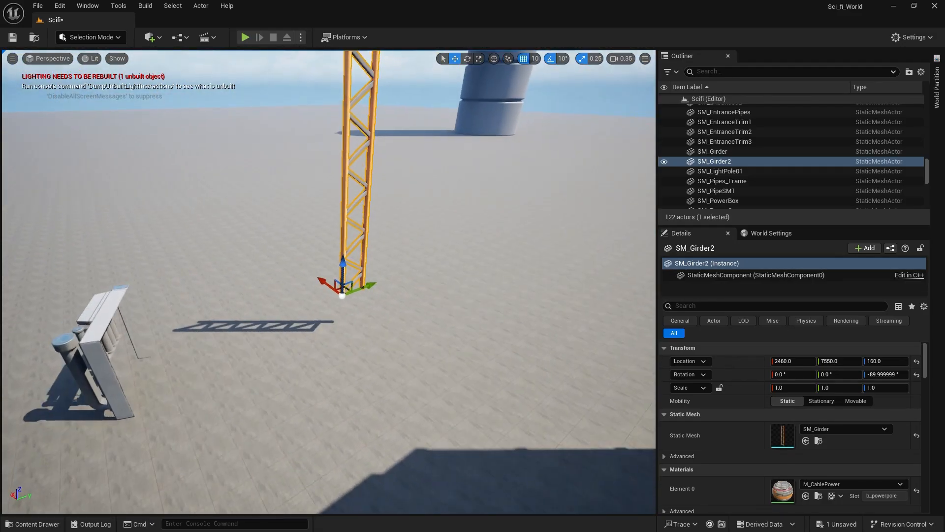
right_click_drag(167, 312, 167, 276)
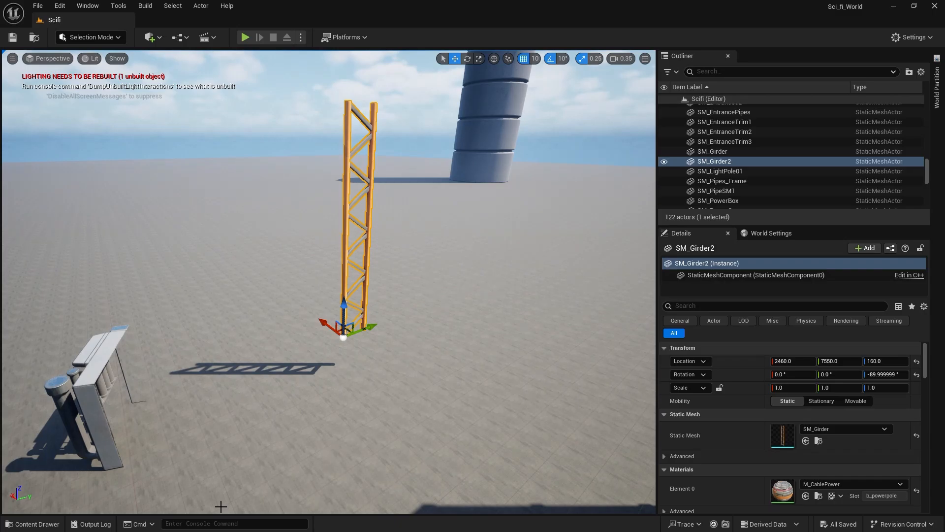
Try out SM_CableTower01_canisters on the ground at X 2100, Y 7680, raised to Z 100, and delete it.
left_click(38, 526)
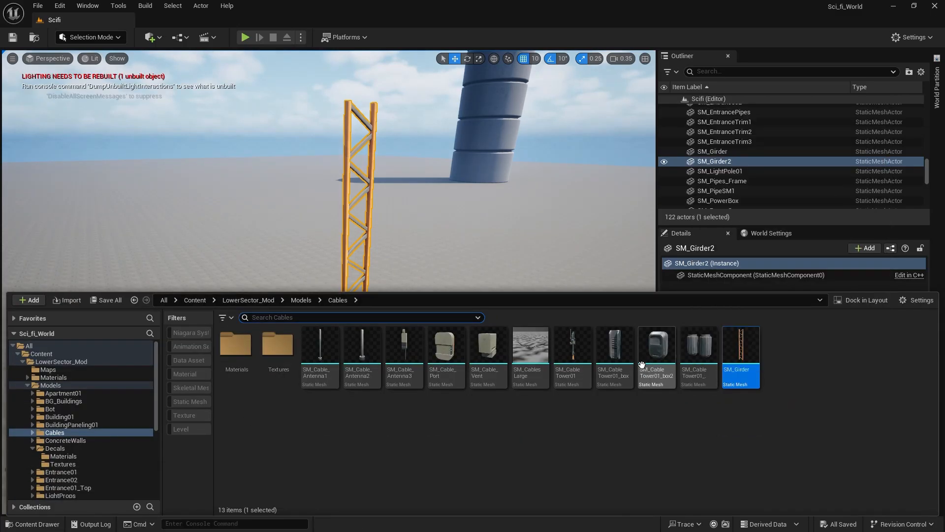
left_click_drag(691, 353, 485, 382)
right_click_drag(485, 382, 481, 376)
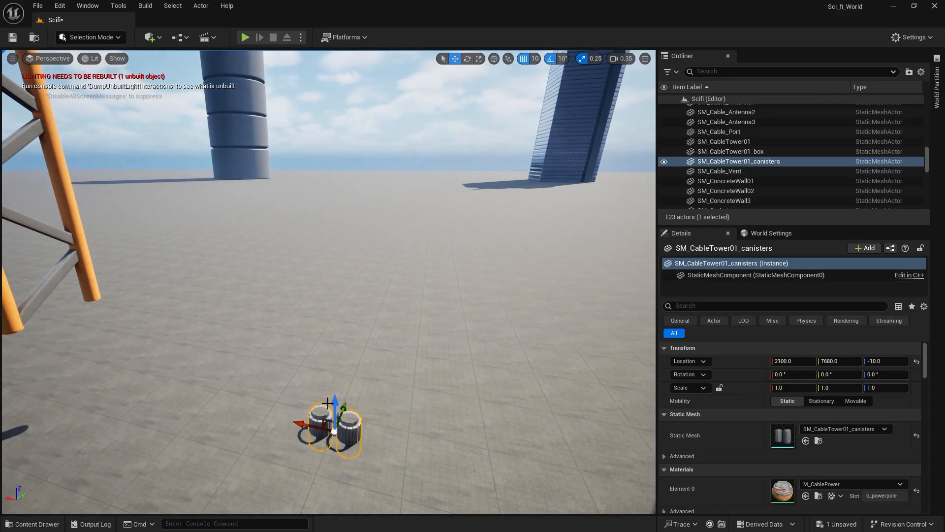
right_click_drag(327, 403, 334, 446)
left_click_drag(308, 436, 308, 381)
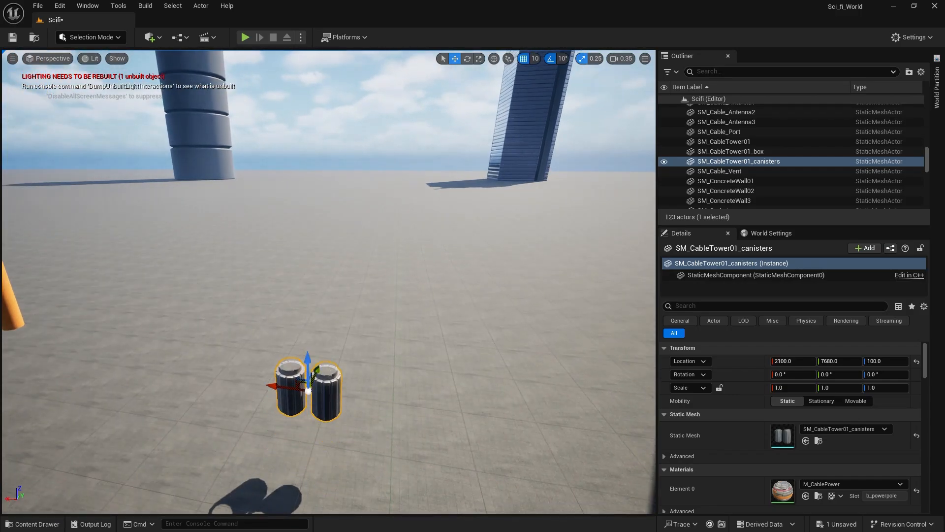
right_click_drag(386, 443, 386, 444)
key("Delete")
Place SM_ConcreteWall02 from the ConcreteWalls folder on the ground at X 1940, Y 7900, Z -10.
left_click(32, 524)
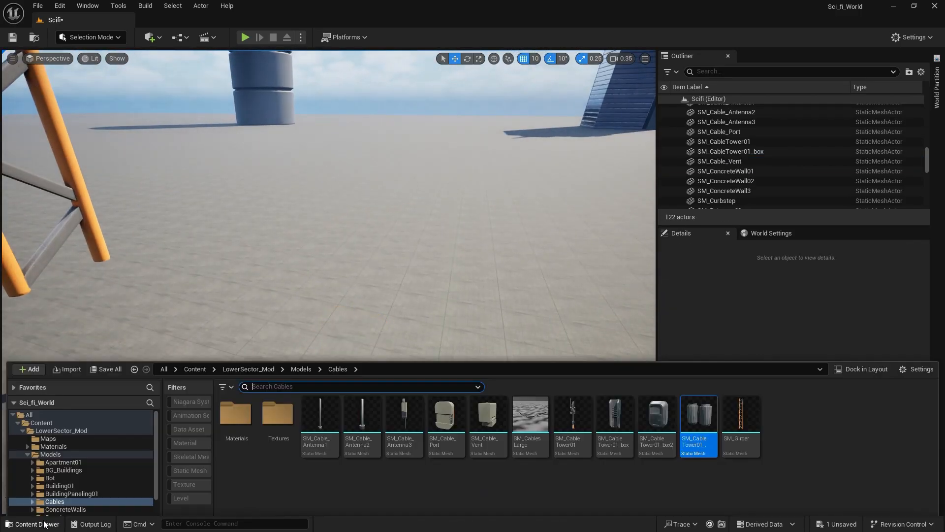
left_click(99, 441)
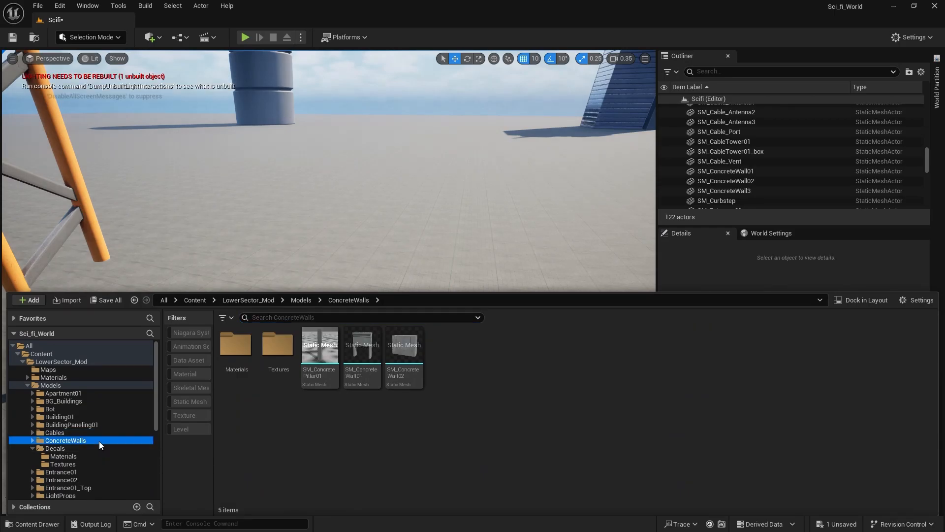
left_click_drag(416, 356, 479, 339)
right_click_drag(479, 340, 616, 256)
key("s")
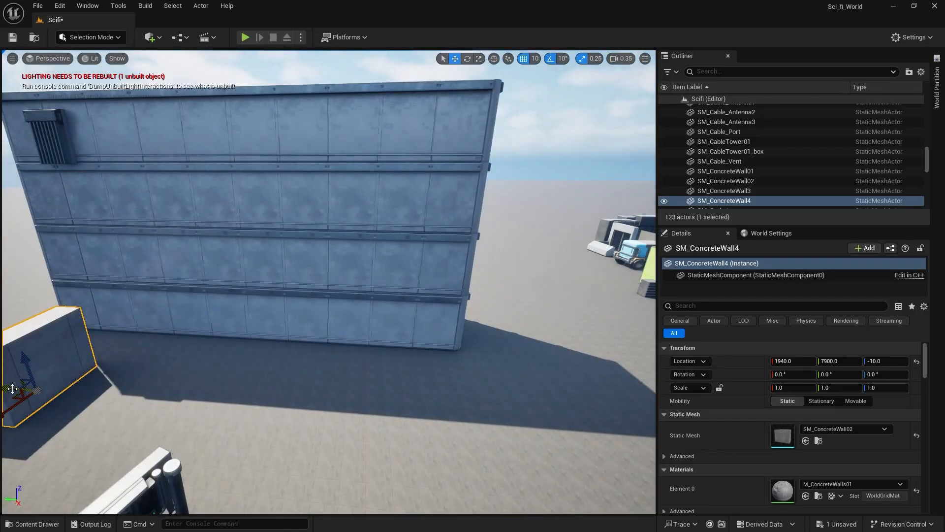
Move the concrete wall beside the building's corner at X 800, Y 5300, Z -10.
left_click_drag(15, 393, 451, 321)
right_click_drag(450, 321, 182, 345)
key("w")
key("w")
right_click_drag(282, 384, 285, 385)
Rotate the concrete wall 90° about Z and set it against the building at X 600, Y 5230.
key("q")
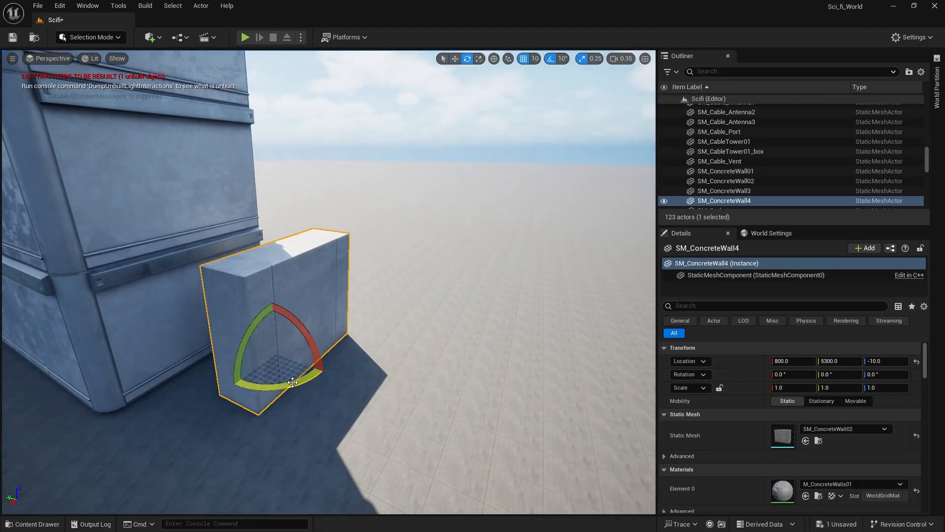
left_click_drag(292, 382, 230, 386)
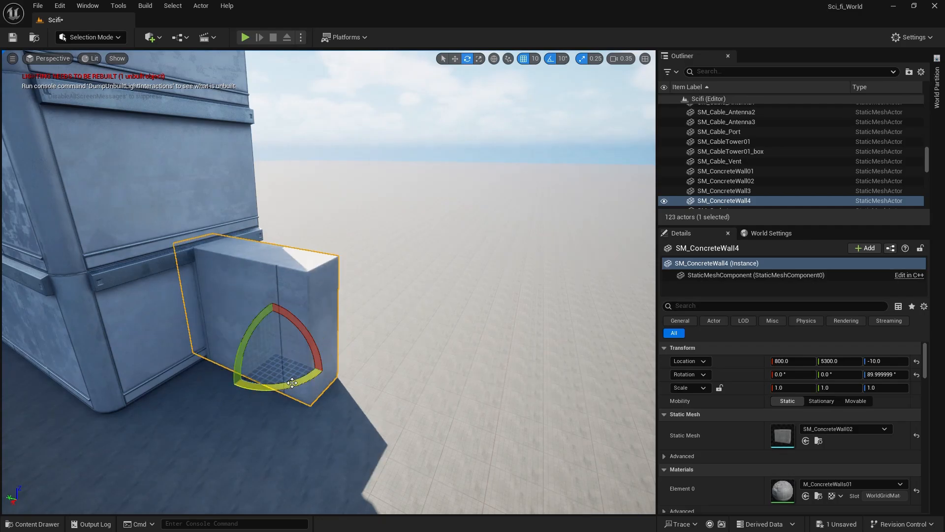
left_click_drag(250, 352, 304, 336)
mouse_move(384, 408)
right_mouse_down()
mouse_move(443, 407)
mouse_move(392, 410)
right_mouse_up()
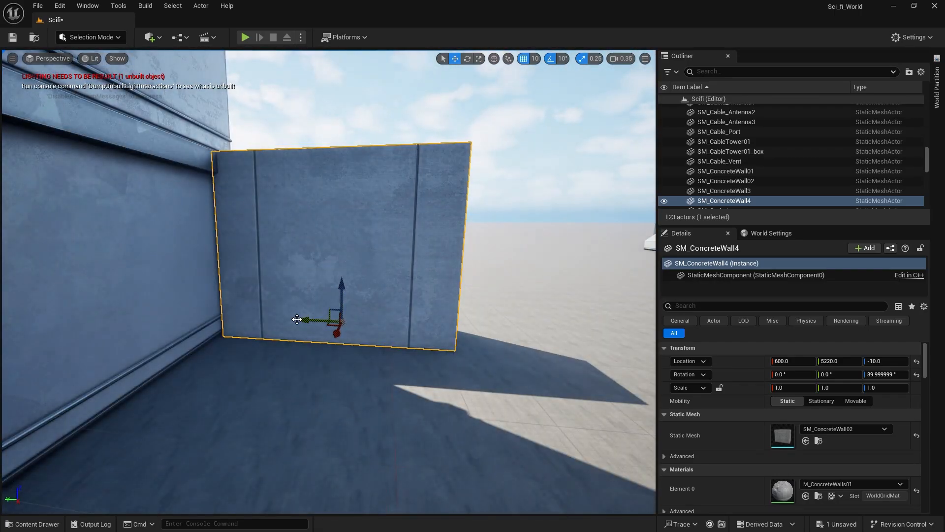
left_click_drag(306, 320, 302, 321)
left_click(290, 448)
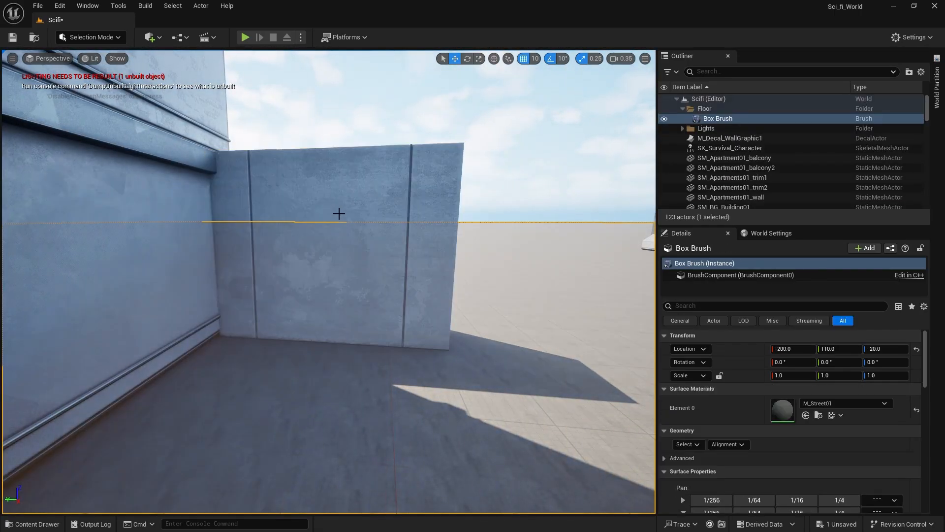
right_click_drag(146, 465, 141, 465)
key("Escape")
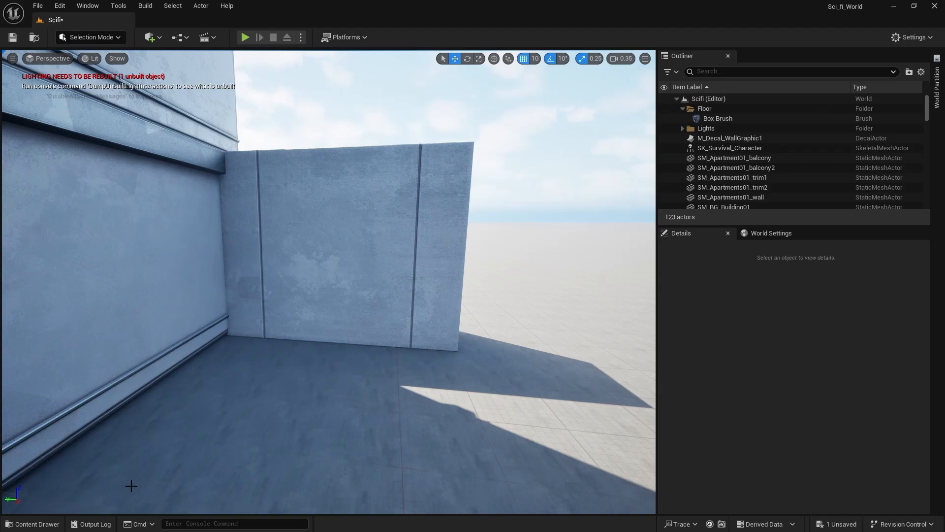
Place the gateway wall SM_ConcreteWall01 at X 460, Y 4920, Z -10 and rotate it 90° about Z.
left_click(13, 525)
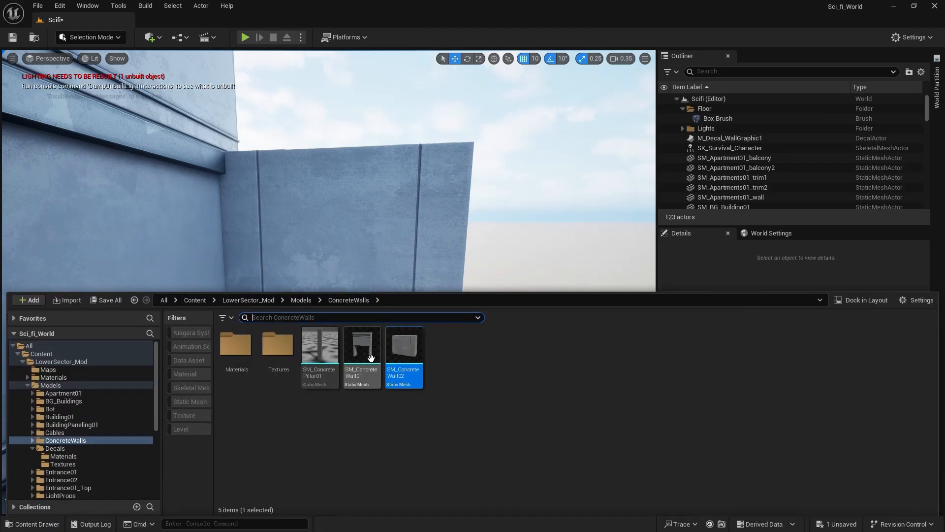
left_click_drag(371, 358, 487, 374)
mouse_move(488, 373)
right_mouse_down()
mouse_move(547, 369)
mouse_move(487, 374)
right_mouse_up()
key("e")
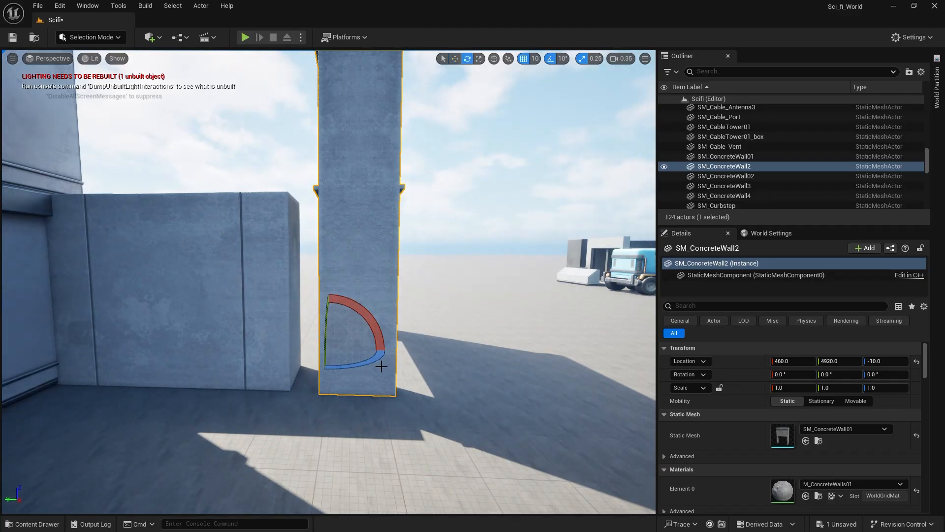
left_click_drag(381, 366, 259, 376)
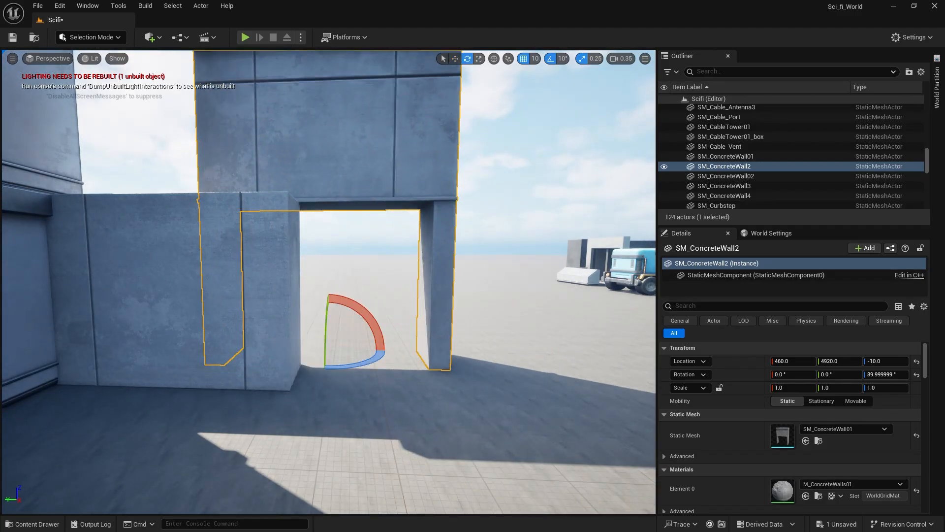
Slide the gateway wall along Y until it lines up with the end of the solid concrete wall.
key("w")
left_click(319, 358)
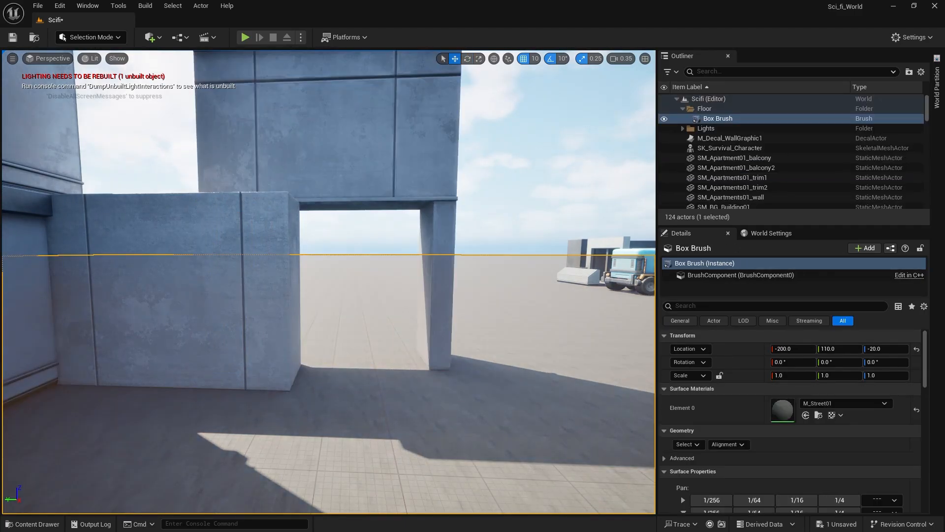
left_click(362, 158)
left_click_drag(315, 351, 409, 373)
left_click(192, 114)
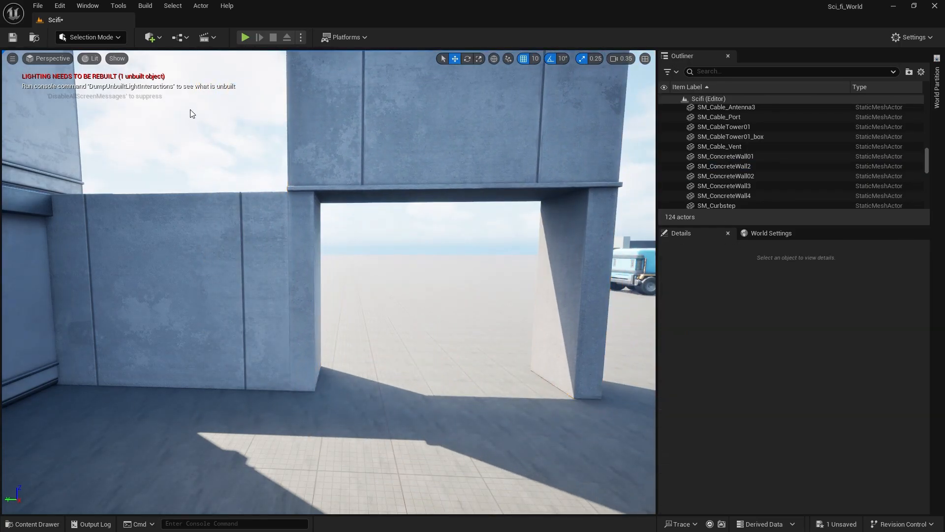
Place SM_ConcretePillar01 from the ConcreteWalls folder on the ground beyond the gateway wall.
right_click_drag(192, 114, 48, 490)
left_click(32, 524)
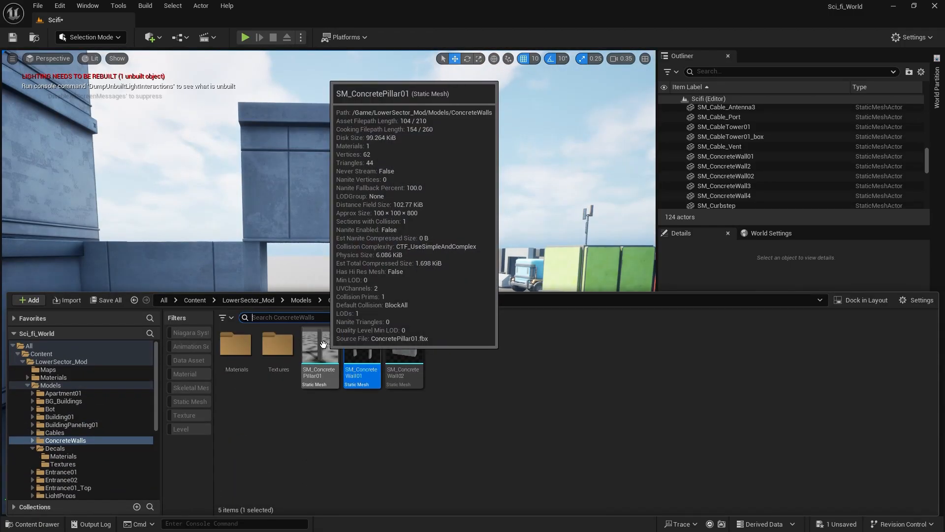
left_click_drag(323, 344, 573, 362)
mouse_move(365, 421)
right_mouse_down()
mouse_move(366, 462)
mouse_move(365, 422)
right_mouse_up()
Duplicate the solid concrete wall upward so the copy stacks directly on top of it.
left_click(169, 344)
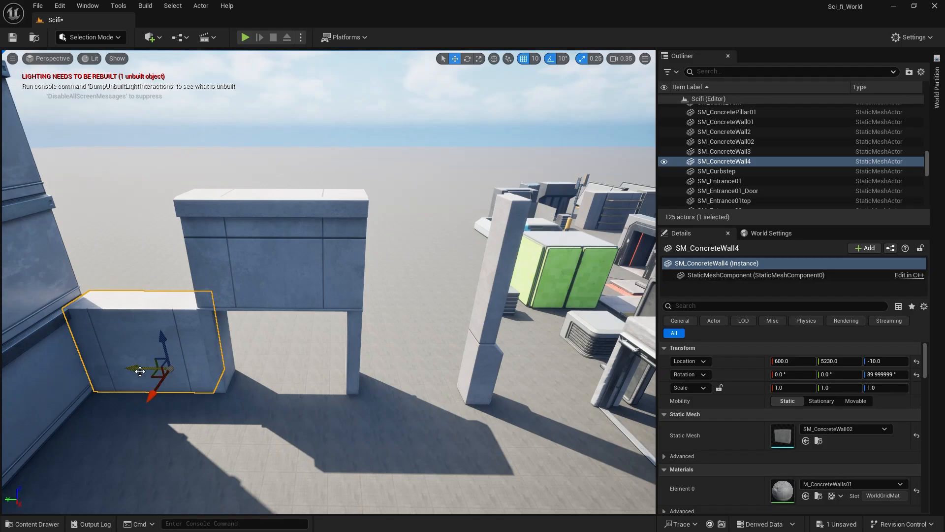
left_click_drag(161, 343, 166, 254, "alt")
right_click_drag(201, 350, 189, 330)
Duplicate both stacked concrete walls along Y to the far side of the gateway.
left_click(217, 306, "ctrl")
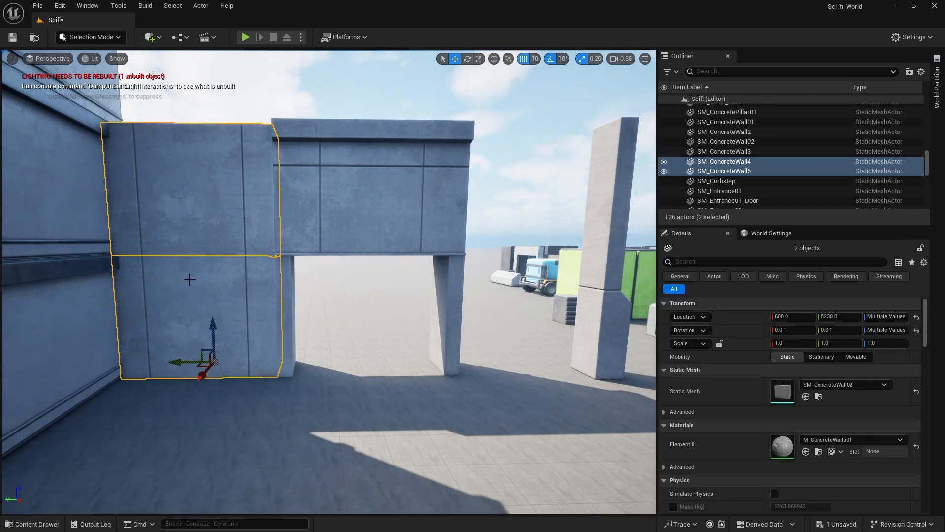
left_click_drag(176, 361, 497, 363, "alt+shift")
left_click_drag(195, 256, 229, 255, "alt+shift")
Move the concrete pillar to the free end of the wall at X 750, Y 3830 and rotate it 90° about Z.
left_click(295, 354)
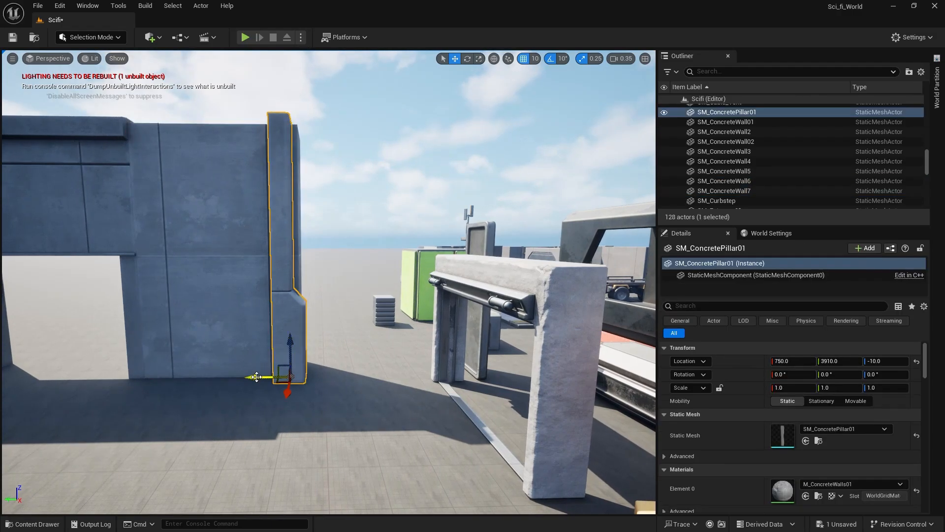
left_click_drag(251, 378, 280, 378)
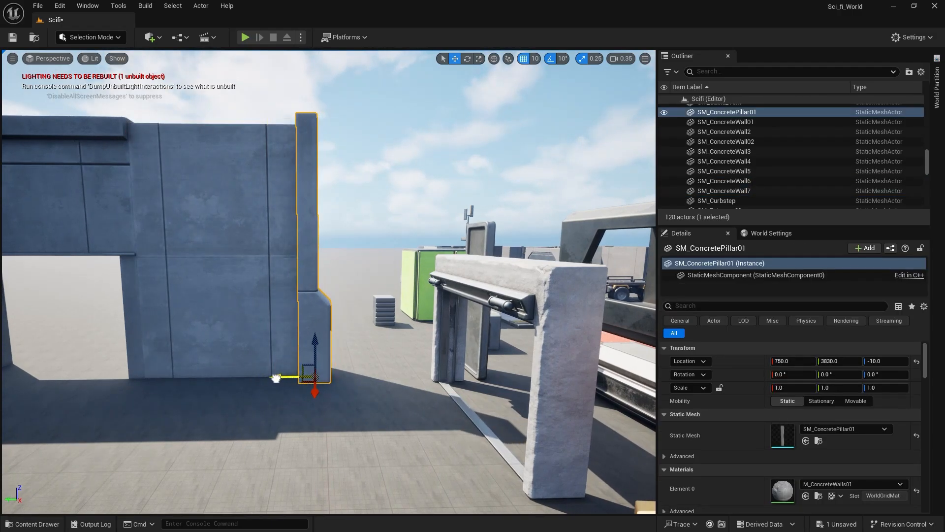
left_click(332, 195)
right_click_drag(332, 195, 443, 285)
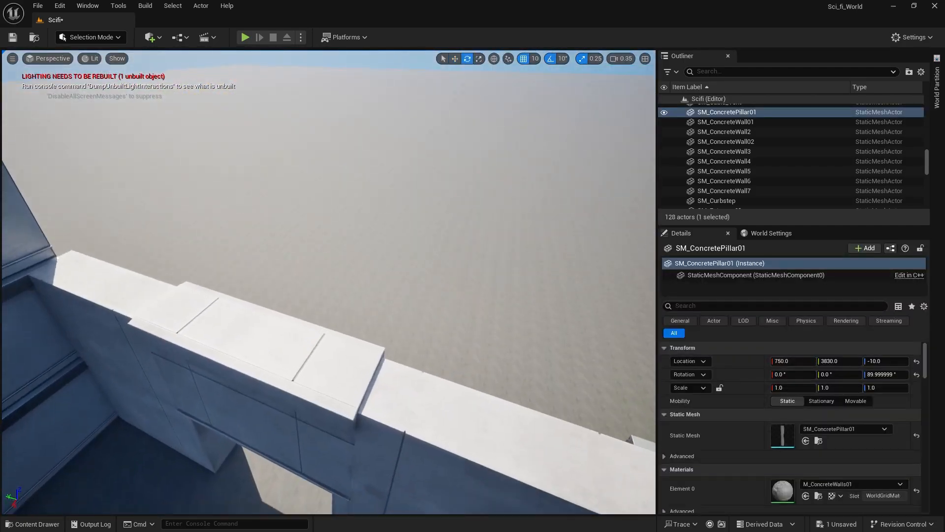
right_click_drag(329, 282, 389, 291)
right_click_drag(538, 266, 520, 256)
Move the concrete pillar to the edge of the gateway opening at X 770, Y 4430.
key("w")
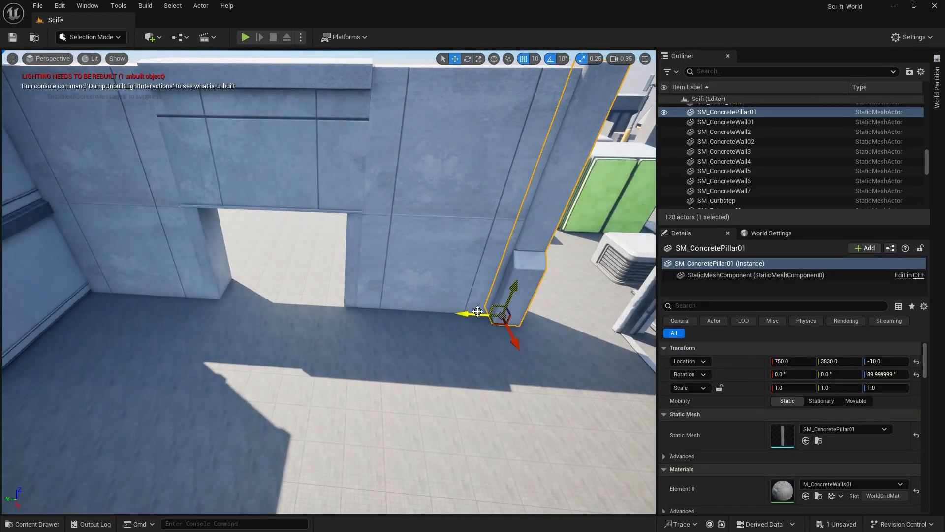
left_click_drag(464, 314, 327, 327)
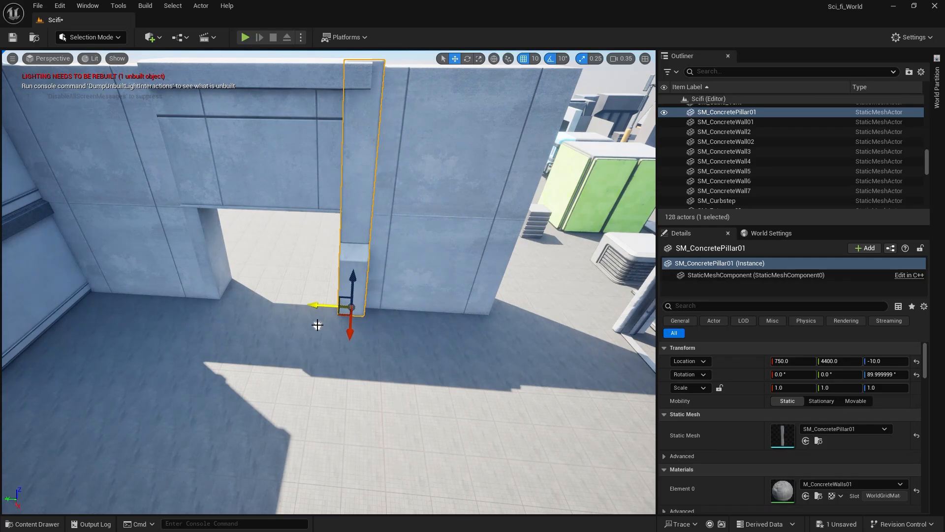
right_click_drag(317, 325, 431, 367)
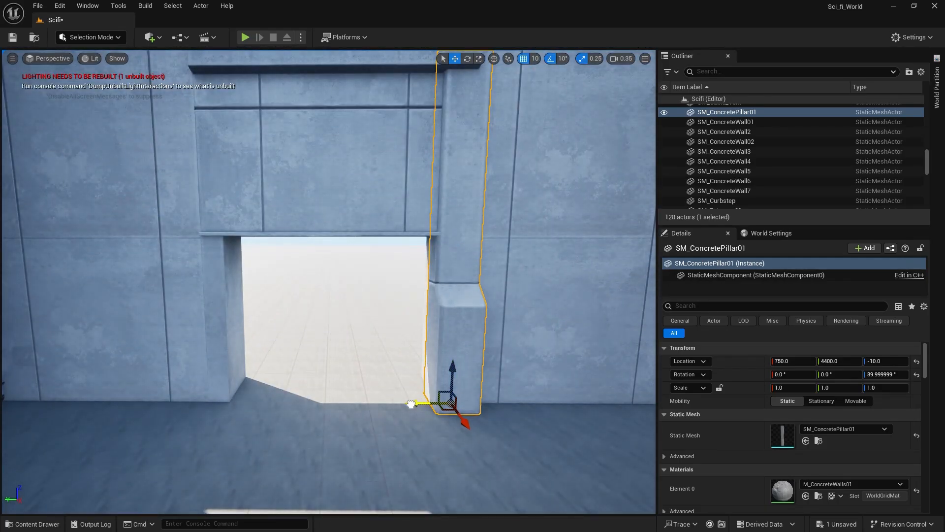
right_click_drag(402, 403, 365, 378)
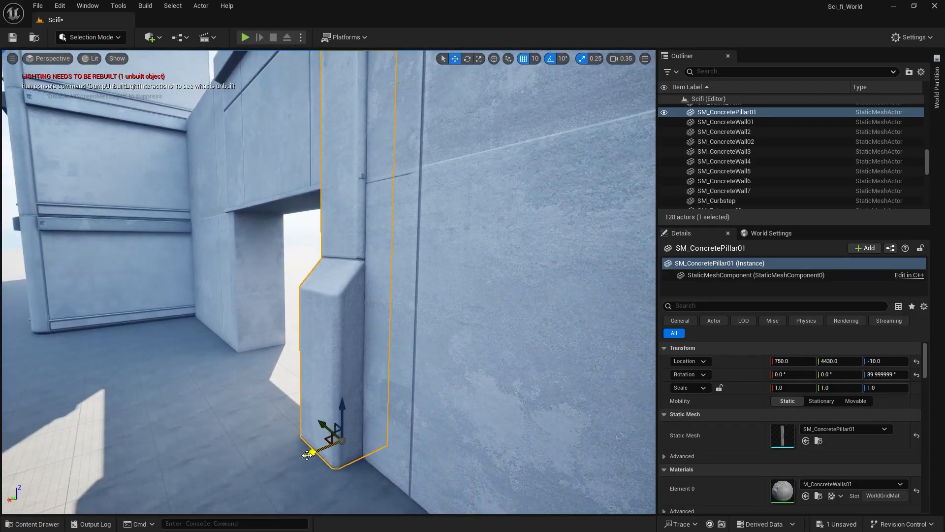
right_click_drag(200, 356, 168, 315)
mouse_move(117, 70)
right_mouse_down()
mouse_move(207, 104)
mouse_move(117, 70)
mouse_move(106, 84)
right_mouse_up()
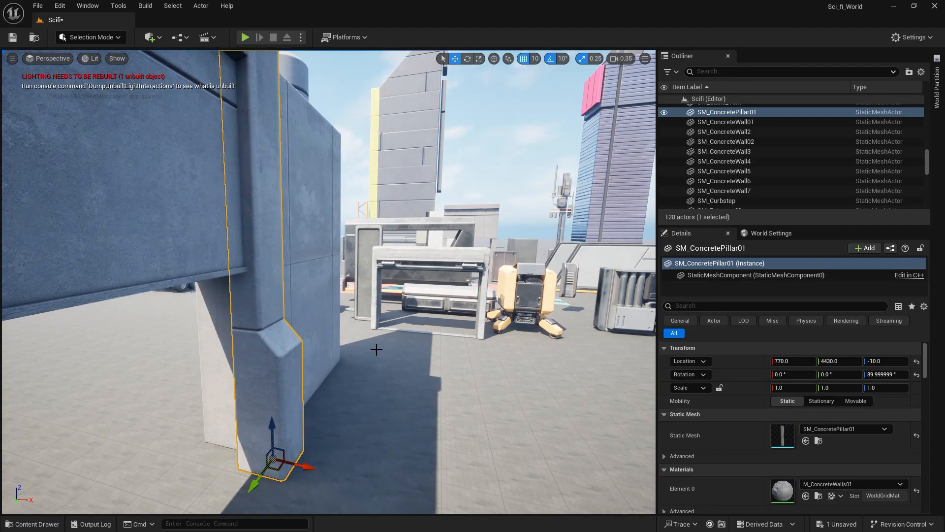
Duplicate the pillar along Y to the gateway's other edge at Y 4930, deselect it, and save the level.
right_click_drag(377, 349, 378, 369)
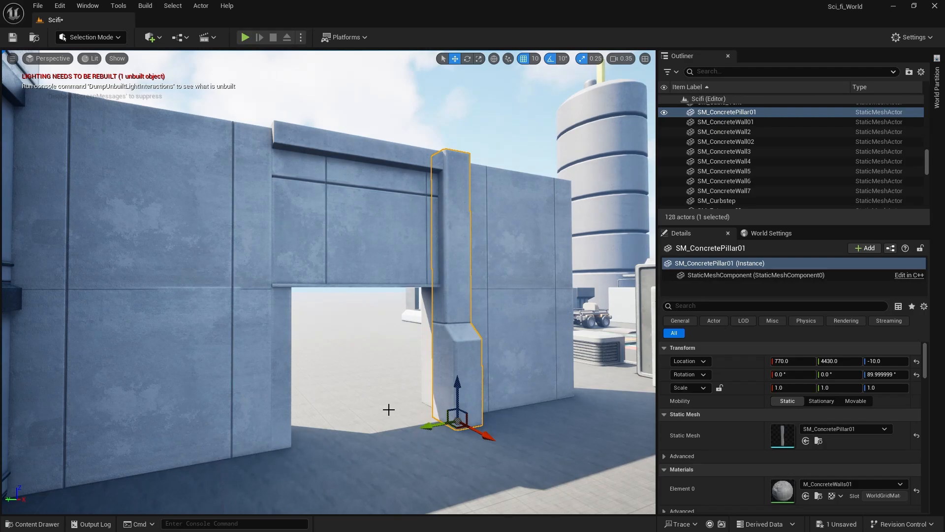
right_click_drag(386, 428, 356, 413)
left_click_drag(556, 418, 514, 415, "alt+shift")
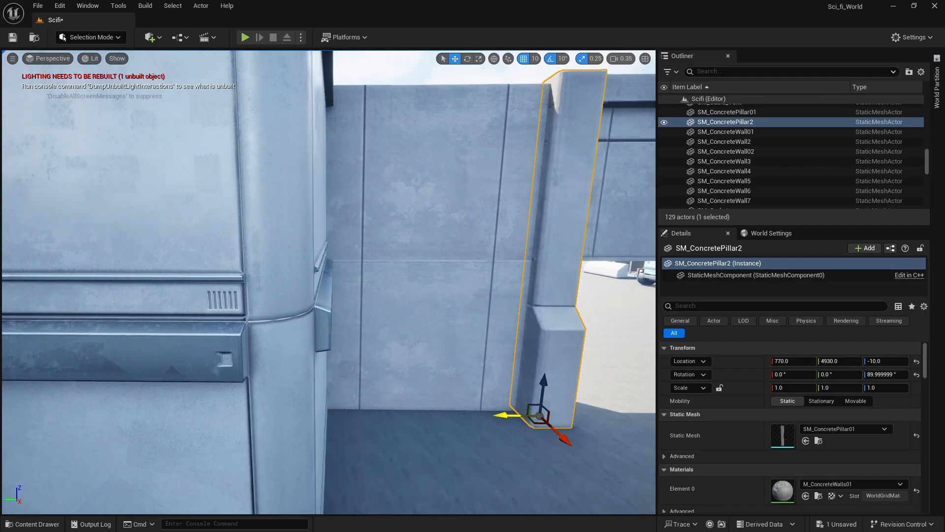
left_click(454, 83)
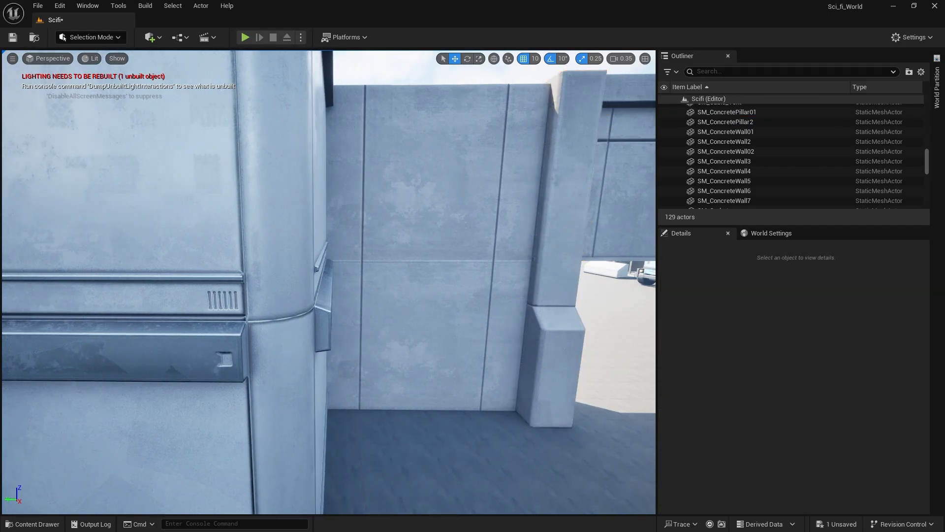
right_click_drag(454, 83, 473, 96)
key("s")
mouse_move(389, 133)
right_mouse_down()
mouse_move(438, 133)
mouse_move(388, 133)
right_mouse_up()
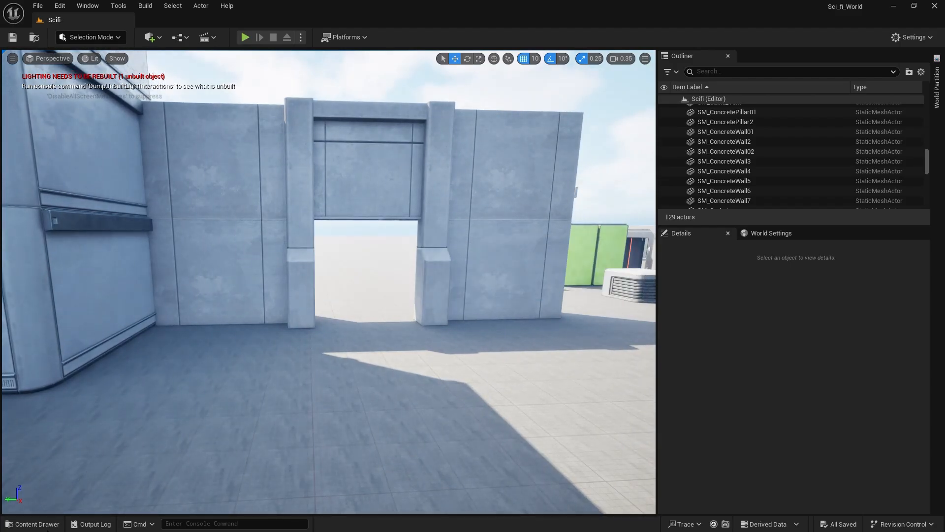
Place the M_Decal_Num01 decal from the Decals materials folder on the concrete wall beside the building.
left_click(34, 523)
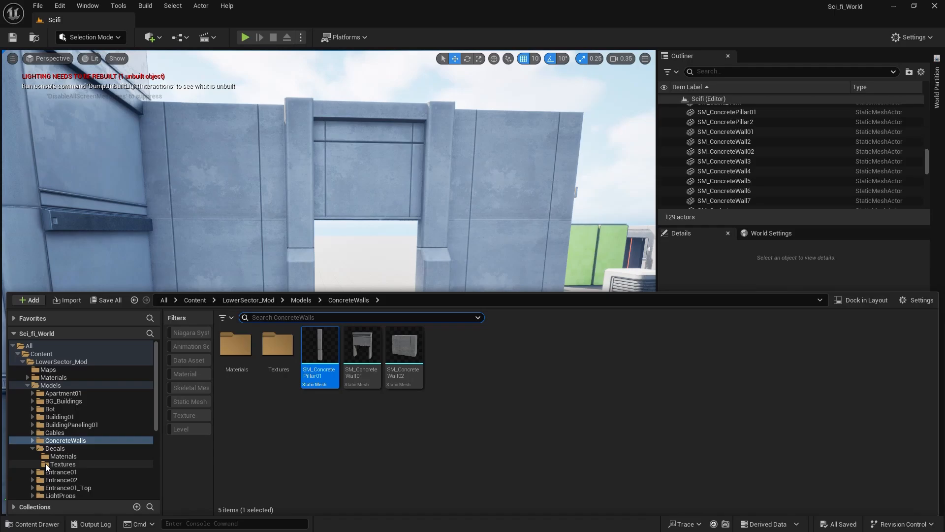
left_click(99, 449)
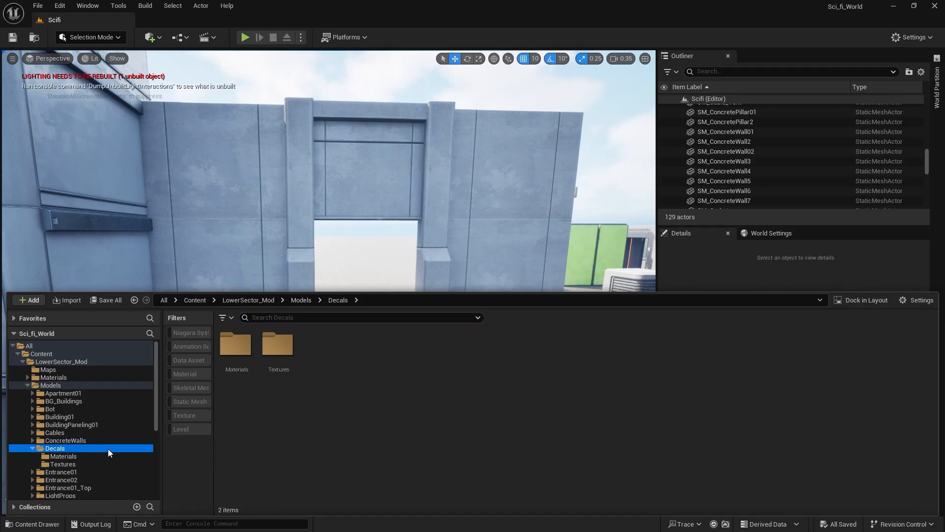
double_click(244, 363)
left_click_drag(322, 279, 215, 217)
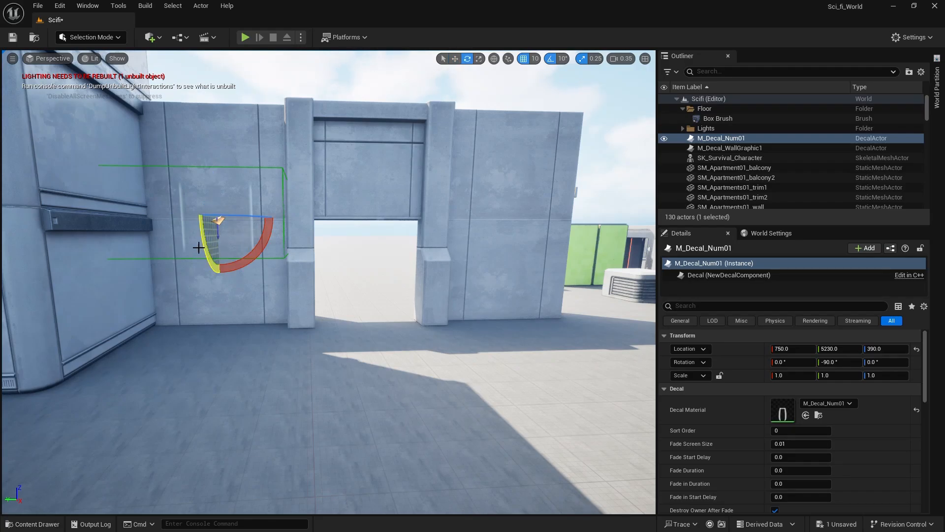
Rotate the number decal to 270°, 0°, 180° so it stands upright on the wall, and move it to Y 5240, Z 500.
left_click_drag(198, 248, 199, 247)
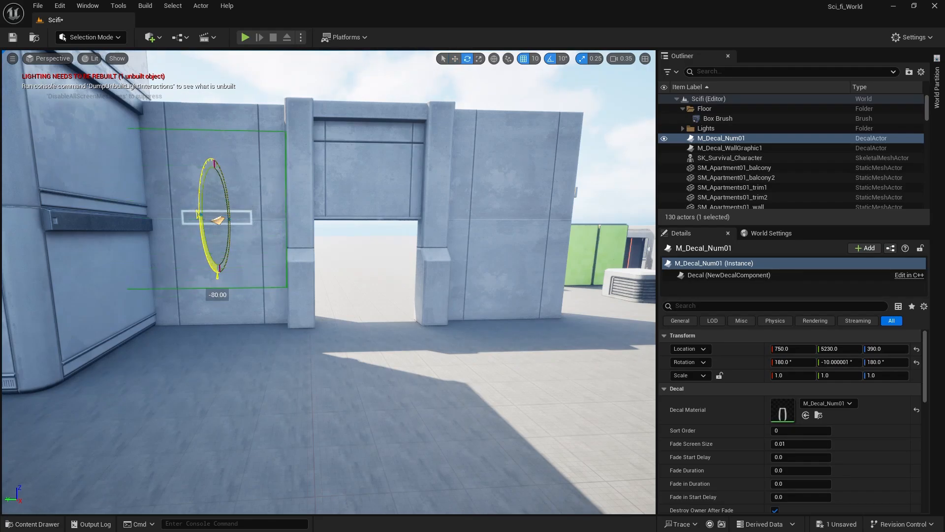
left_click_drag(269, 213, 268, 186)
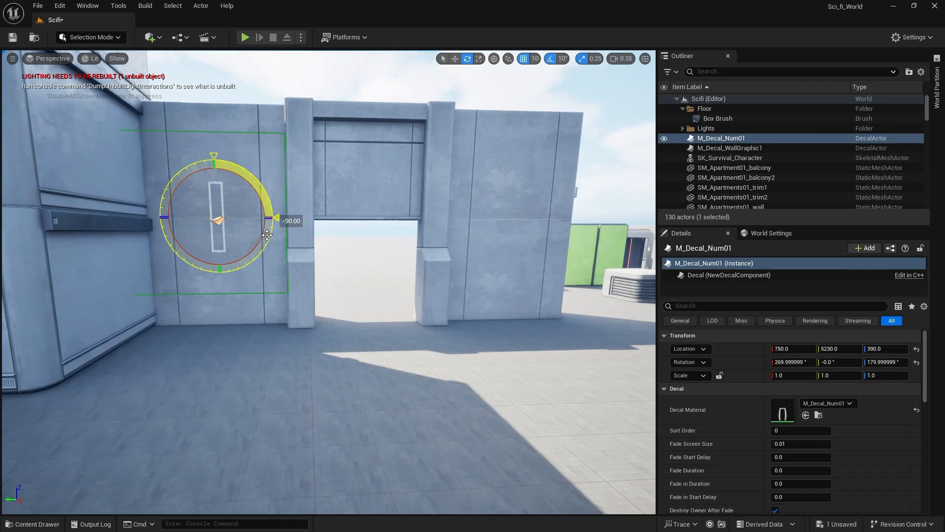
left_click_drag(267, 235, 267, 235)
key("w")
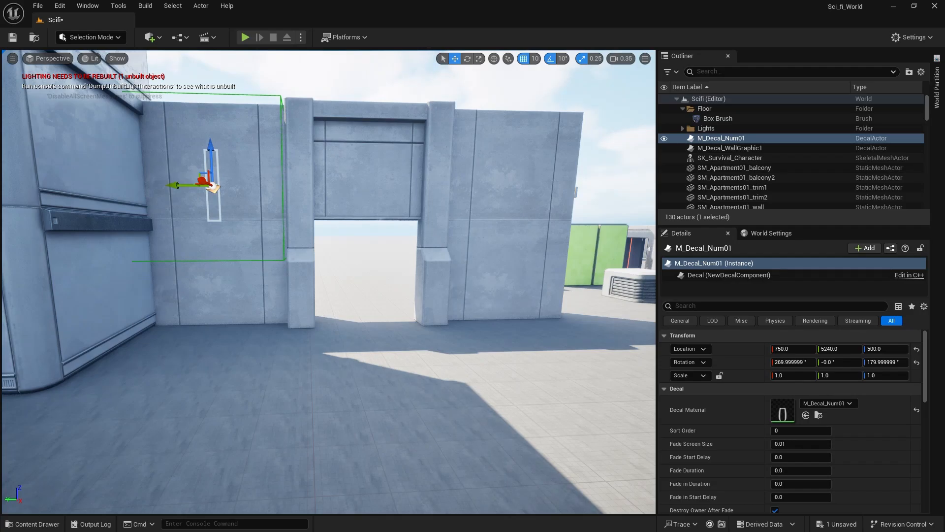
Place the M_Decal_Ground01 decal on the concrete wall across the gateway and rotate it to 0° on all axes.
left_click(32, 524)
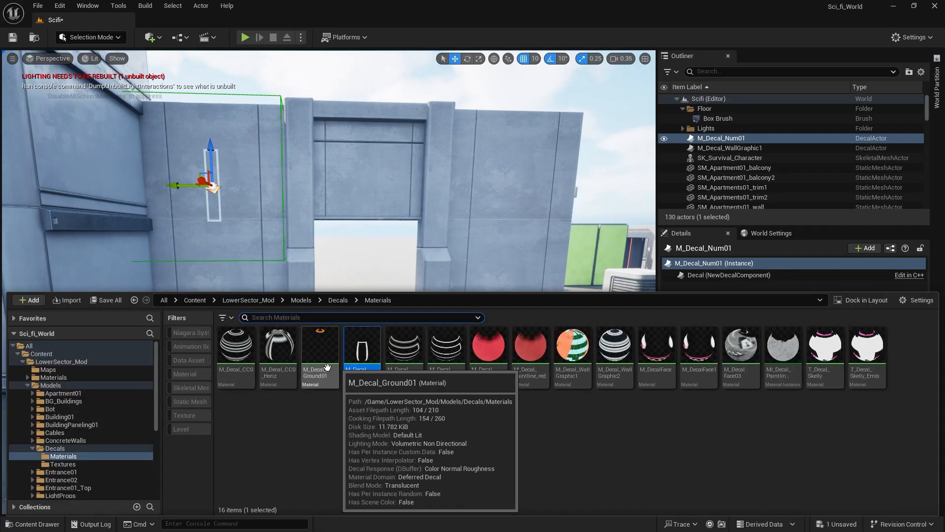
left_click_drag(323, 367, 517, 173)
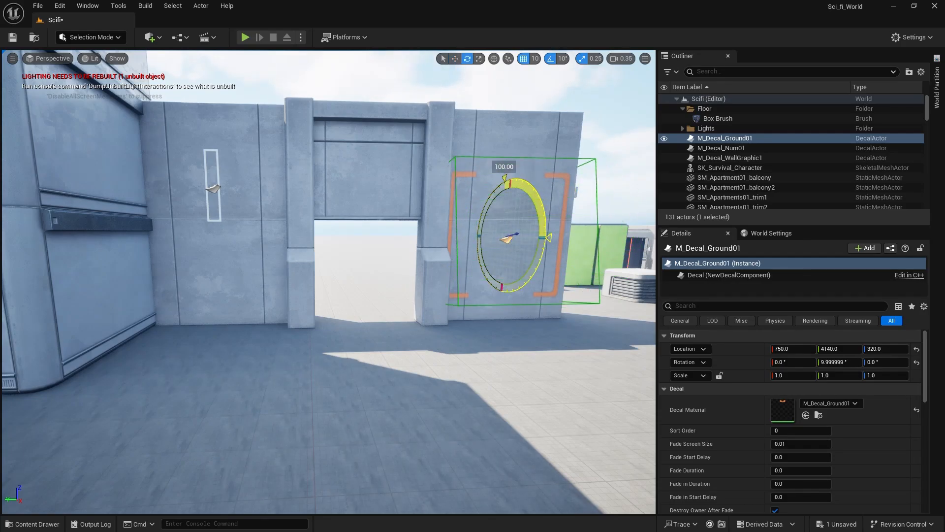
key("w")
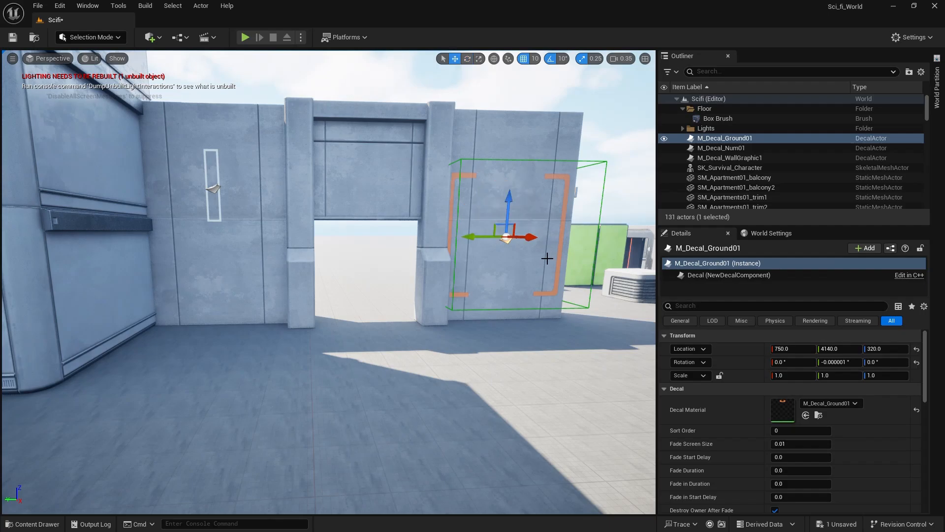
Scale the orange bracket decal to about 0.756 in Y and Z, position it at Z 310, and save the level.
left_click_drag(515, 203, 505, 172)
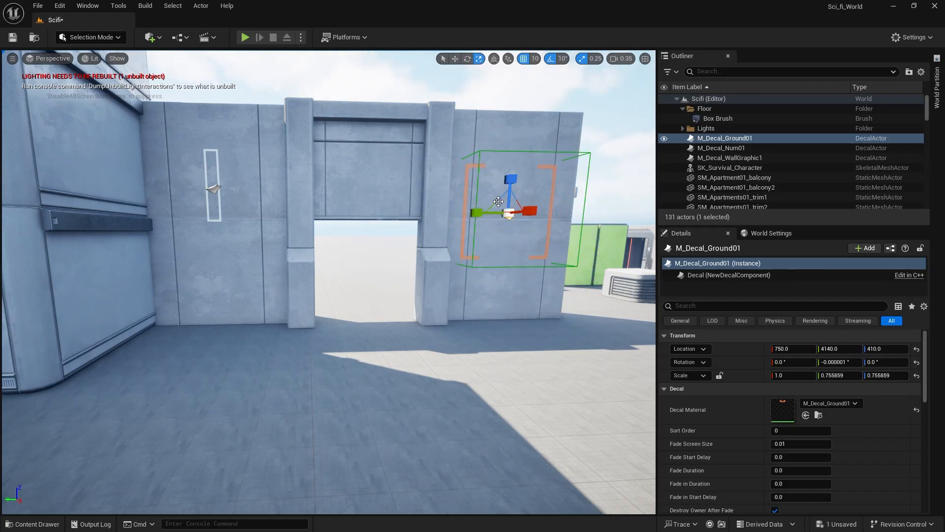
left_click_drag(513, 177, 510, 204)
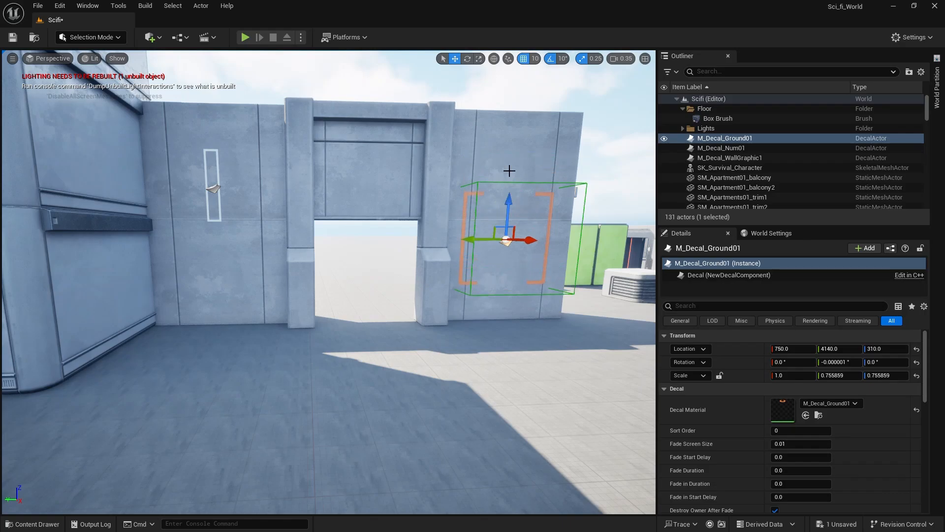
left_click(498, 102)
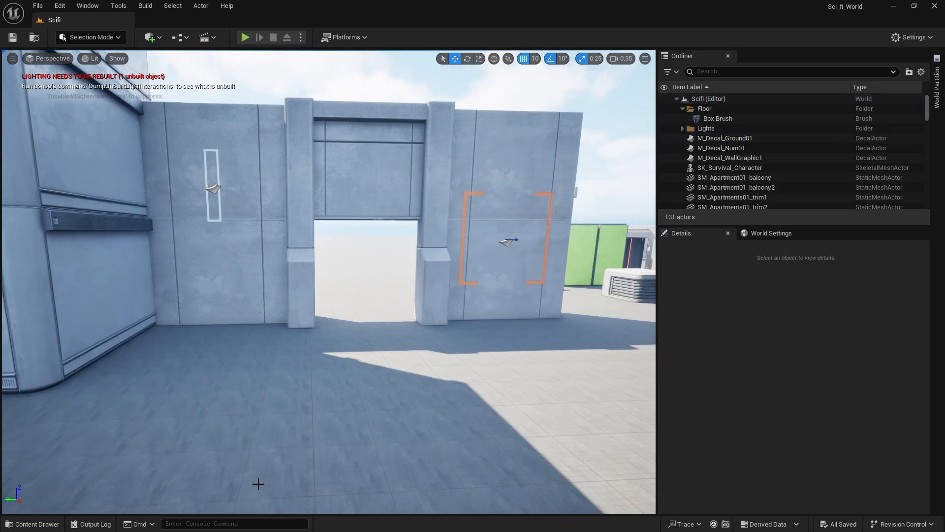
Place the M_DecalFace1 decal on the wall above the bracket decal and rotate it to 90°, 0°, 0° so the face reads upright.
left_click(53, 512)
left_click(50, 521)
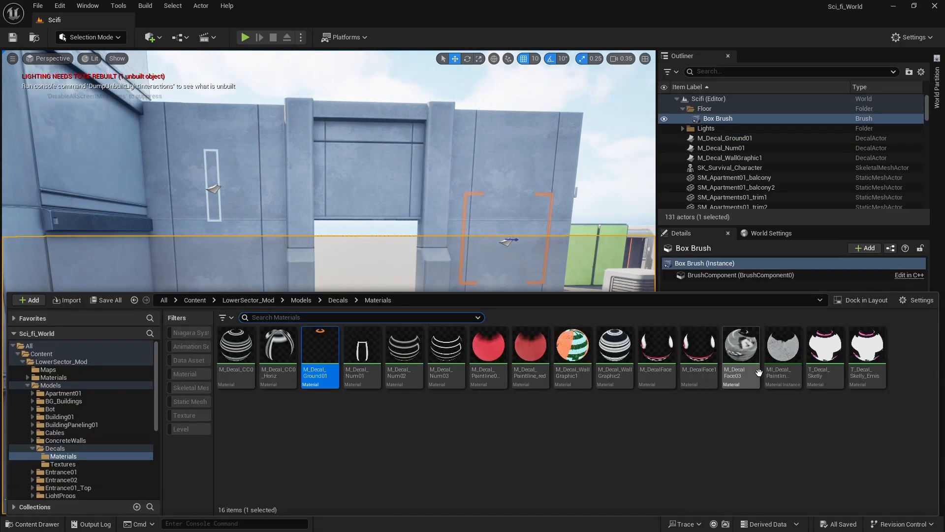
left_click_drag(717, 363, 506, 203)
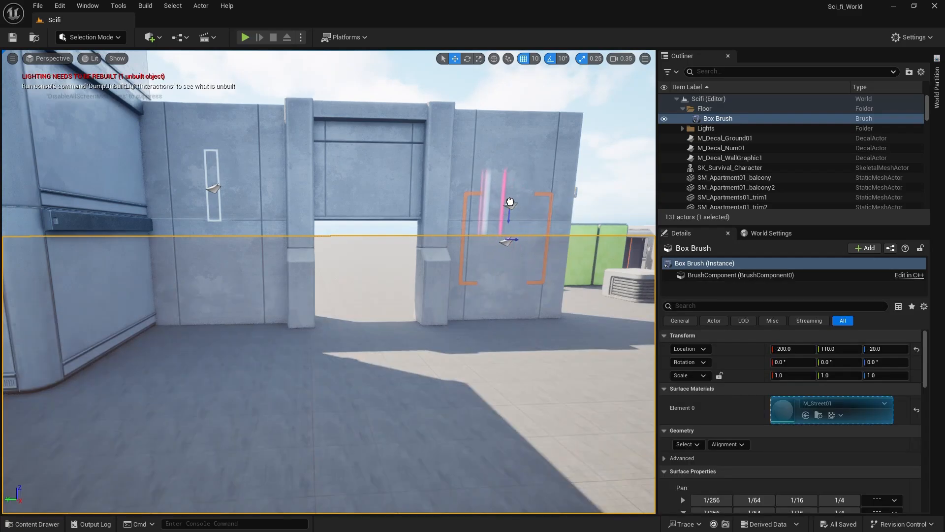
key("e")
left_click_drag(556, 228, 570, 209)
left_click_drag(482, 233, 512, 261)
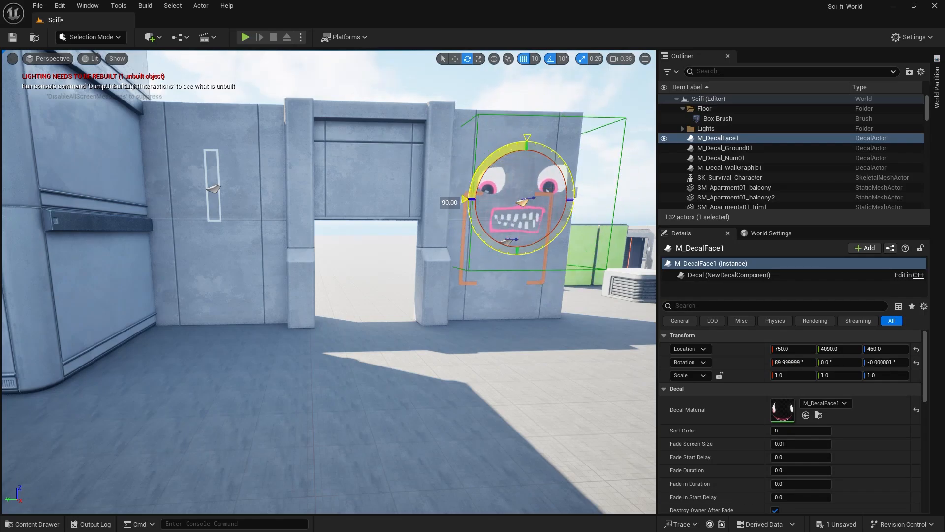
Move the face decal onto the panel above the gateway at Y 4680, Z 520, deselect it, and save the level.
key("w")
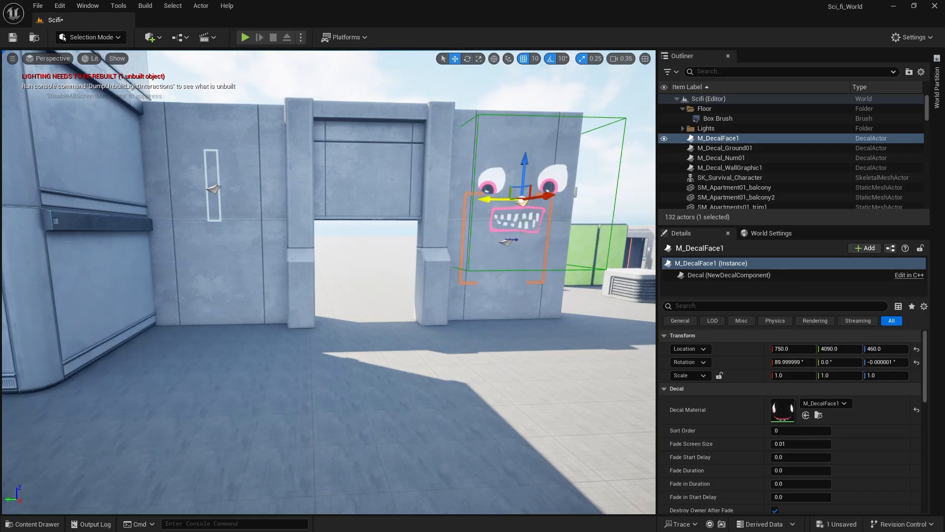
left_click_drag(512, 199, 352, 202)
left_click_drag(370, 170, 369, 148)
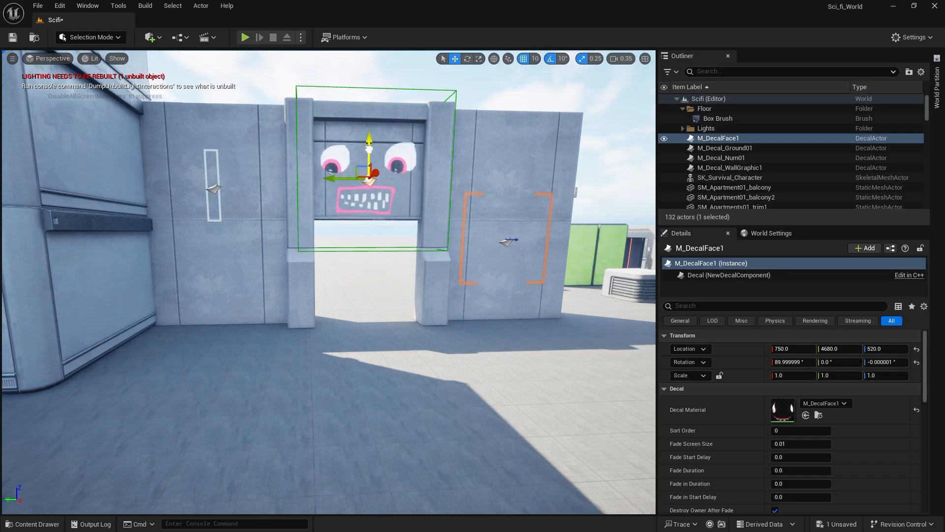
left_click(365, 73)
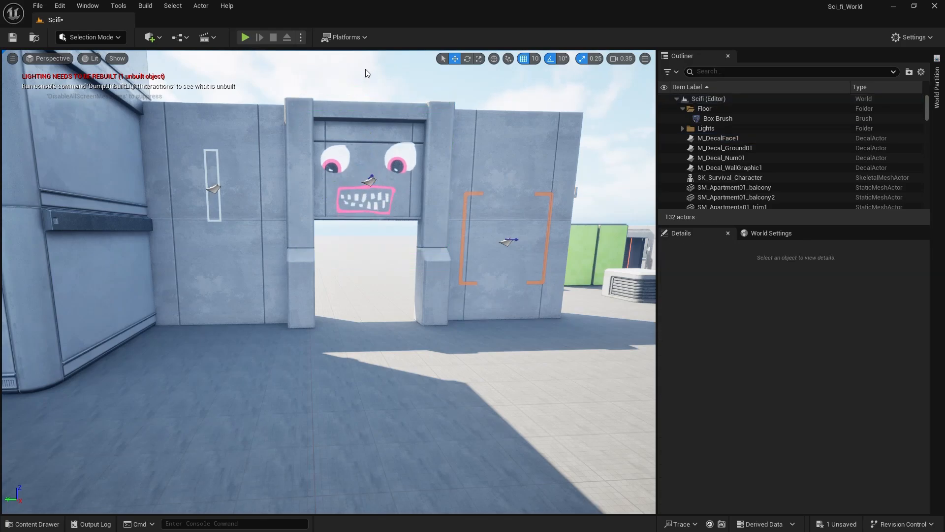
Place the SM_Entrance01_Door mesh from the Entrance01 folder in front of the gateway and delete it again.
left_click(35, 524)
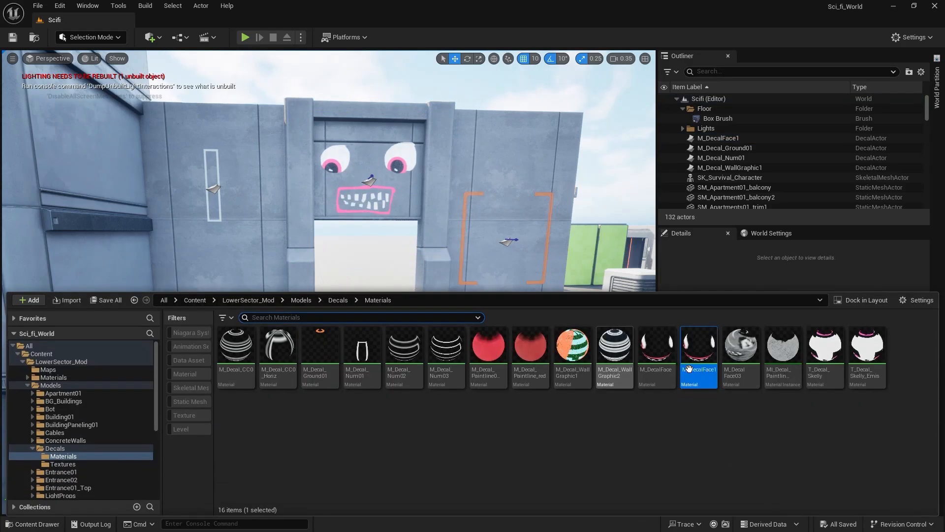
scroll(61, 474, "down", 2)
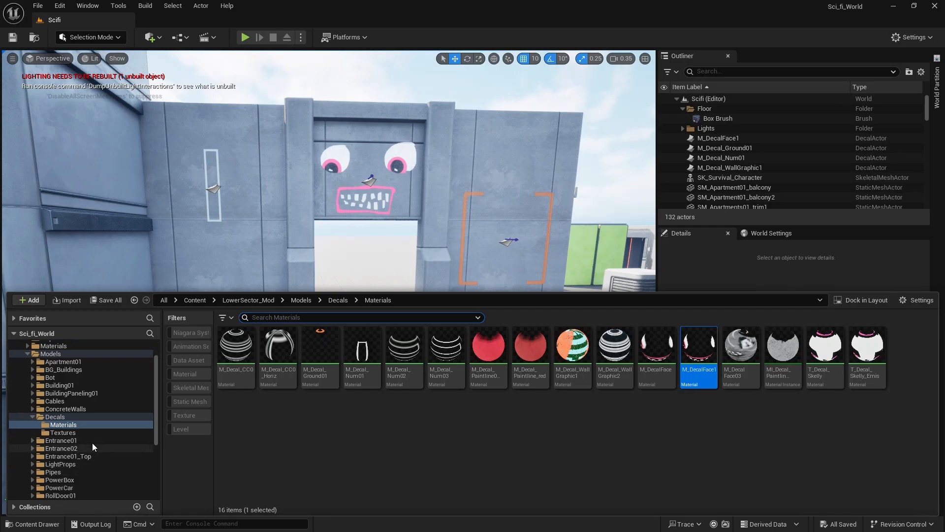
left_click(93, 439)
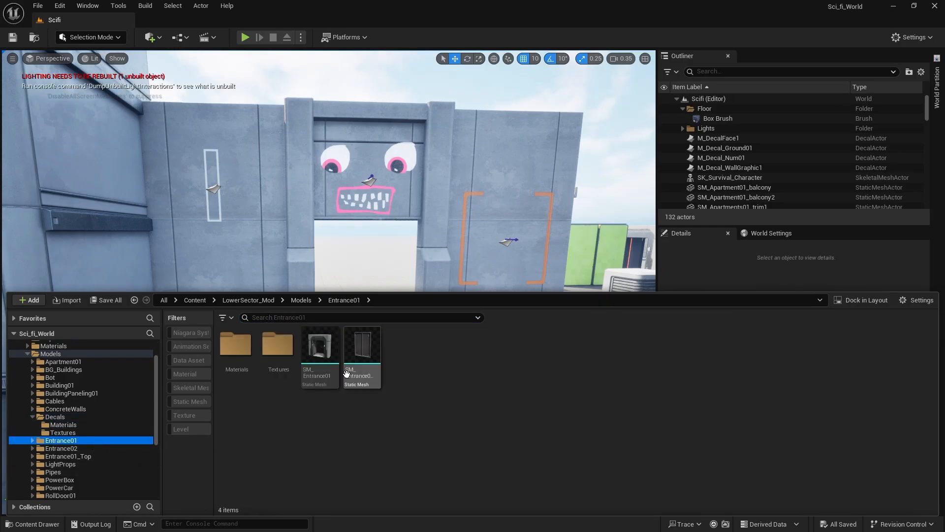
left_click_drag(351, 375, 496, 441)
key("Delete")
Place the SM_Entrance01 mesh on the ground in front of the gateway at X 1400, Y 4670, rotated -90° about Z.
left_click(53, 524)
right_click_drag(492, 394, 394, 473)
right_click_drag(276, 502, 263, 496)
key("s")
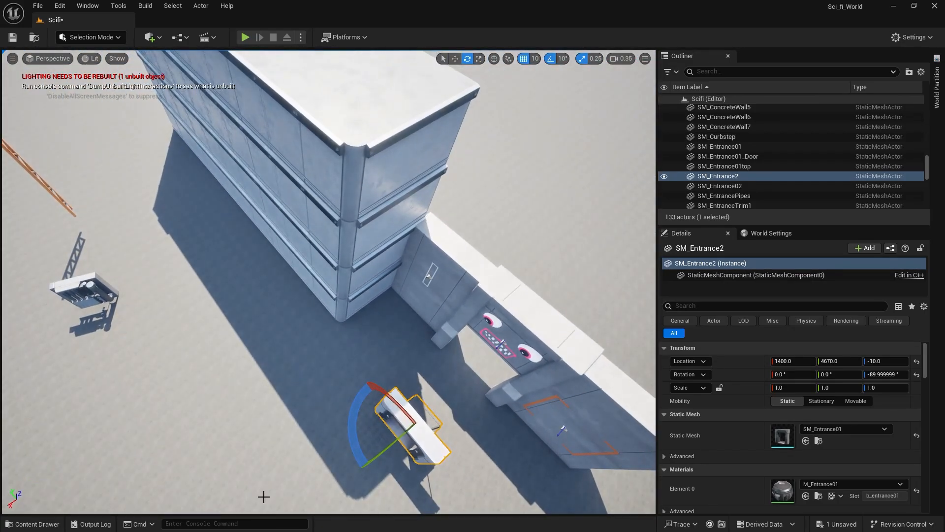
Rotate the entrance mesh to -180° about Z, move it along the building to X 2360, Y 8940, and save the level.
left_click_drag(357, 432, 406, 432)
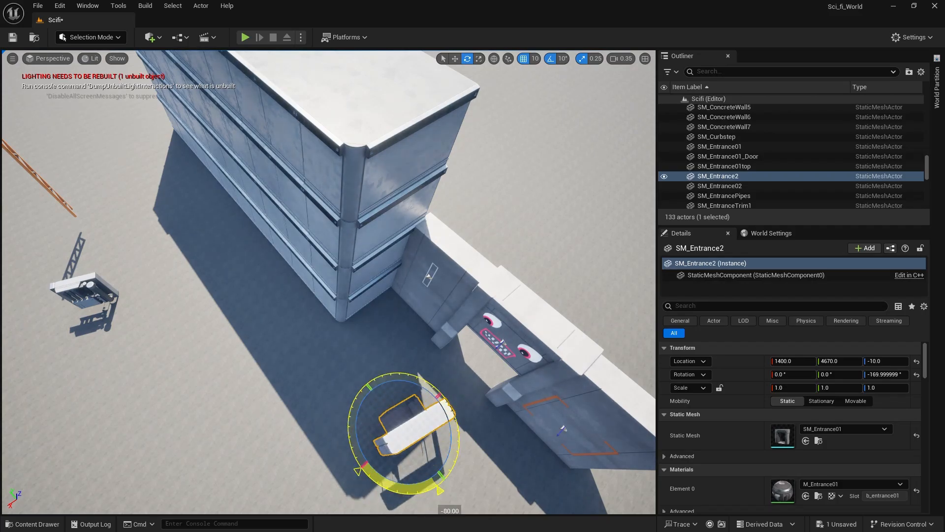
key("w")
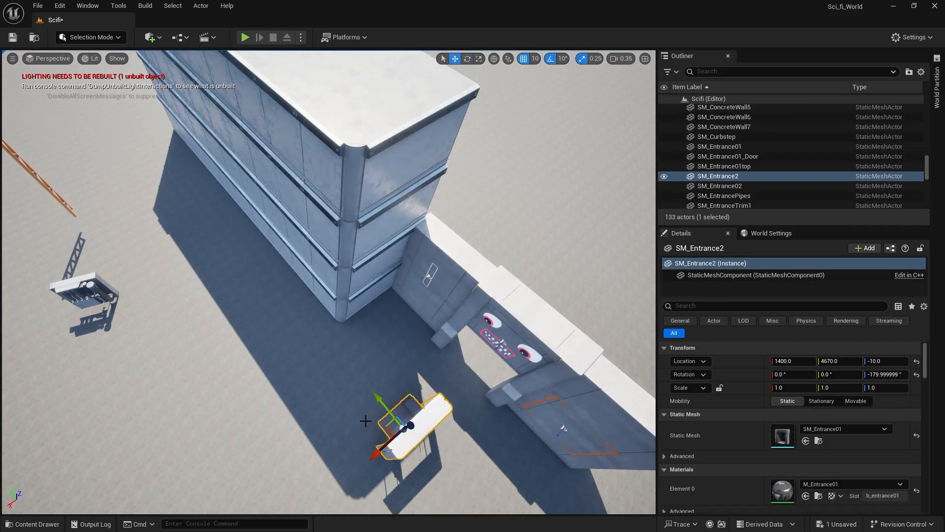
left_click_drag(393, 429, 59, 150)
right_click_drag(194, 323, 163, 268)
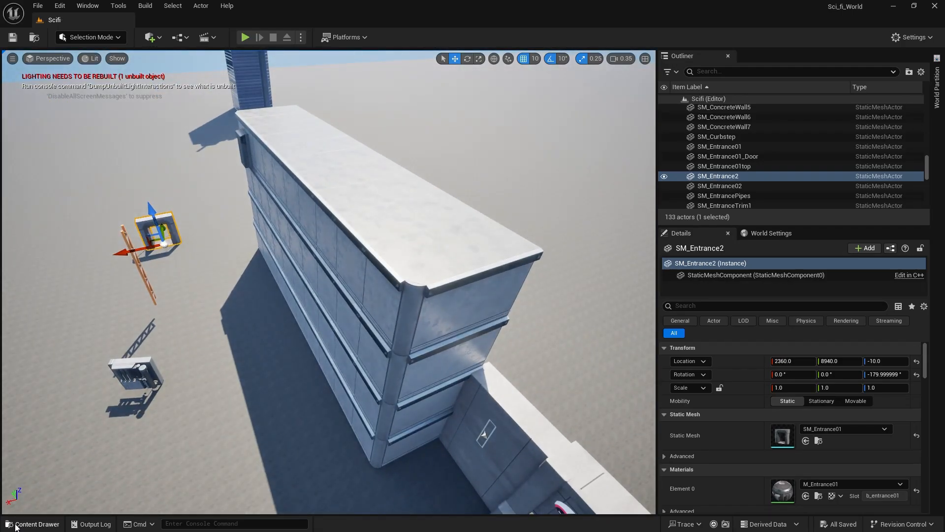
Place the SM_EntrancePipes mesh from the Entrance02 folder near the building corner and delete it again.
left_click(33, 523)
left_click(85, 448)
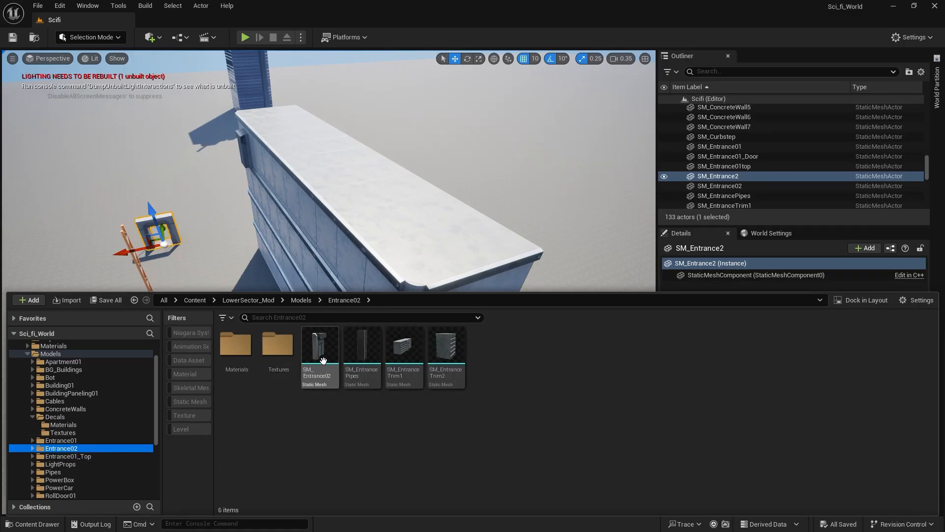
left_click_drag(363, 351, 419, 483)
right_click_drag(419, 483, 473, 485)
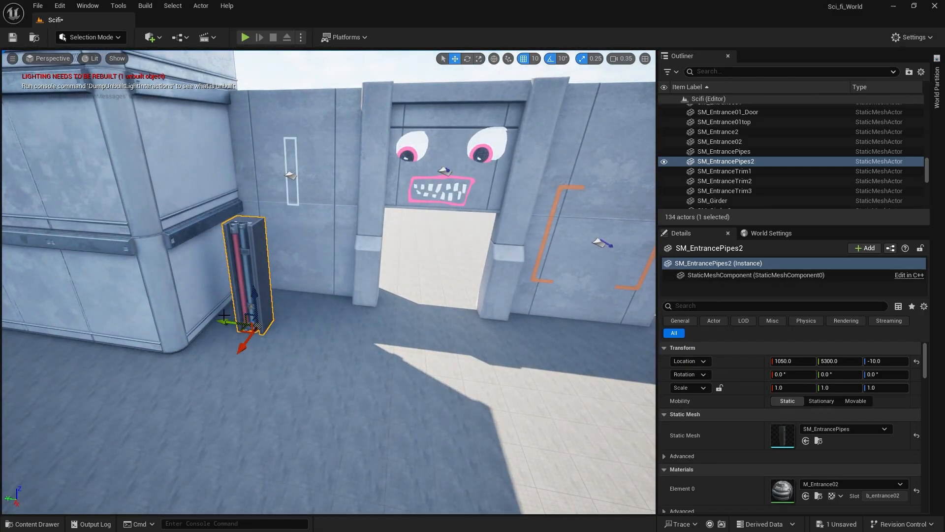
key("Delete")
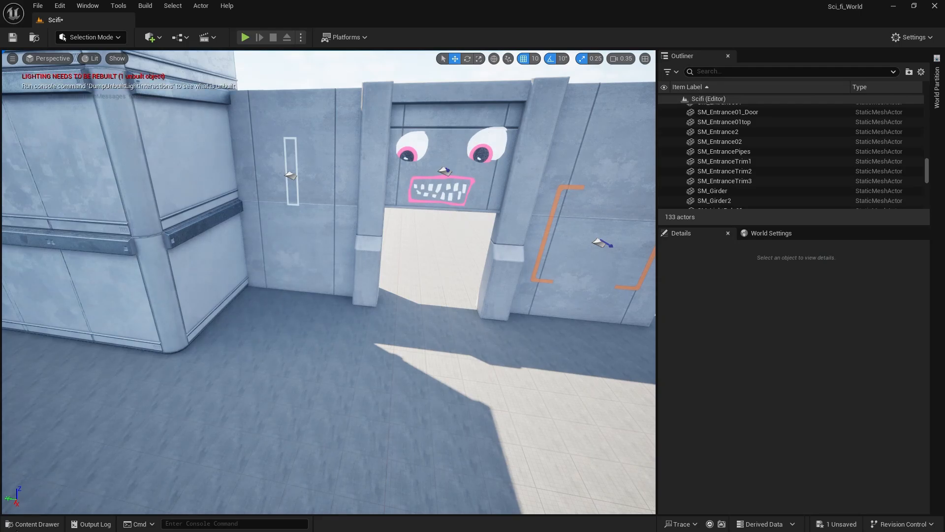
Place the SM_EntranceTrim1 mesh on the ground in front of the gateway at X 900, Y 4680.
left_click(17, 526)
mouse_move(410, 354)
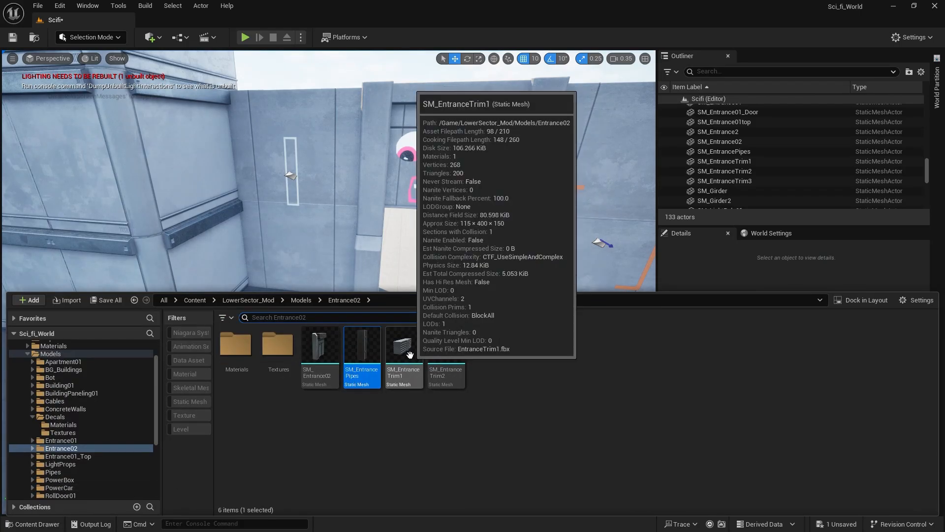
left_click_drag(410, 354, 428, 325)
right_click_drag(450, 418, 497, 392)
key("s")
key("w")
right_click_drag(377, 419, 359, 436)
key("q")
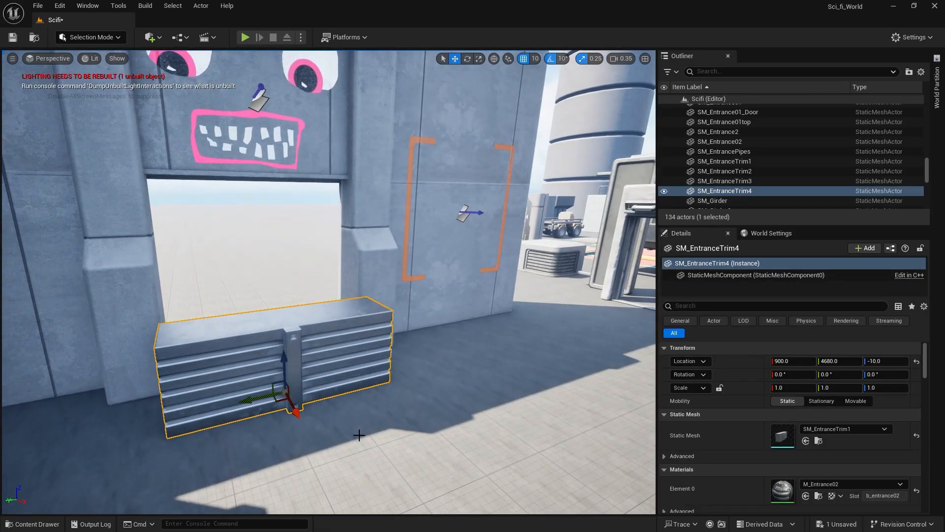
Move the trim barrier along X into the gateway opening at X 720.
left_click_drag(297, 413, 274, 382)
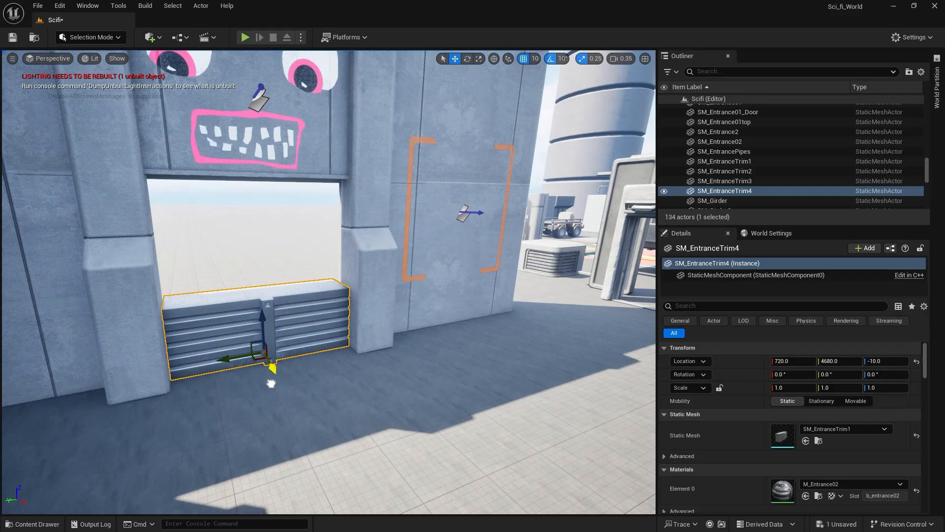
right_click_drag(274, 382, 305, 374)
right_click_drag(217, 435, 325, 440)
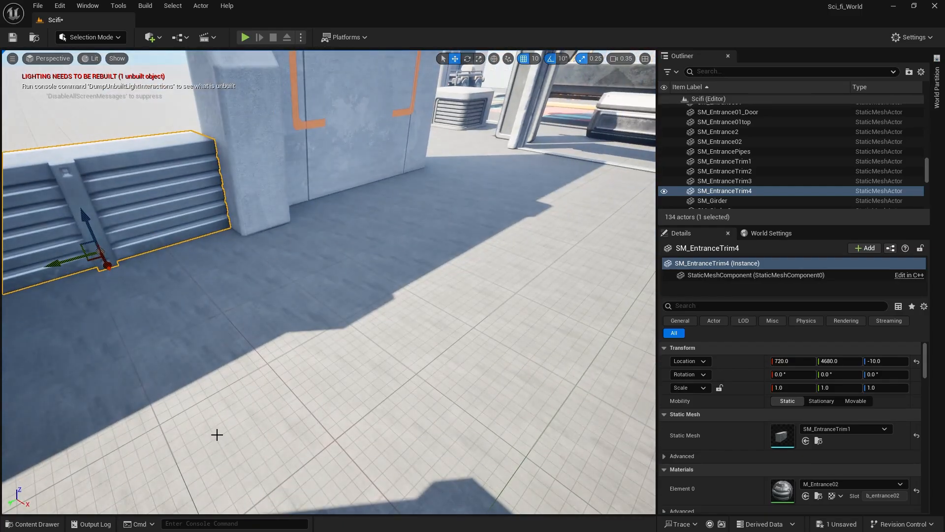
Place the SM_EntranceTrim2 mesh on the ground beside the gateway and delete it again.
left_click(34, 524)
left_click_drag(441, 352, 400, 311)
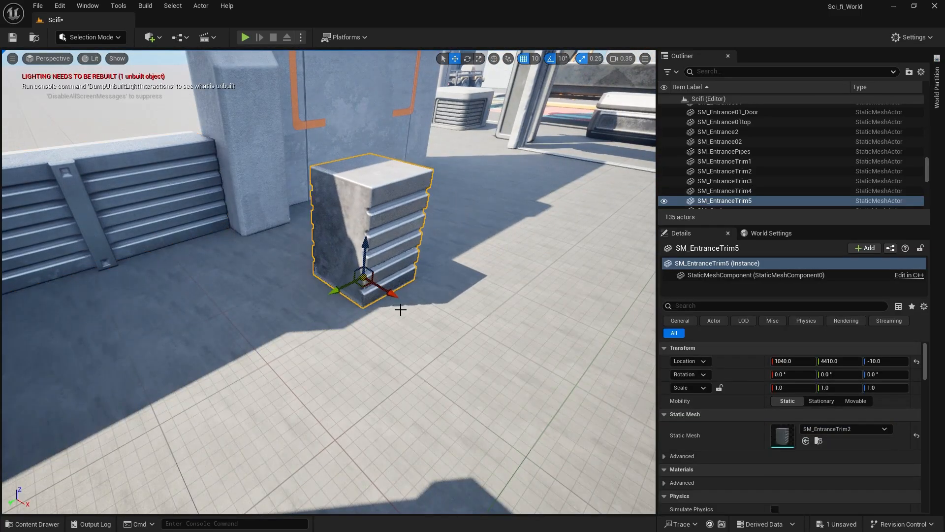
right_click_drag(400, 310, 344, 315)
key("Delete")
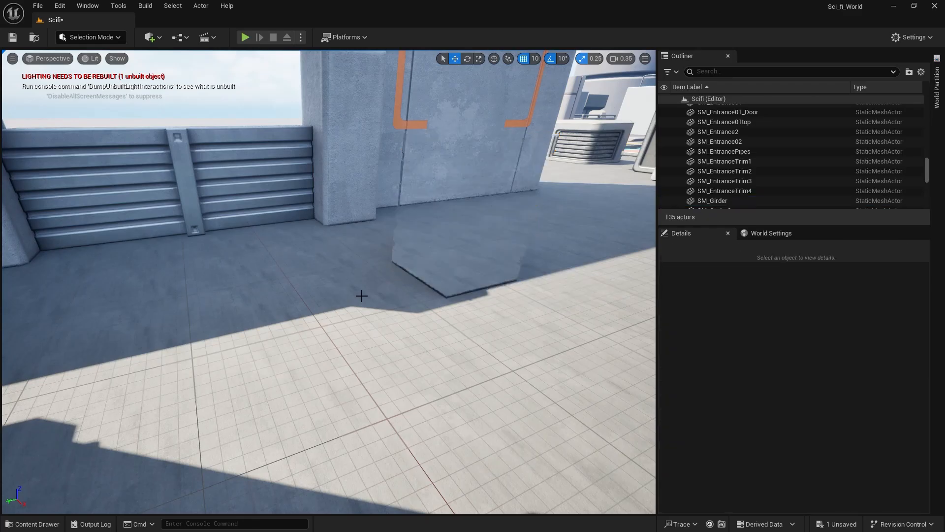
Place the SM_Entrance02 mesh on the ground in front of the gateway at X 990, Y 4450.
left_click(34, 524)
left_click_drag(317, 362, 403, 259)
right_click_drag(403, 260, 377, 236)
mouse_move(415, 415)
right_mouse_down()
mouse_move(411, 404)
mouse_move(414, 415)
right_mouse_up()
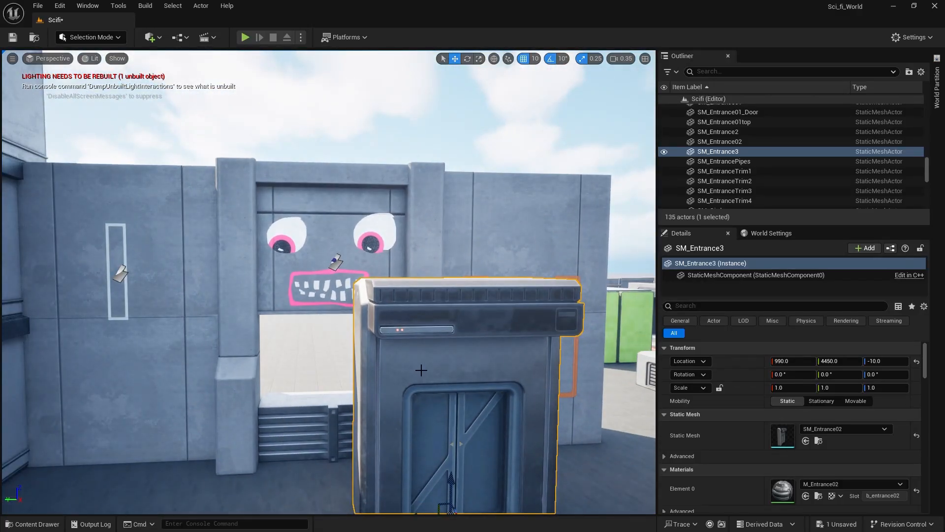
Delete the door entrance in front of the gateway and stack two copies of the trim barrier upward to fill the opening.
key("Delete")
left_click(337, 414)
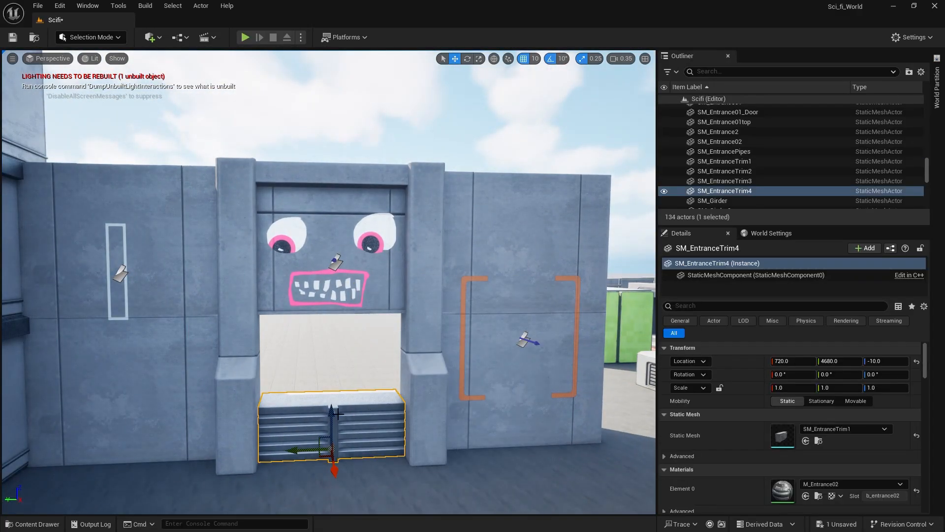
left_click_drag(330, 411, 333, 326, "alt")
left_click(356, 139)
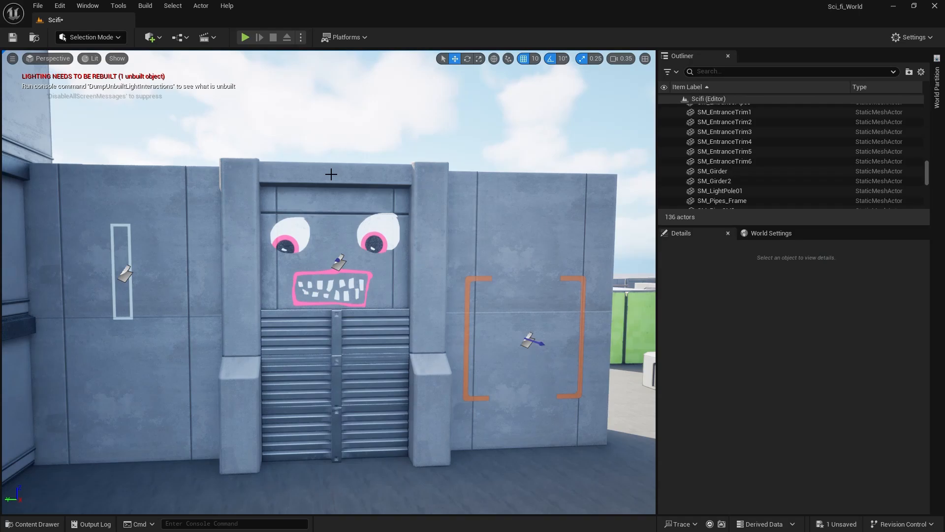
Move the three stacked trim barriers deeper into the gateway along X to 670.
right_click_drag(343, 294, 392, 306)
mouse_move(304, 321)
right_mouse_down()
mouse_move(362, 315)
mouse_move(304, 321)
right_mouse_up()
right_click_drag(225, 359, 223, 360)
left_click(221, 357)
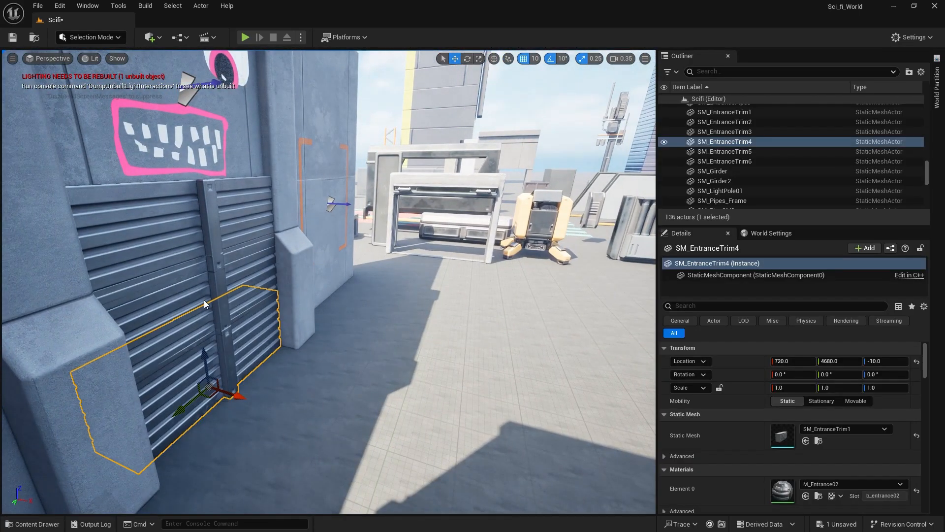
left_click(202, 300, "ctrl")
left_click(172, 241, "ctrl")
right_click_drag(224, 266, 210, 266)
left_click_drag(245, 268, 224, 267)
key("d")
right_click_drag(224, 266, 112, 252)
key("s")
left_click(326, 114)
right_click_drag(302, 174, 280, 216)
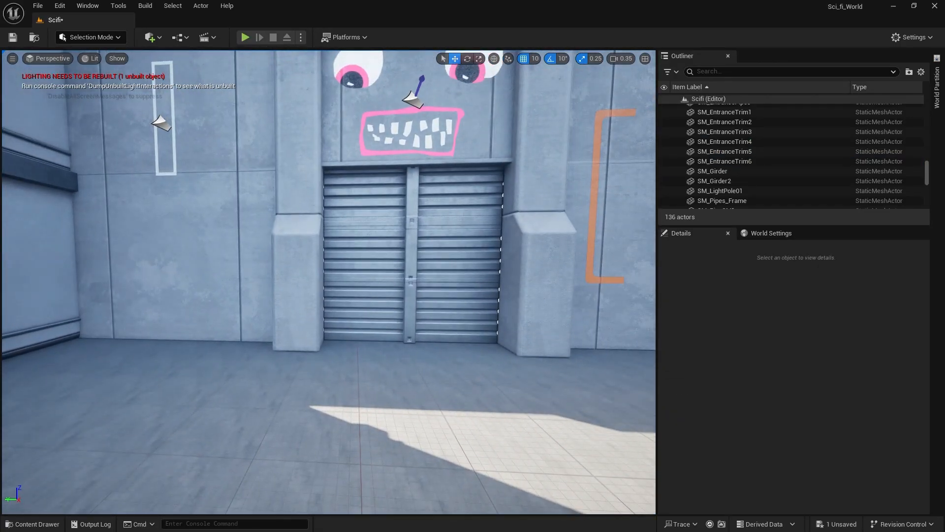
Scale the three stacked trim barriers slightly wider along Y to close the gaps beside the pillars, and save the level.
right_click_drag(389, 202, 395, 202)
left_click(435, 220)
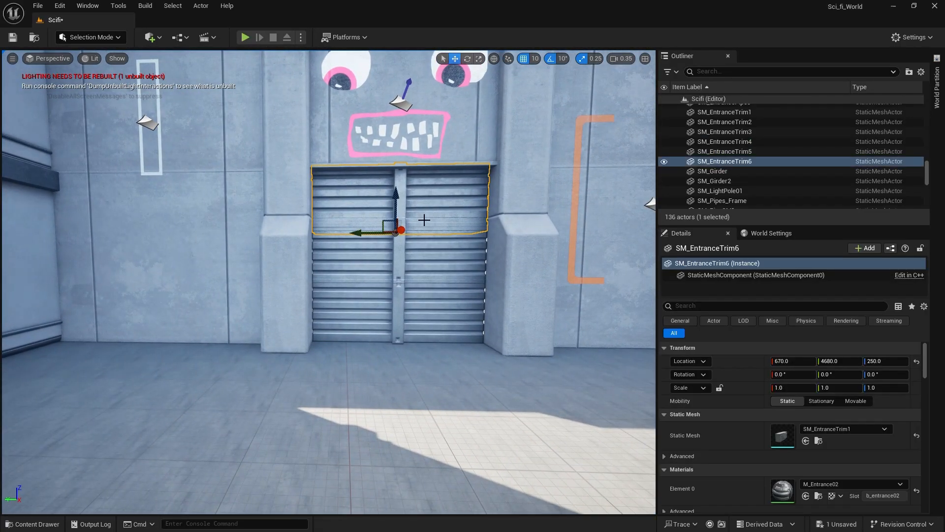
left_click(426, 259, "ctrl")
left_click(429, 309, "ctrl")
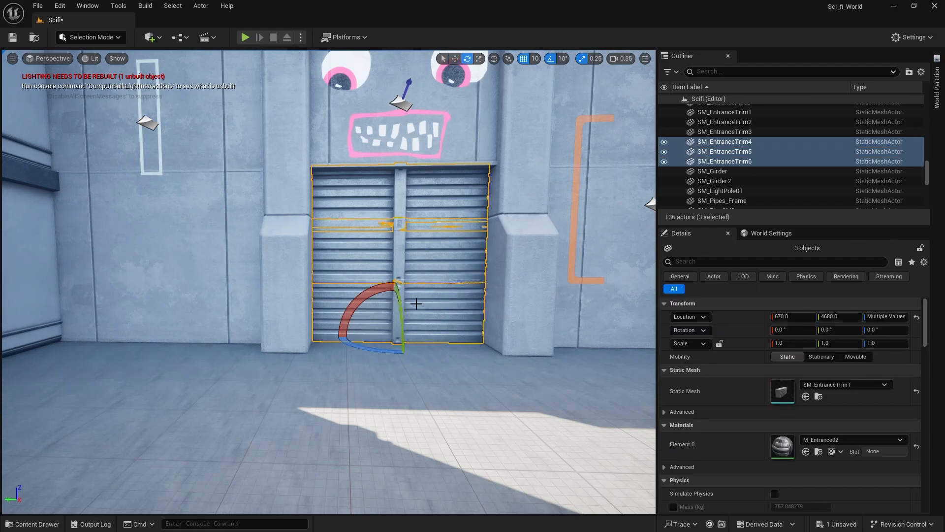
key("r")
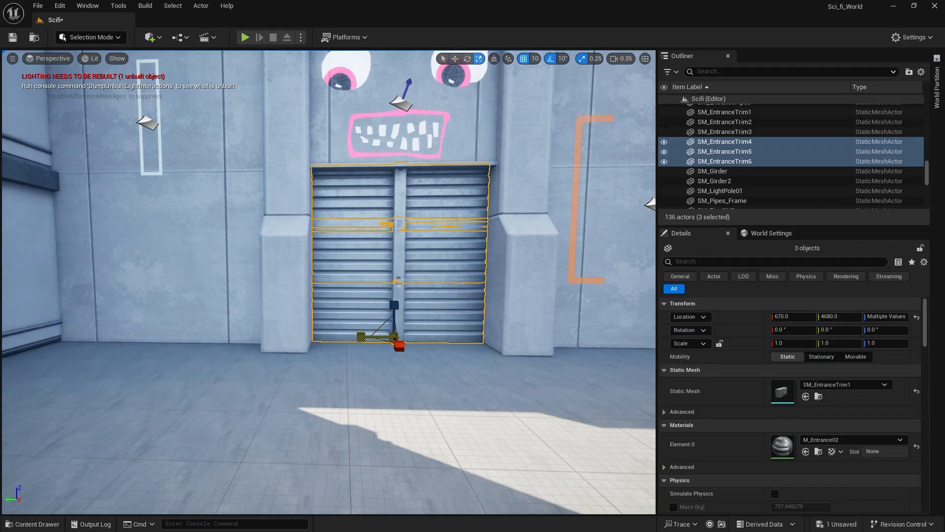
left_click_drag(361, 337, 368, 349)
left_click(387, 381)
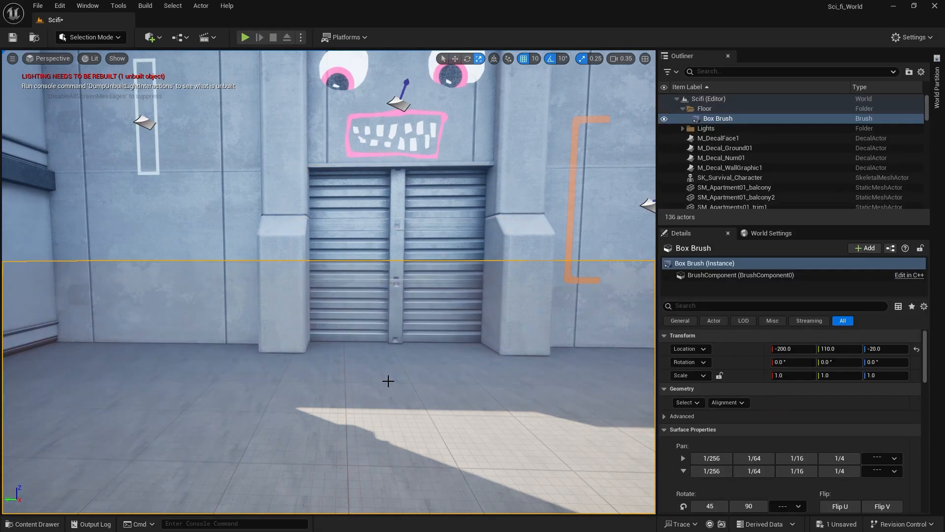
right_click_drag(388, 293, 409, 144)
left_click(399, 94)
right_click_drag(403, 244, 381, 290)
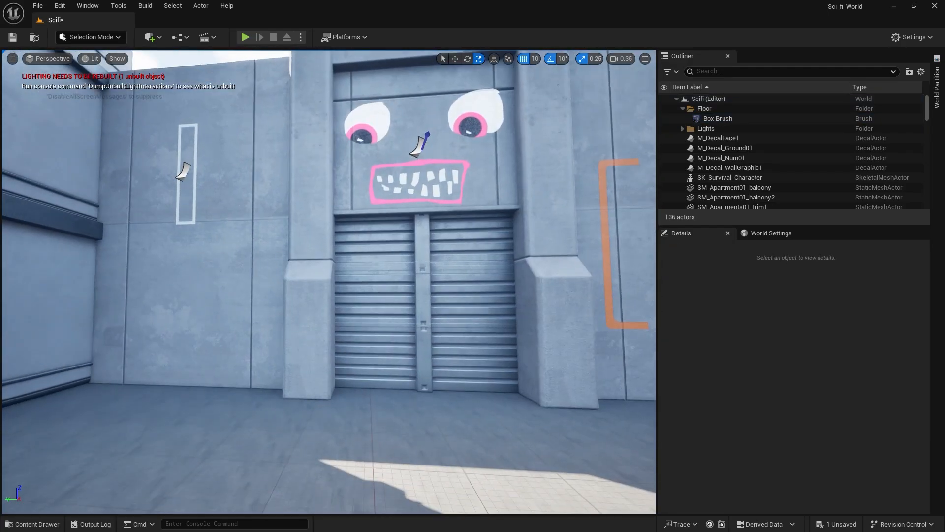
key("ctrl+s")
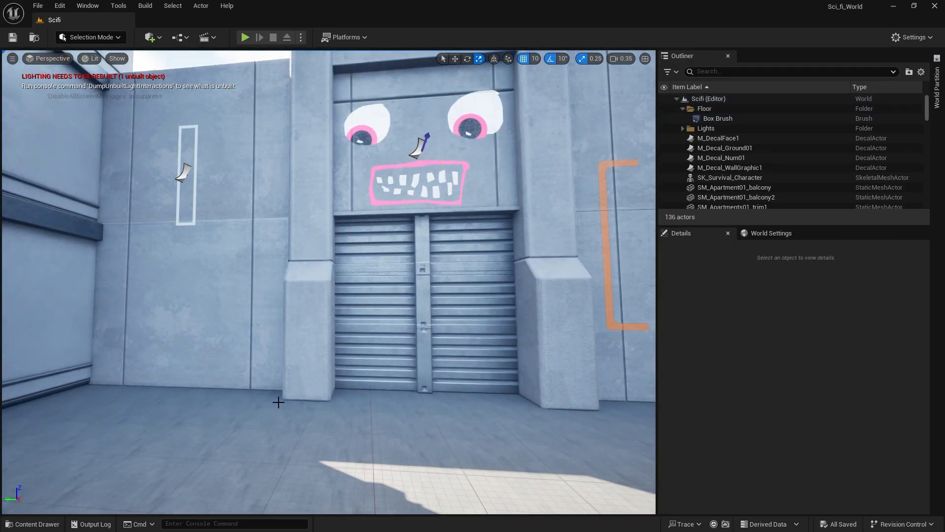
Try the SM_Entrance01top mesh on the ground in front of the gateway at X 870, Y 4490, and delete it again.
left_click(34, 523)
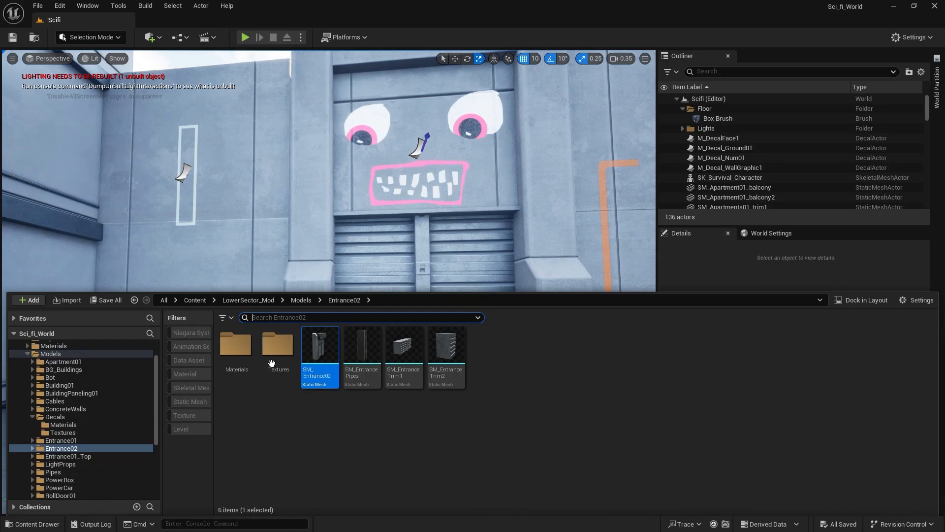
left_click(88, 460)
mouse_move(316, 376)
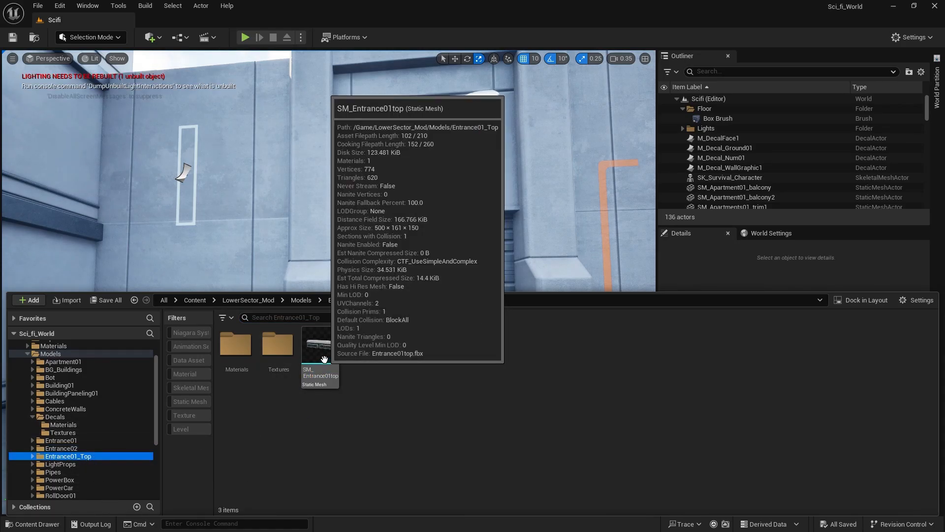
left_click_drag(324, 359, 436, 428)
right_click_drag(435, 428, 437, 429)
key("e")
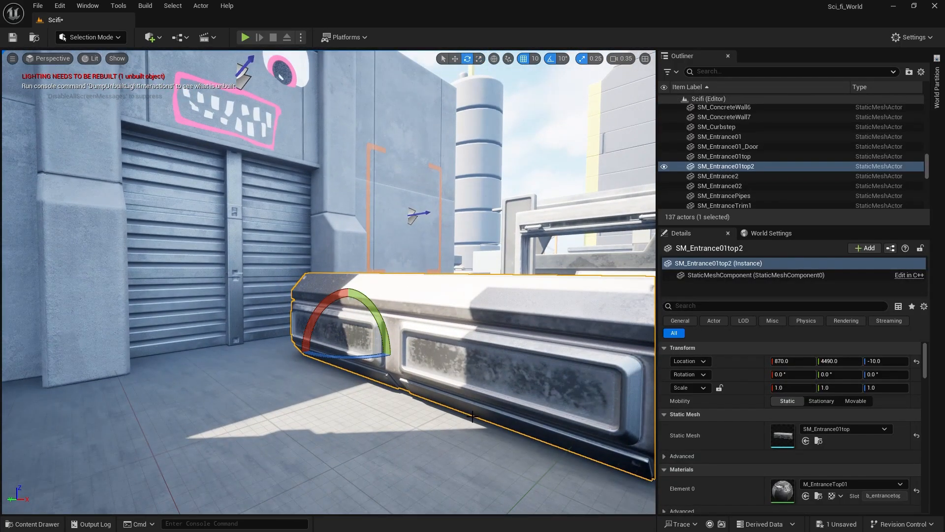
left_click_drag(362, 354, 344, 370)
right_click_drag(345, 369, 345, 370)
left_click_drag(330, 295, 328, 305)
right_click_drag(328, 304, 328, 305)
right_click_drag(337, 352, 338, 352)
key("Delete")
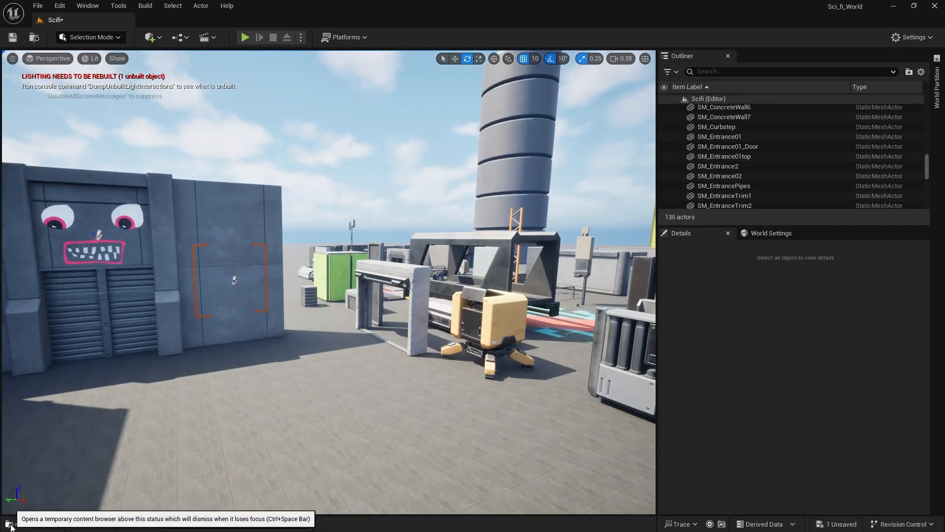
left_click(32, 523)
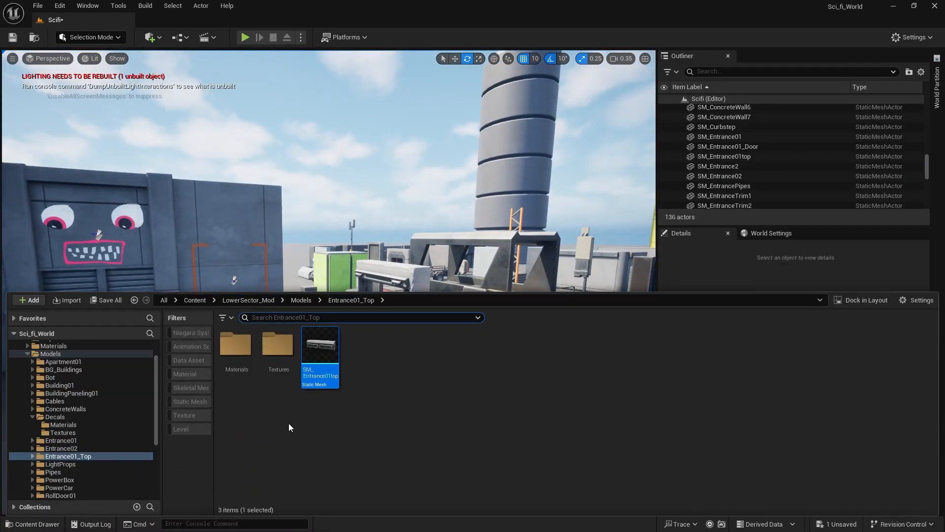
left_click(76, 466)
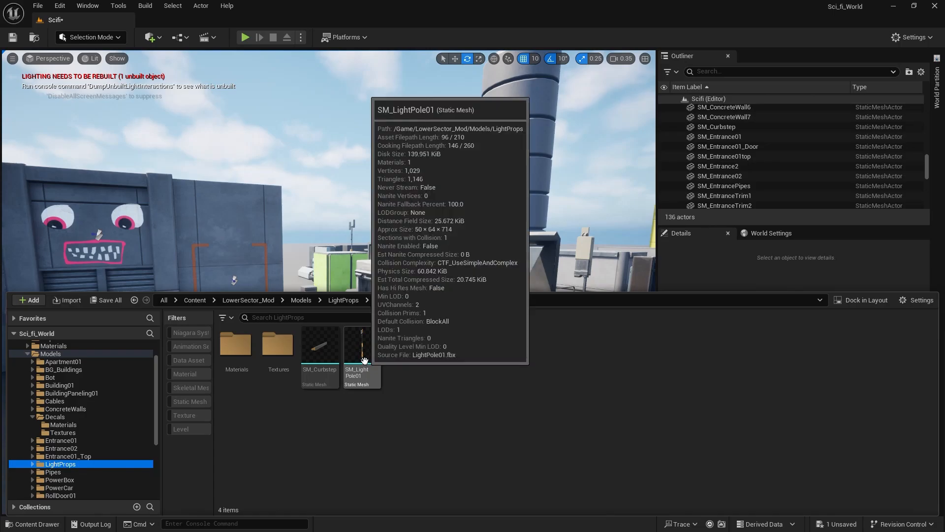
left_click_drag(365, 362, 73, 522)
right_click_drag(176, 448, 168, 455)
Place the SM_Pipes_Frame mesh by the wall between building and gateway at X 750, Y 5220, and rotate it 90° about X.
left_click(38, 524)
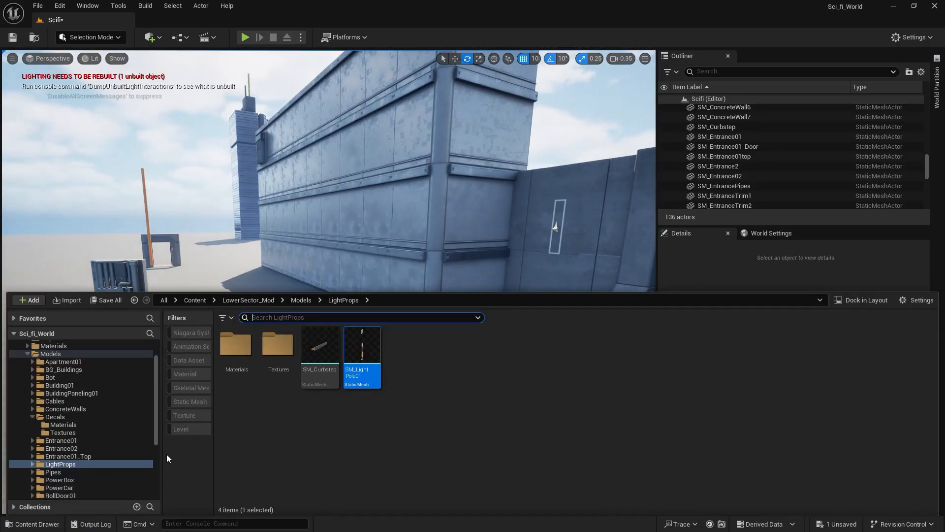
left_click(54, 473)
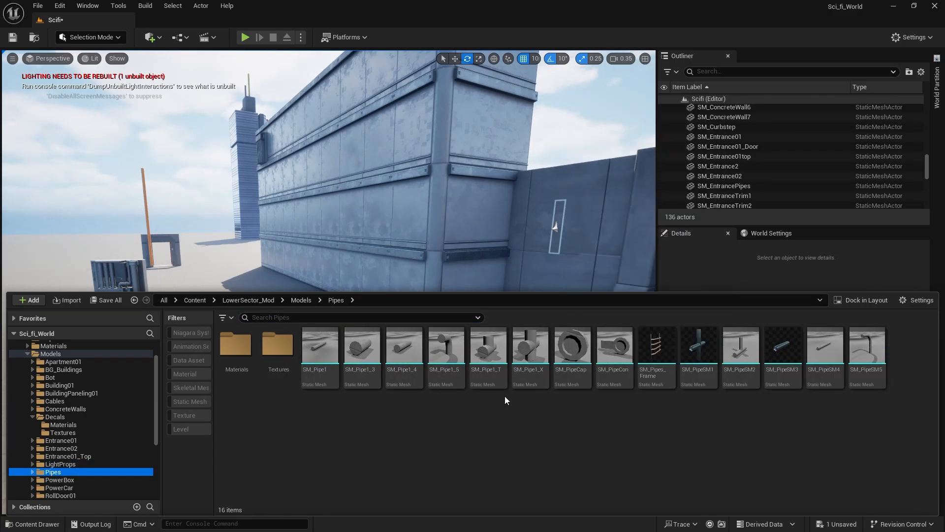
left_click_drag(640, 379, 547, 330)
right_click_drag(547, 330, 581, 345)
key("w")
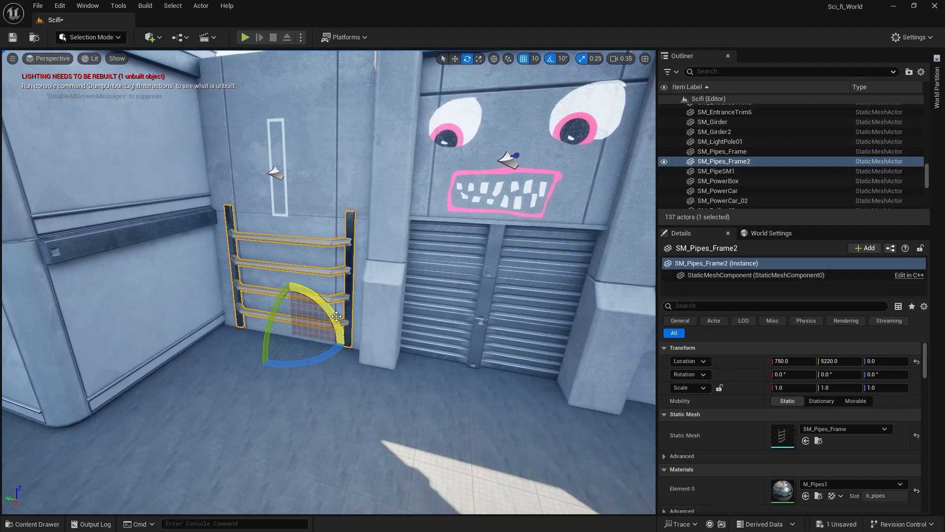
left_click_drag(344, 316, 244, 352)
Move the pipe frame up the concrete wall to Y 5020, Z 640, and save the level.
key("w")
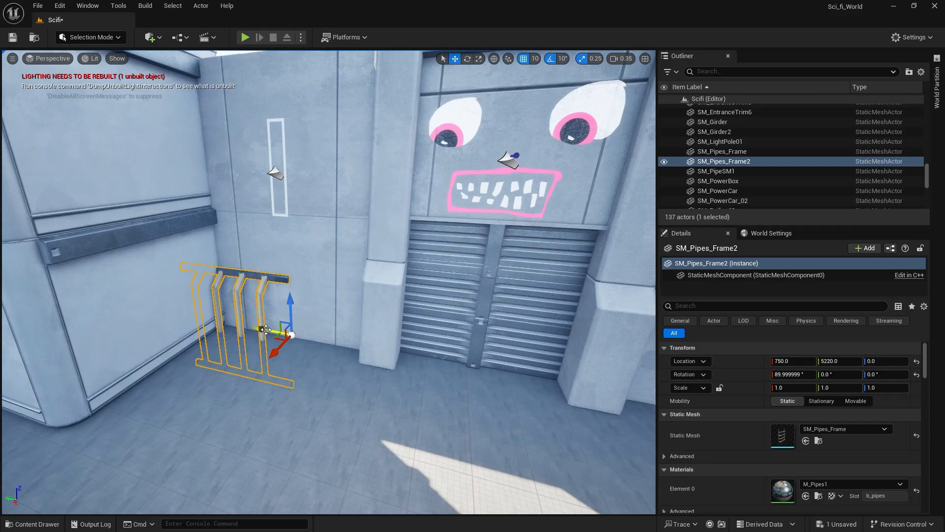
left_click_drag(279, 321, 347, 123)
right_click_drag(376, 285, 307, 206)
scroll(293, 211, "up", 2)
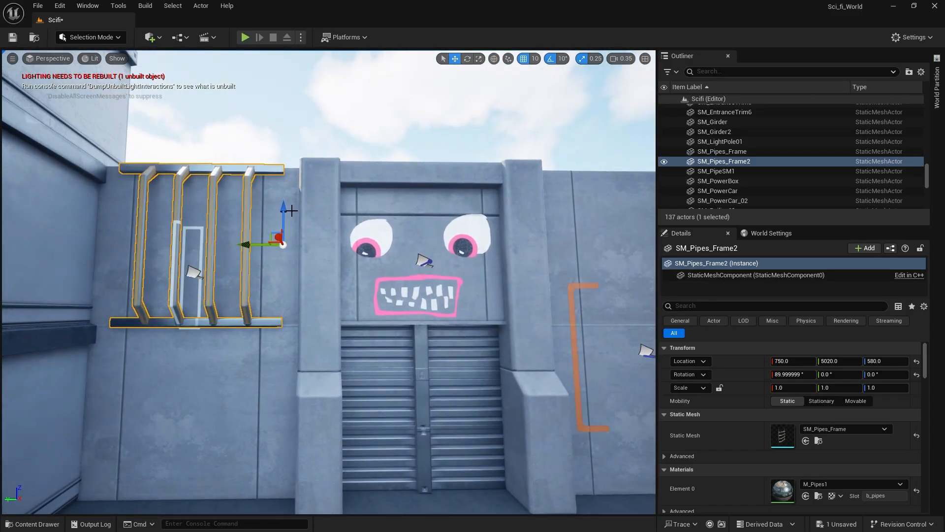
left_click_drag(282, 208, 284, 187)
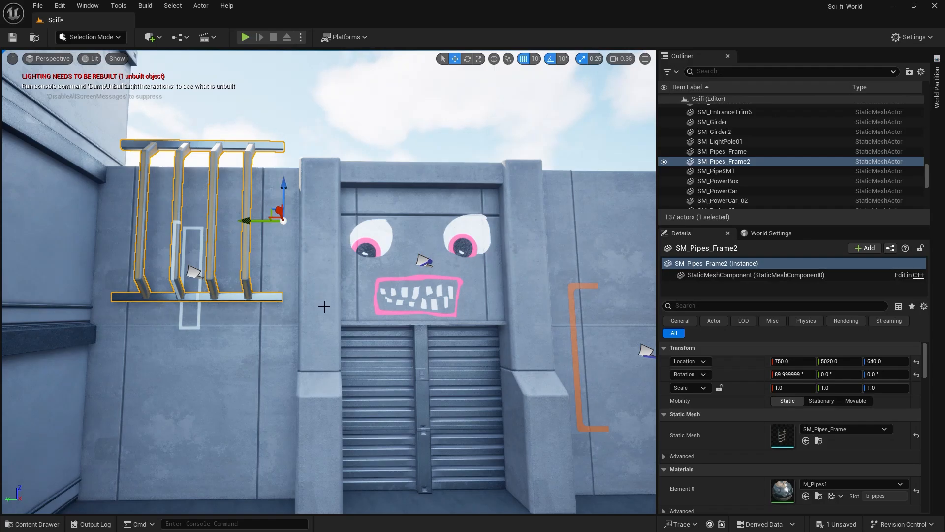
mouse_move(332, 294)
right_mouse_down()
mouse_move(305, 389)
mouse_move(320, 291)
right_mouse_up()
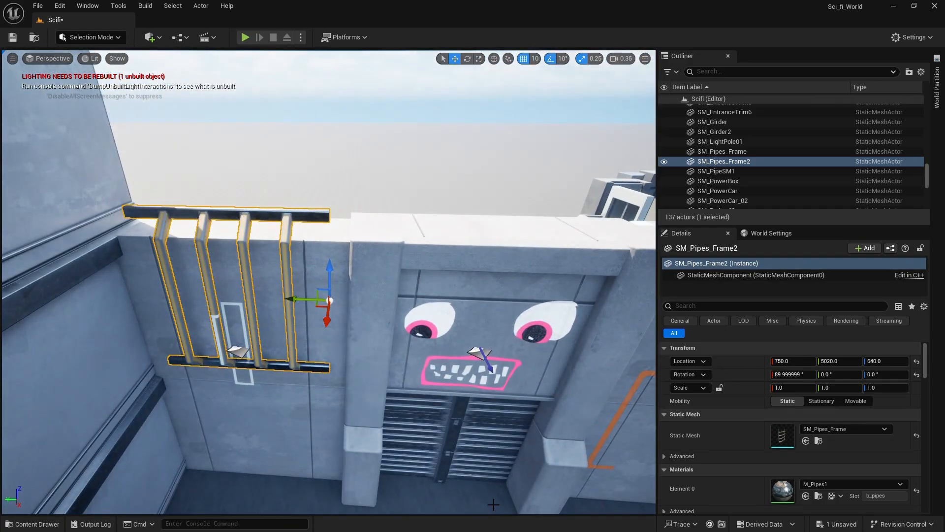
key("ctrl+s")
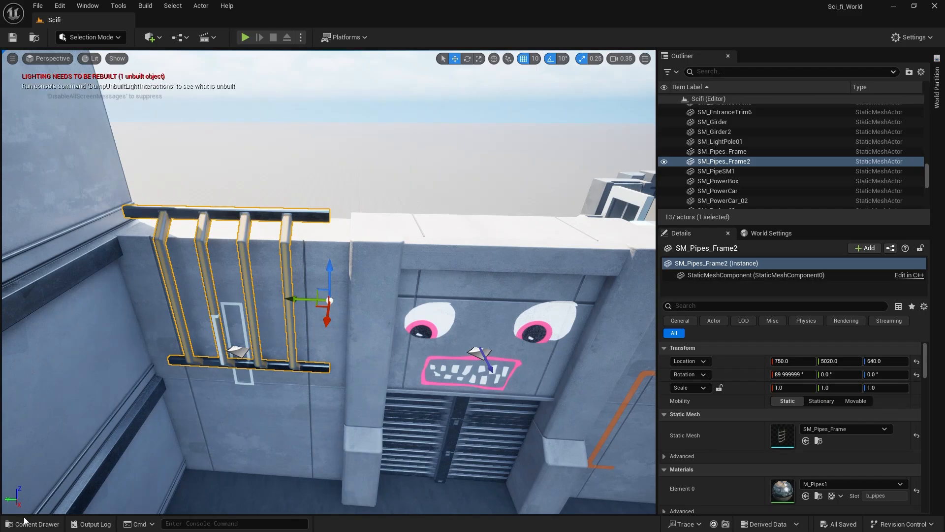
Look through the LowerSector_Mod model folders from PowerBox to Workshop for further meshes to use.
left_click(24, 520)
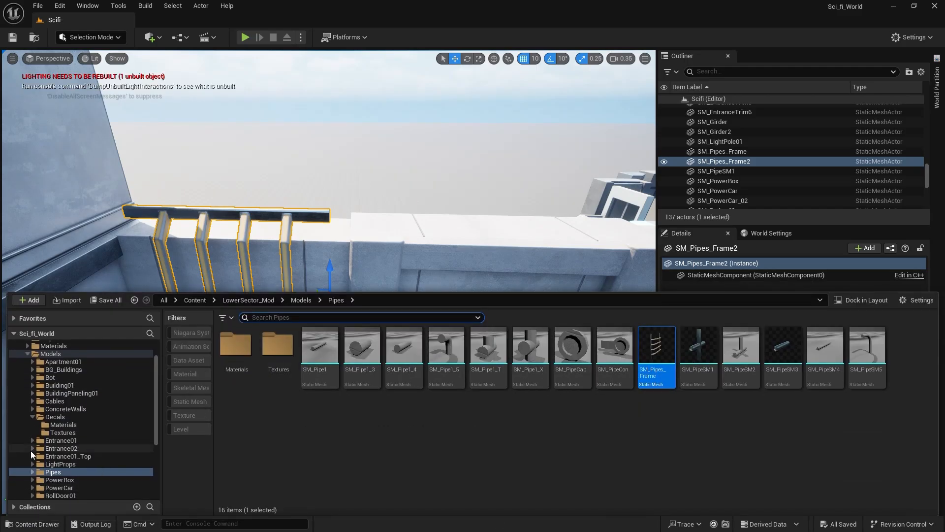
scroll(76, 446, "down", 2)
left_click(89, 449)
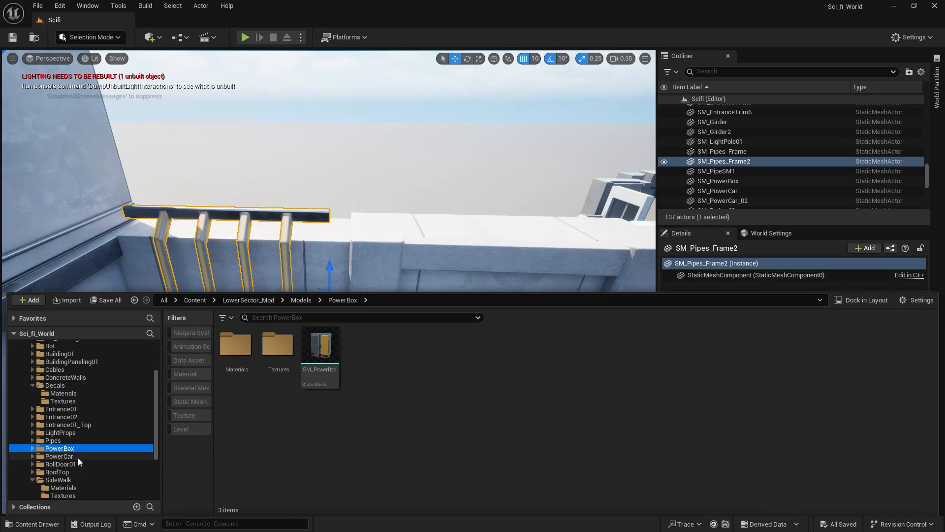
left_click(86, 457)
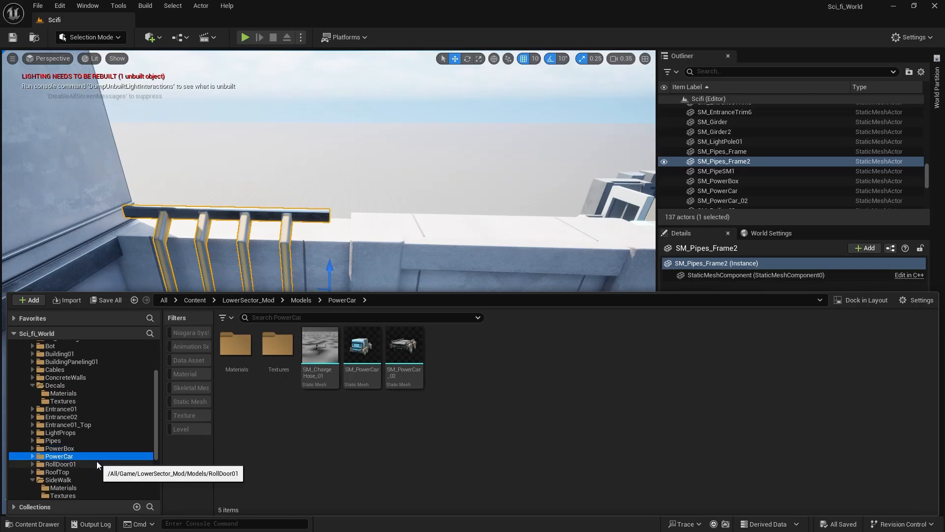
left_click(96, 464)
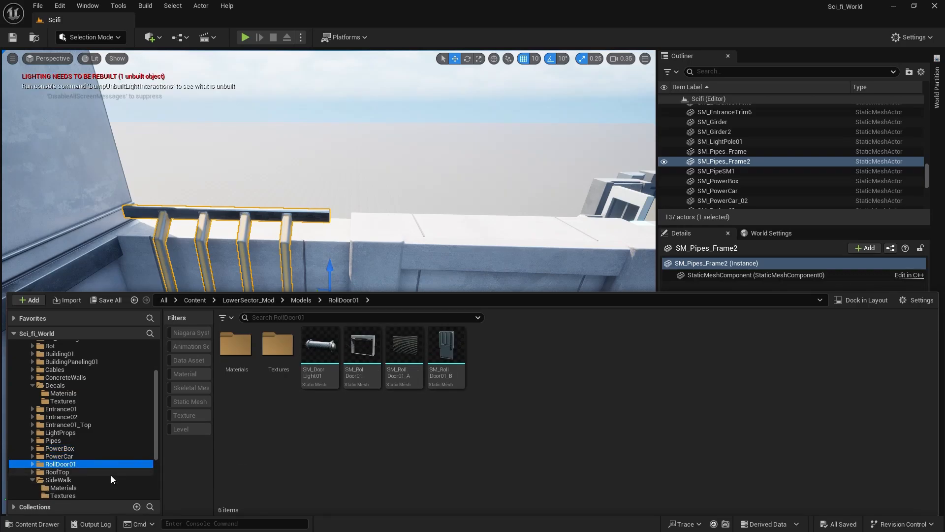
left_click(90, 473)
scroll(91, 465, "down", 2)
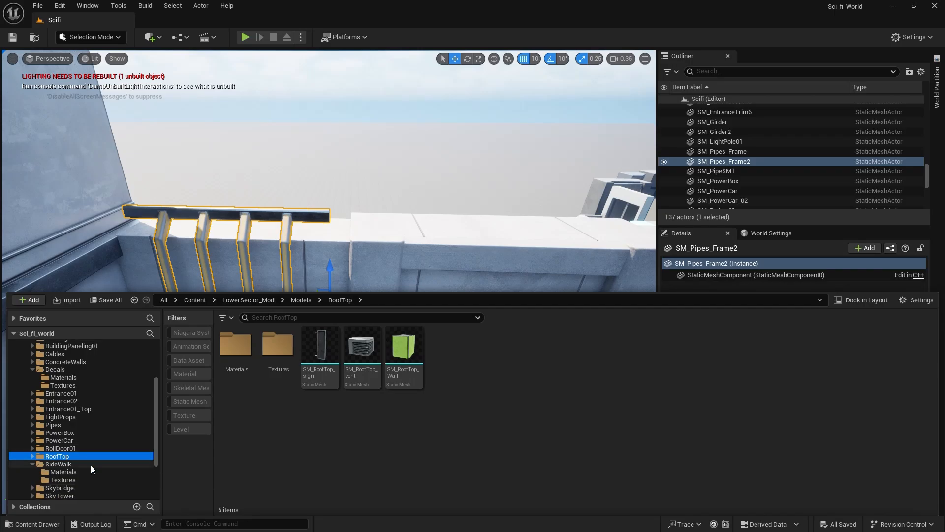
left_click(76, 448)
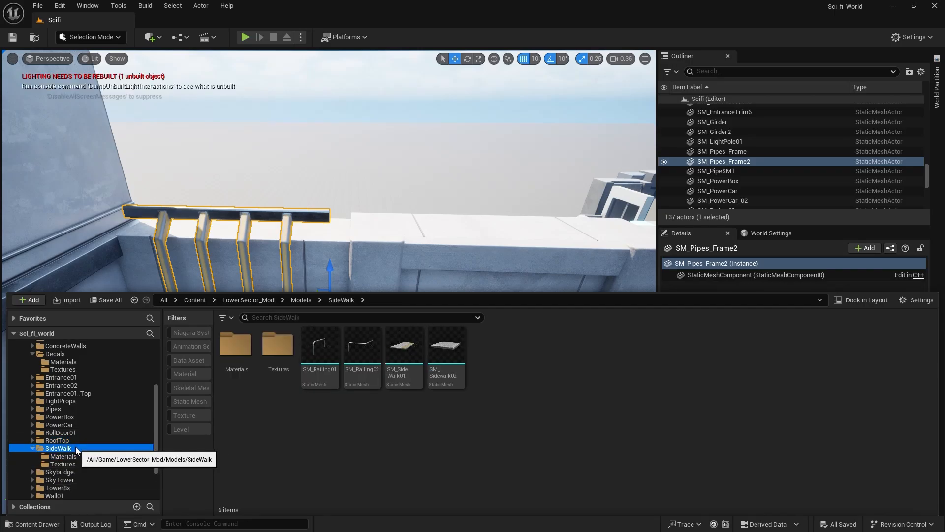
left_click(84, 472)
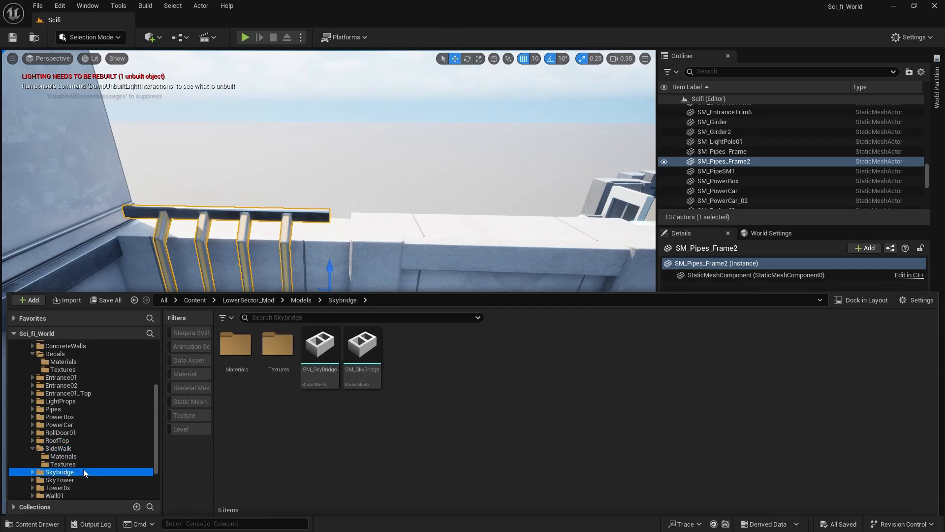
left_click(66, 479)
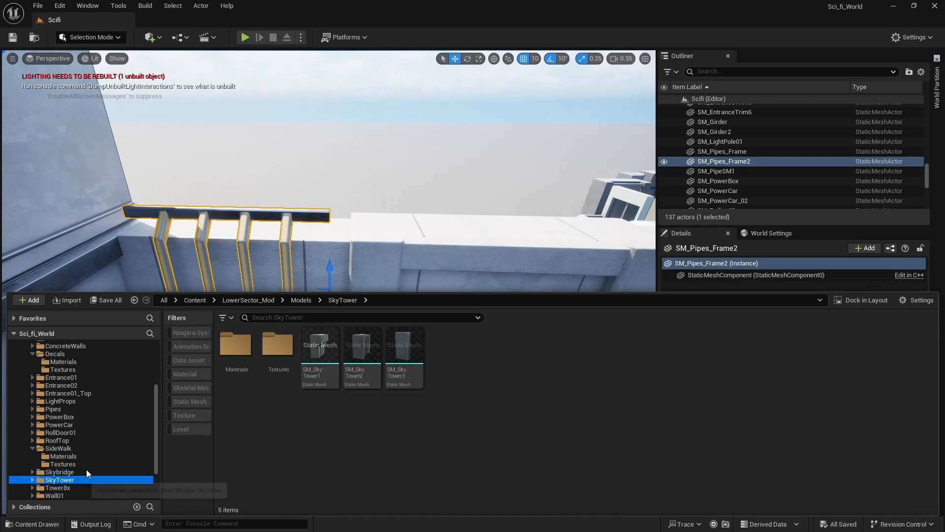
scroll(96, 462, "down", 3)
left_click(86, 439)
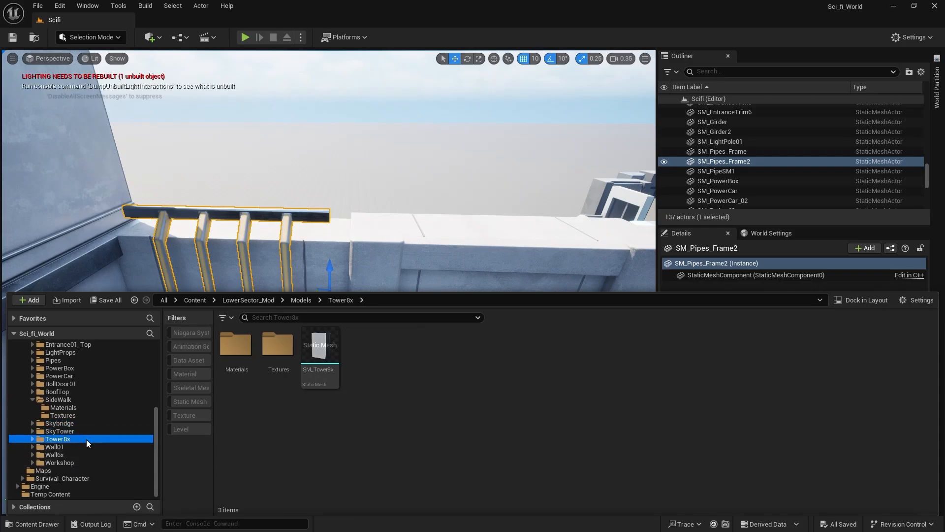
left_click(82, 447)
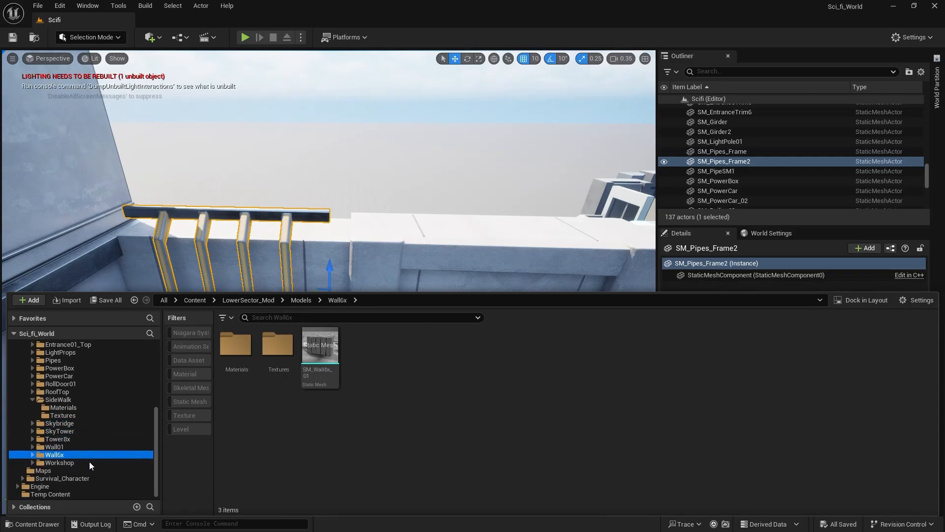
left_click(88, 462)
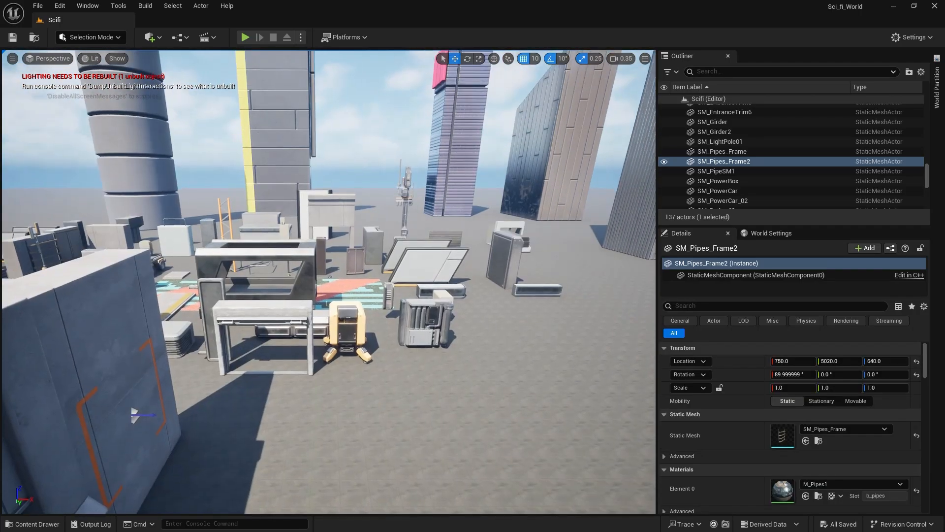
Find the SM_Apartments01_trim1 mesh among the sample meshes laid out in the level and locate its source asset in the project content.
right_click_drag(329, 276, 293, 278)
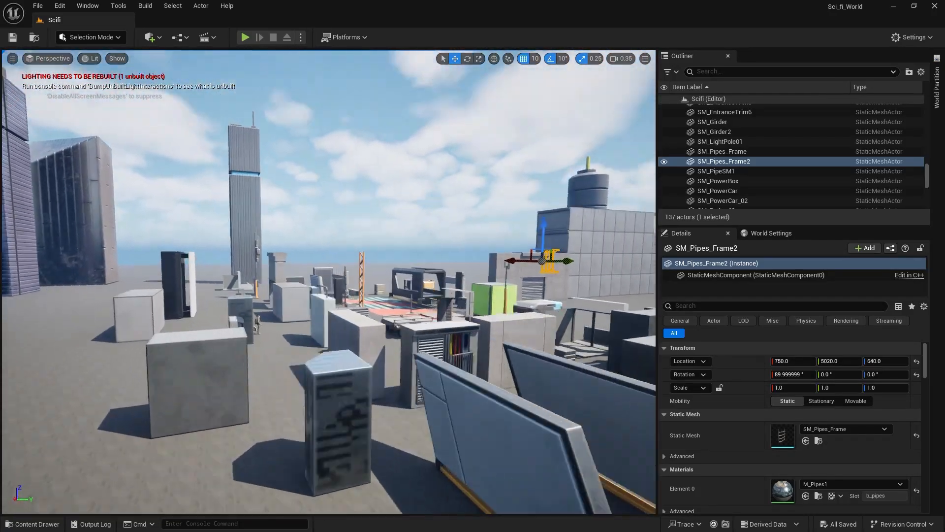
key("a")
right_click_drag(327, 412, 172, 409)
key("s")
key("w")
key("d")
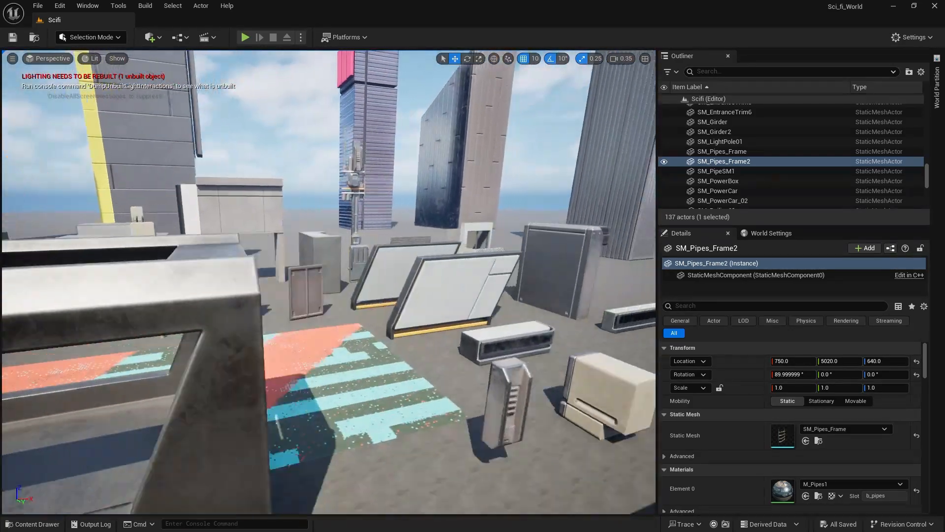
right_click_drag(347, 266, 327, 283)
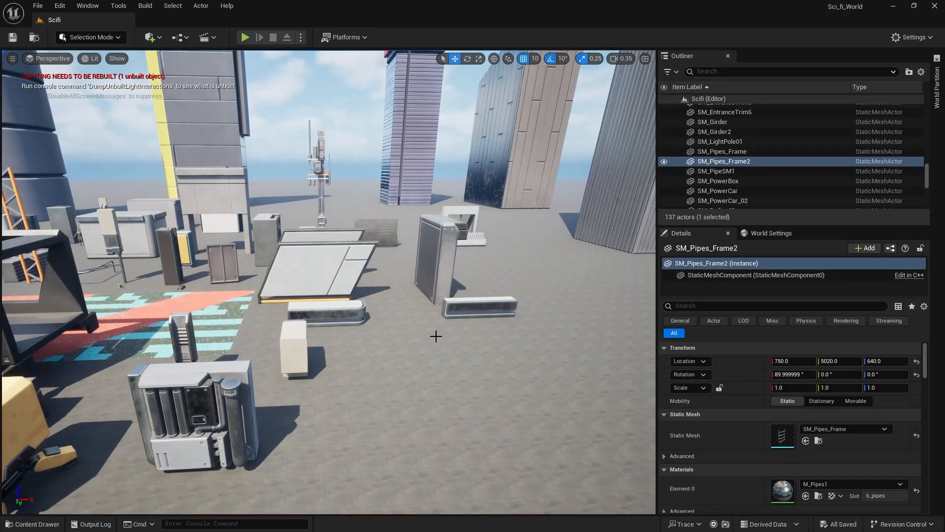
key("d")
mouse_move(448, 355)
right_mouse_down()
mouse_move(433, 353)
mouse_move(463, 349)
right_mouse_up()
key("w")
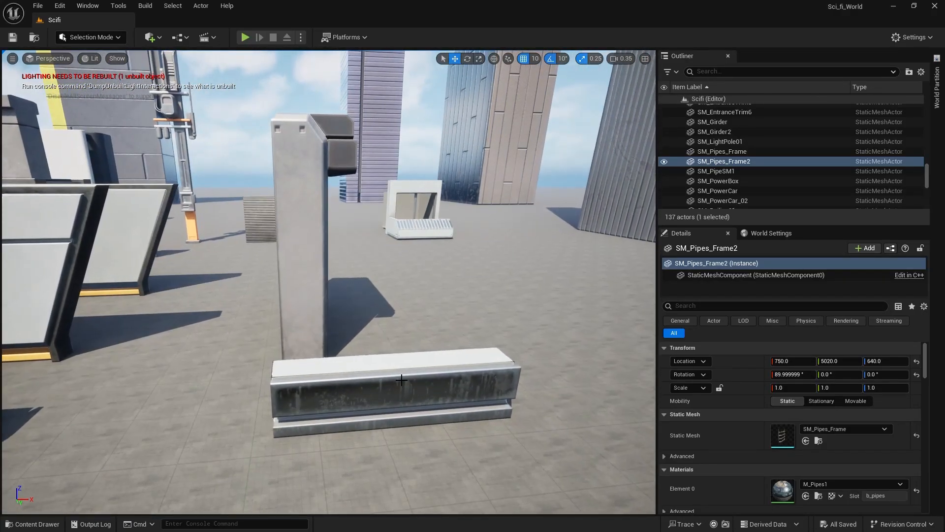
left_click(401, 379)
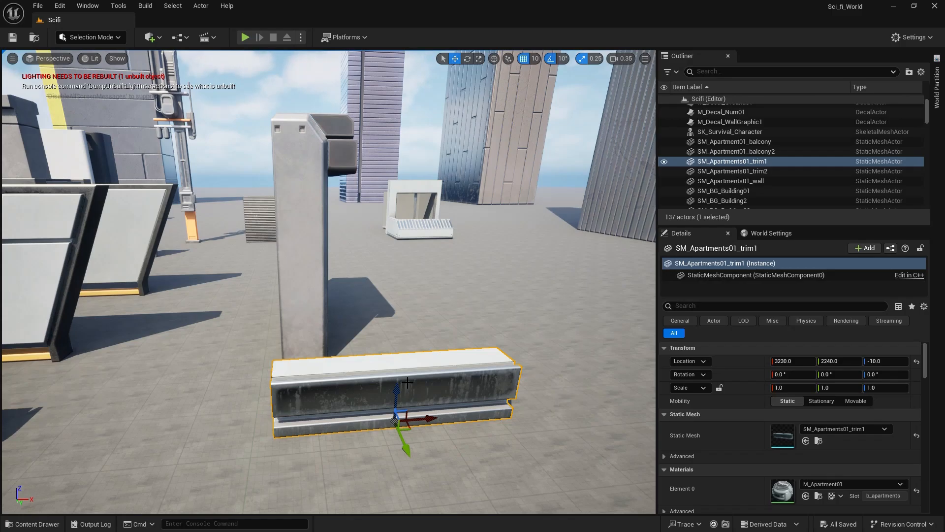
key("ctrl+b")
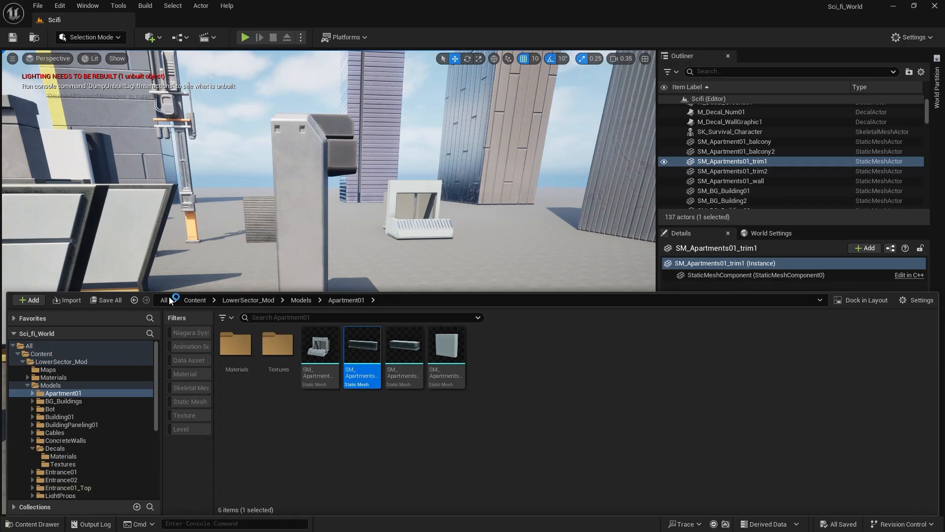
Place an SM_Apartments01_trim1 mesh on the concrete wall at X 750, Y 5100, Z 620, and rotate it -90° about Z.
key("w")
right_click_drag(344, 172, 158, 162)
right_click_drag(225, 254, 197, 163)
left_click(32, 524)
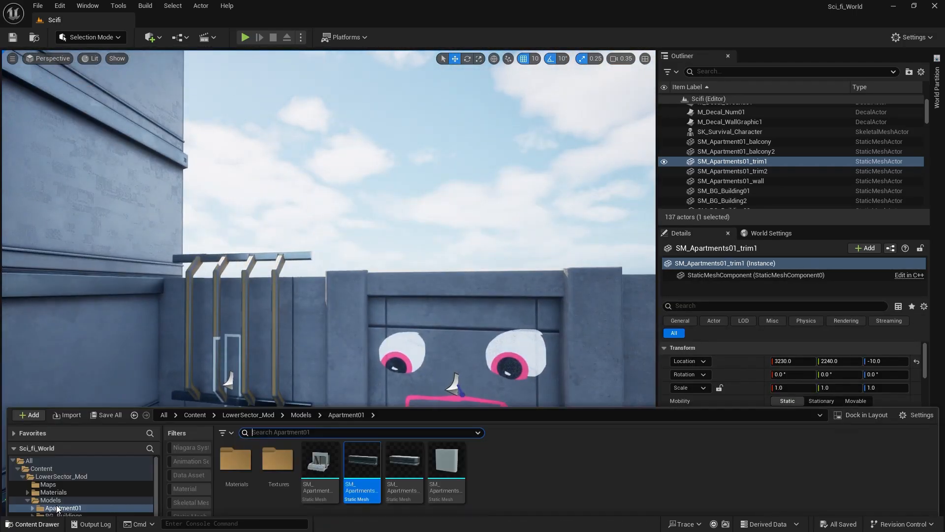
left_click_drag(362, 374, 267, 340)
key("e")
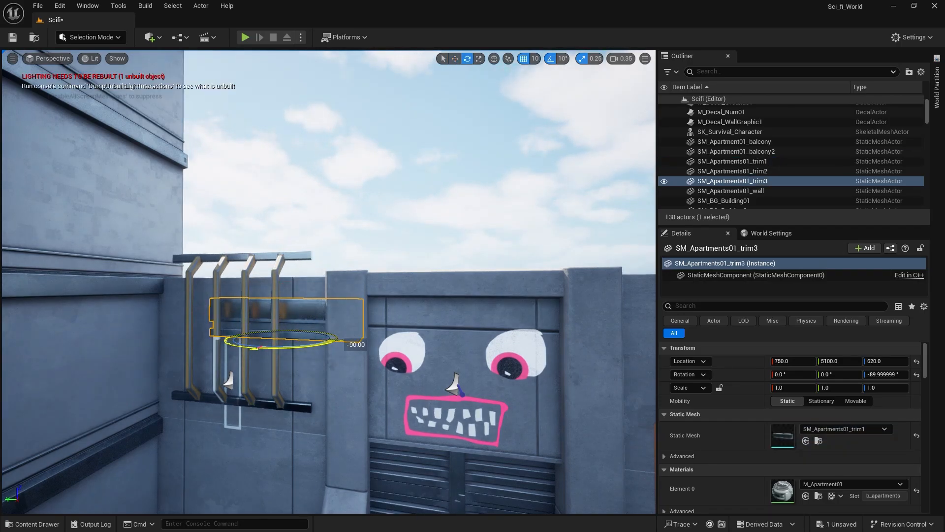
Move the trim onto the top edge of the concrete wall beside the building at X 720, Y 5300, Z 780.
key("w")
left_click_drag(280, 299, 274, 237)
right_click_drag(276, 237, 376, 321)
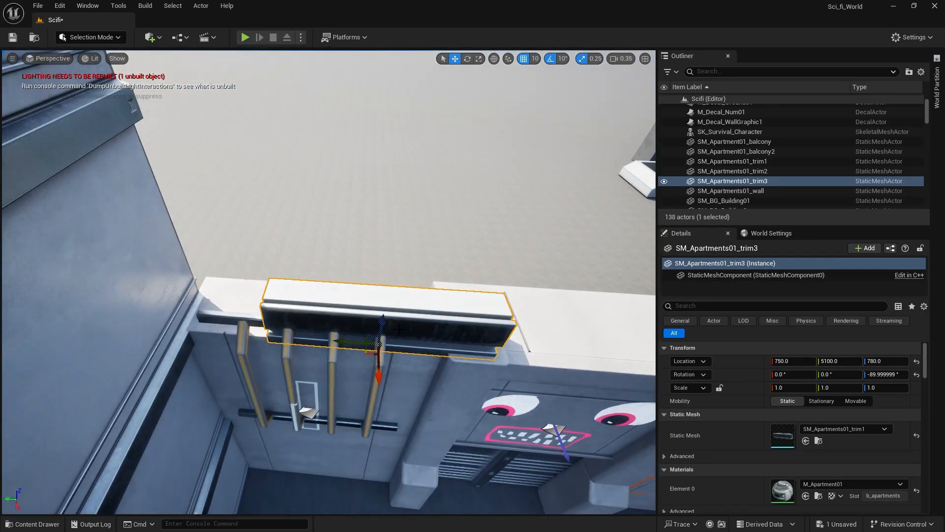
left_click_drag(336, 341, 228, 325)
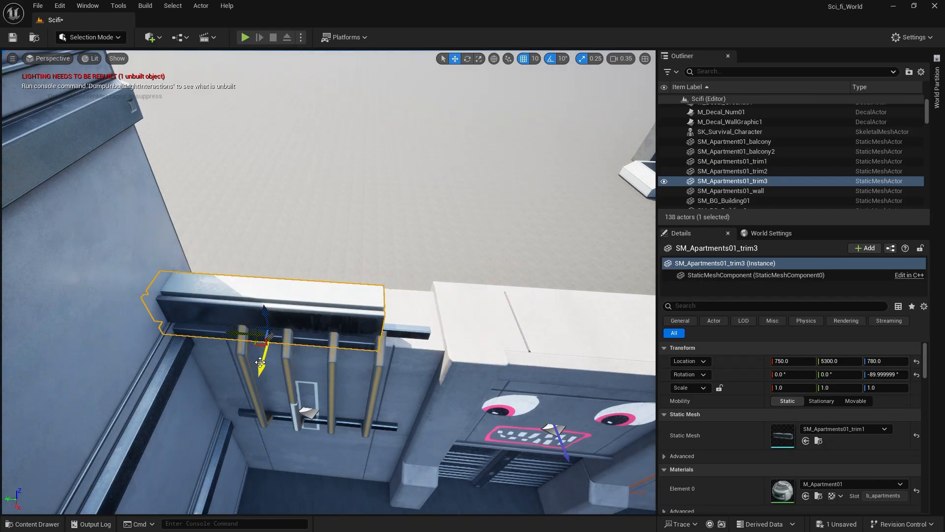
left_click_drag(260, 362, 252, 320)
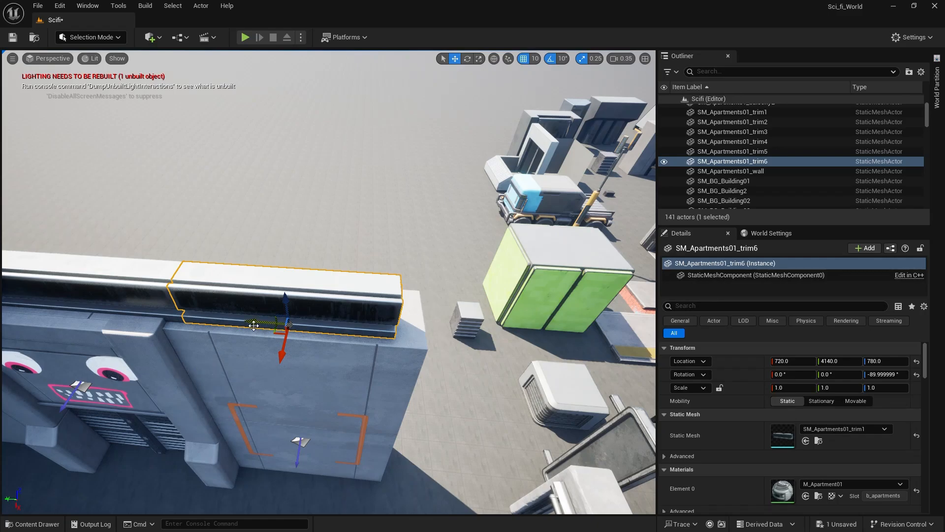
Continue duplicating the trim along the wall's top edge with a copy at Y 3770, and save the level.
left_click_drag(254, 325, 254, 326, "alt+shift")
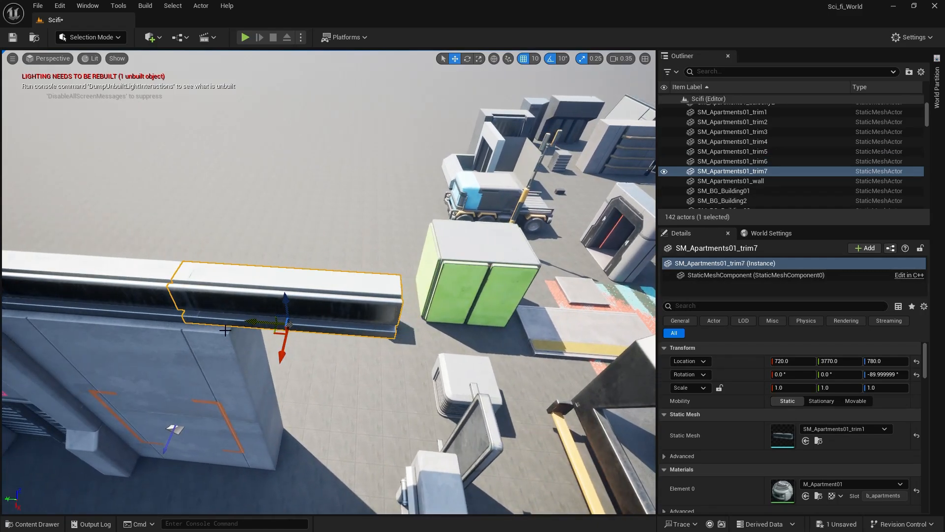
mouse_move(254, 326)
right_mouse_down()
mouse_move(256, 222)
mouse_move(247, 221)
right_mouse_up()
key("s")
key("a")
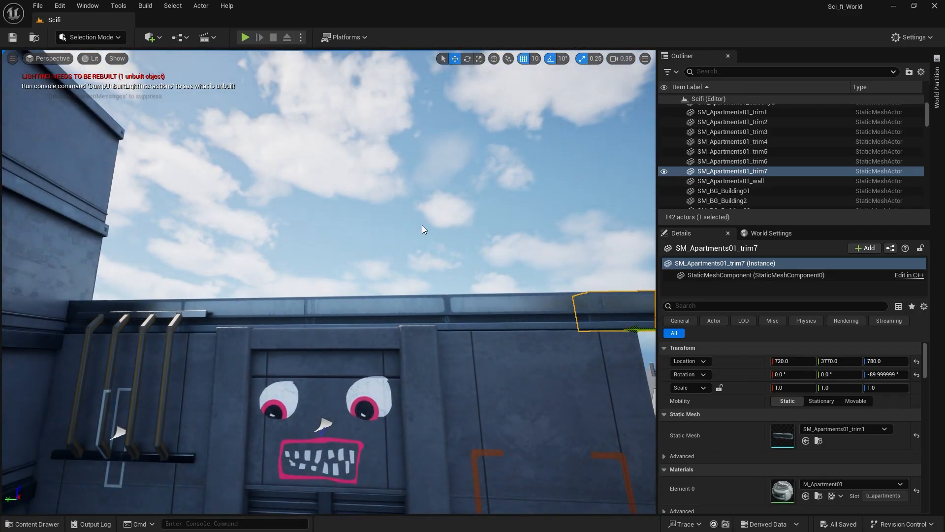
Adjust the spacing of the wall-top trims, sliding the second piece to Y 4900, the third slightly along the wall and the fourth to about Y 4100.
left_click(423, 226)
left_click(221, 328)
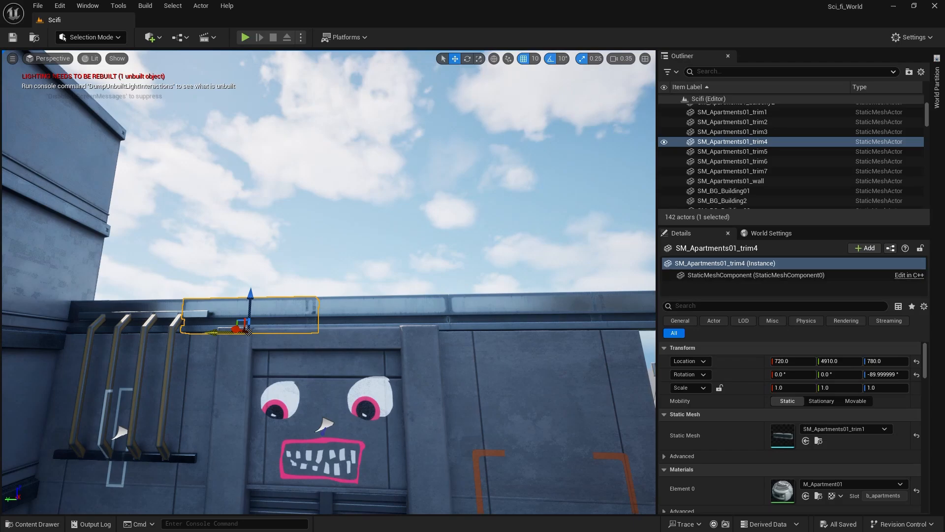
left_click_drag(214, 333, 224, 334)
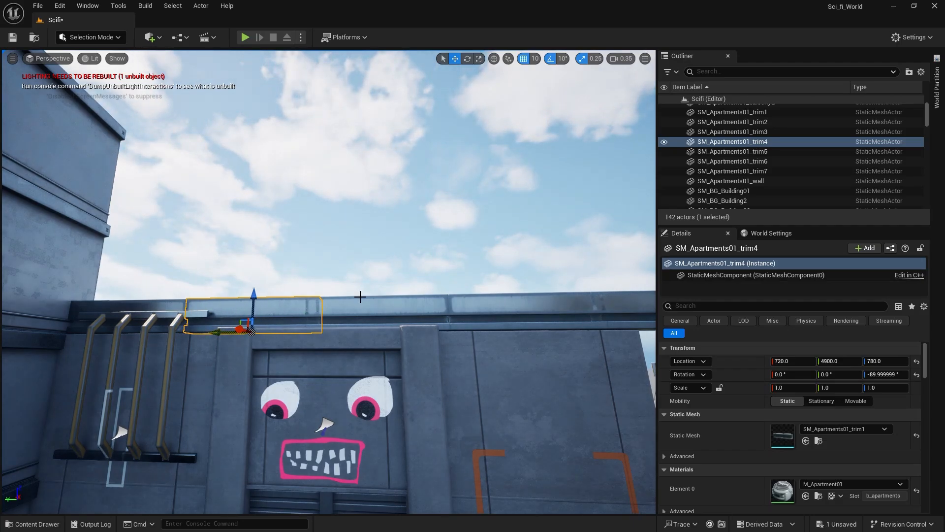
left_click(316, 330)
left_click_drag(338, 332, 359, 333)
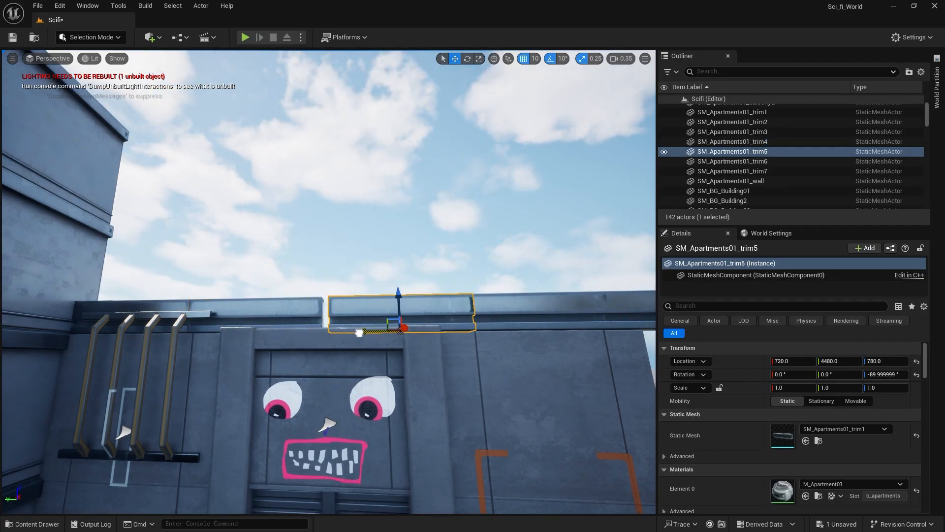
left_click(491, 335)
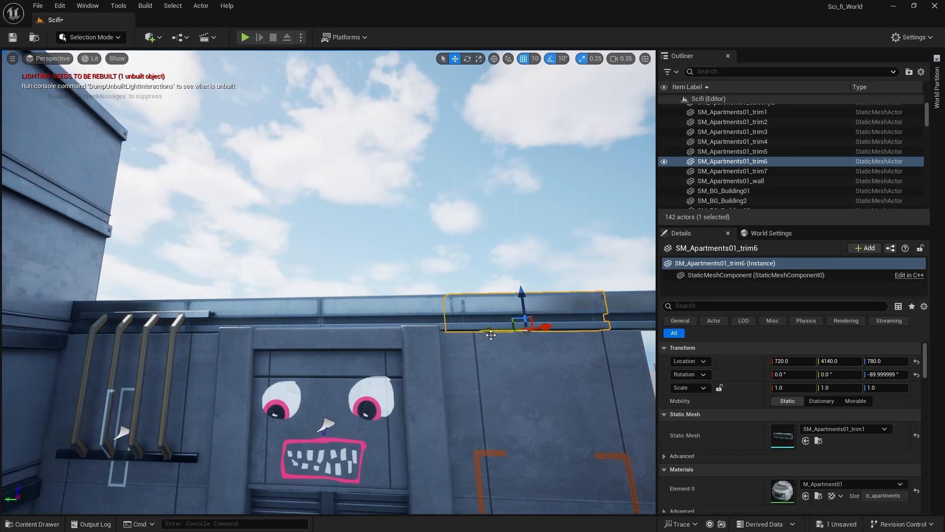
left_click_drag(489, 329, 506, 330)
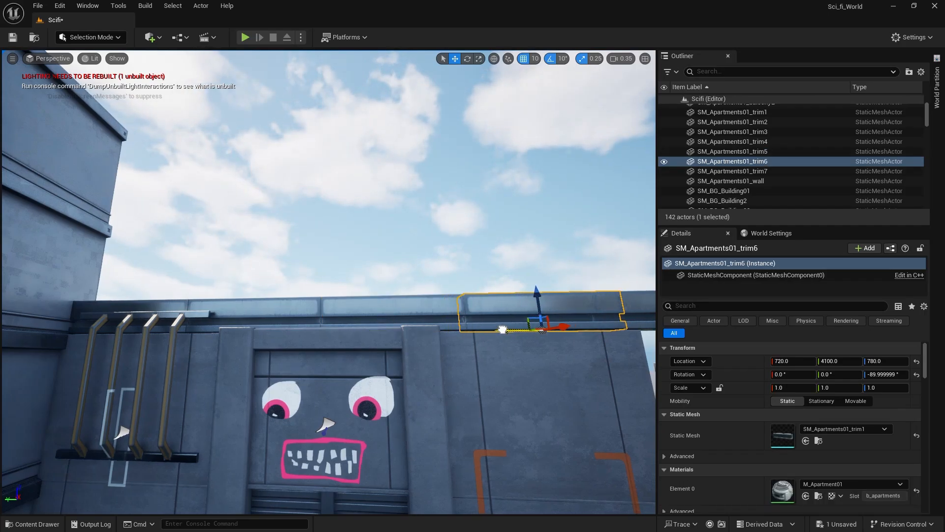
Delete the surplus trim overhanging the far end of the concrete wall and save the level.
right_click_drag(545, 262, 585, 268)
left_click(512, 299)
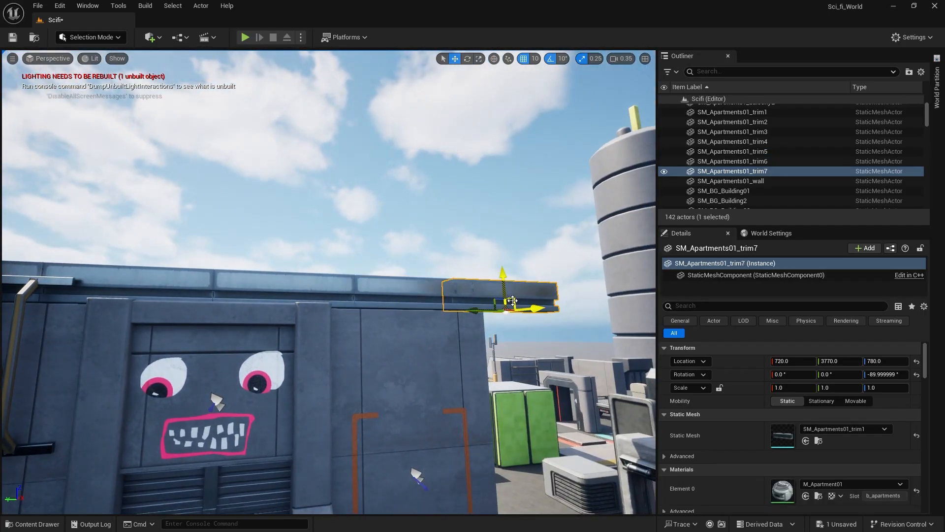
key("Delete")
scroll(518, 332, "up", 3)
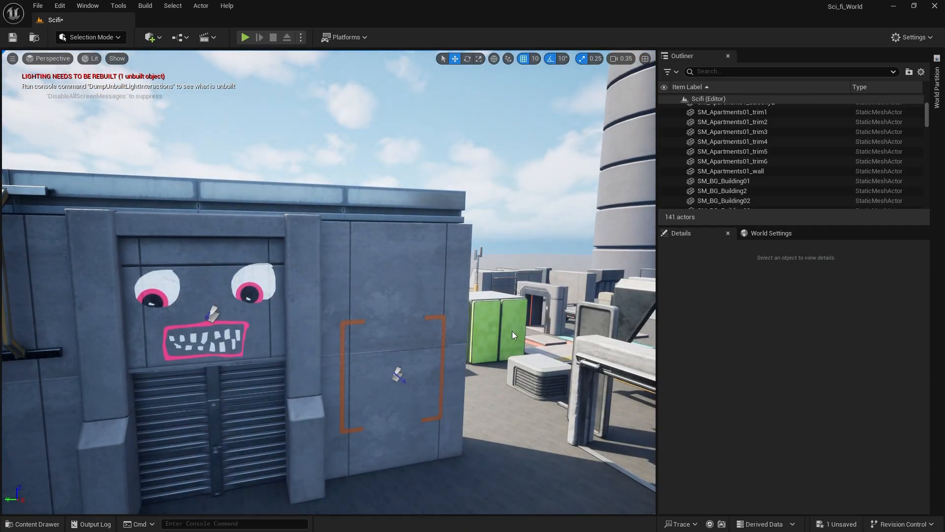
key("ctrl+s")
Duplicate the pipe frame to the other side of the gateway at X 750, Y 3950, Z 640, and save the level.
right_click_drag(512, 334, 436, 336)
left_click(185, 315)
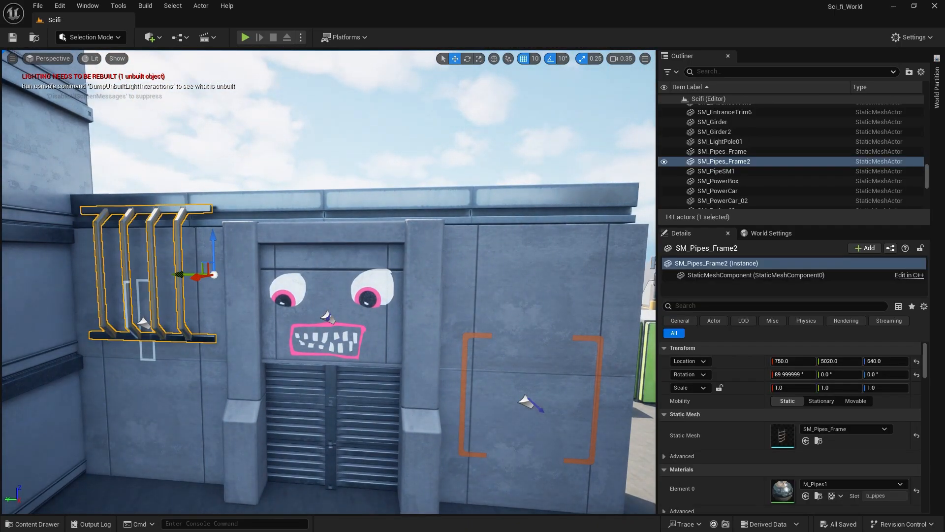
left_click_drag(184, 277, 179, 273, "alt+shift")
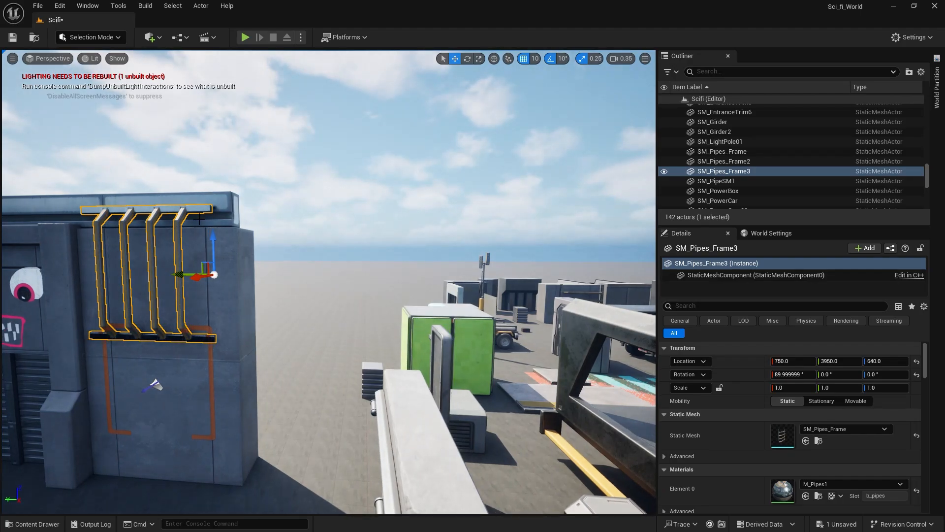
right_click_drag(271, 204, 273, 204)
key("a")
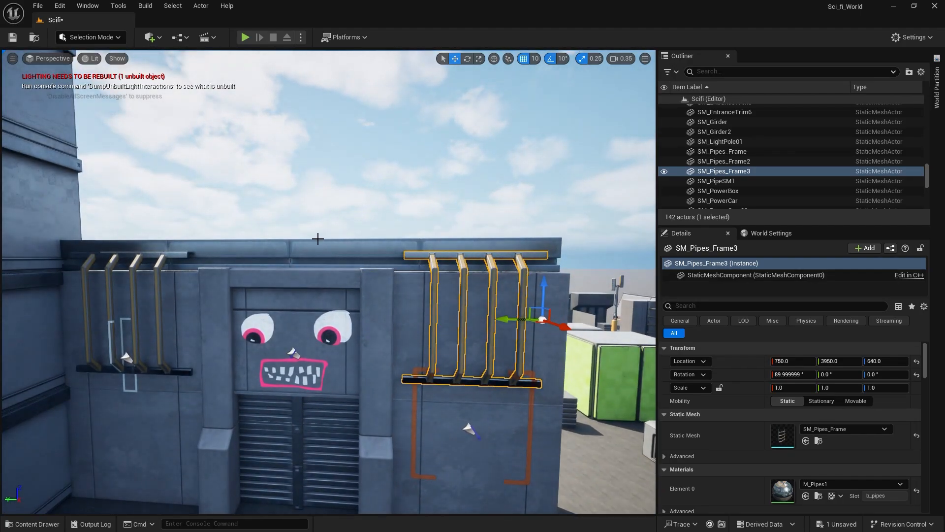
Place the M_Decal_Paintline01_Red decal above the gateway at X 770, Y 4480, Z 780, facing the wall and rotated -90° about X.
left_click(34, 524)
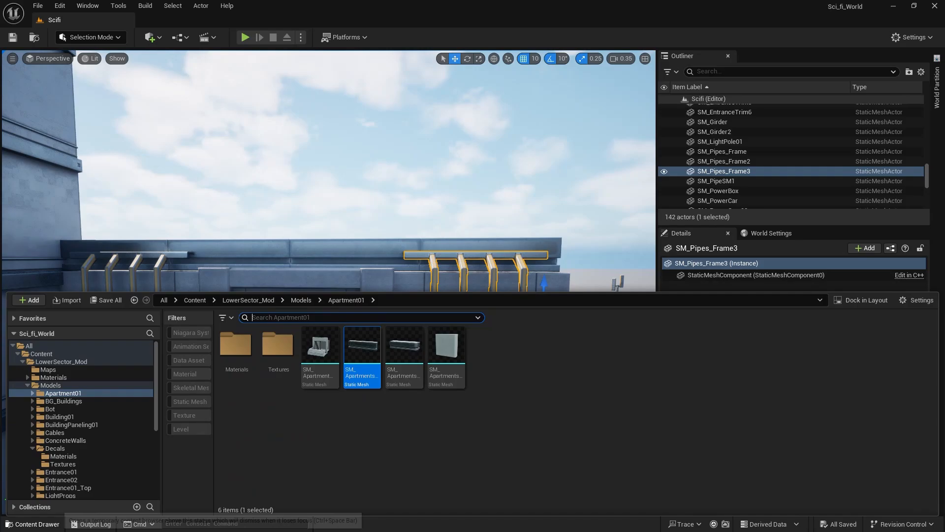
left_click(51, 448)
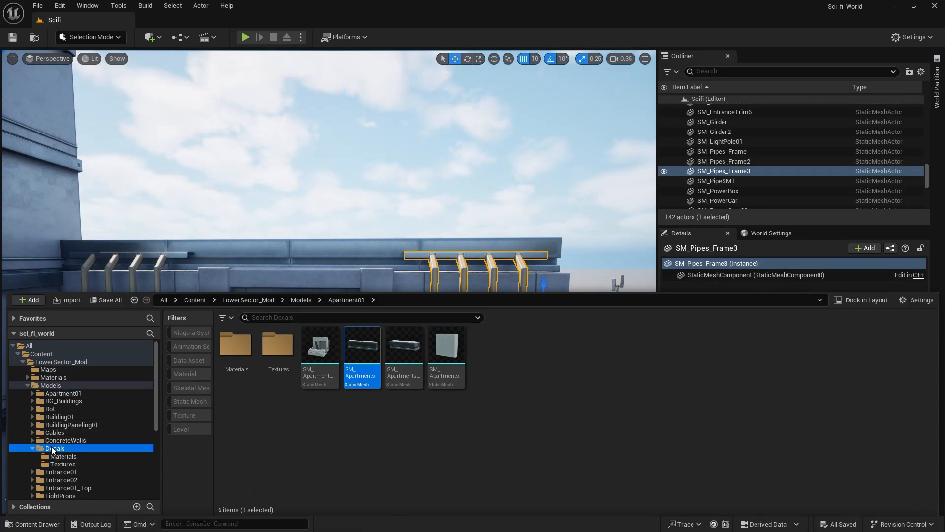
left_click(63, 455)
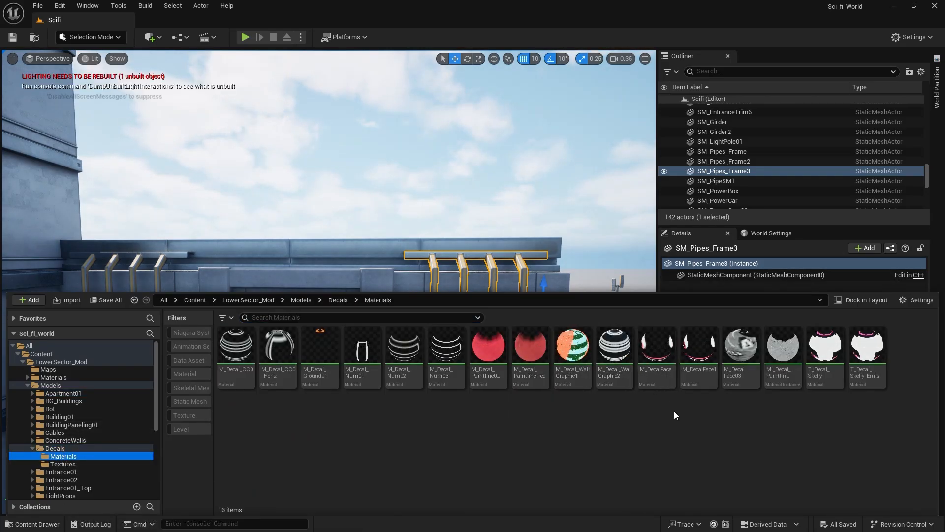
left_click_drag(469, 385, 361, 193)
key("e")
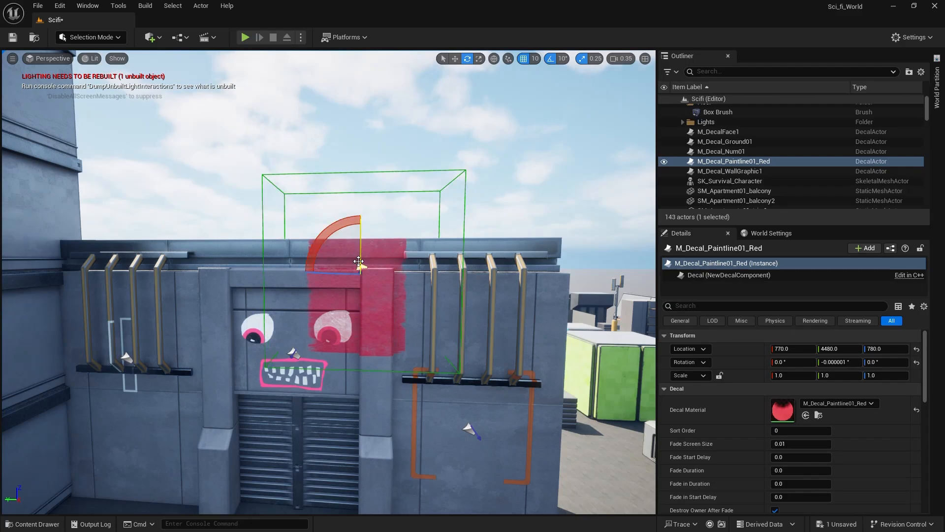
mouse_move(329, 245)
left_mouse_down()
mouse_move(309, 325)
mouse_move(315, 293)
mouse_move(354, 281)
left_mouse_up()
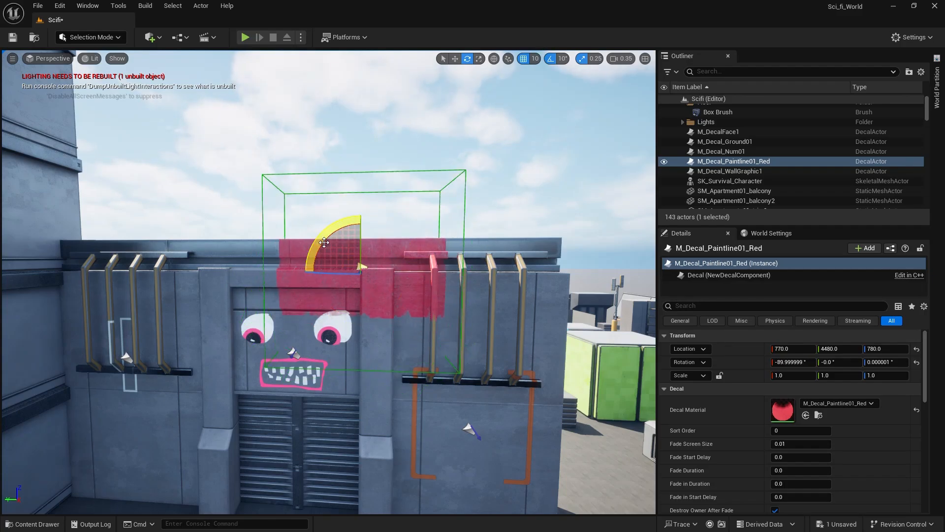
Narrow the red paint decal to a Y scale of 0.204922 and raise it onto the wall-top trim at Z 850.
key("r")
left_click_drag(359, 232, 359, 278)
key("w")
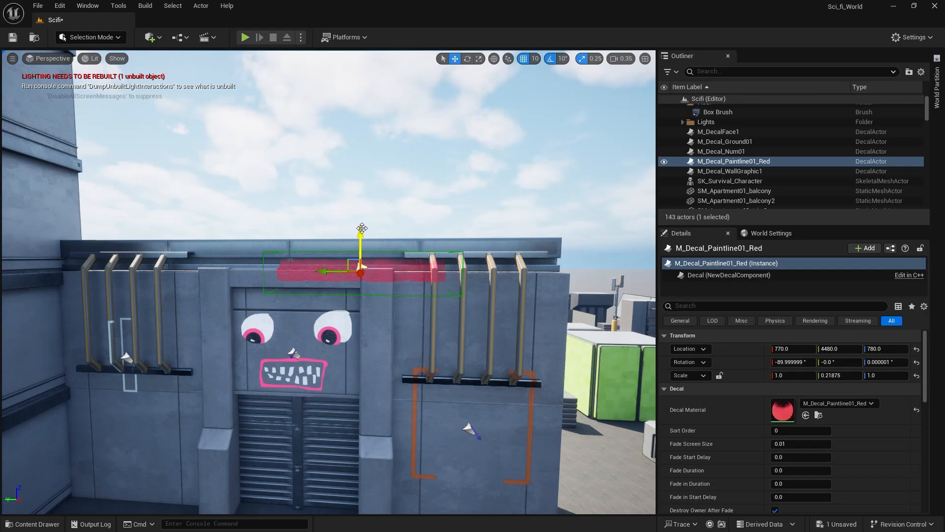
left_click_drag(363, 231, 362, 206)
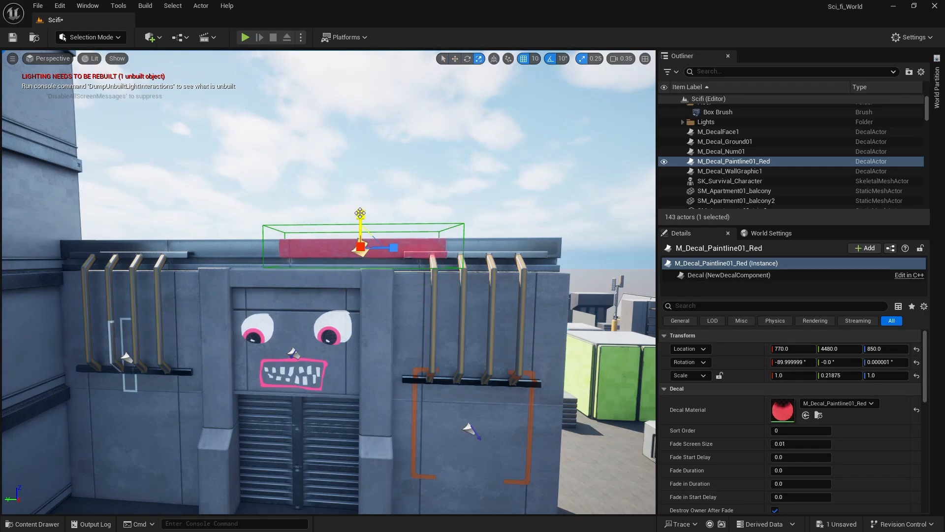
mouse_move(361, 215)
left_mouse_down()
mouse_move(361, 224)
mouse_move(362, 204)
left_mouse_up()
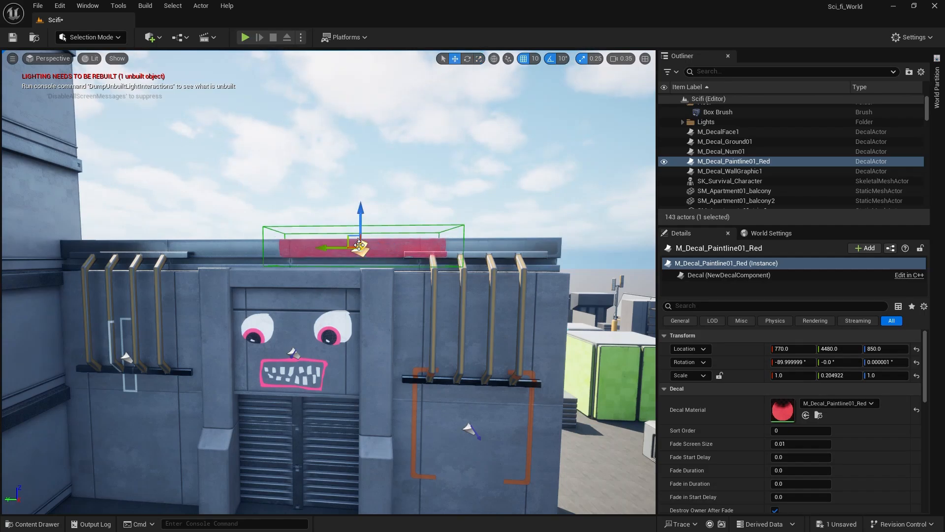
Stretch the red paint decal over the full trim length with a Z scale of 3.153015 and shift it to Y 4670.
key("r")
left_click_drag(390, 247, 428, 247)
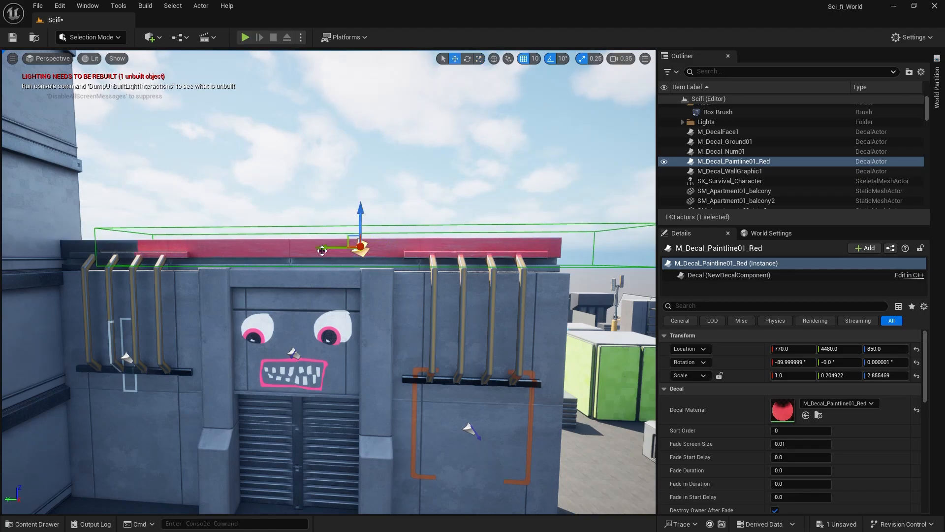
left_click_drag(361, 247, 260, 249)
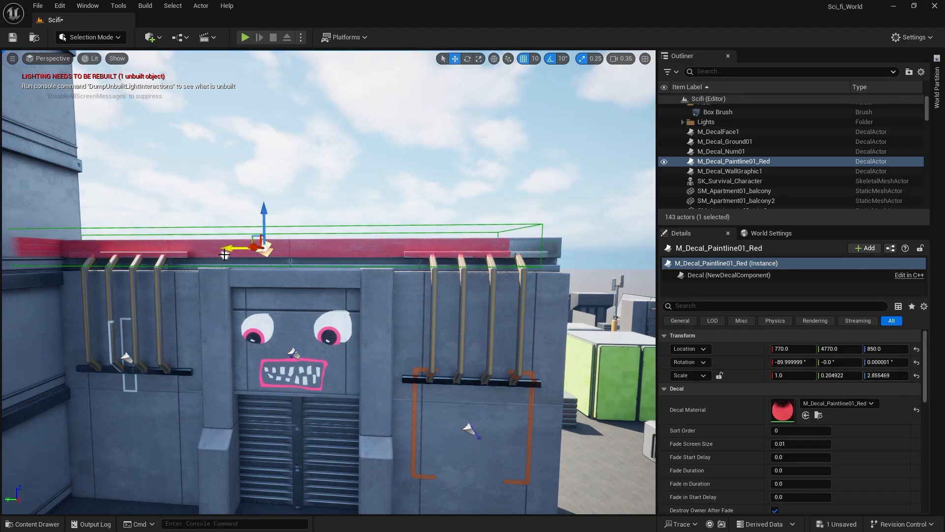
key("r")
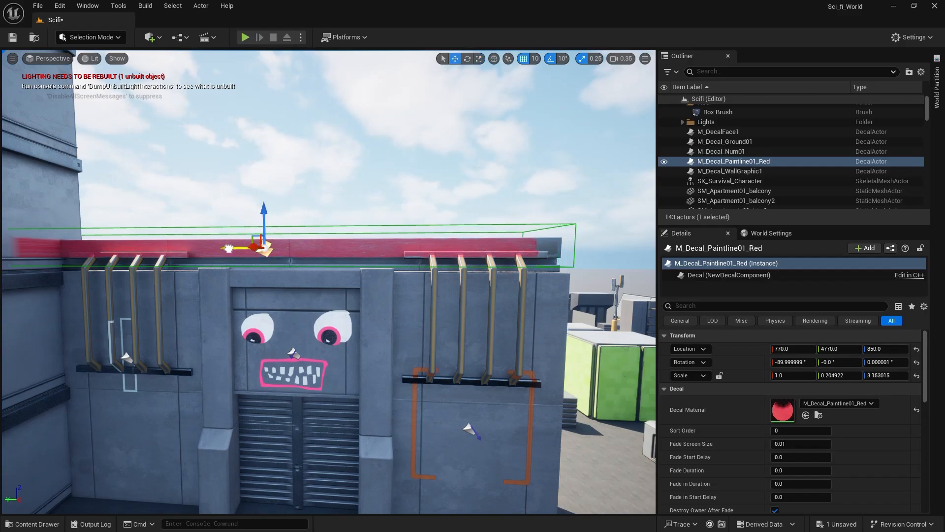
left_click_drag(229, 248, 262, 251)
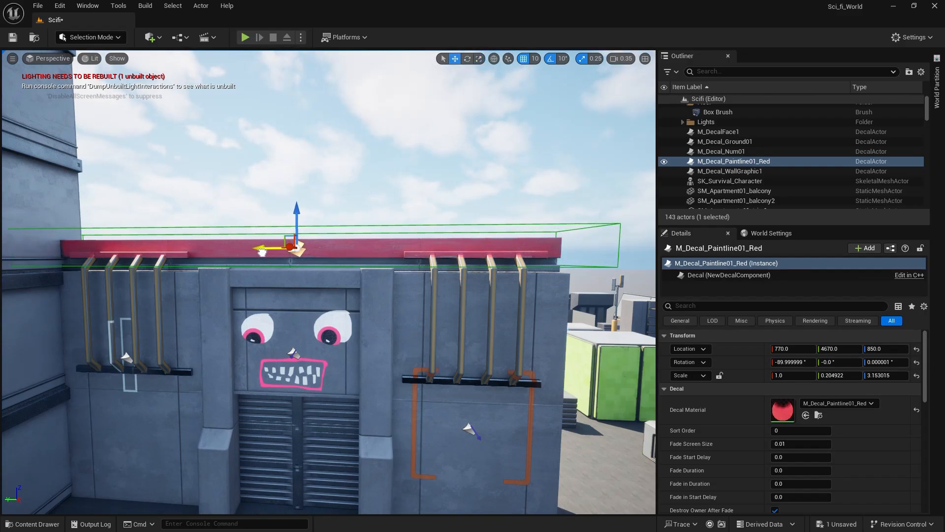
Deselect the red paint decal, check the gateway from a distance and save the level.
right_click_drag(241, 157, 237, 157)
left_click(241, 157)
mouse_move(237, 277)
right_mouse_down()
mouse_move(228, 243)
mouse_move(245, 265)
right_mouse_up()
key("ctrl+s")
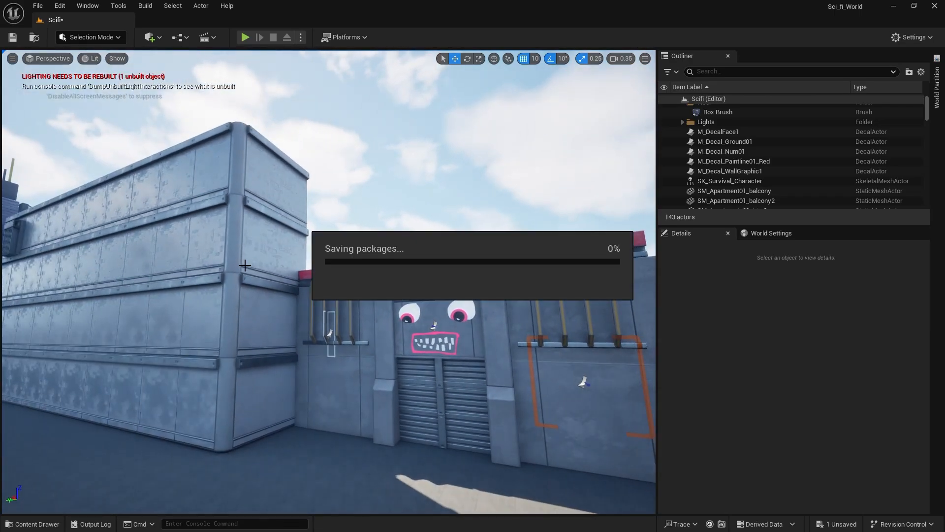
right_click_drag(552, 252, 547, 253)
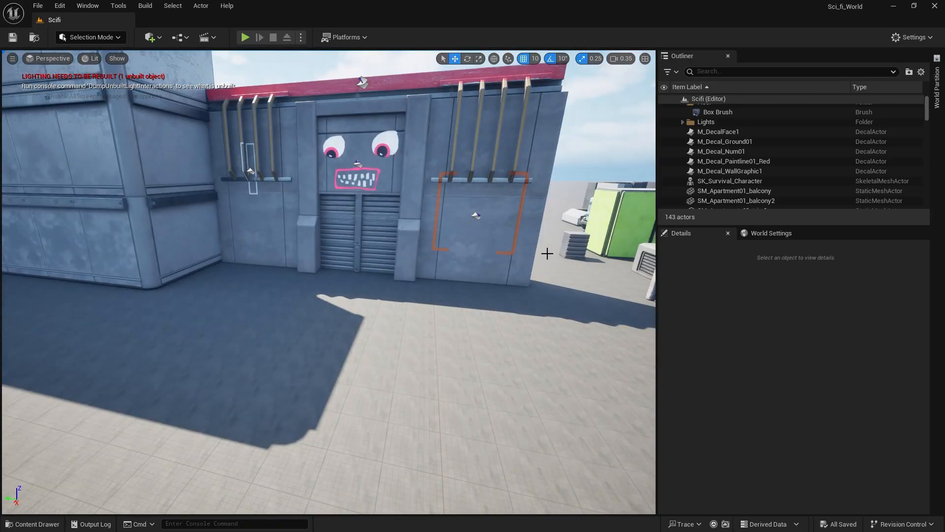
left_click(32, 524)
scroll(80, 427, "down", 3)
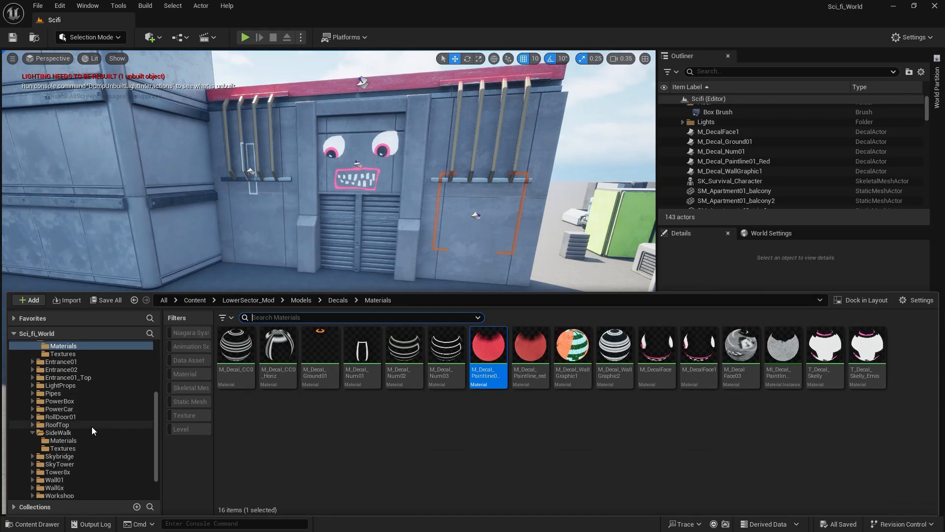
left_click(74, 392)
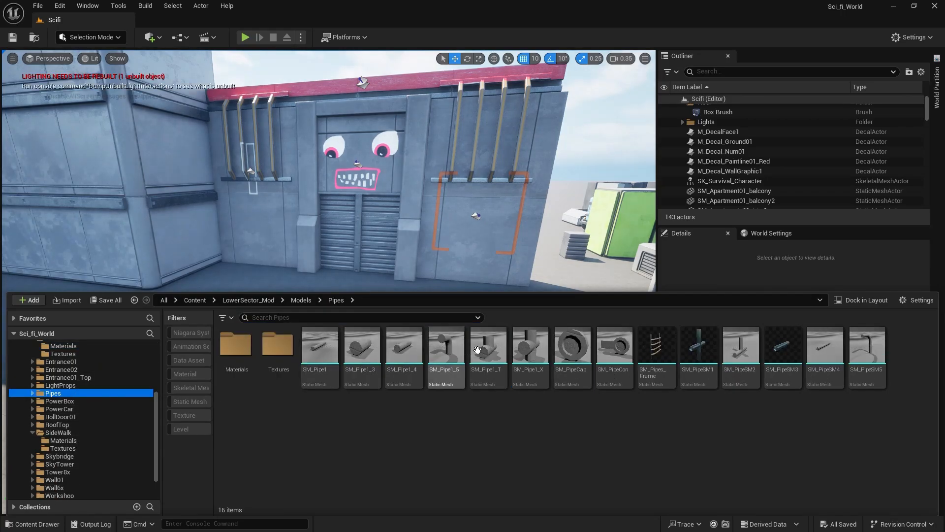
left_click_drag(707, 379, 368, 340)
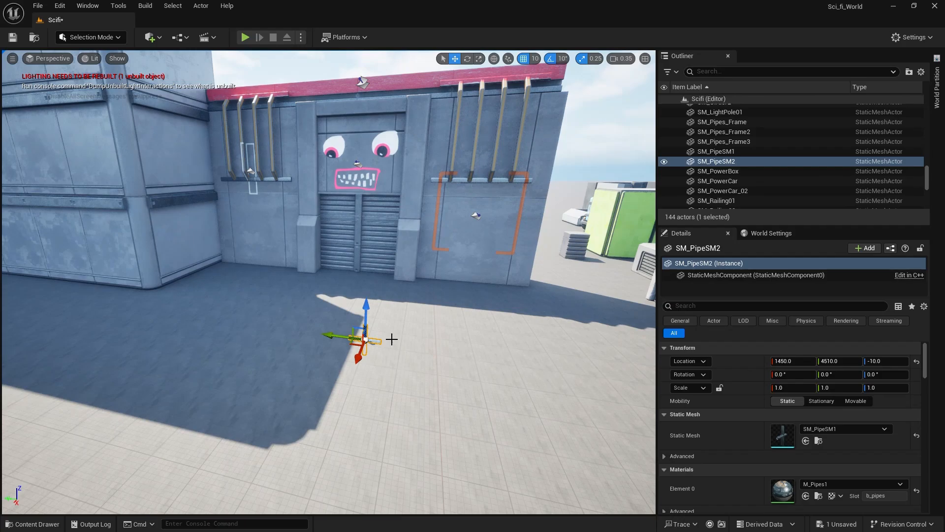
key("Delete")
Place SM_PowerBox against the wall beside the gateway at X 830, Y 4120, Z -10, rotated -90° about Z.
left_click(10, 526)
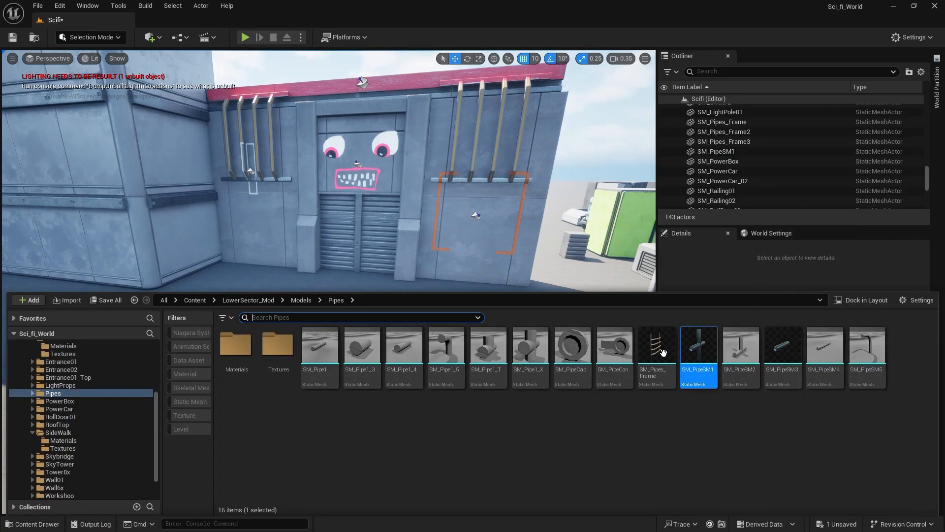
left_click(79, 401)
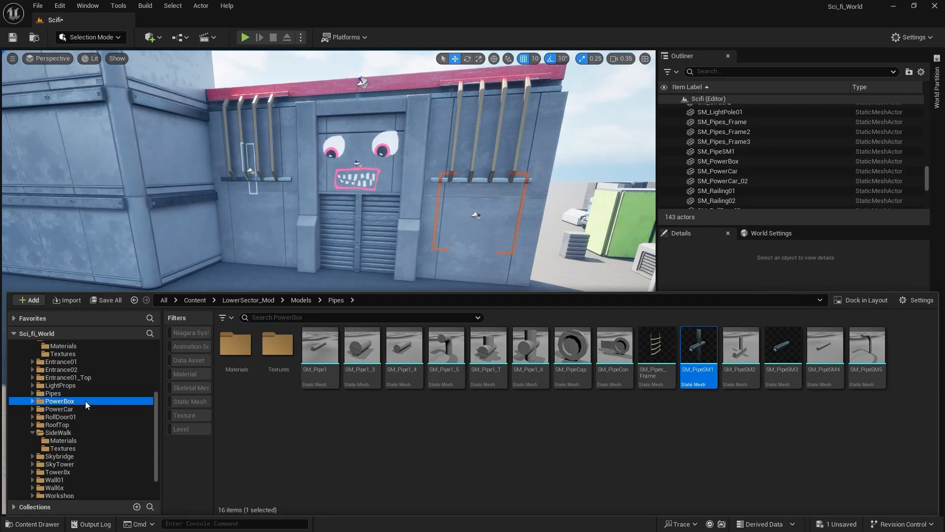
left_click_drag(334, 365, 471, 298)
mouse_move(453, 344)
right_mouse_down()
mouse_move(466, 360)
mouse_move(451, 353)
right_mouse_up()
key("e")
left_click_drag(310, 279, 288, 294)
key("w")
key("e")
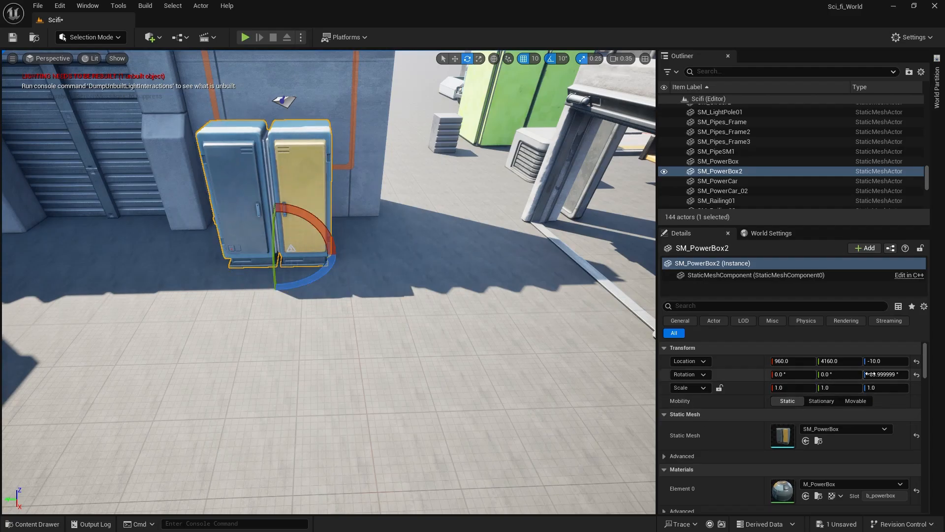
key("q")
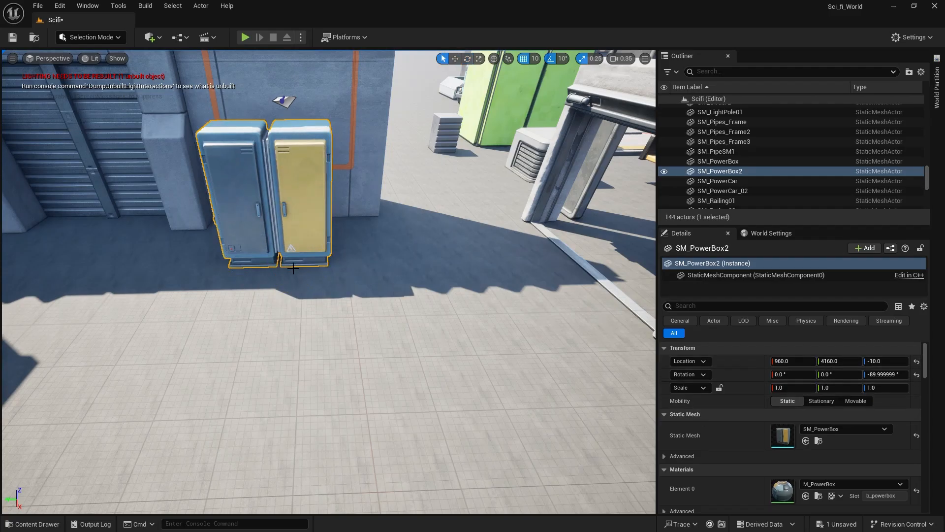
left_click_drag(268, 264, 285, 235)
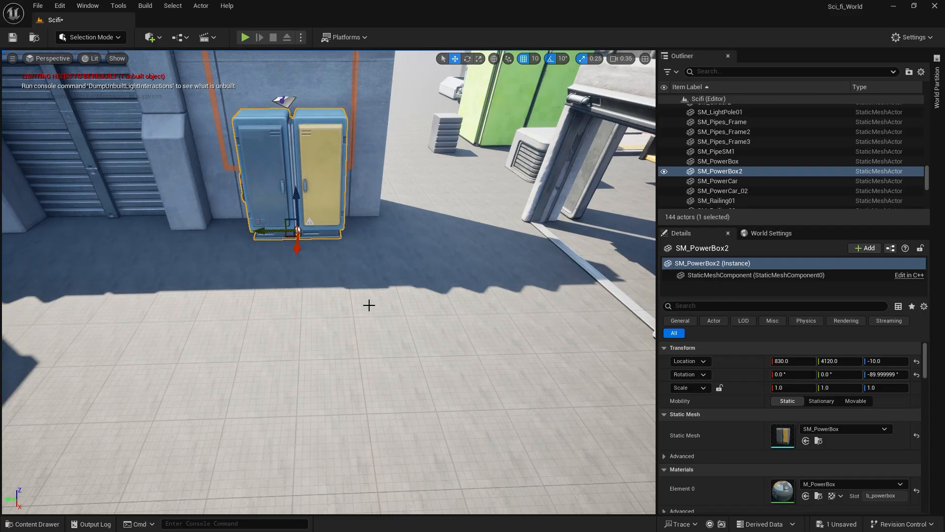
Duplicate the power box to the other side of the gateway at X 830, Y 5260, Z -10, and save the level.
right_click_drag(369, 306, 364, 272)
key("a")
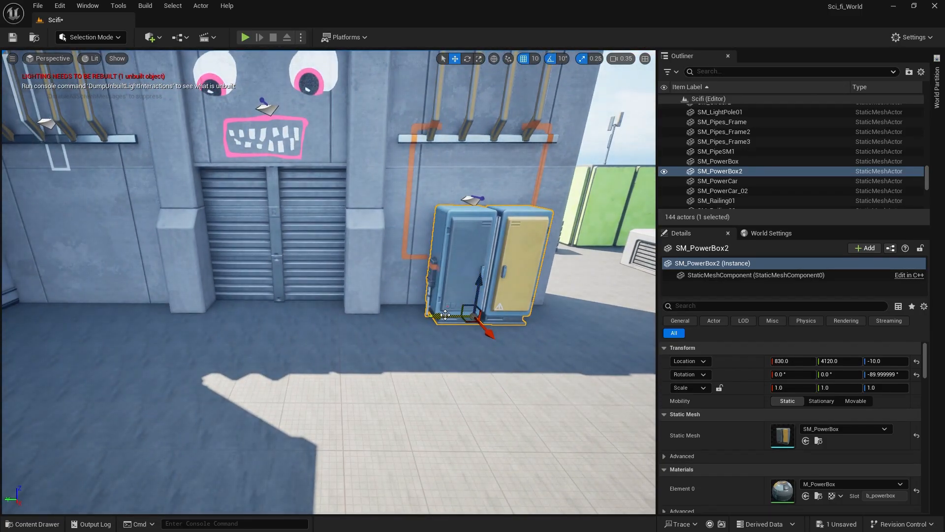
left_click_drag(446, 316, 445, 317, "alt+shift")
key("d")
right_click_drag(445, 317, 453, 306)
key("s")
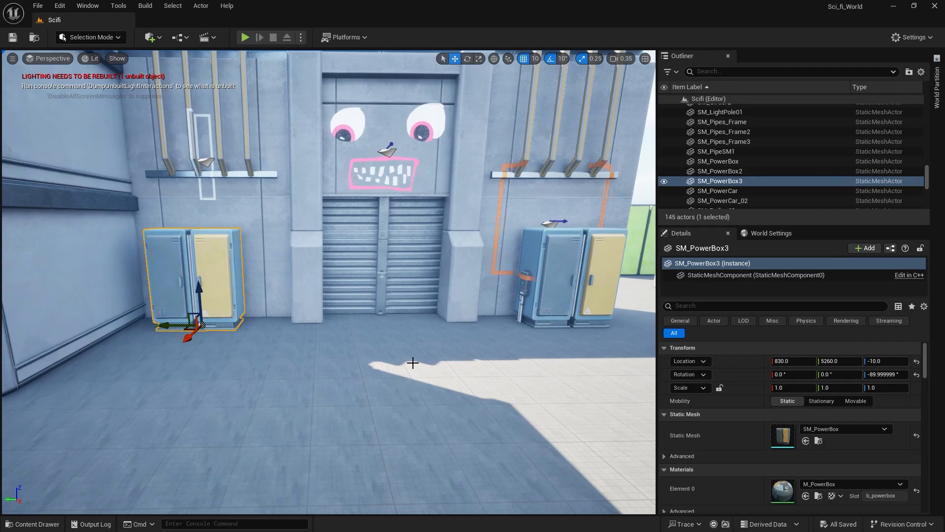
Place the SM_Sidewalk02 slab on the ground in front of the gateway at X 1320, Y 5070, Z -10.
left_click(32, 523)
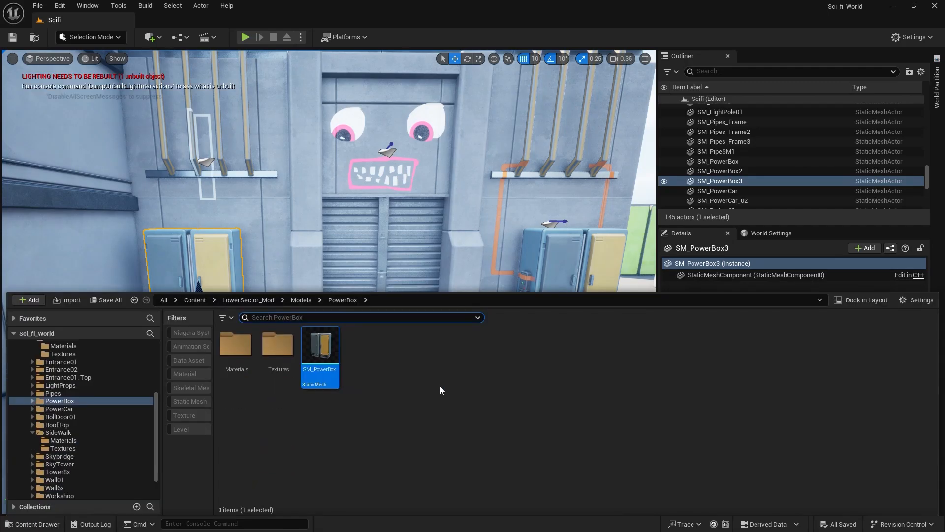
left_click(89, 409)
mouse_move(372, 367)
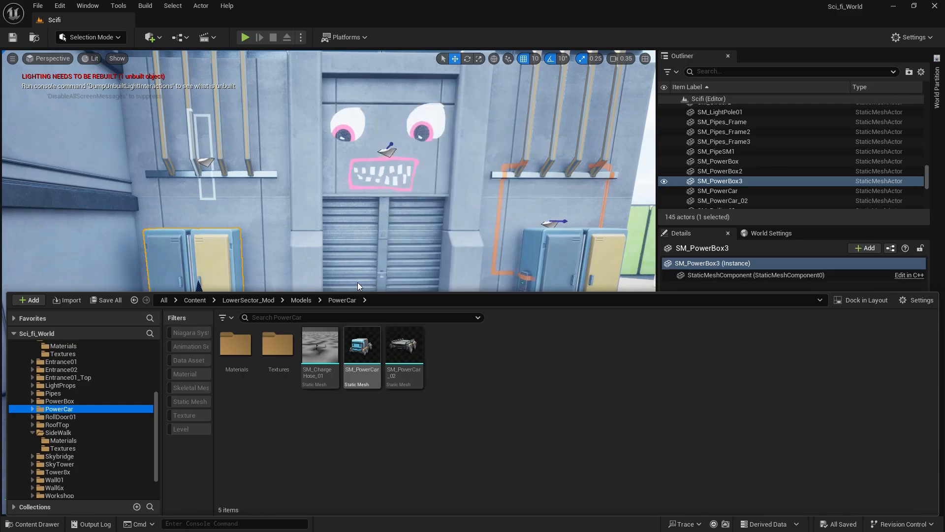
right_click_drag(357, 281, 477, 386)
left_click(24, 527)
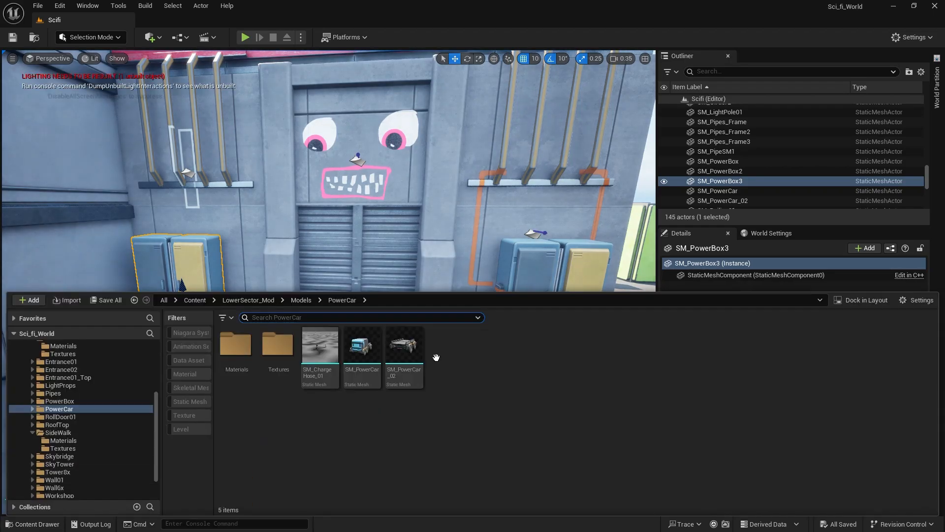
left_click(99, 417)
left_click(77, 425)
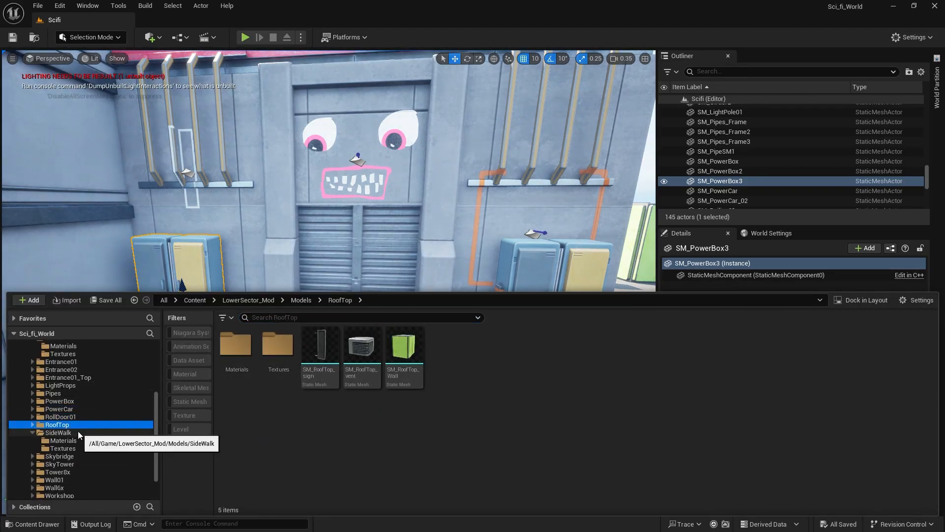
left_click(64, 433)
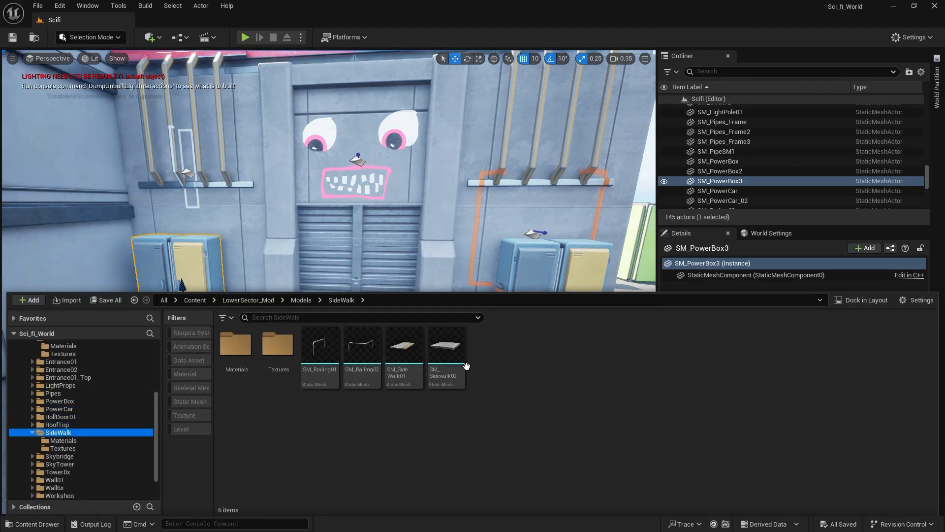
left_click_drag(447, 329, 165, 424)
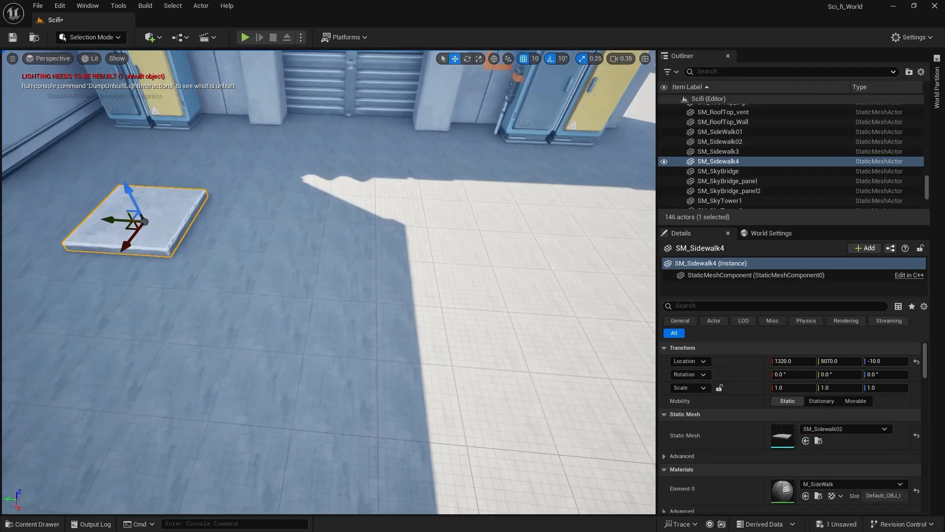
Move the sidewalk slab along the modular building's wall to Y 6960.
key("s")
mouse_move(518, 288)
right_mouse_down()
mouse_move(527, 285)
mouse_move(519, 288)
right_mouse_up()
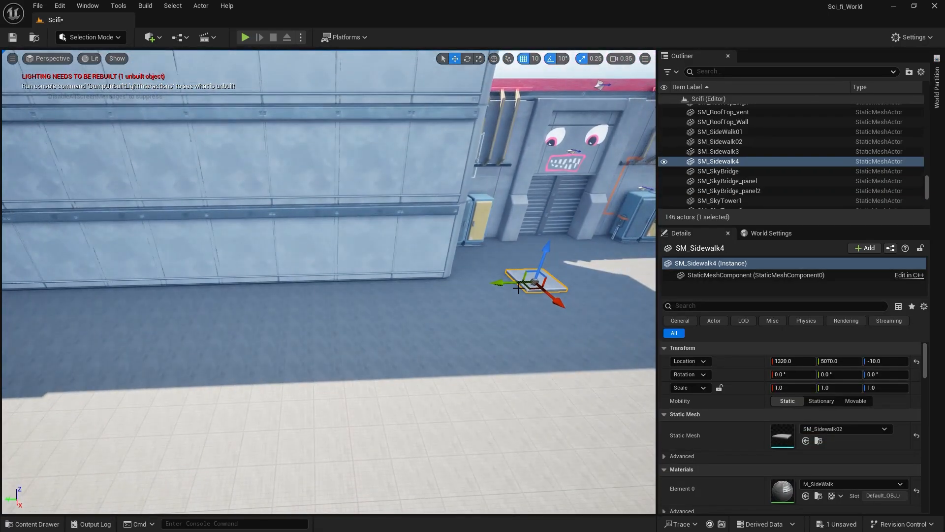
left_click_drag(502, 281, 131, 307)
key("a")
right_click_drag(131, 308, 114, 319)
right_click_drag(446, 307, 446, 310)
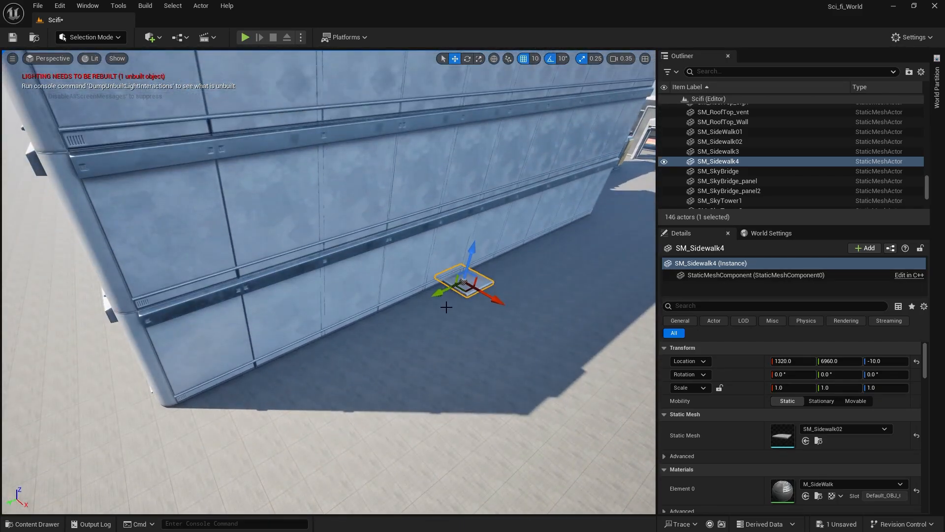
Move the sidewalk slab against the building's outer corner at X 1330, Y 8280.
left_click_drag(461, 291, 207, 425)
right_click_drag(208, 424, 187, 460)
key("a")
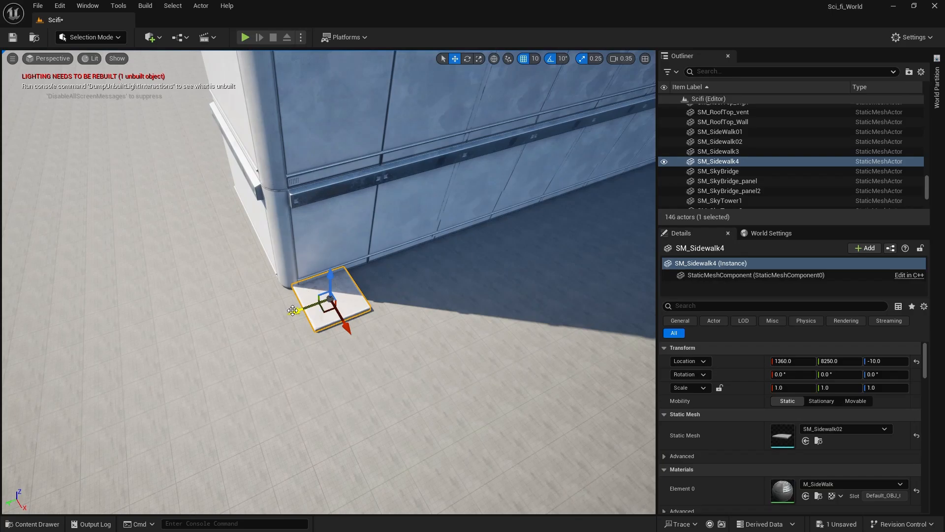
left_click_drag(288, 311, 282, 313)
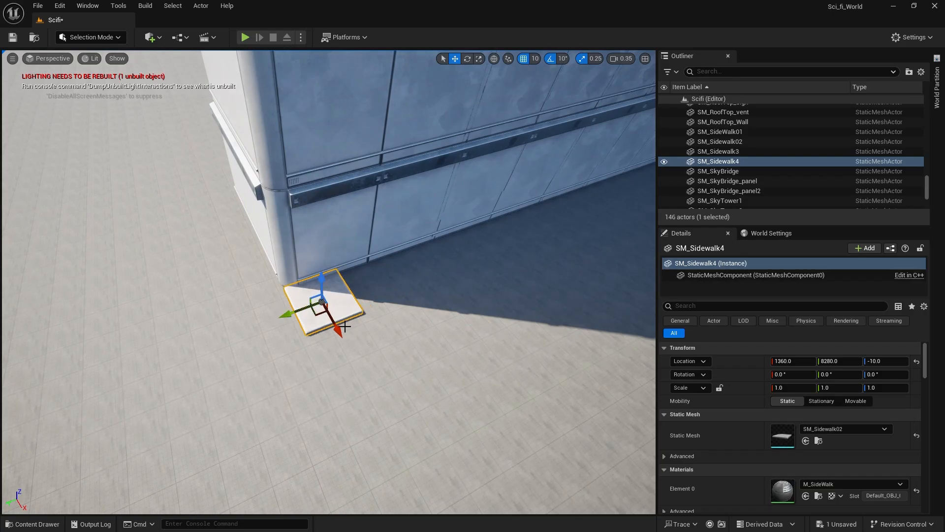
left_click_drag(345, 327, 334, 325)
left_click(339, 360)
mouse_move(339, 359)
right_mouse_down()
mouse_move(345, 329)
mouse_move(353, 337)
mouse_move(338, 326)
mouse_move(348, 331)
right_mouse_up()
left_click(372, 323)
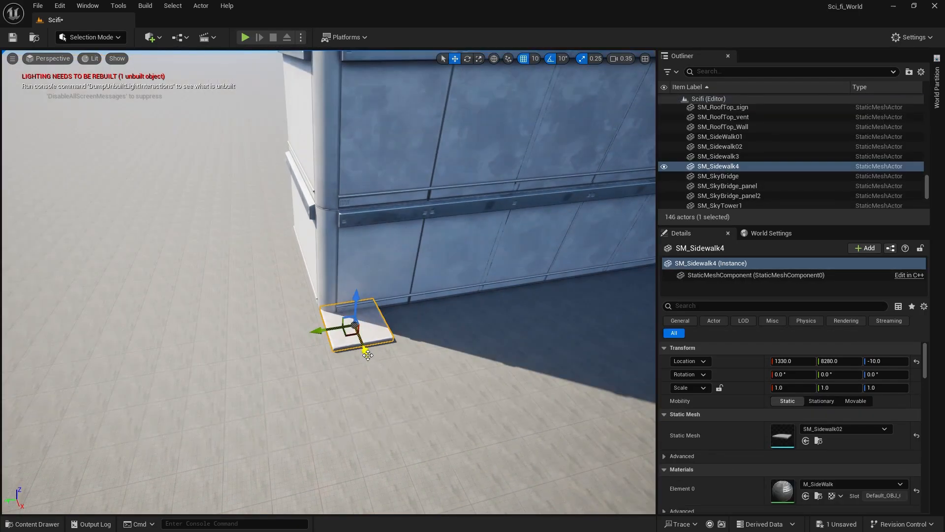
Duplicate the corner slab three times outward along X into a continuous row ending at X 1930.
left_click_drag(368, 356, 377, 416, "alt")
right_click_drag(415, 369, 312, 397)
left_click_drag(292, 401, 461, 419, "alt")
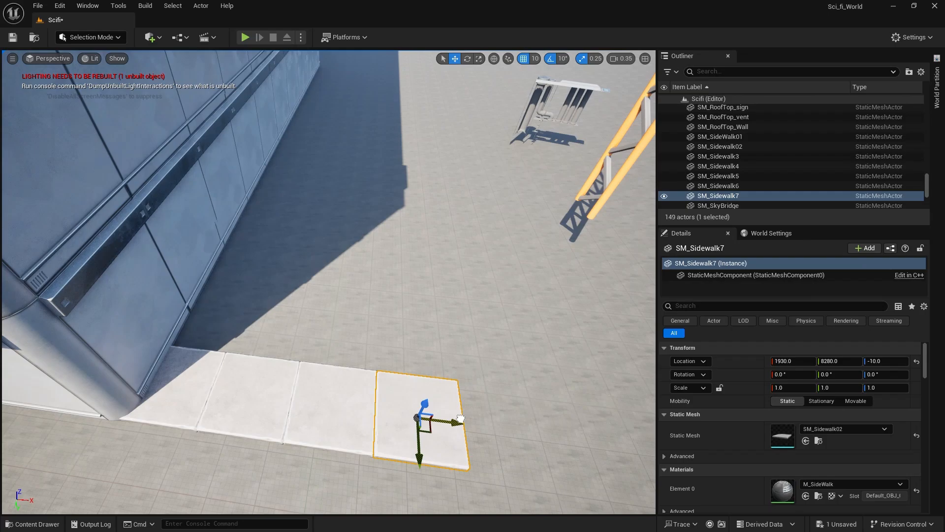
Delete the outermost slab of the row at X 1930 and save the level.
left_click(340, 413)
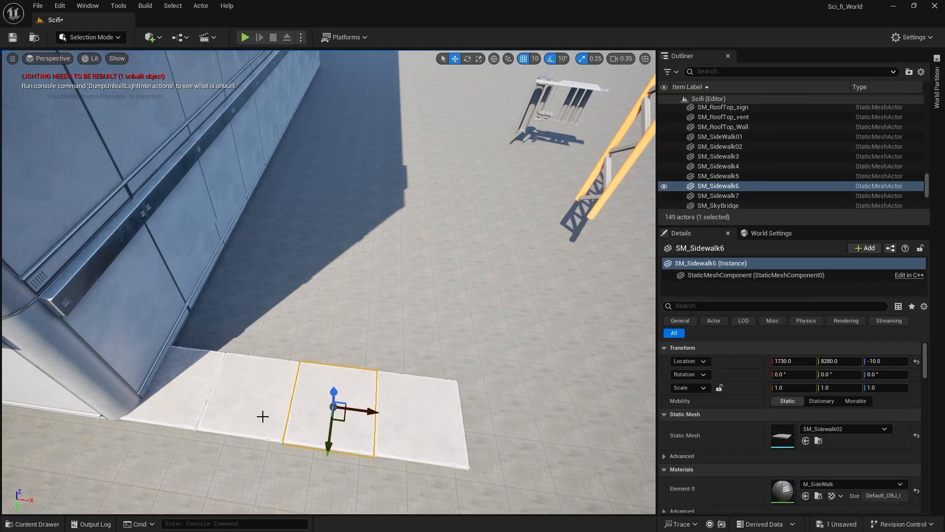
left_click(236, 412)
left_click(179, 405)
left_click_drag(416, 419, 419, 419)
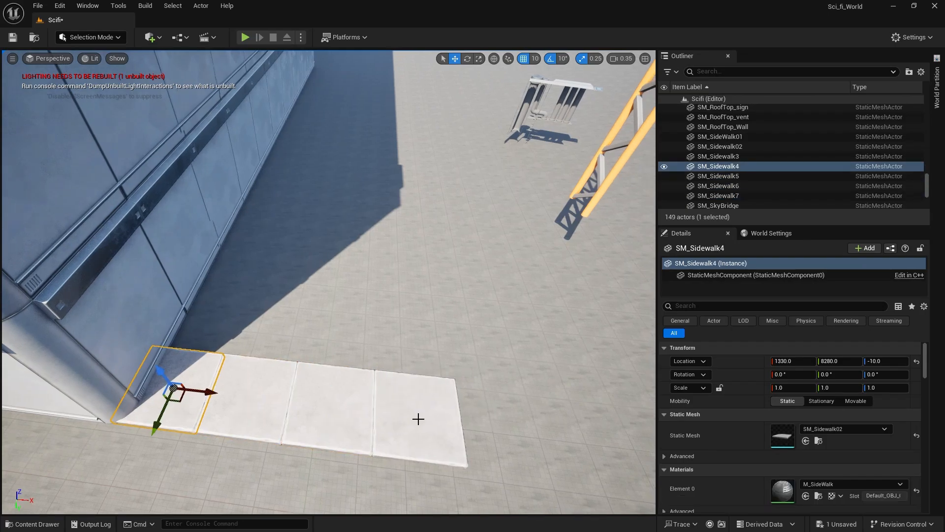
left_click(428, 423)
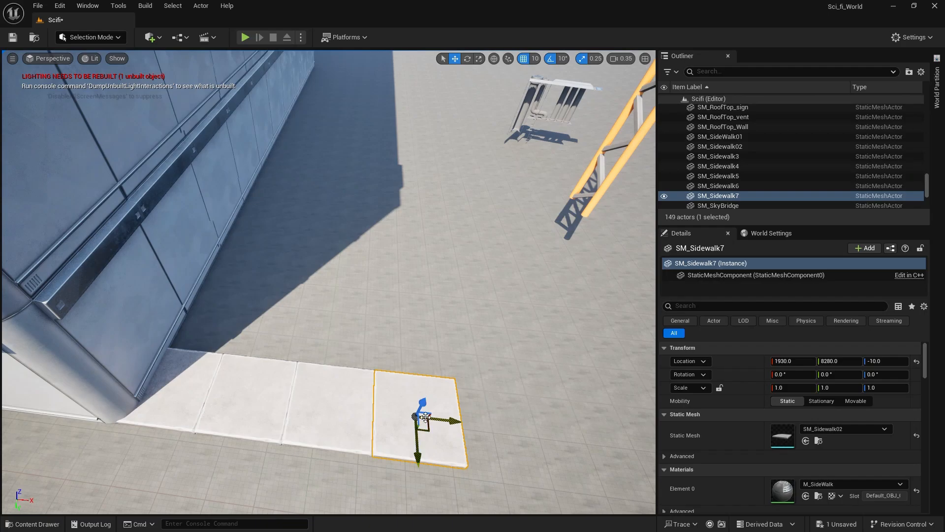
key("Delete")
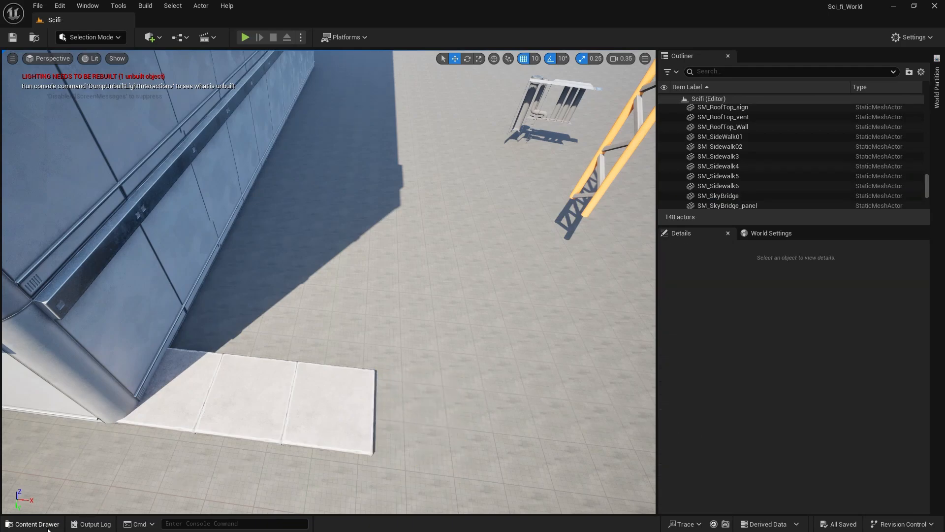
Place the SM_SideWalk01 curb piece at the end of the slab row at X 1930, Y 8080, Z -10, and save the level.
left_click(34, 524)
left_click_drag(403, 364, 411, 343)
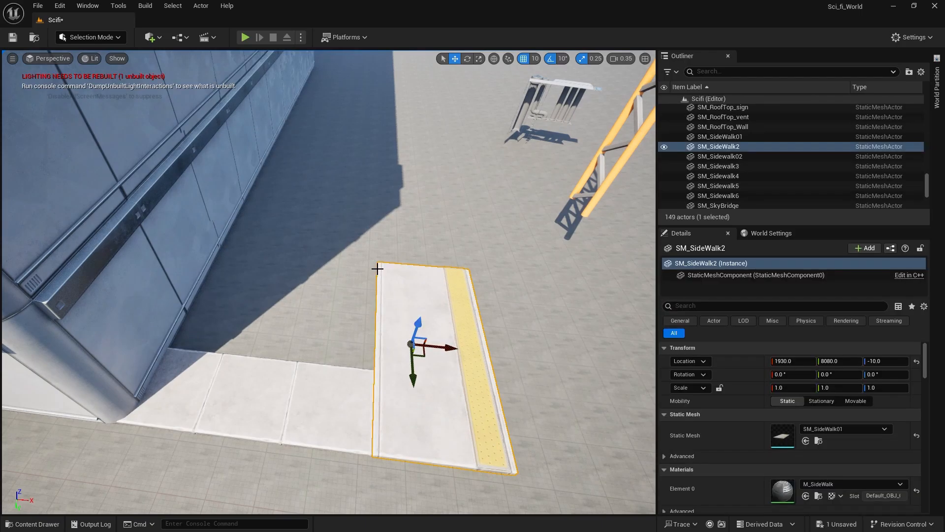
left_click(371, 254)
right_click_drag(371, 254, 365, 261)
key("w")
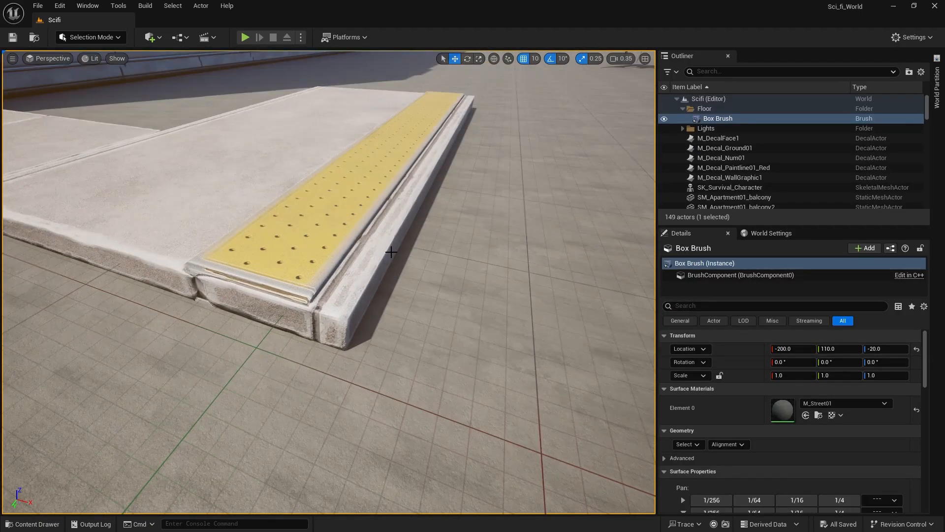
Place the SM_Curbstep mesh from the LightProps model folder beside the outer edge of the yellow-striped sidewalk piece.
left_click(40, 525)
left_click(40, 526)
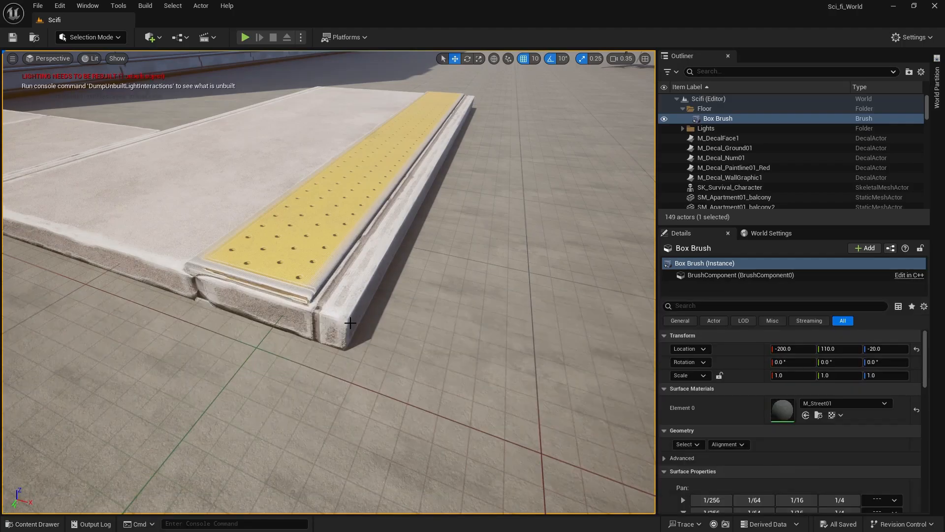
right_click_drag(315, 306, 352, 322)
key("w")
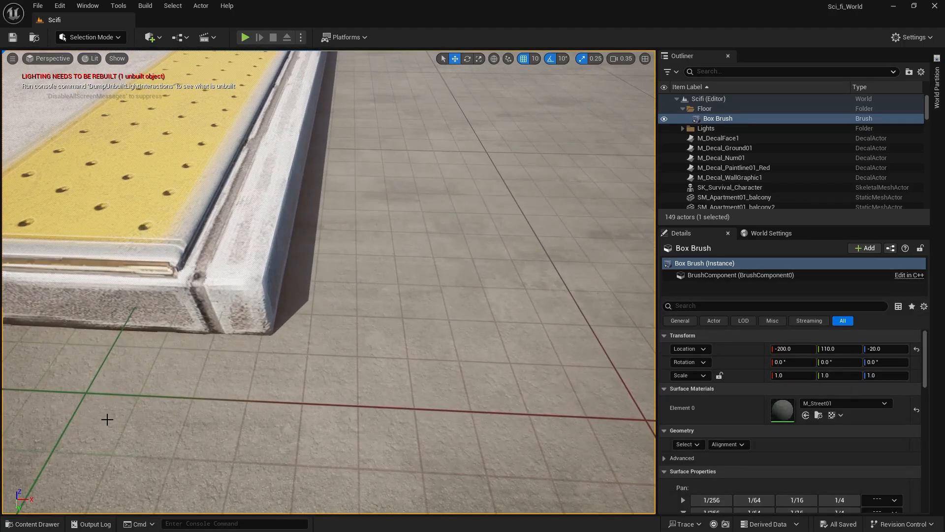
left_click(39, 523)
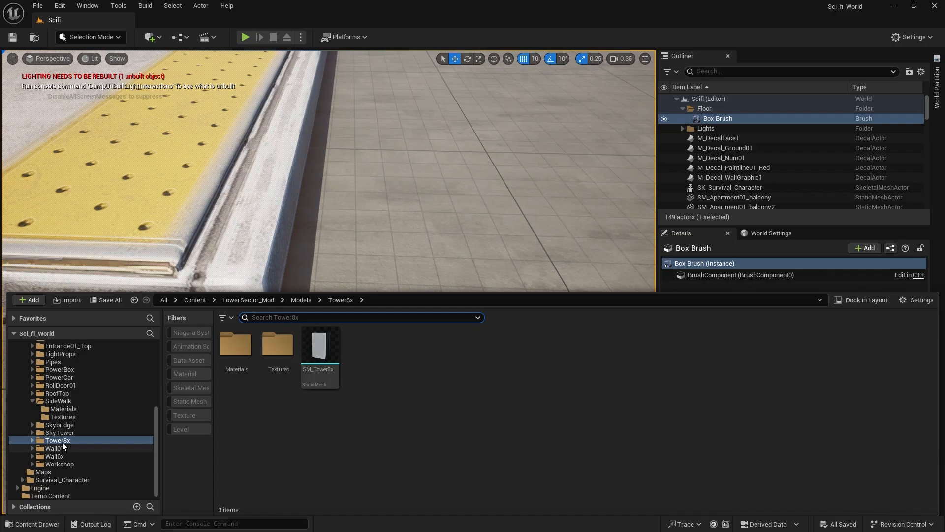
scroll(60, 397, "up", 8)
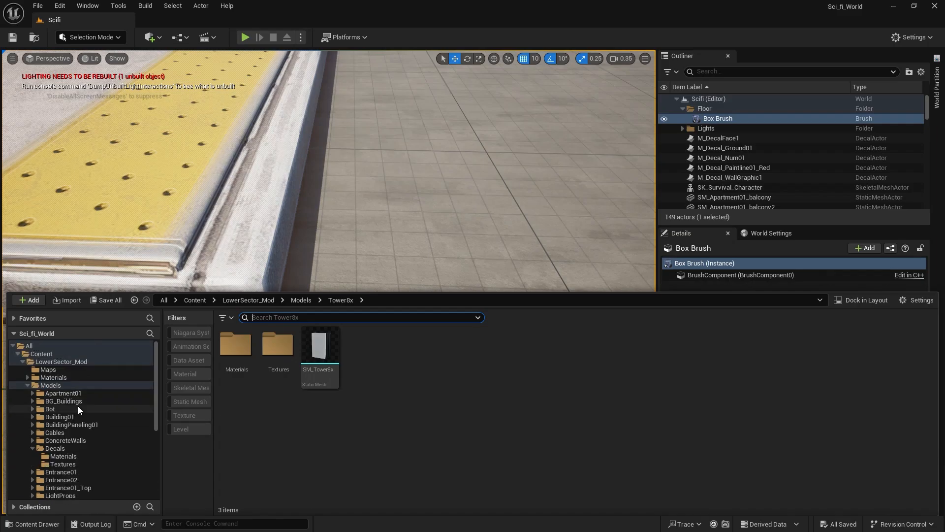
left_click(70, 394)
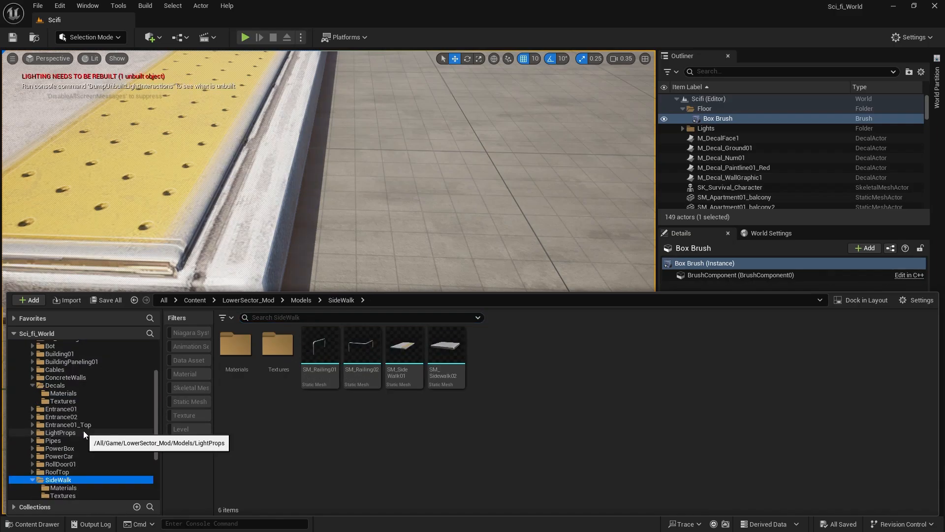
left_click(84, 432)
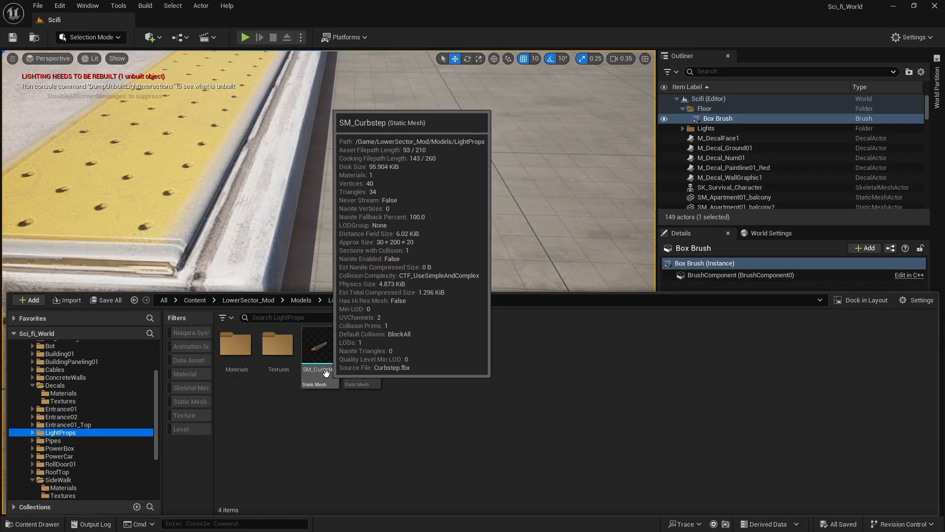
left_click_drag(326, 372, 275, 97)
Rotate the curb step to -180° about Z and align it with the sidewalk's outer corner at X 2160, Y 8380, Z -10.
key("e")
key("w")
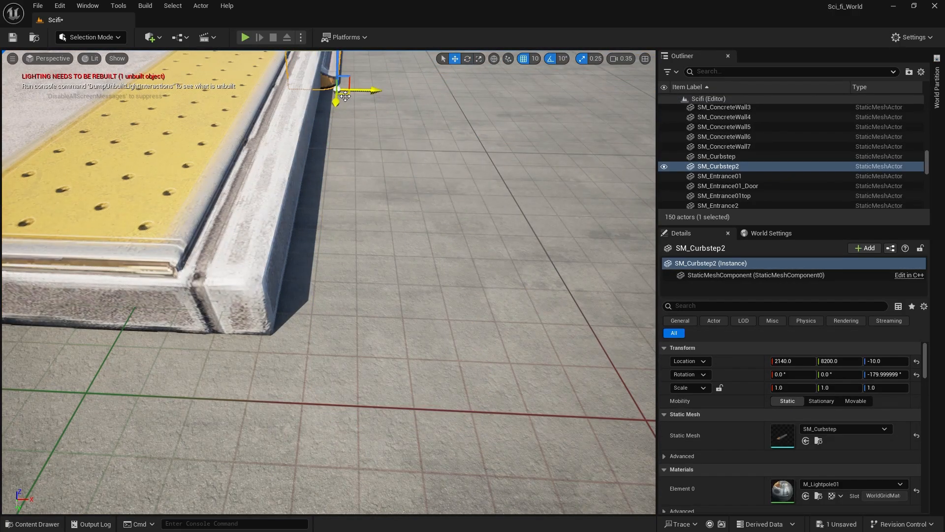
mouse_move(345, 96)
left_mouse_down()
mouse_move(394, 244)
mouse_move(412, 369)
left_mouse_up()
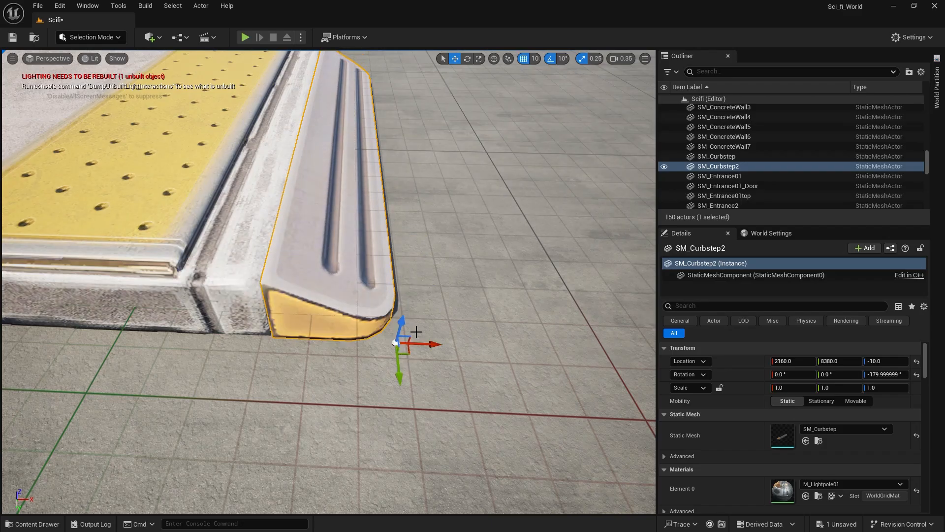
left_click(416, 331)
Duplicate the curb step twice along the sidewalk edge, at Y 8180 and Y 7980.
right_click_drag(310, 217, 183, 217)
mouse_move(298, 239)
right_mouse_down()
mouse_move(254, 236)
mouse_move(298, 239)
right_mouse_up()
left_click(302, 266)
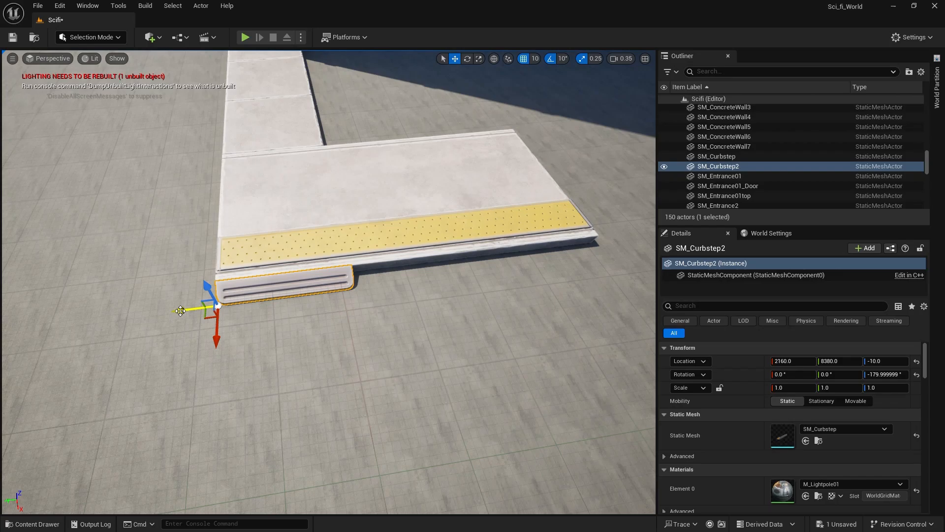
left_click_drag(183, 311, 309, 325, "alt")
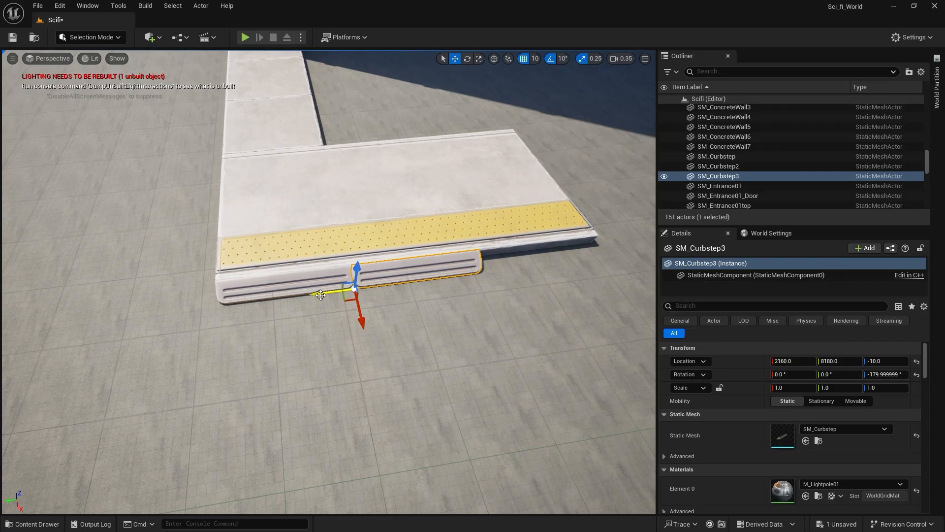
left_click_drag(320, 295, 451, 279, "alt")
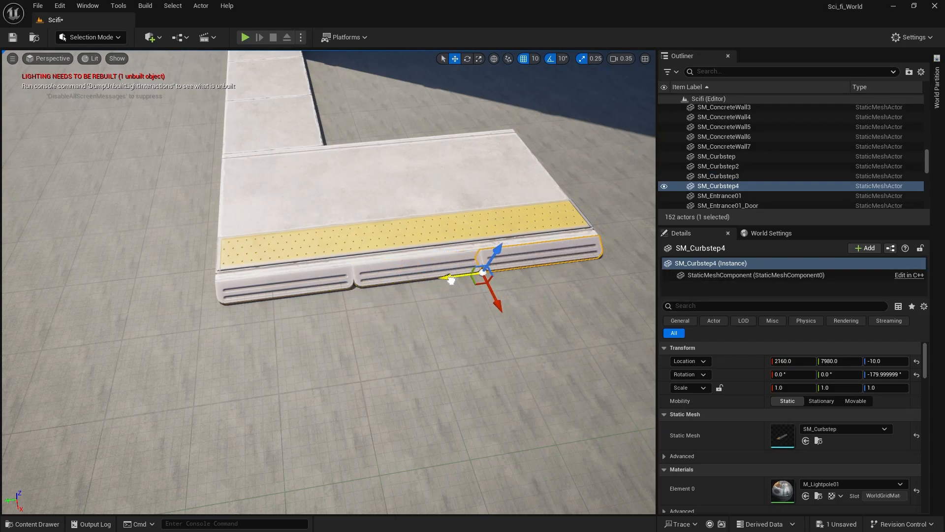
Duplicate the three-slab row twice sideways along Y to form a three-by-three slab block.
right_click_drag(451, 280, 418, 231)
right_click_drag(224, 343, 208, 344)
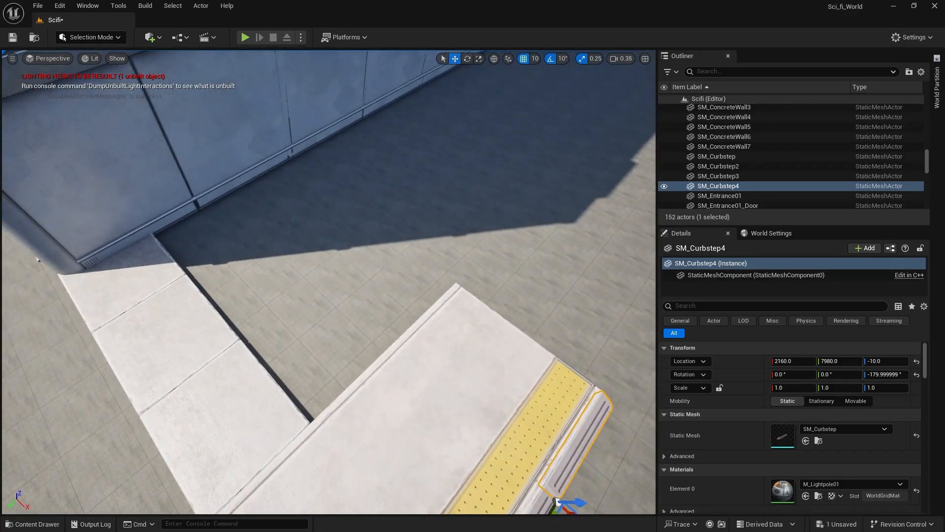
left_click(206, 392)
left_click(152, 334, "shift")
left_click(129, 297, "shift")
left_click_drag(88, 300, 181, 252, "alt+shift")
left_click_drag(233, 416, 228, 421, "alt+shift")
right_click_drag(219, 409, 220, 409)
Select all nine slabs and duplicate the block repeatedly along the building wall up to its far corner.
left_click(231, 355, "ctrl")
left_click(260, 247, "ctrl")
left_click(262, 192, "ctrl")
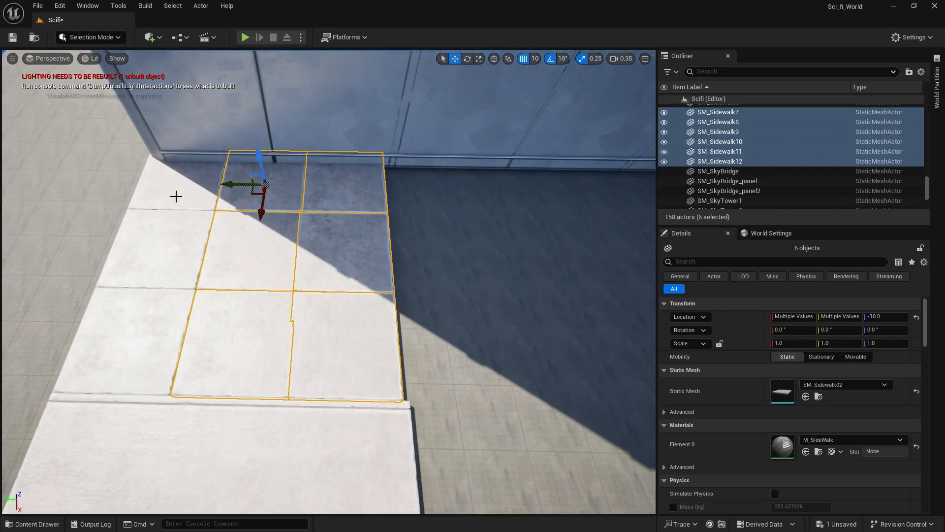
left_click(176, 197, "ctrl")
left_click(169, 247, "ctrl")
left_click(148, 348, "ctrl")
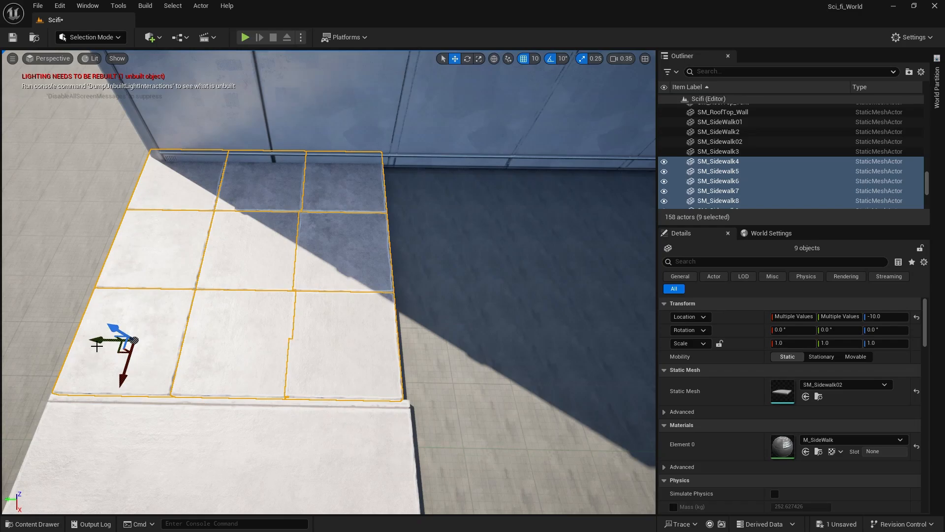
left_click_drag(97, 346, 46, 342, "alt+shift")
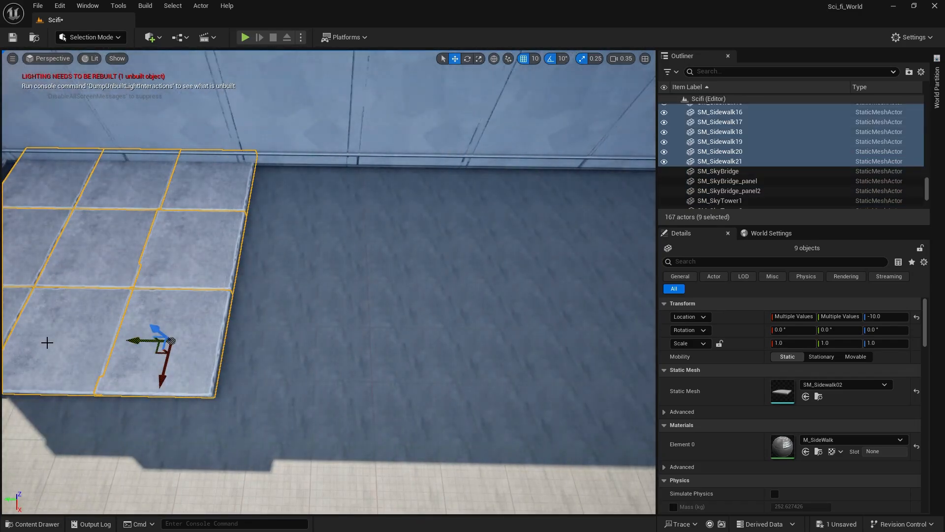
right_click_drag(212, 353, 256, 354)
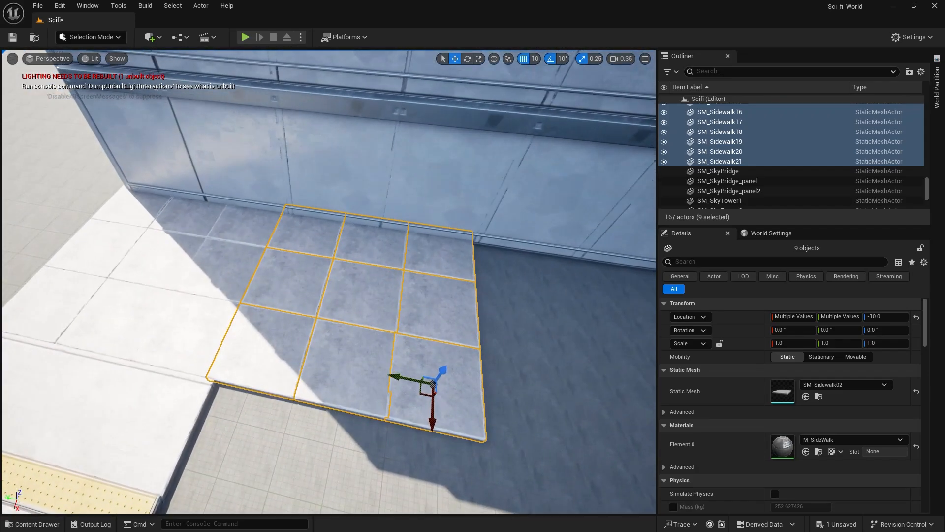
left_click_drag(400, 376, 434, 382)
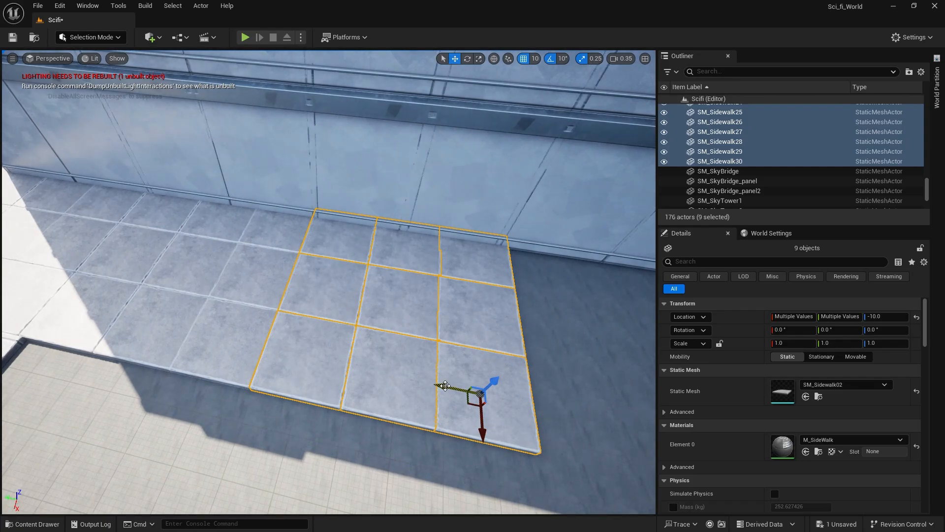
mouse_move(445, 386)
left_mouse_down("alt+shift")
mouse_move(467, 389)
mouse_move(446, 386)
left_mouse_up("alt+shift")
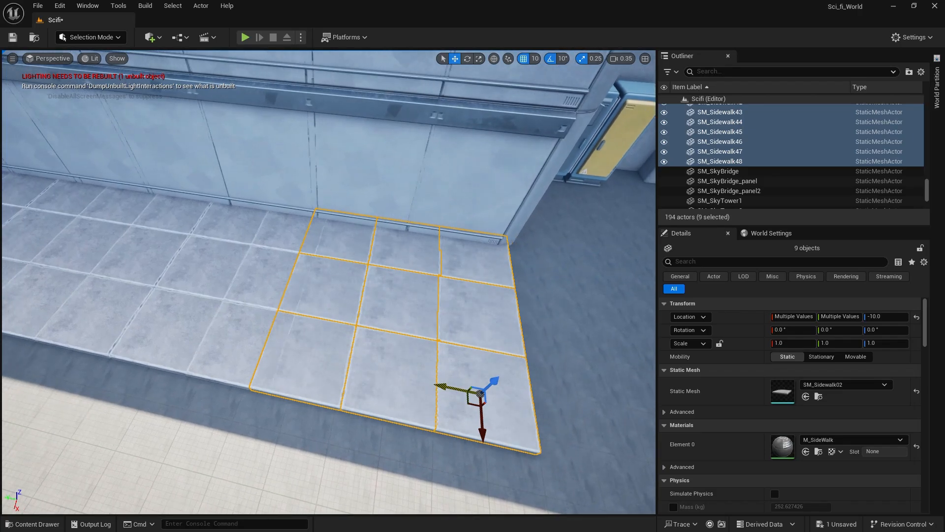
Add one more copy of the nine-slab block along Y, extending past the building's far corner.
right_click_drag(332, 366, 371, 353)
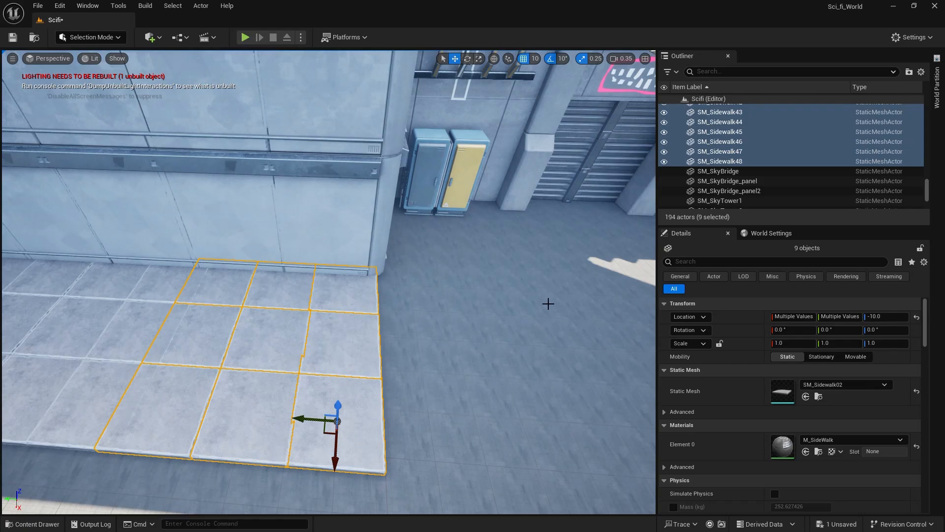
mouse_move(530, 257)
right_mouse_down()
mouse_move(541, 241)
mouse_move(527, 259)
right_mouse_up()
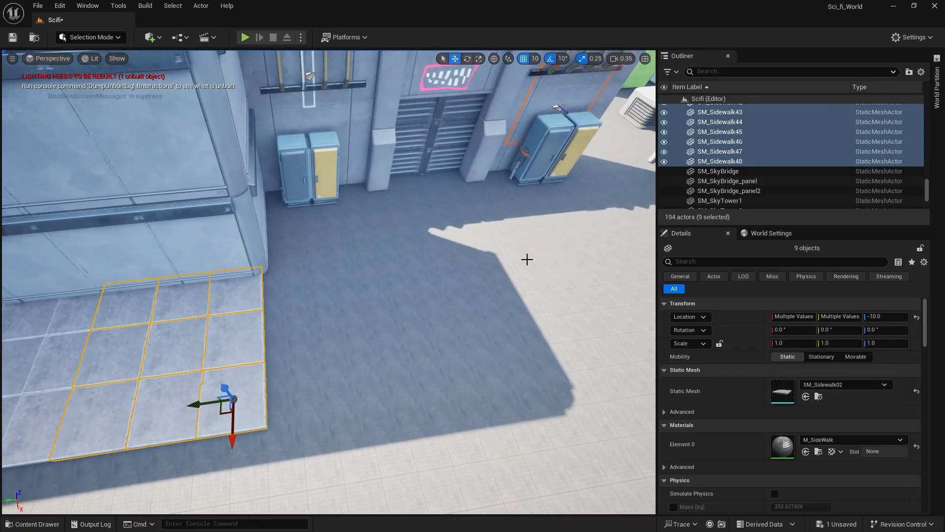
left_click_drag(193, 404, 213, 401, "alt+shift")
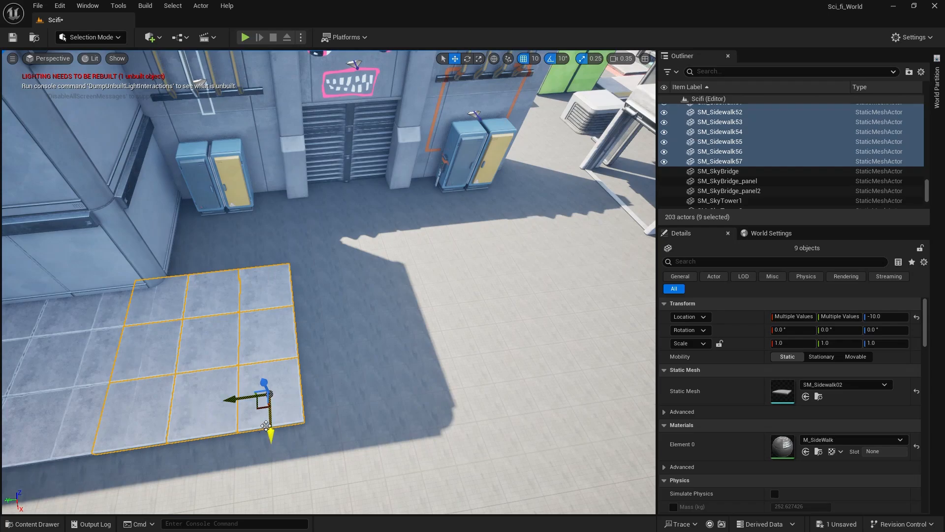
Delete the outermost row of three slabs beyond the building's far corner.
left_click(278, 311)
right_click_drag(250, 304, 135, 237)
right_click_drag(365, 318, 471, 336)
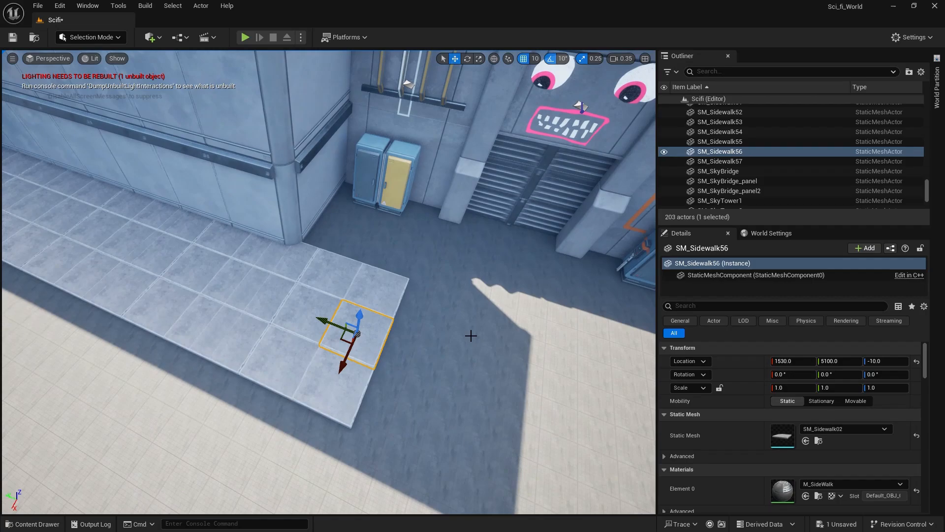
left_click(381, 290)
key("Delete")
left_click(366, 344)
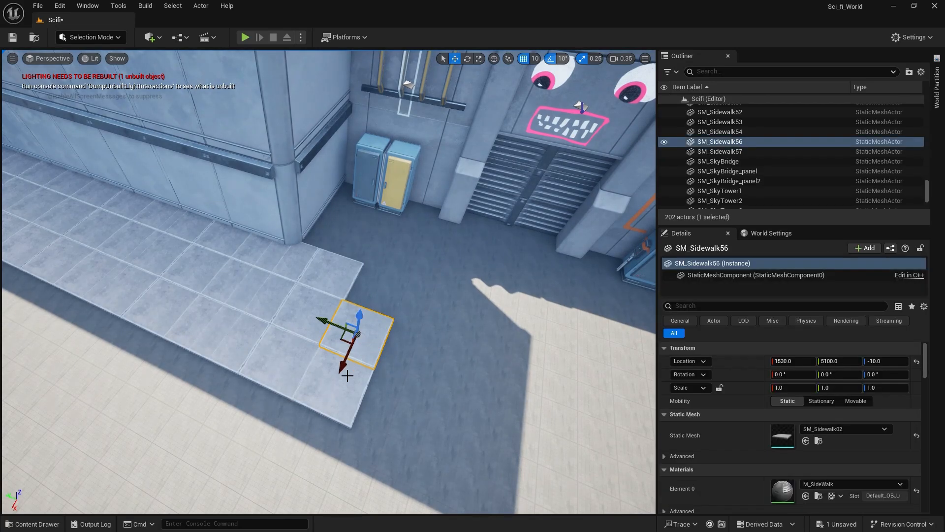
key("Delete")
left_click(314, 391)
key("Delete")
Duplicate the six end slabs along X around the building corner to the power boxes at the gateway wall.
left_click(322, 300)
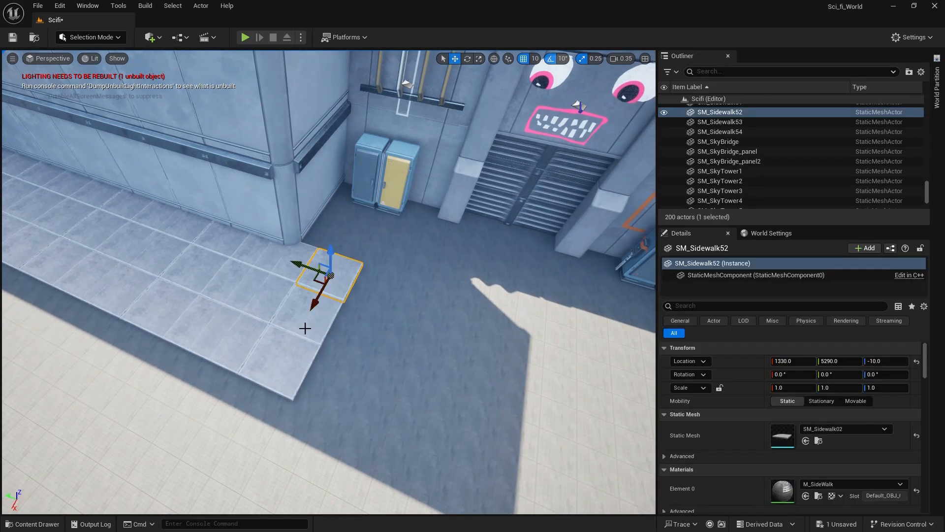
left_click(275, 298, "ctrl")
left_click(253, 325, "ctrl")
left_click(215, 345, "ctrl")
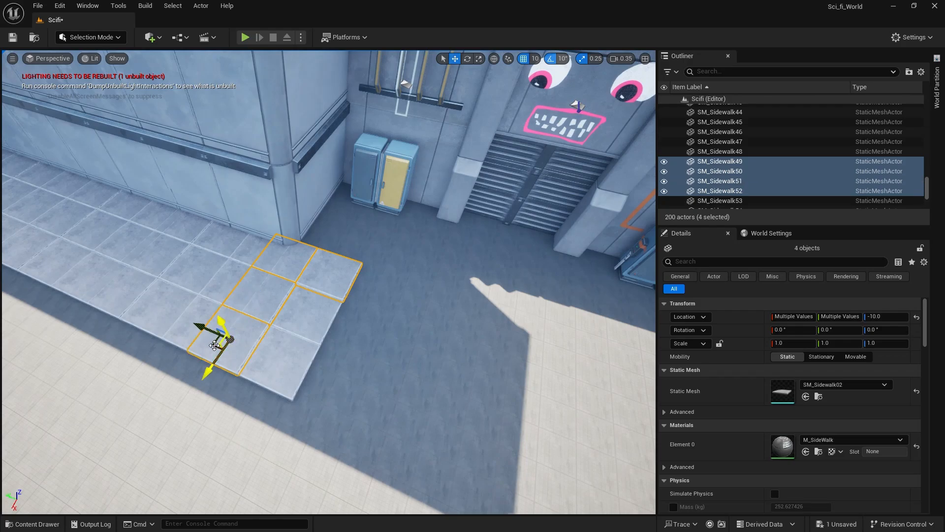
left_click_drag(213, 365, 313, 250, "alt")
key("ctrl+z")
right_click_drag(350, 338, 346, 396)
left_click(236, 327, "ctrl")
left_click(197, 382, "ctrl")
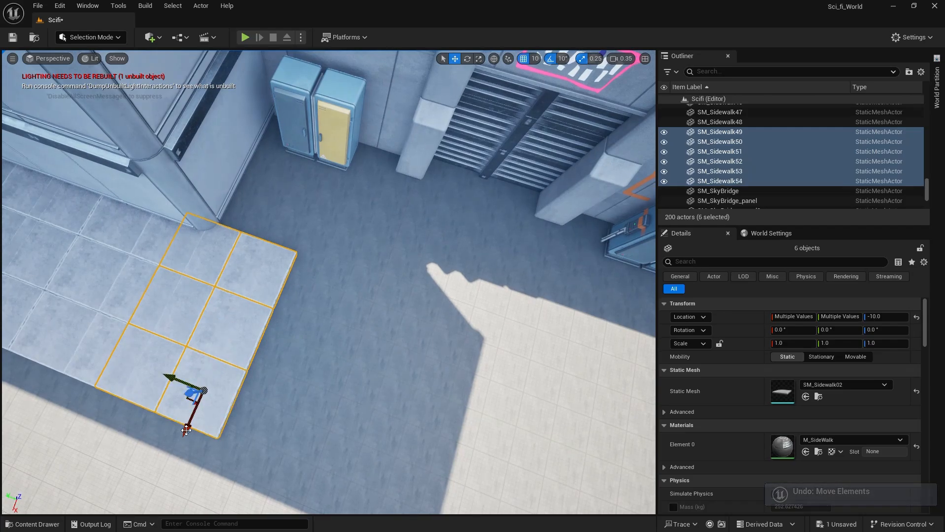
left_click_drag(186, 430, 251, 244, "alt")
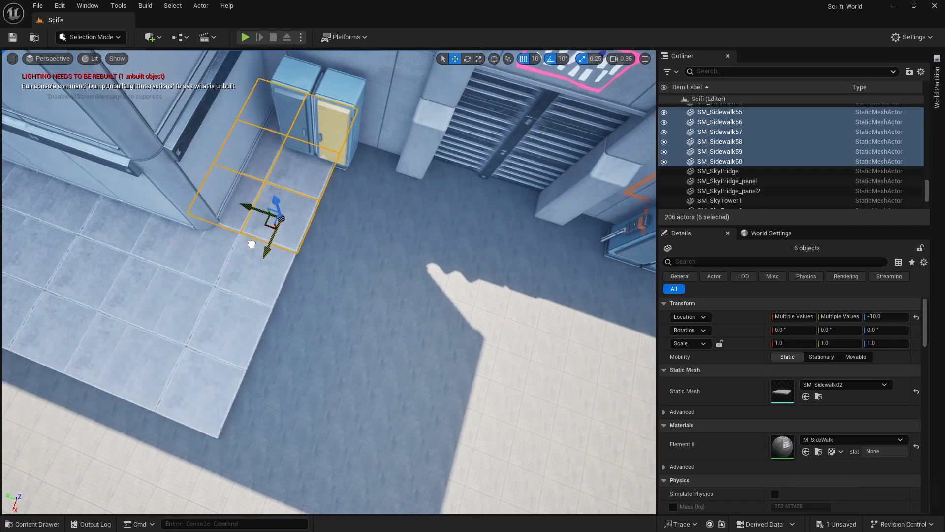
Duplicate the yellow-striped sidewalk piece with its three curb steps five times along Y to the end of the slab paving.
mouse_move(325, 296)
right_mouse_down()
mouse_move(312, 265)
mouse_move(221, 270)
mouse_move(333, 313)
right_mouse_up()
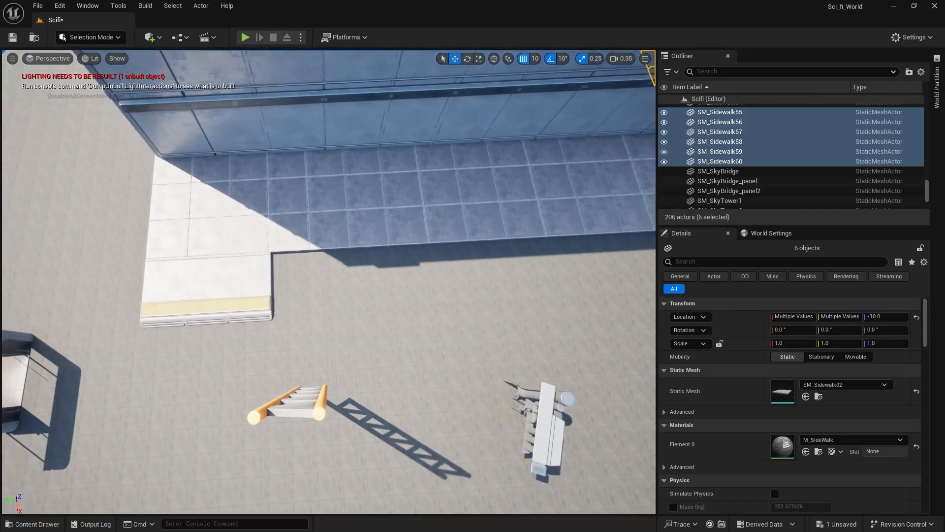
left_click(247, 321)
left_click(225, 322, "ctrl")
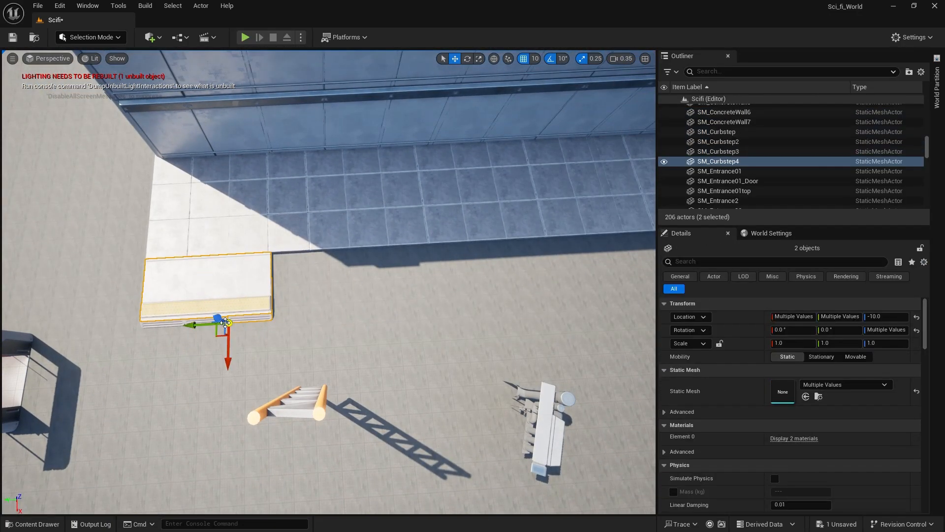
left_click(166, 325, "ctrl")
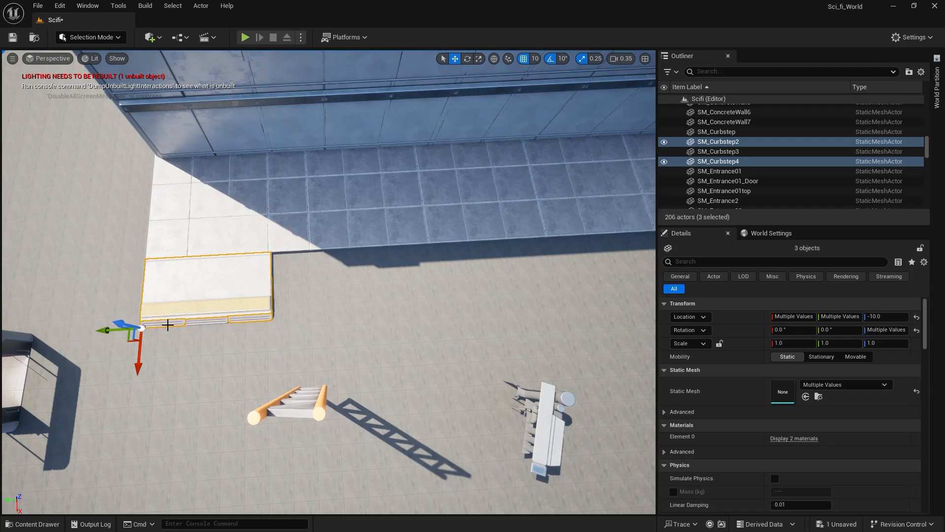
left_click(202, 321, "ctrl")
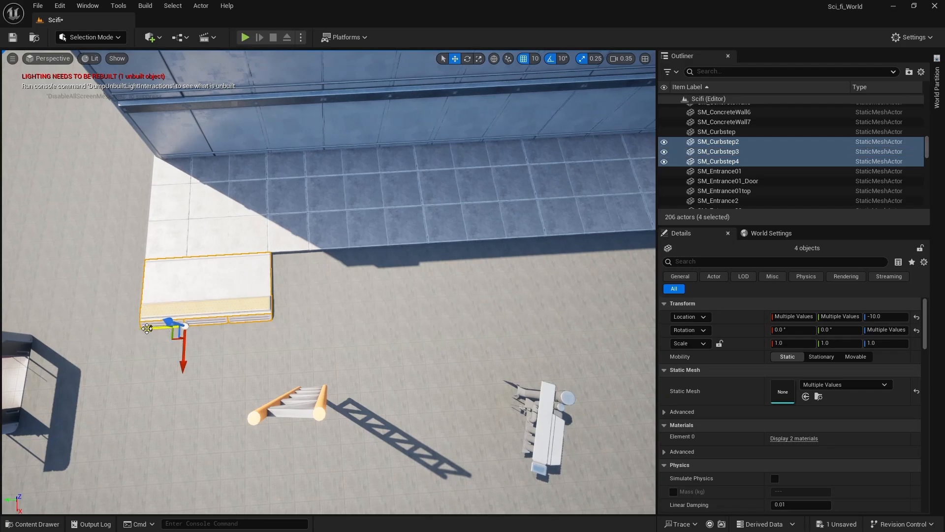
mouse_move(147, 328)
left_mouse_down("alt+shift")
mouse_move(176, 327)
mouse_move(163, 326)
left_mouse_up("alt+shift")
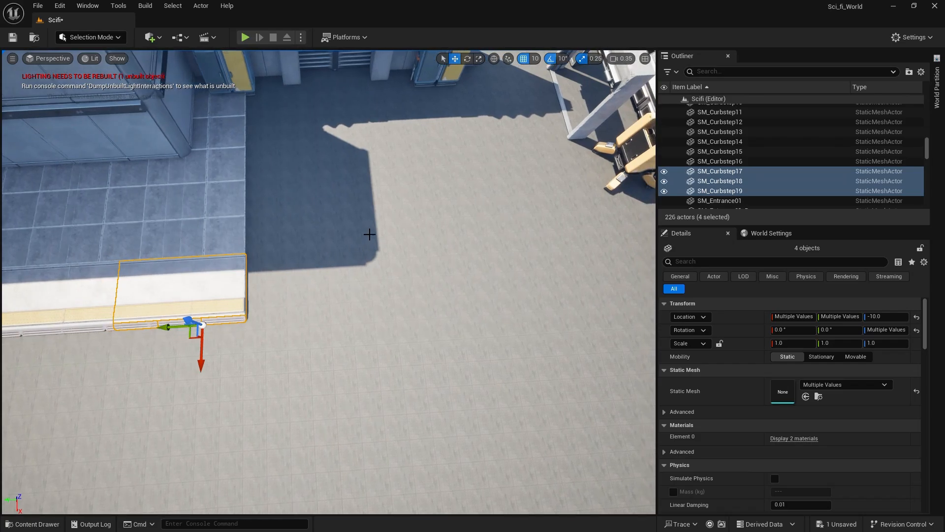
Copy the last curb step and rotate the copy 90° so it lies along the sidewalk's end at the corner.
left_click(311, 260)
right_click_drag(272, 241, 272, 241)
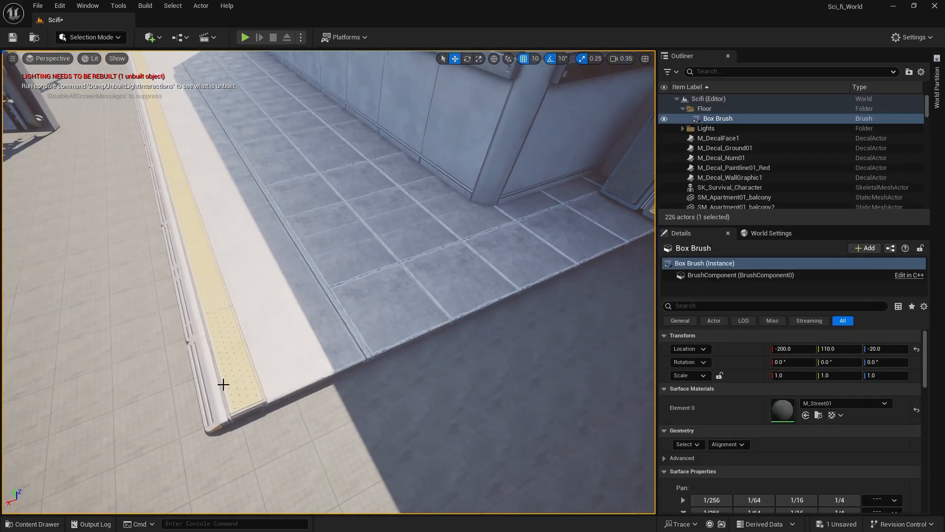
left_click(212, 410)
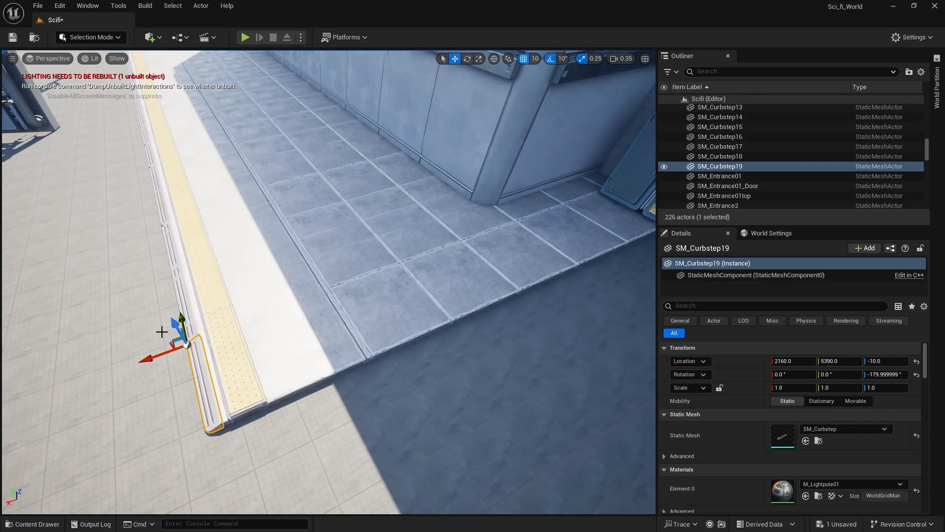
left_click_drag(173, 337, 211, 432, "alt")
key("e")
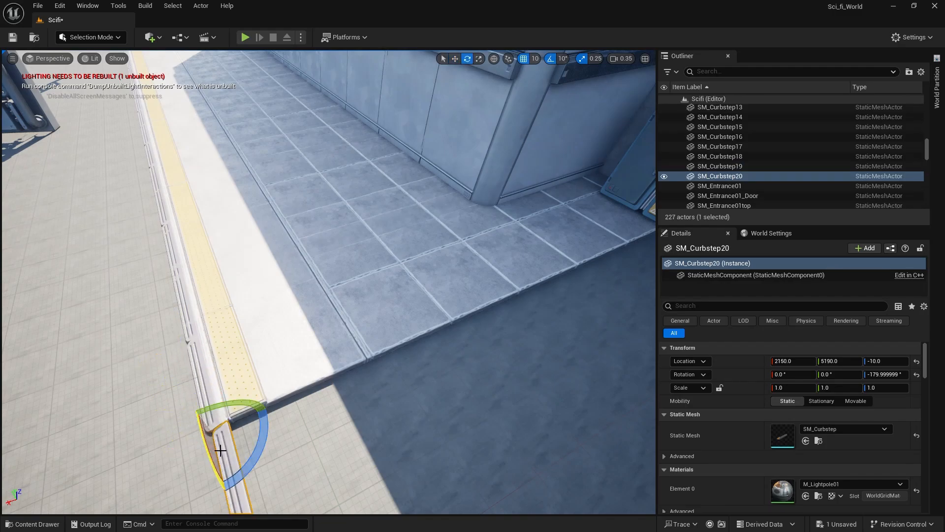
left_click_drag(157, 458, 225, 492)
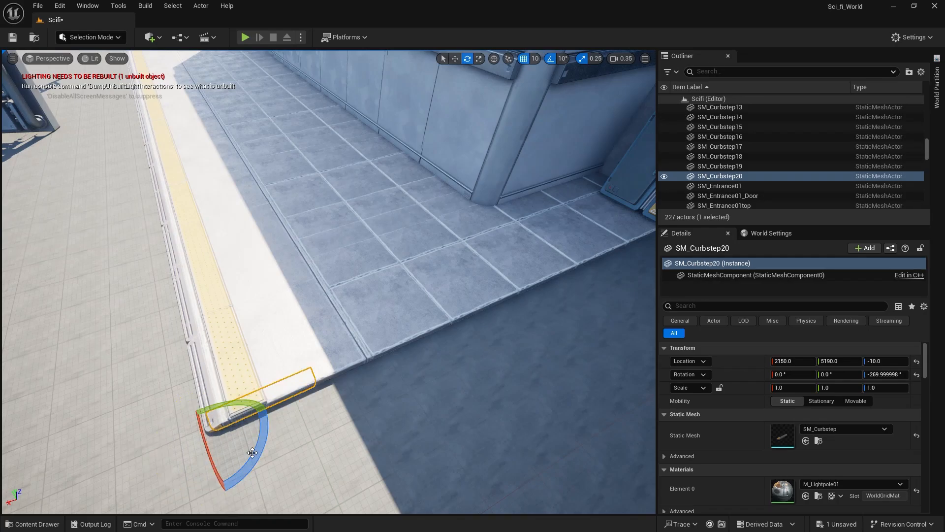
right_click_drag(230, 382, 229, 428)
key("w")
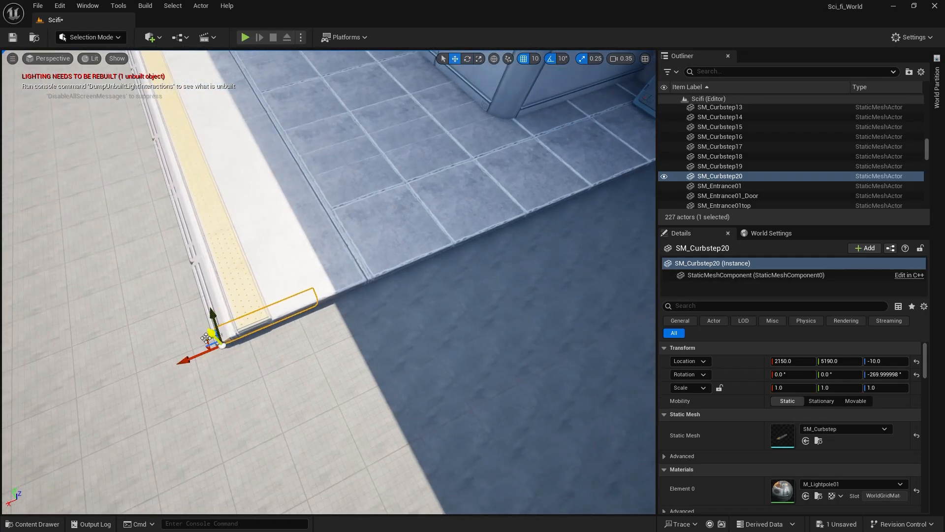
Position the rotated curb step at X 2110, Y 5160 against the end of the yellow-striped sidewalk.
left_click_drag(206, 338, 218, 351)
key("ctrl+z")
right_click_drag(358, 352, 391, 315)
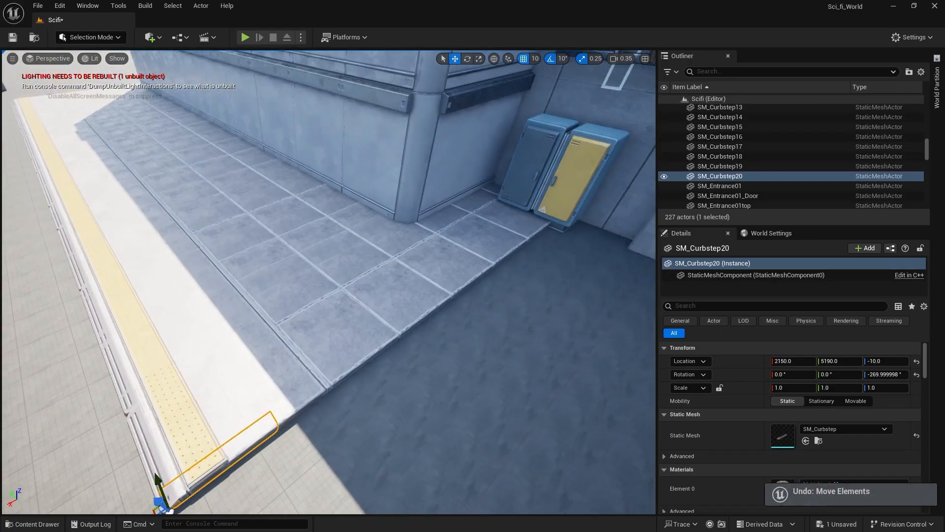
right_click_drag(232, 301, 309, 300)
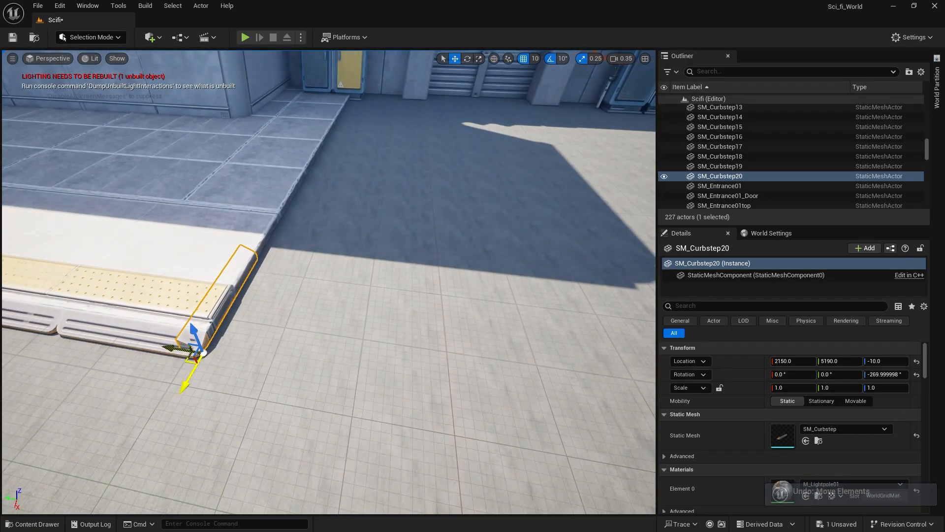
left_click_drag(203, 353, 192, 350)
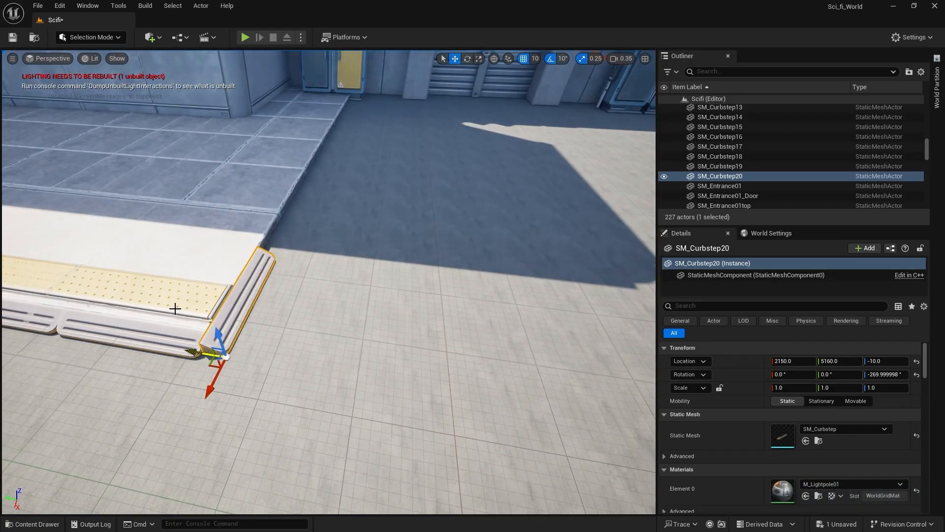
left_click(145, 327)
left_click(207, 349)
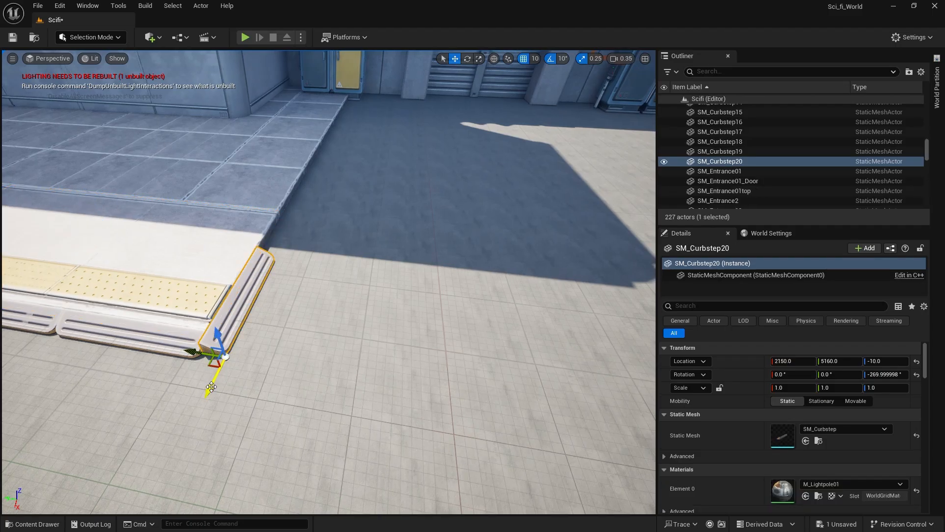
left_click_drag(211, 386, 224, 359)
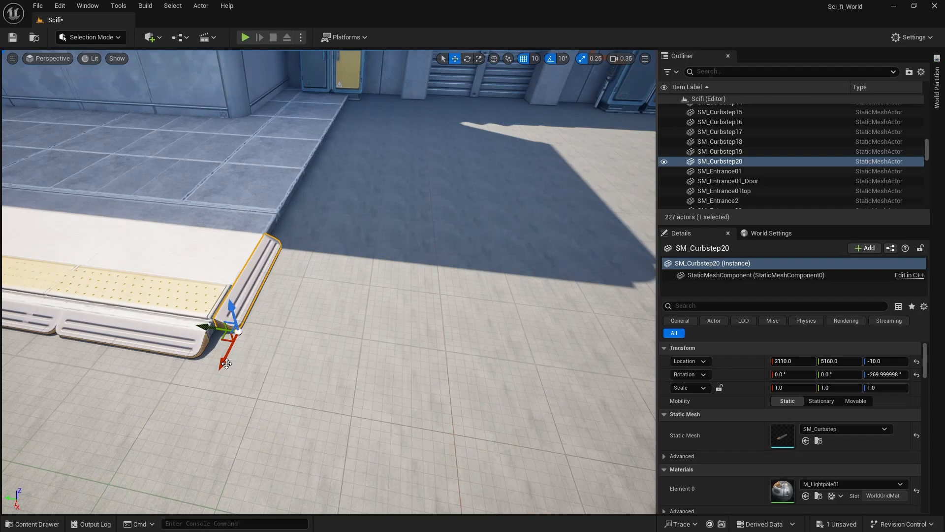
mouse_move(227, 355)
left_mouse_down("shift")
mouse_move(244, 319)
mouse_move(226, 355)
left_mouse_up("shift")
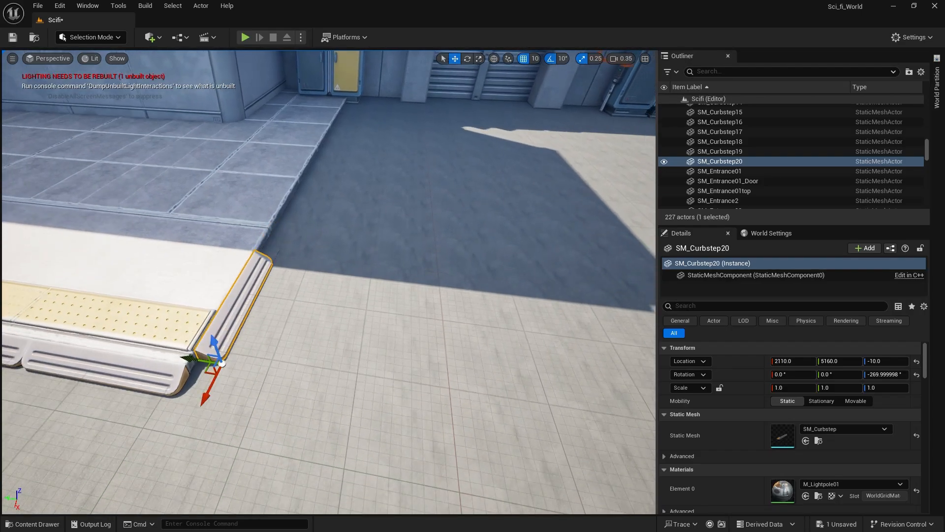
Duplicate the rotated curb step twice along X, placing the copies end to end at X 1910 and 1720.
left_click_drag(248, 322, 267, 283)
right_click_drag(267, 283, 141, 313)
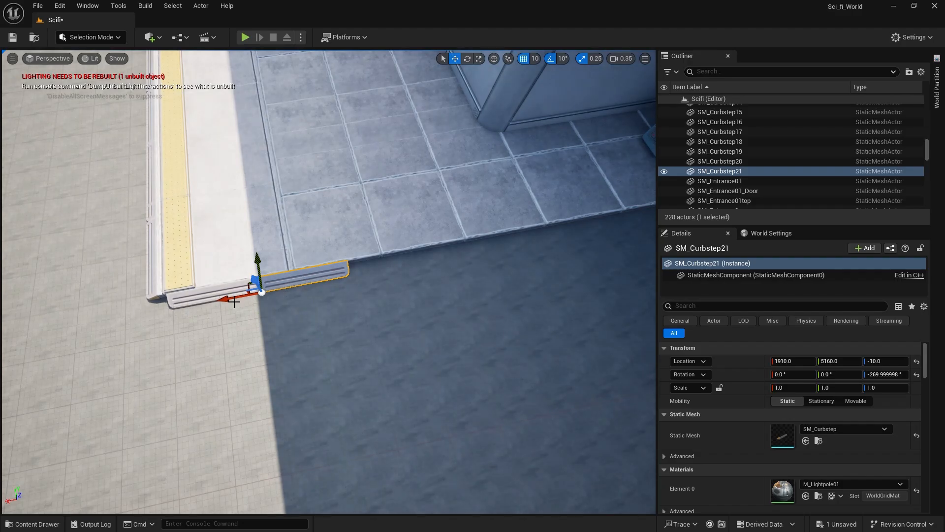
left_click_drag(224, 300, 244, 293, "alt+shift")
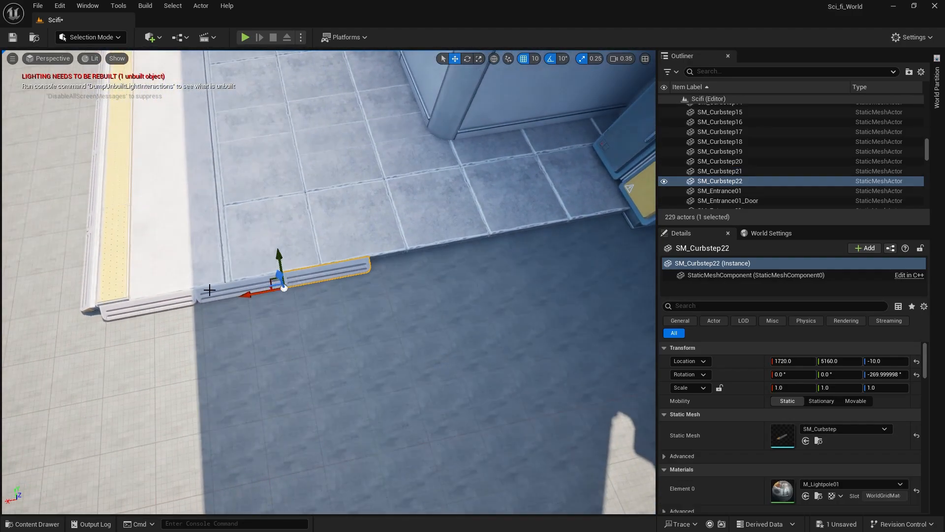
Duplicate the three end curb steps along X, then add one more copy at X 950 beside the power boxes.
left_click(209, 290, "shift")
left_click(137, 310, "shift")
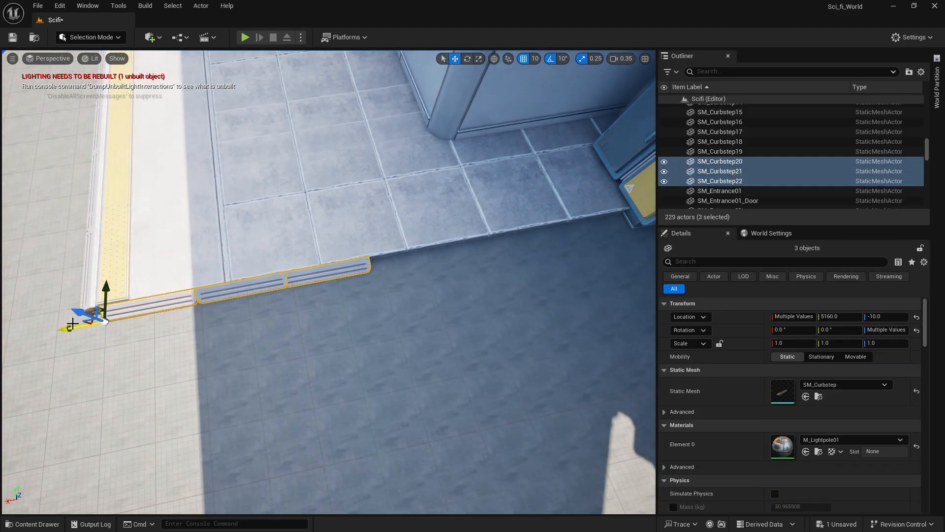
left_click_drag(67, 326, 512, 278, "alt+shift")
left_click(524, 238)
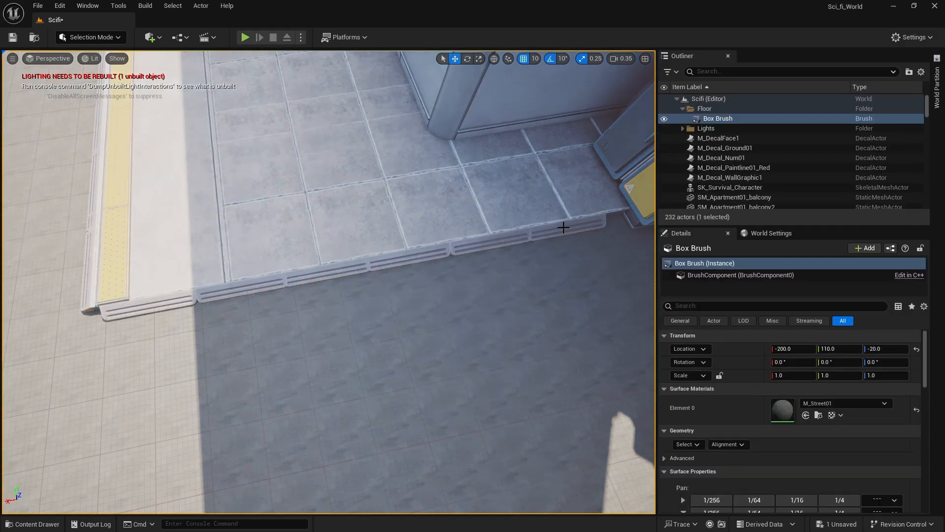
left_click_drag(492, 251, 591, 234, "alt")
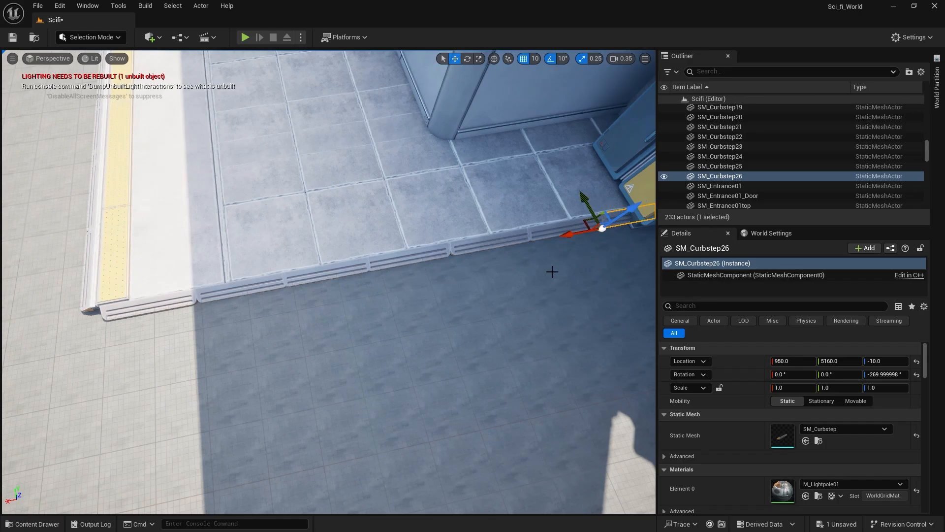
left_click(537, 275)
Place an SM_LightPole01 mesh on the sidewalk's near corner at X 1980, Y 5280.
right_click_drag(547, 274, 593, 273)
key("a")
key("w")
right_click_drag(395, 306, 192, 402)
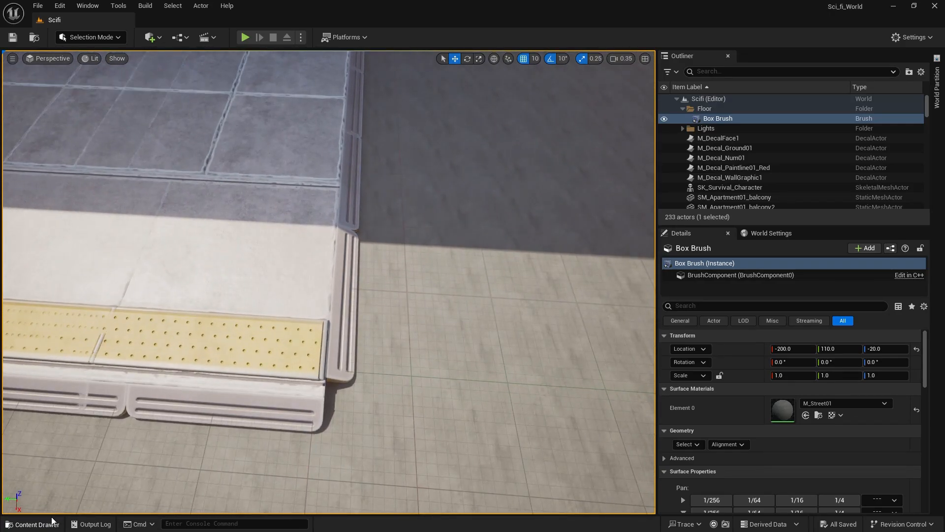
left_click(35, 523)
left_click_drag(362, 356, 261, 268)
right_click_drag(261, 268, 67, 301)
Delete the loose pipe-covered unit and the orange girder standing on the open ground beside the sidewalk.
key("s")
key("s")
key("d")
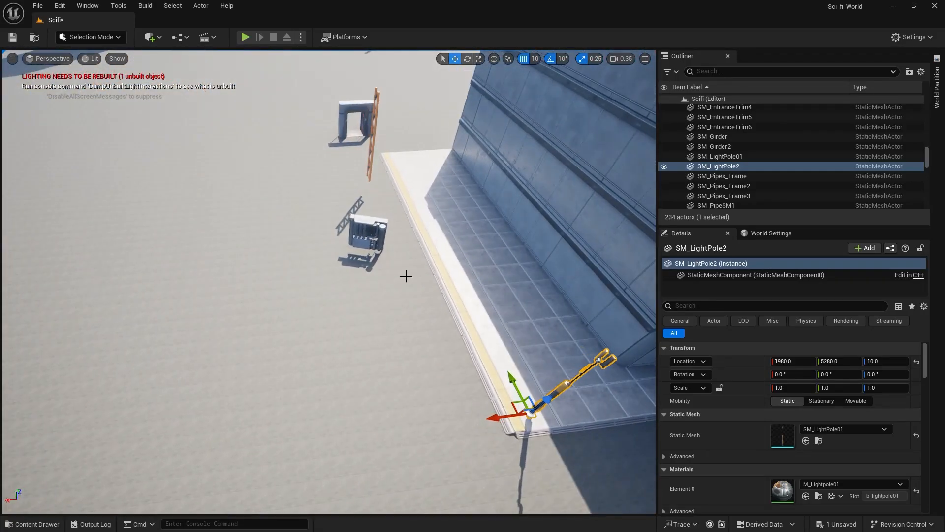
left_click(376, 234)
key("Delete")
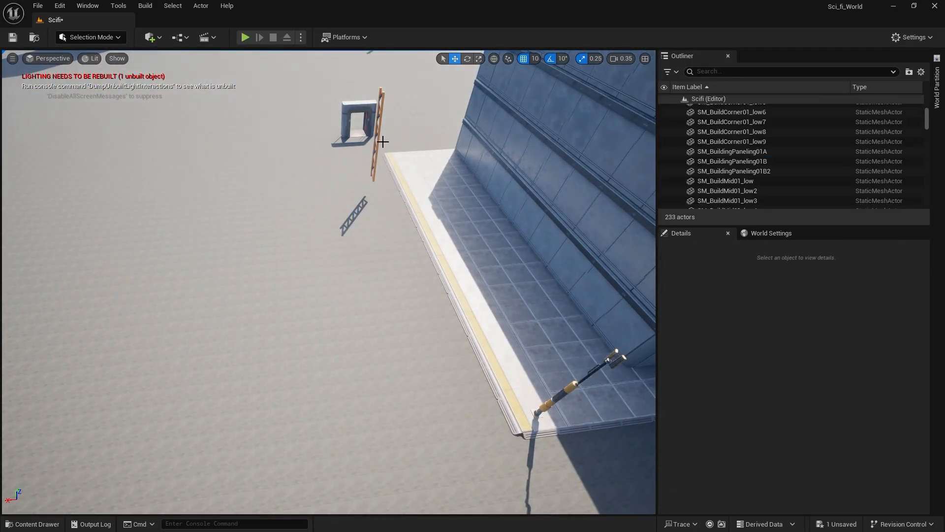
left_click(379, 139)
key("Delete")
Move the loose entrance frame to the far end of the sidewalk at X 2360, Y 8310.
left_click(355, 123)
left_click(348, 105)
right_click_drag(418, 154, 547, 135)
key("a")
key("w")
right_click_drag(347, 234, 416, 258)
left_click_drag(195, 247, 327, 296)
right_click_drag(327, 295, 326, 304)
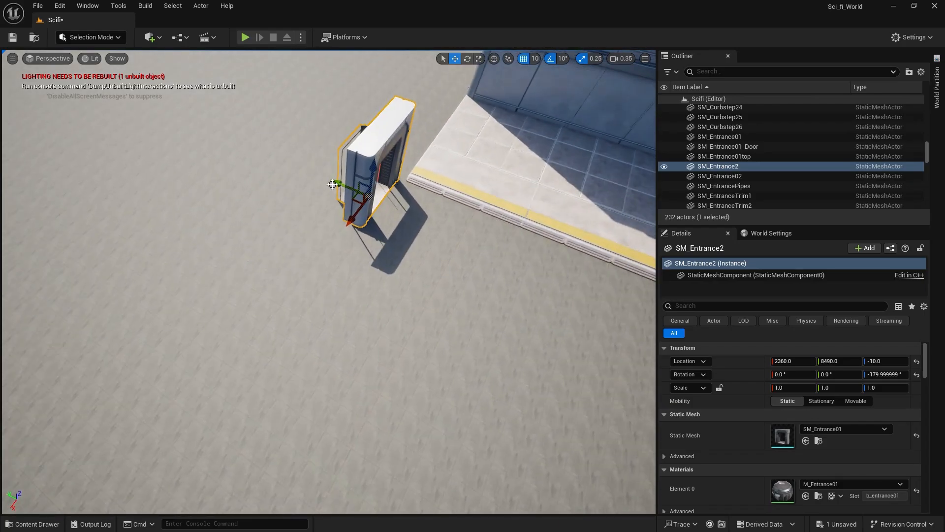
left_click_drag(348, 180, 375, 192)
Duplicate the entrance frame along X to 2780 so the two frames stand side by side.
right_click_drag(262, 251, 223, 206)
key("d")
right_click_drag(242, 284, 222, 283)
right_click_drag(124, 305, 98, 243)
key("s")
key("w")
key("w")
right_click_drag(525, 209, 497, 208)
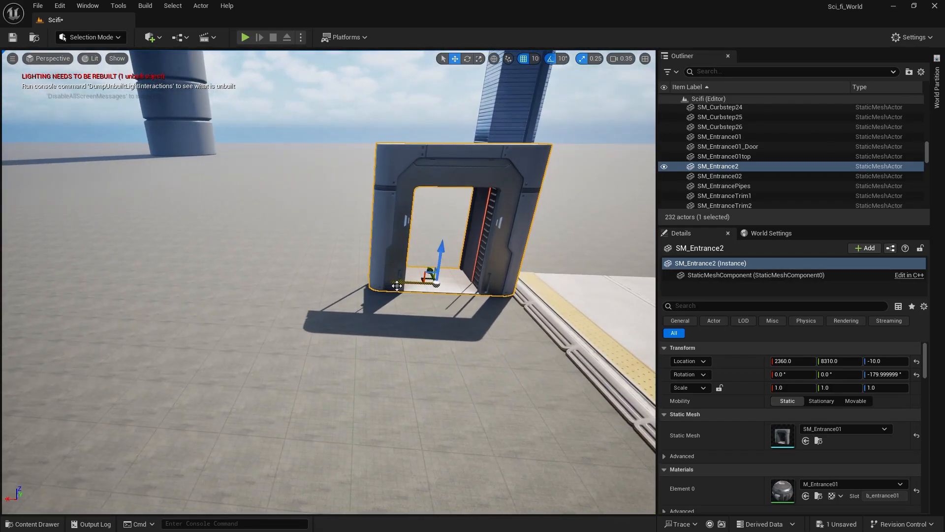
left_click_drag(397, 285, 389, 282, "alt+shift")
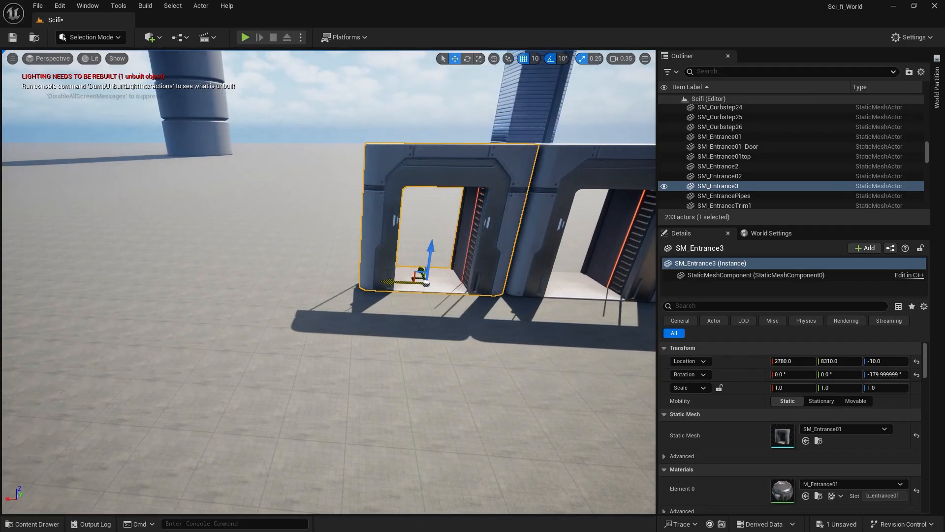
left_click(276, 145)
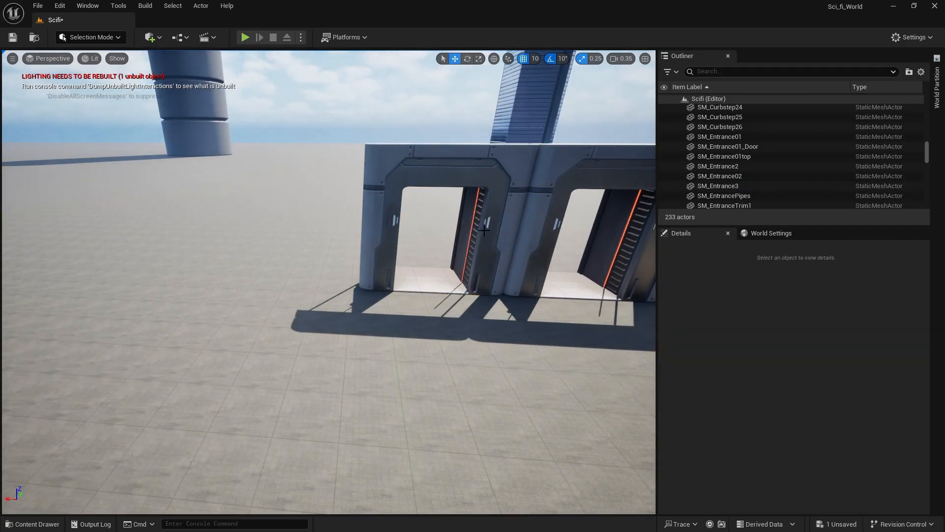
Place the M_Decal_WallGraphic1 decal from the Decals materials on the ground in front of the two entrance frames.
key("s")
right_click_drag(125, 327, 125, 328)
left_click(30, 524)
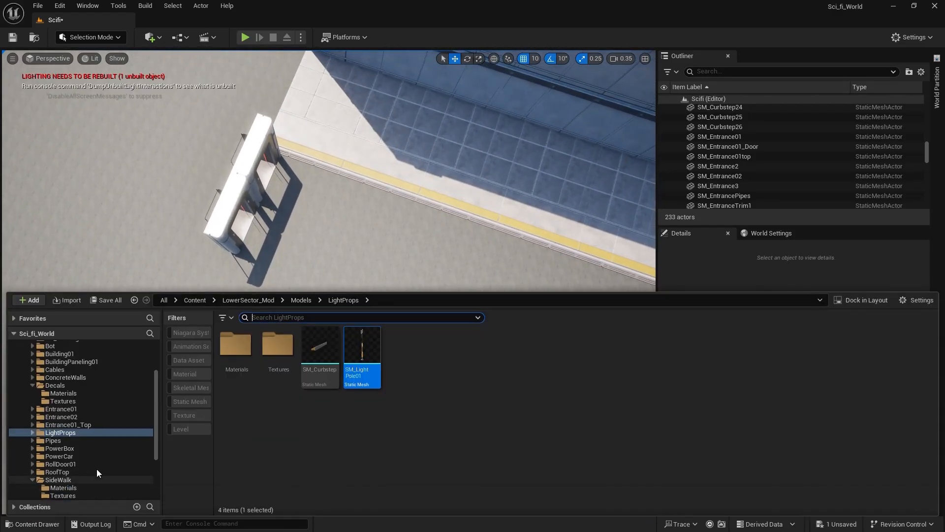
scroll(92, 456, "down", 3)
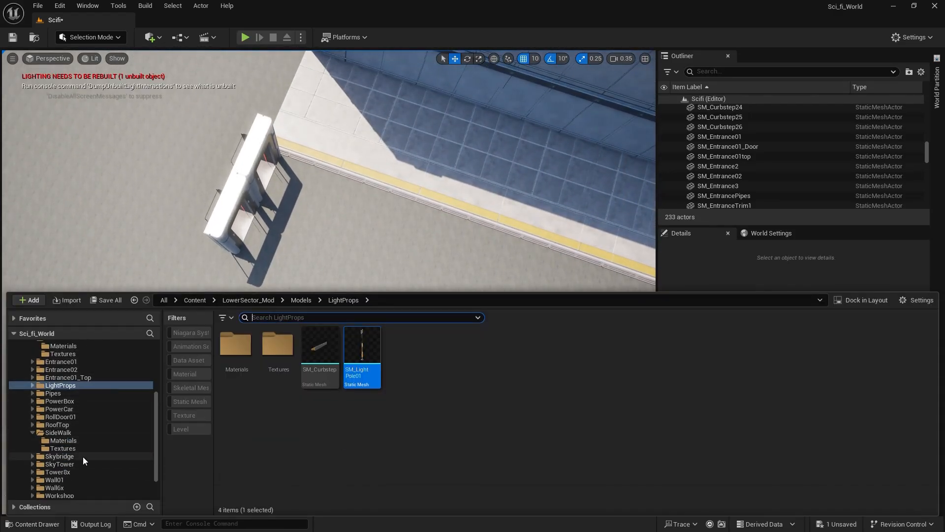
scroll(67, 439, "up", 4)
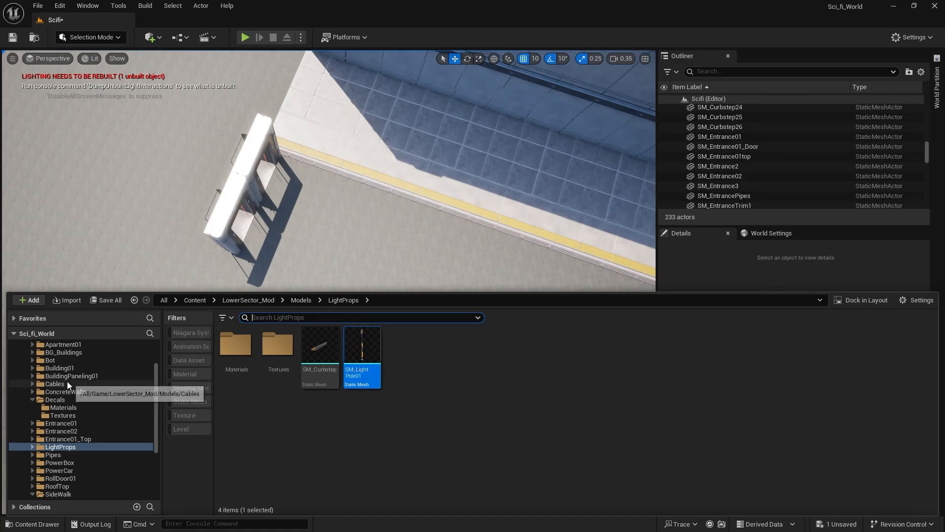
left_click(67, 399)
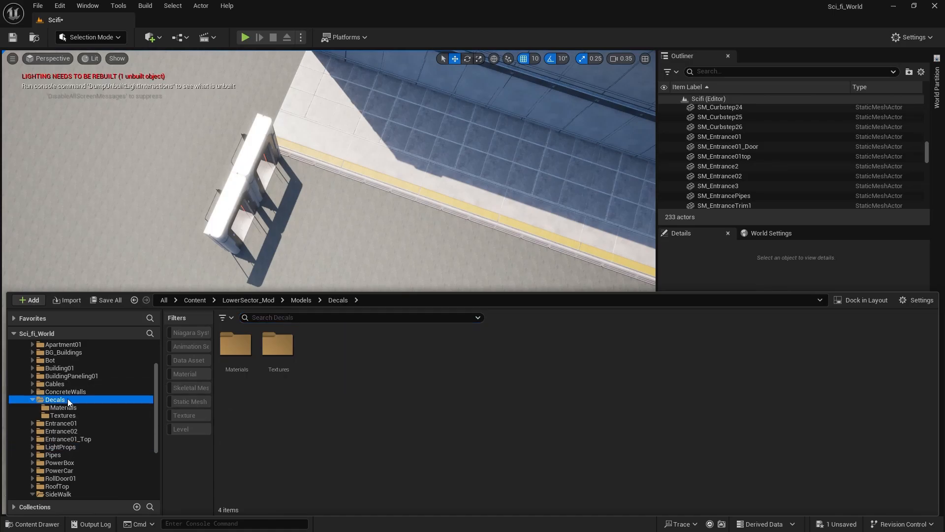
double_click(239, 352)
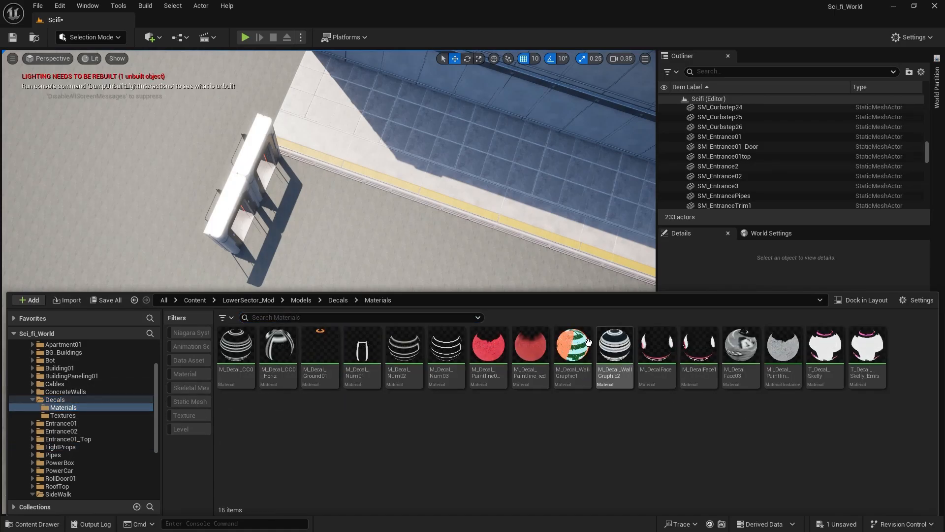
left_click_drag(573, 344, 400, 263)
left_click_drag(333, 245, 282, 226)
key("w")
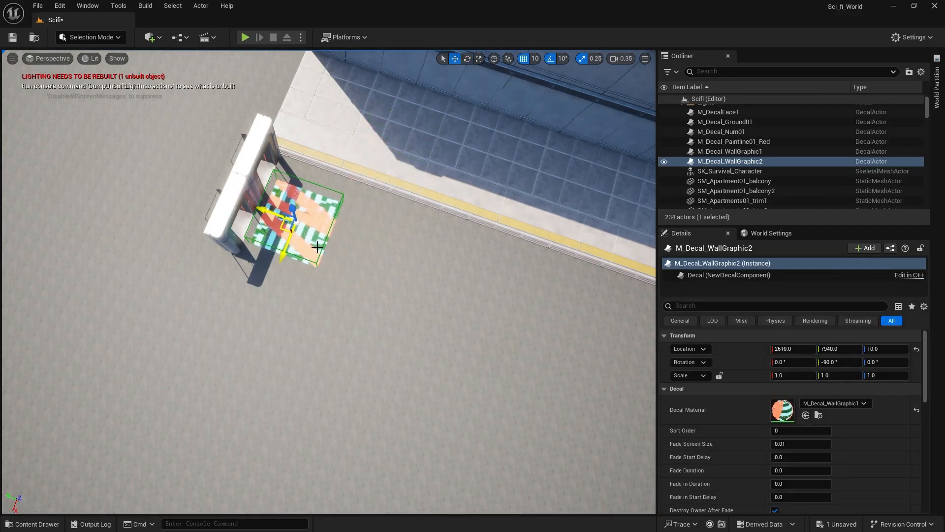
Rotate the ground decal in its plane and scale it to about 1.59 × 1.60 × 1.78 to span both entrance frames.
right_click_drag(348, 258, 342, 265)
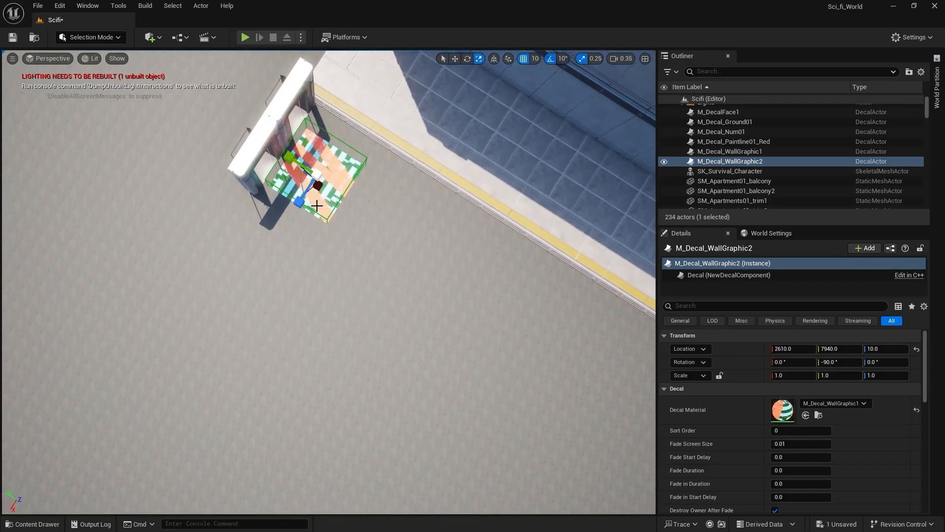
key("e")
left_click_drag(315, 229, 331, 199)
key("r")
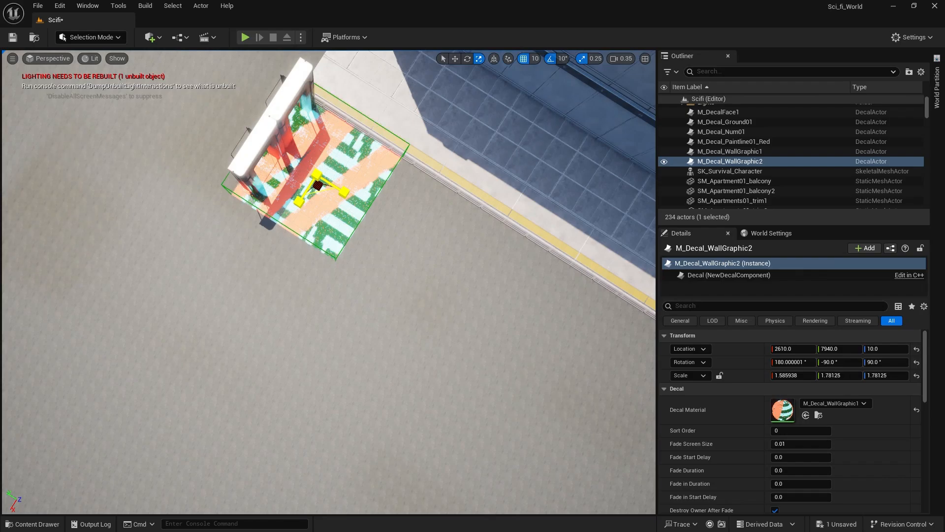
left_click_drag(300, 199, 299, 203)
Shift the ground decal to X 2570 against the curb and lower it to Z -210.
key("w")
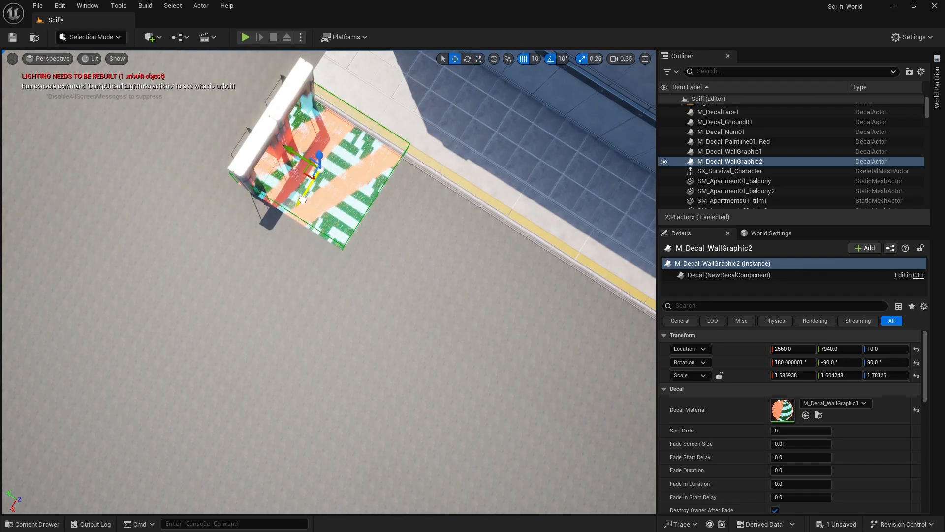
right_click_drag(303, 200, 276, 187)
right_click_drag(186, 233, 139, 195)
left_click_drag(348, 133, 338, 196)
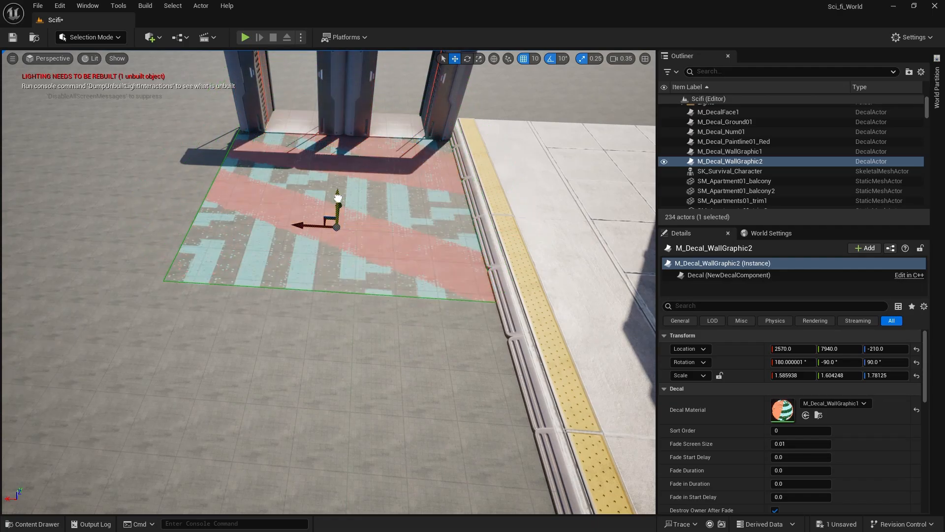
right_click_drag(338, 197, 393, 203)
Stretch the ground decal along the sidewalk to a Z scale of about 13.1.
right_click_drag(224, 181, 283, 237)
key("e")
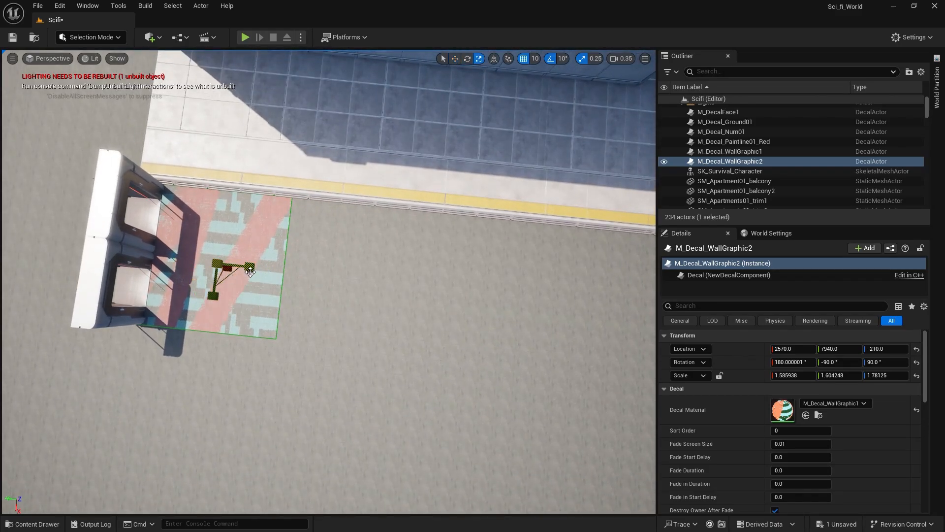
left_click_drag(251, 271, 378, 268)
right_click_drag(377, 268, 299, 344)
key("w")
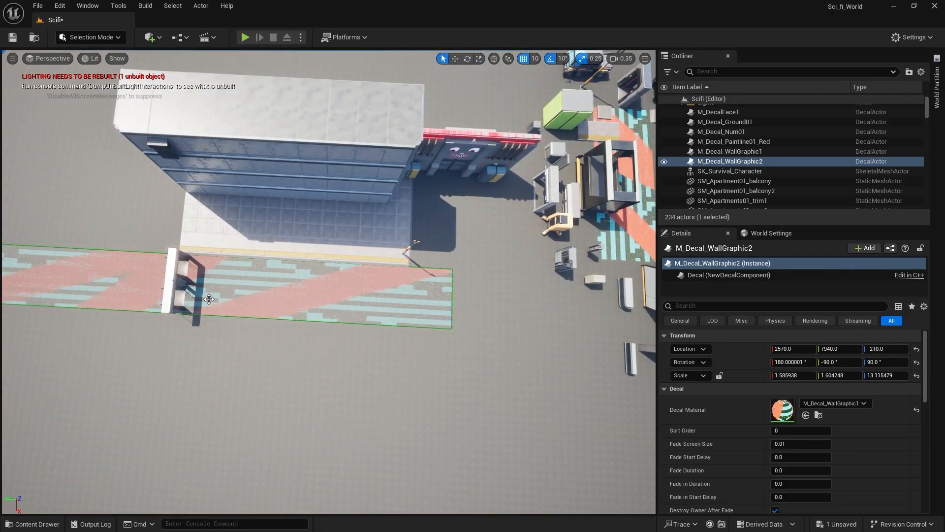
Shorten the ground decal to a Z scale of about 8.56 and move it along the sidewalk to Y 7580.
left_click_drag(176, 285, 134, 284)
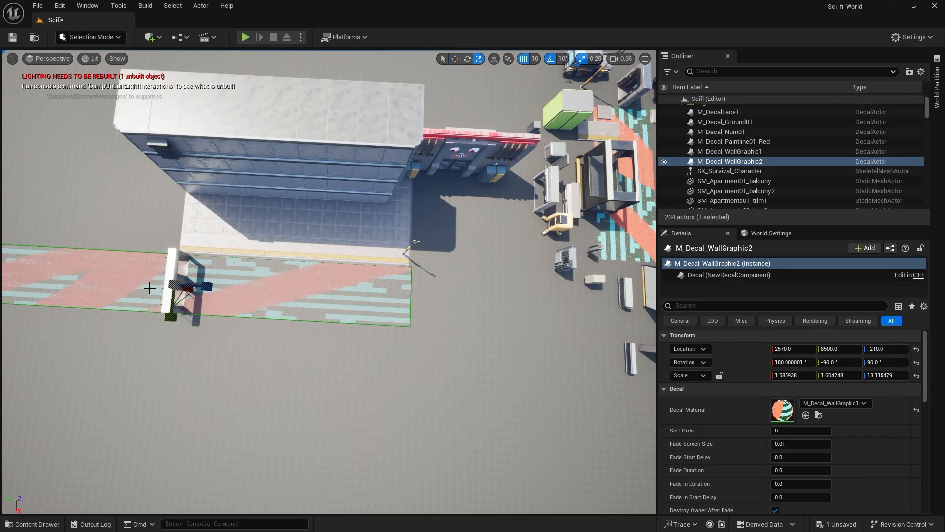
left_click_drag(217, 288, 209, 289)
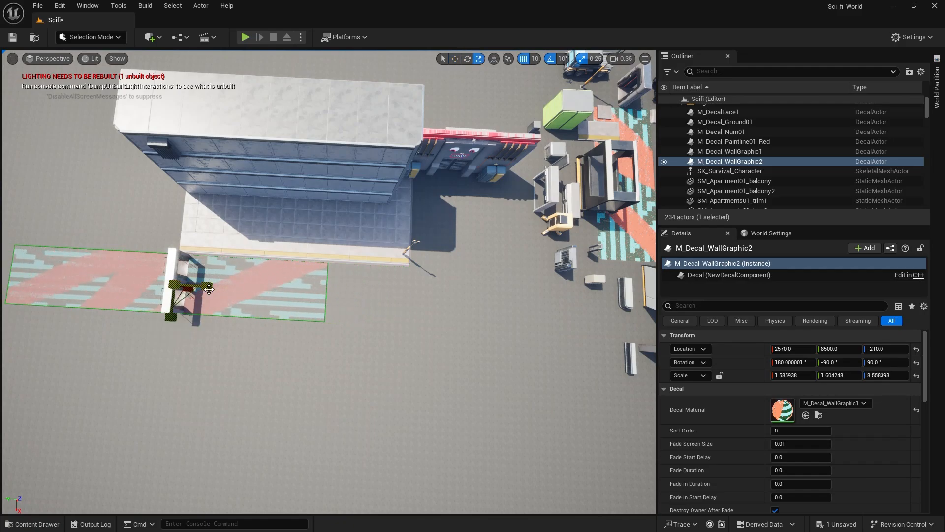
left_click_drag(141, 284, 220, 288)
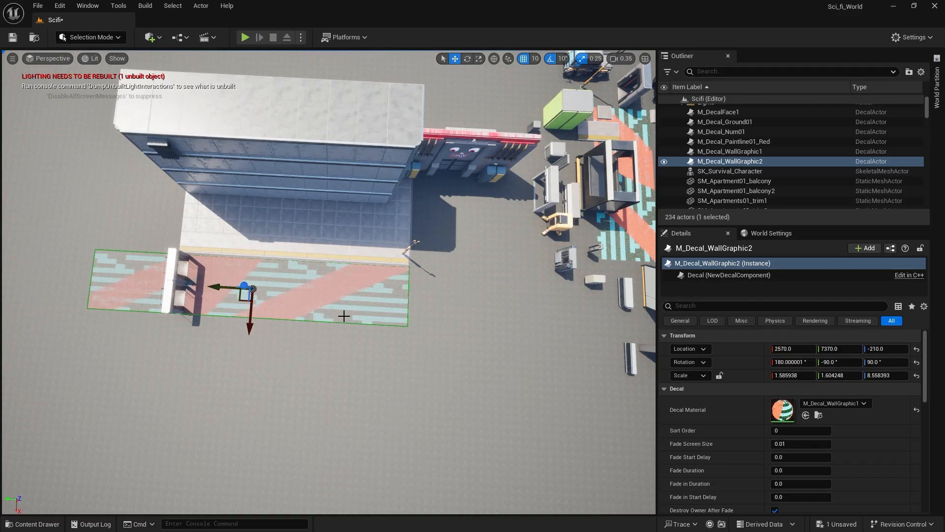
scroll(439, 245, "up", 3)
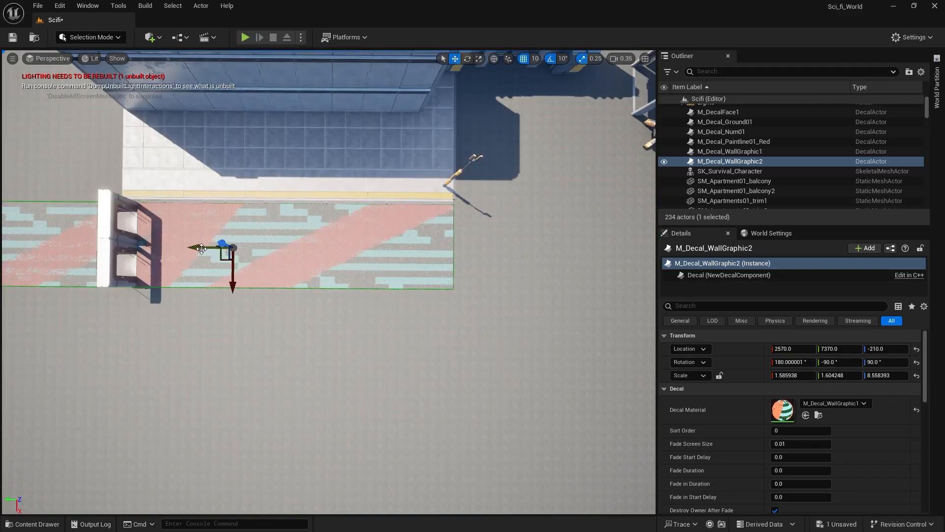
left_click_drag(196, 248, 176, 250)
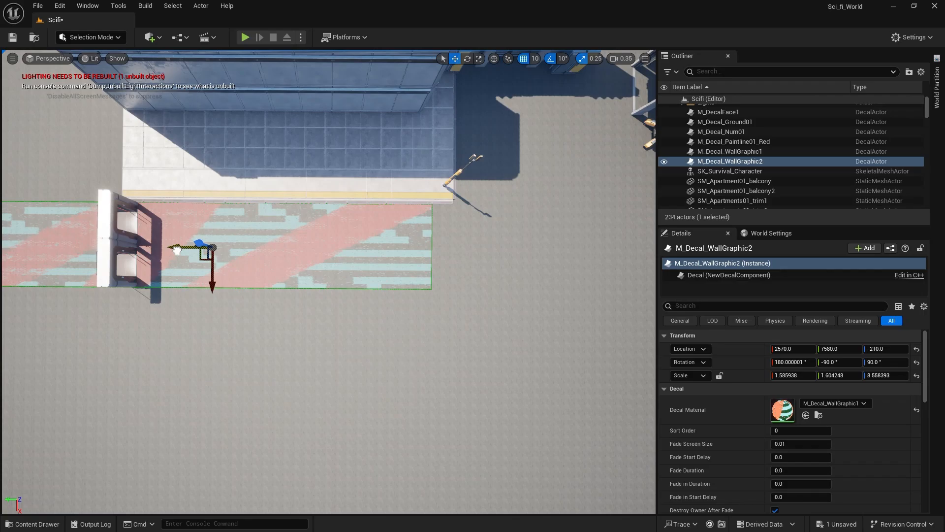
Place the M_Decal_Paintline01_Red decal near the light pole and move it onto the street at the ground decal's end, X 2400, Y 5260.
left_click(462, 249)
mouse_move(464, 251)
right_mouse_down()
mouse_move(473, 227)
mouse_move(493, 264)
mouse_move(232, 374)
right_mouse_up()
key("w")
key("g")
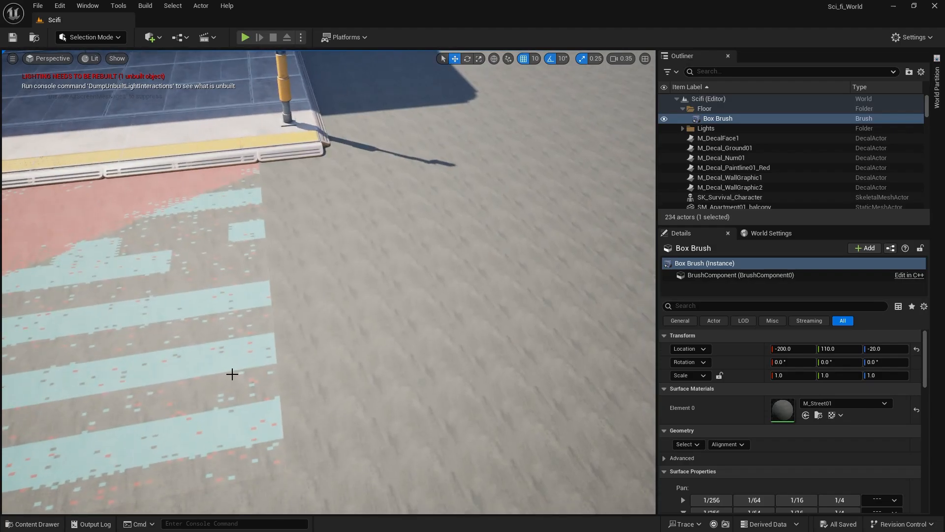
left_click(9, 526)
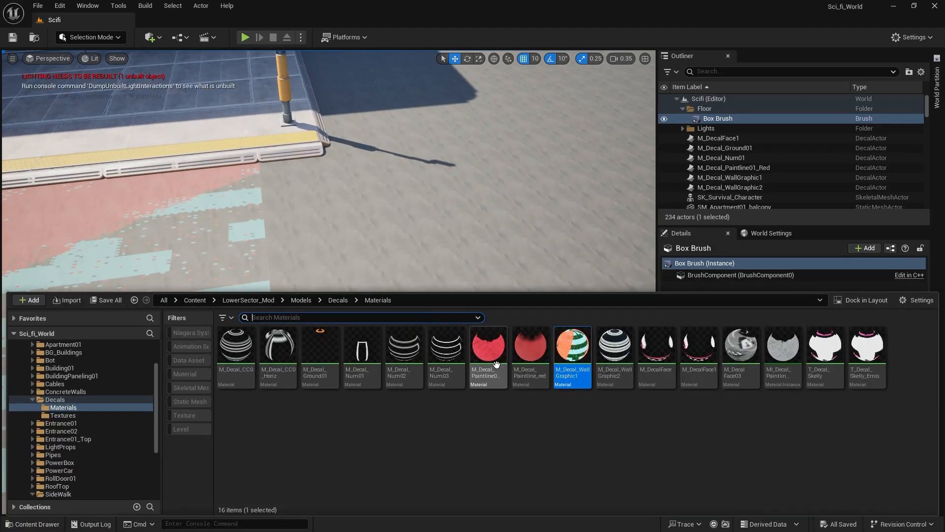
left_click_drag(495, 360, 238, 113)
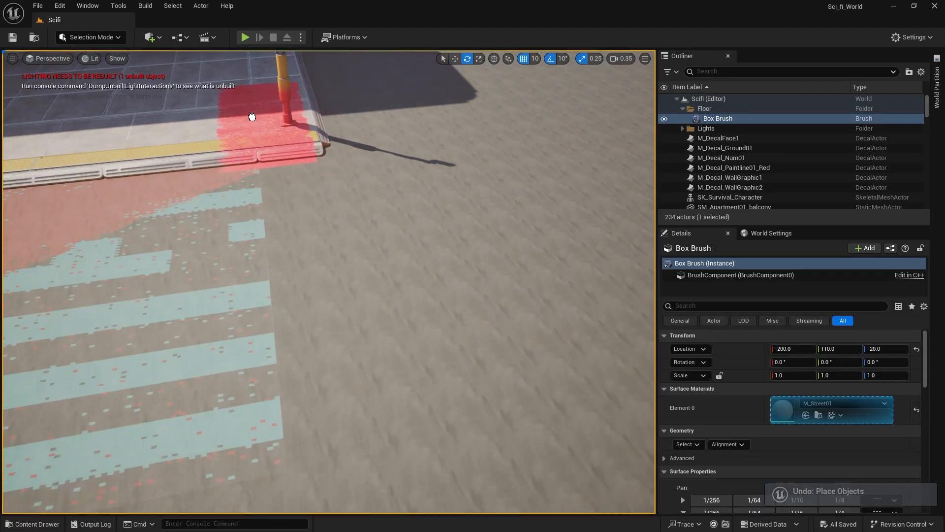
key("w")
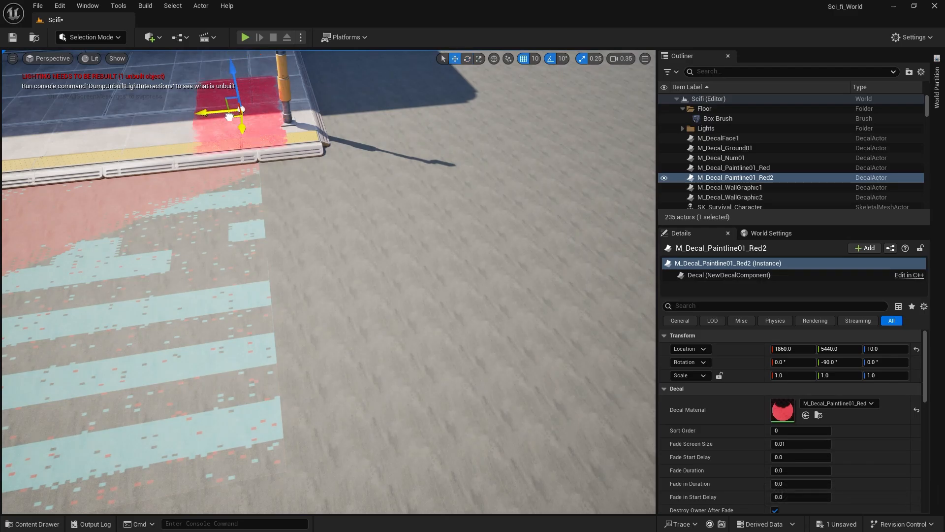
left_click_drag(236, 112, 294, 219)
mouse_move(416, 365)
right_mouse_down()
mouse_move(512, 394)
mouse_move(416, 364)
right_mouse_up()
Scale the red paint line to about 0.12 in Y and 1.59 in Z, and align it with the ground decal's edge at X 2570, Y 5370.
key("r")
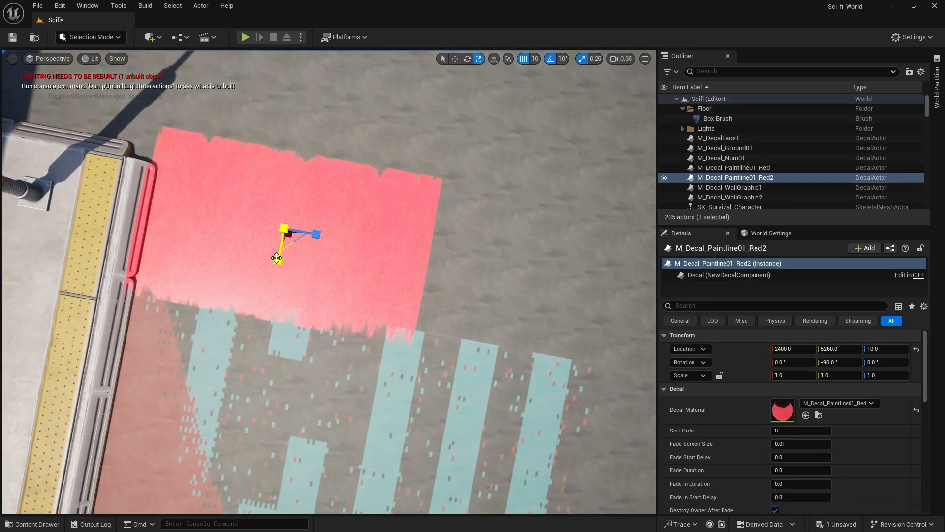
left_click_drag(277, 258, 267, 326)
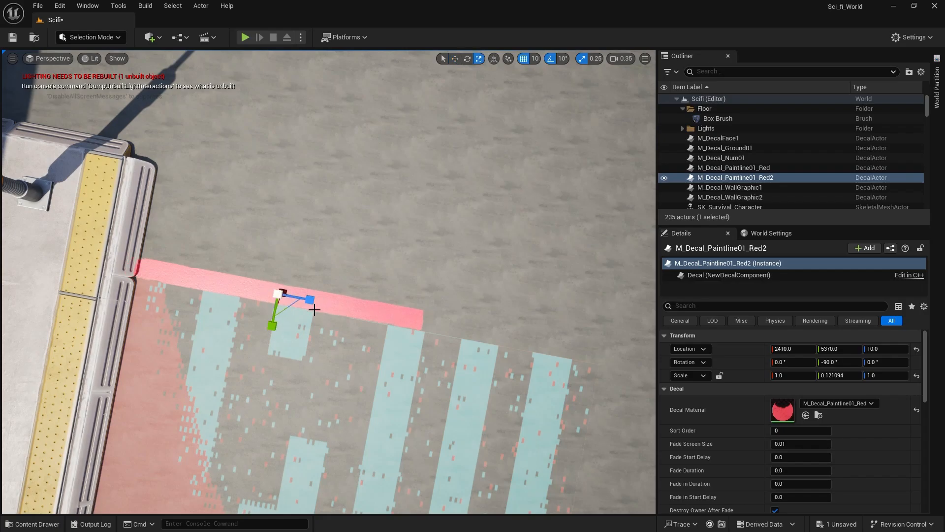
left_click_drag(282, 292, 403, 325)
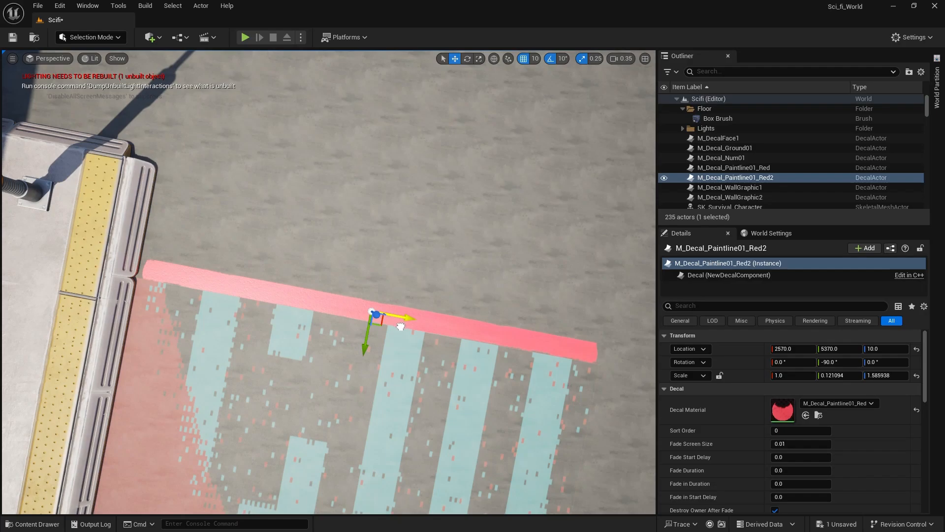
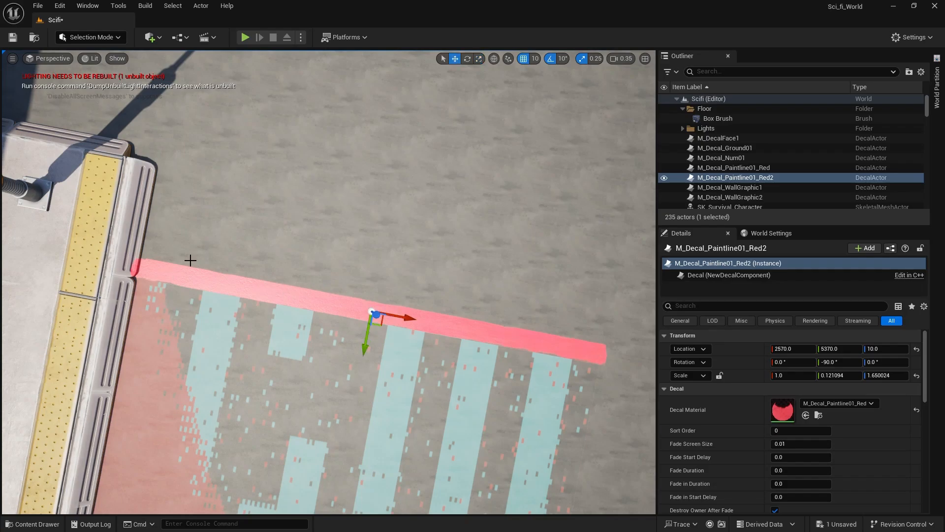
Lower the red paint line decal at the ground decal's end to Z -130.
right_click_drag(191, 260, 240, 183)
key("w")
key("s")
key("g")
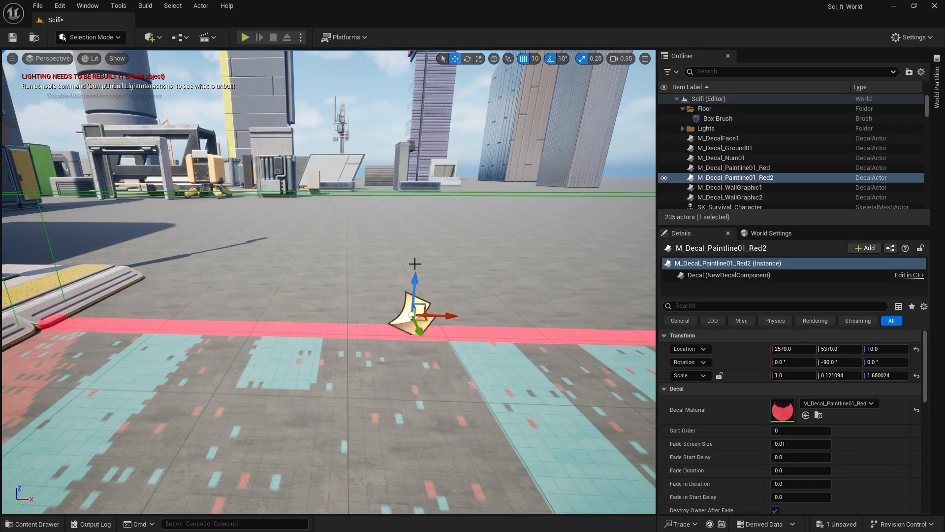
left_click_drag(414, 272, 415, 385)
left_click(373, 247)
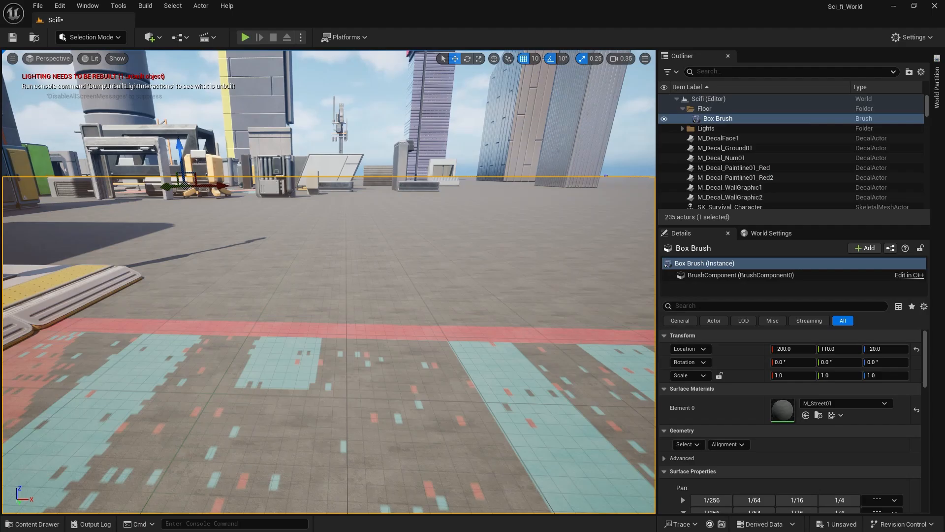
Duplicate the red paint line and place the copy parallel to it near the sidewalk's corner at X 2510, Y 5170.
mouse_move(374, 247)
right_mouse_down()
mouse_move(389, 290)
mouse_move(424, 293)
mouse_move(453, 315)
right_mouse_up()
key("w")
right_click_drag(356, 345, 315, 261)
left_click(328, 282)
key("s")
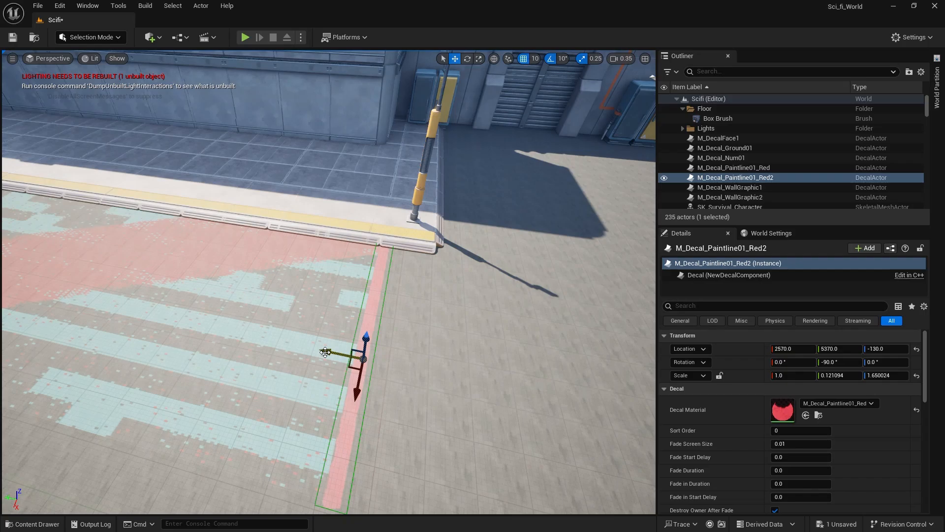
left_click_drag(325, 352, 390, 370, "alt")
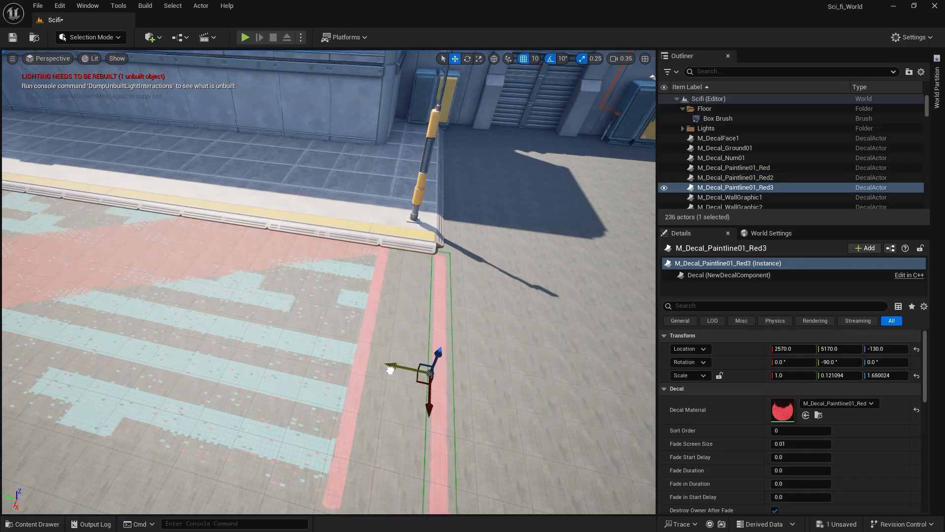
left_click_drag(427, 399, 428, 392)
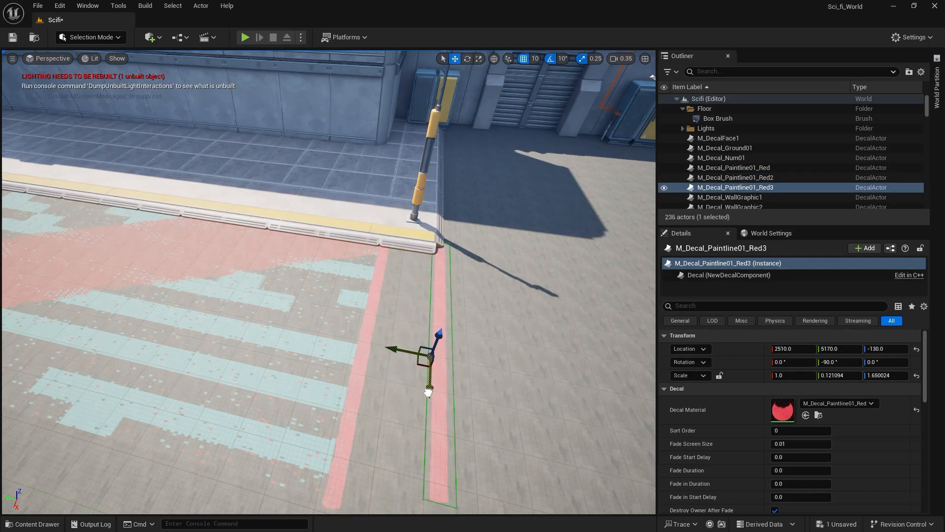
Lengthen the copied red paint line to a Z scale of about 1.82 and align it with the curb corner at X 2570.
right_click_drag(401, 433, 512, 465)
key("a")
key("e")
key("r")
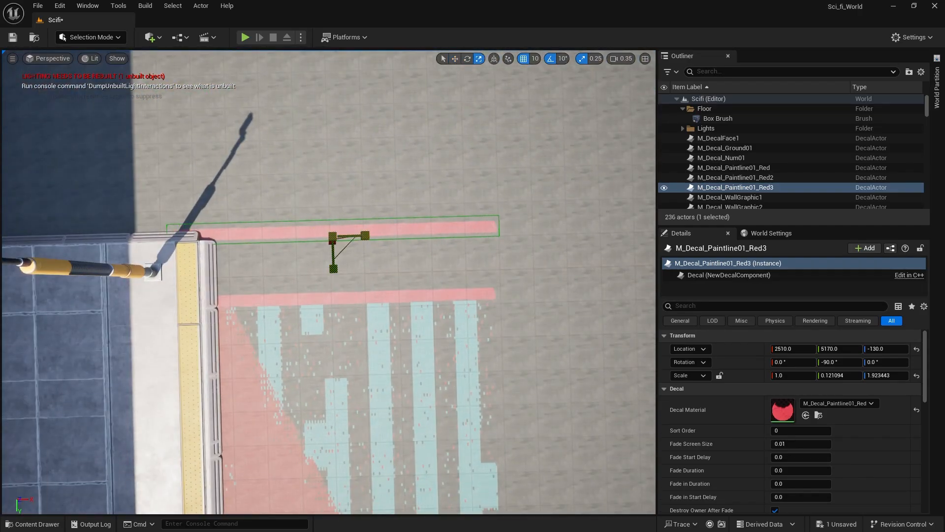
mouse_move(365, 233)
left_mouse_down()
mouse_move(380, 238)
mouse_move(366, 244)
left_mouse_up()
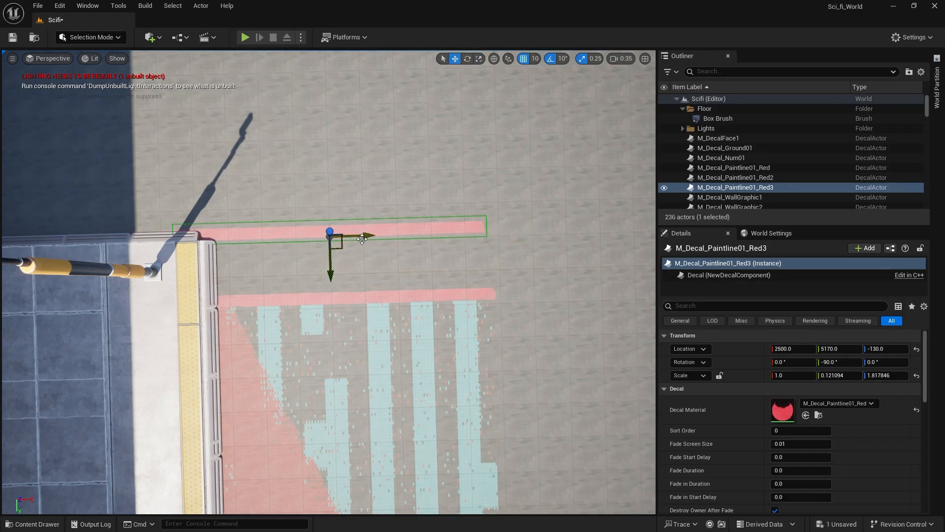
left_click_drag(366, 237, 385, 238)
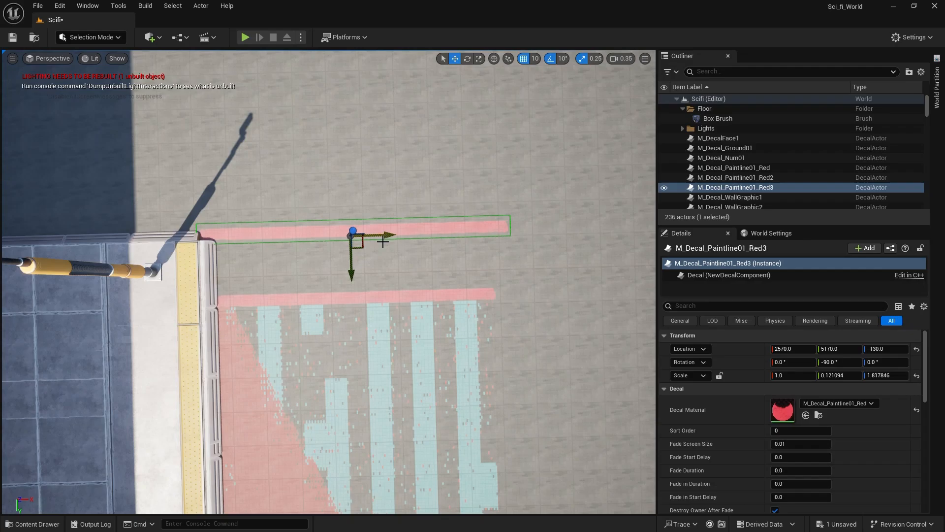
left_click(365, 181)
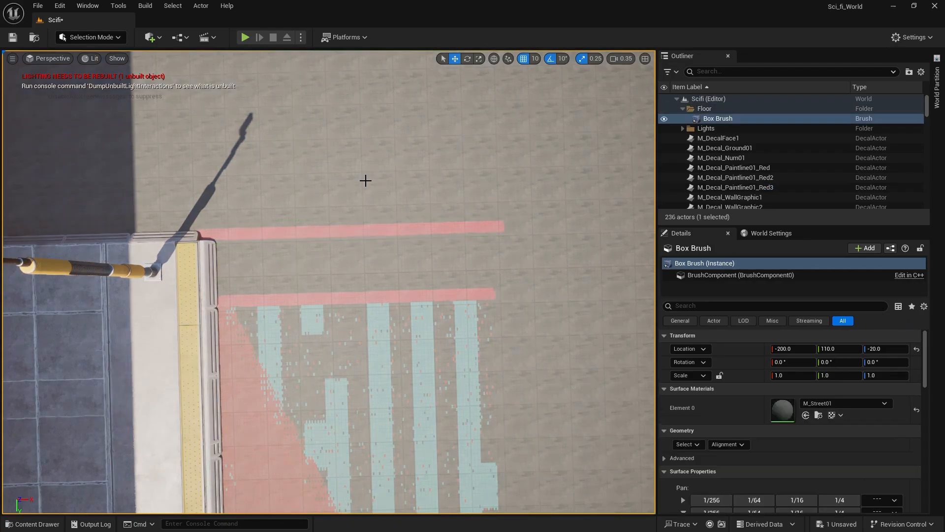
Save the level and select the sidewalk slabs with the yellow strip along the painted ground, from the light pole to the gate.
right_click_drag(326, 175, 320, 106)
right_click_drag(345, 148, 410, 83)
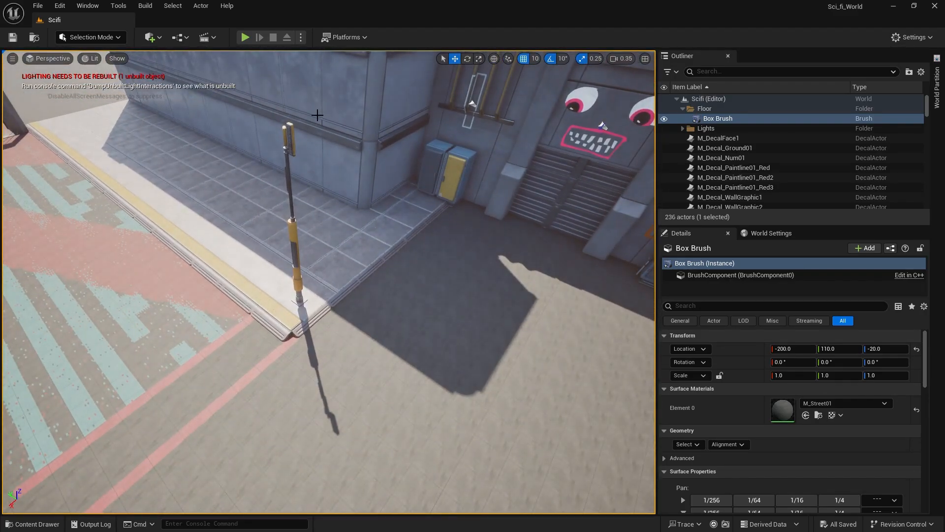
right_click_drag(317, 116, 236, 158)
right_click_drag(309, 155, 309, 137)
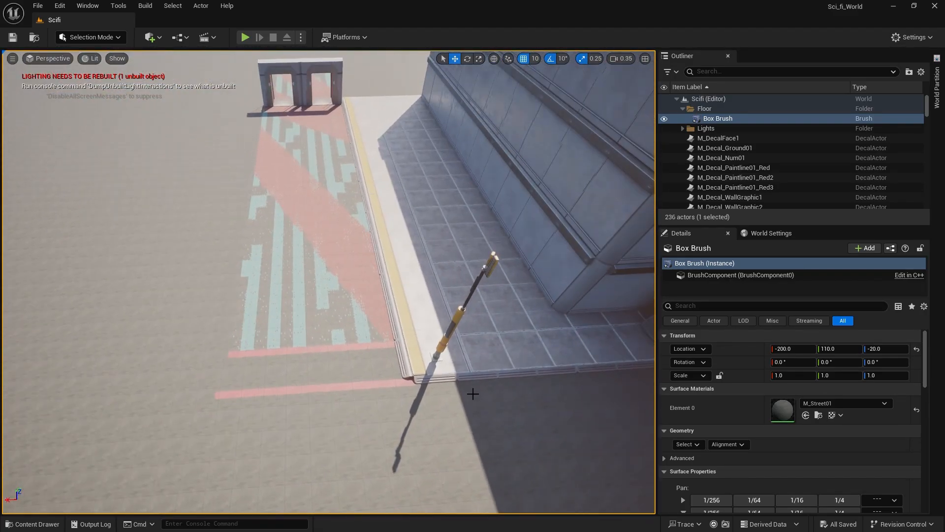
left_click(426, 359)
left_click(398, 244, "ctrl")
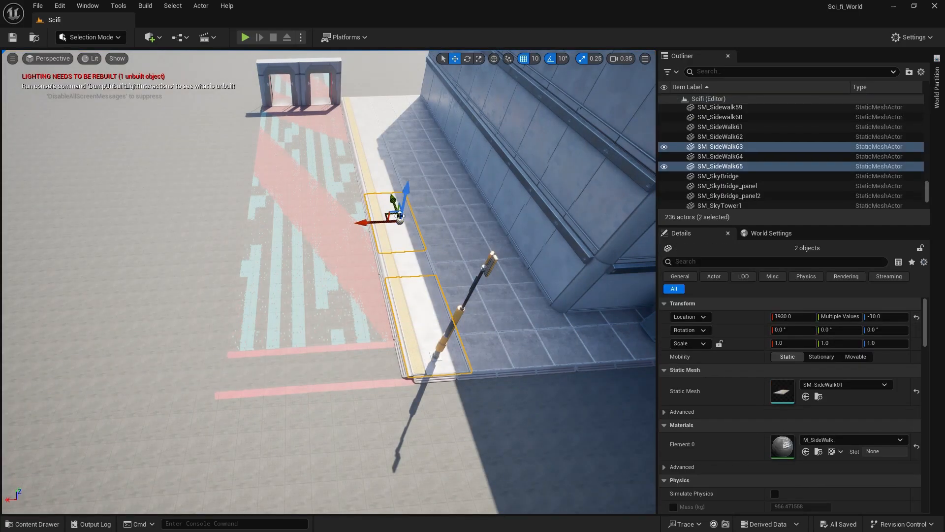
right_click_drag(386, 175, 376, 154)
left_click(387, 160, "ctrl")
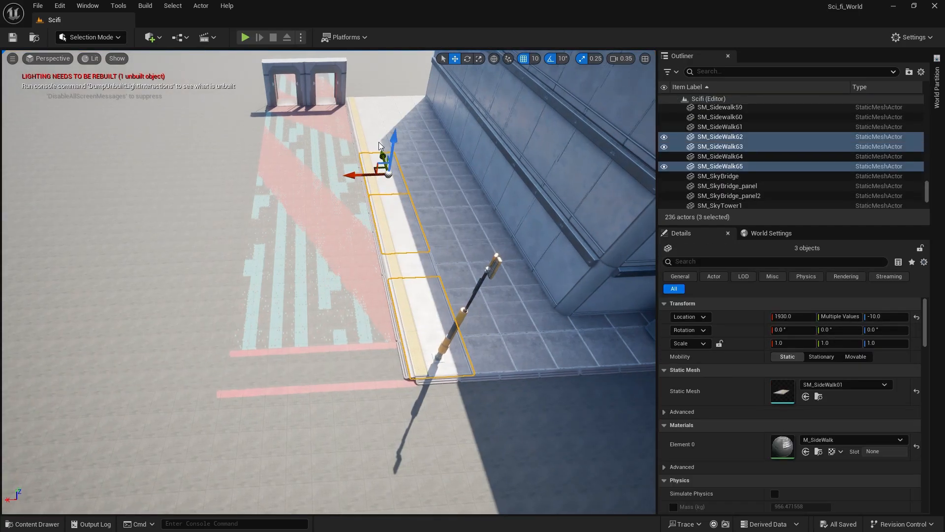
left_click(378, 140, "ctrl")
left_click(363, 111, "ctrl")
Add the adjoining curb steps to the selection and duplicate the whole row across to the ground decal's outer side.
right_click_drag(411, 326, 472, 327)
left_click(346, 299, "ctrl")
left_click(290, 291, "ctrl")
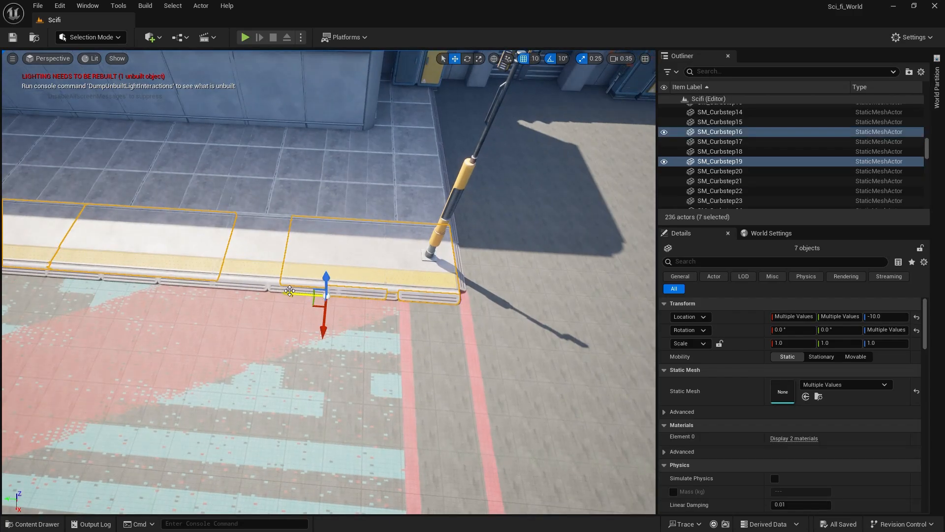
left_click(238, 281, "ctrl")
left_click(172, 286, "ctrl")
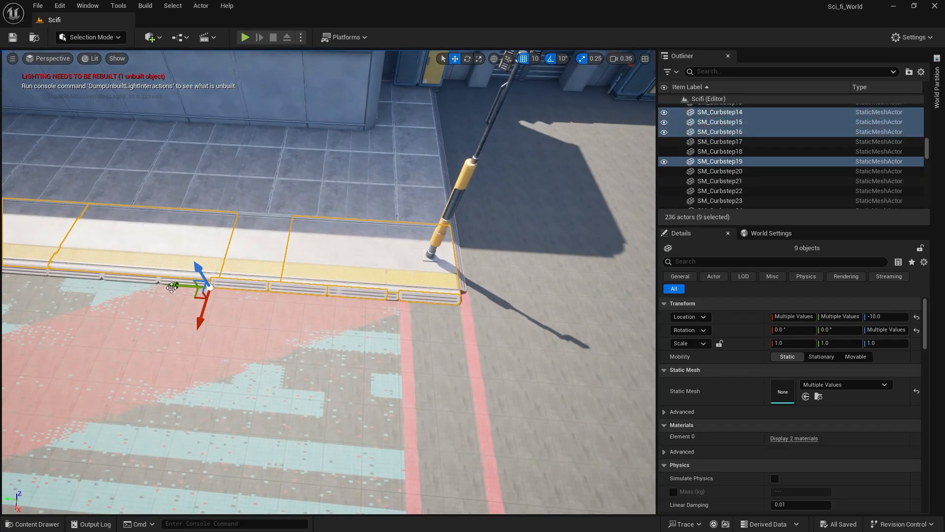
left_click(153, 282, "ctrl")
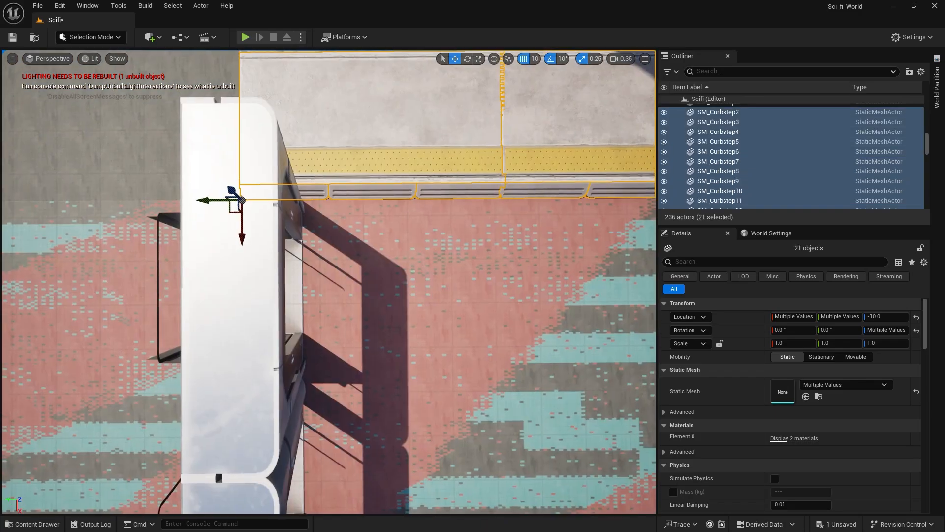
right_click_drag(592, 462, 592, 463)
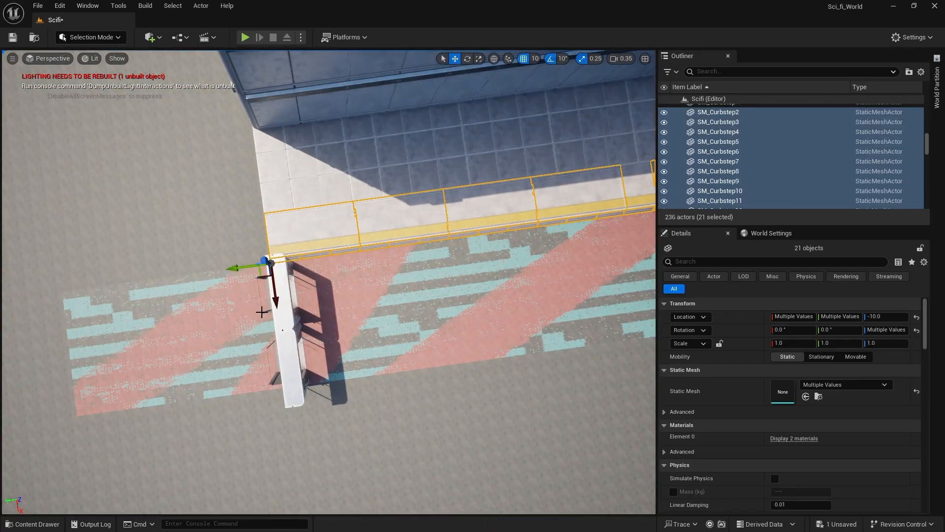
left_click_drag(276, 301, 298, 481, "alt")
right_click_drag(346, 275, 346, 274)
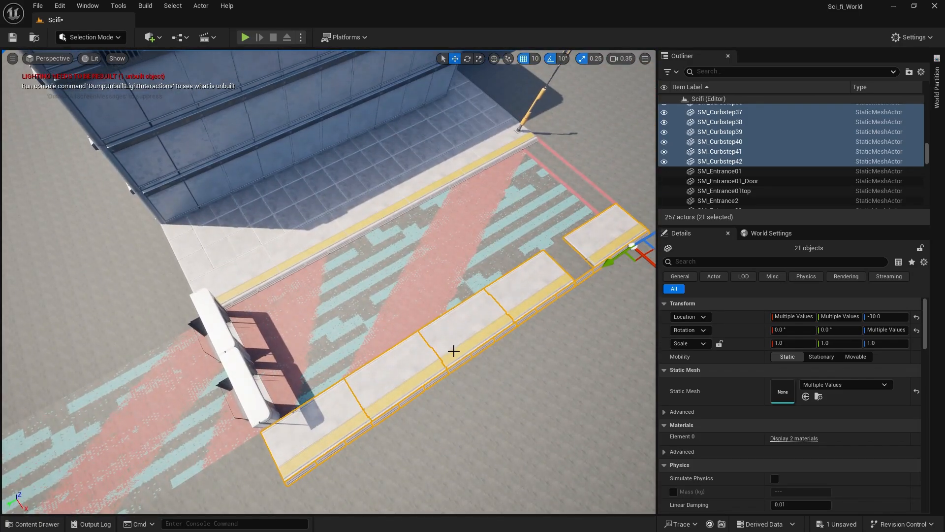
right_click_drag(454, 351, 446, 352)
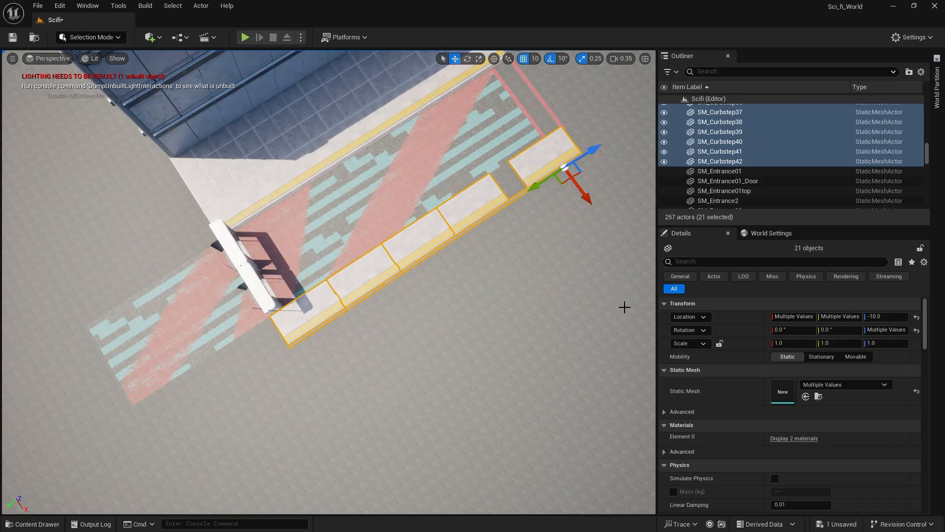
Rotate the duplicated sidewalk row 180 degrees and move it along the ground decal's outer edge with its curb facing the paint.
key("e")
right_click_drag(498, 266, 497, 265)
left_click_drag(553, 189, 413, 151)
key("w")
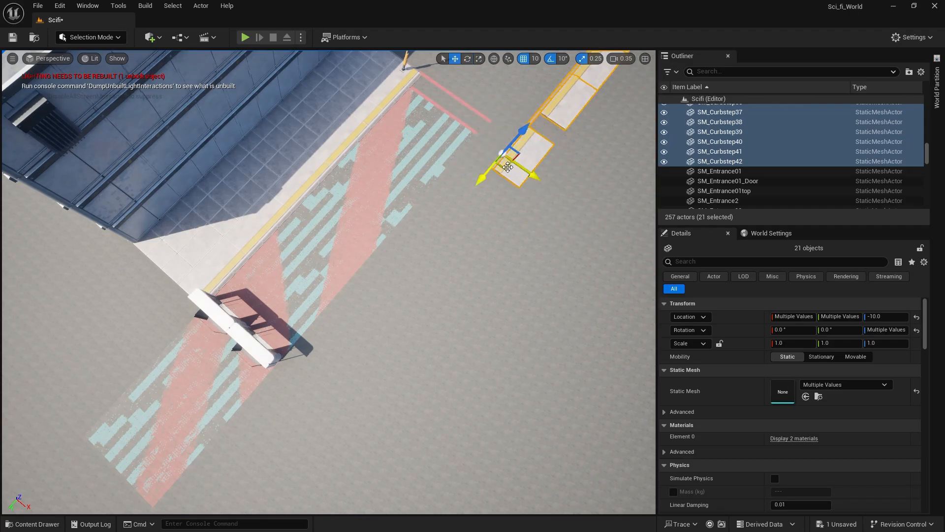
left_click_drag(508, 167, 291, 370)
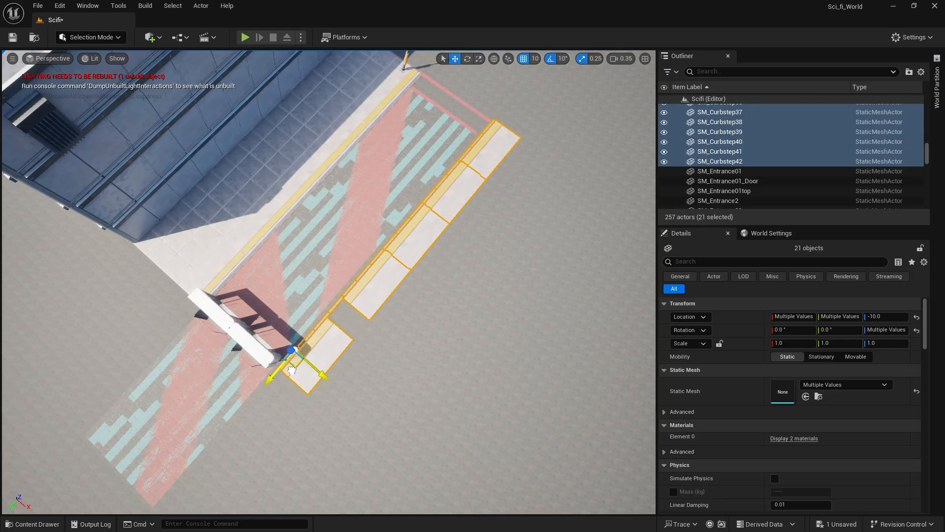
Duplicate the slab next to the gap into the new sidewalk row's missing spot and save the level.
right_click_drag(284, 363, 243, 217)
left_click(262, 217)
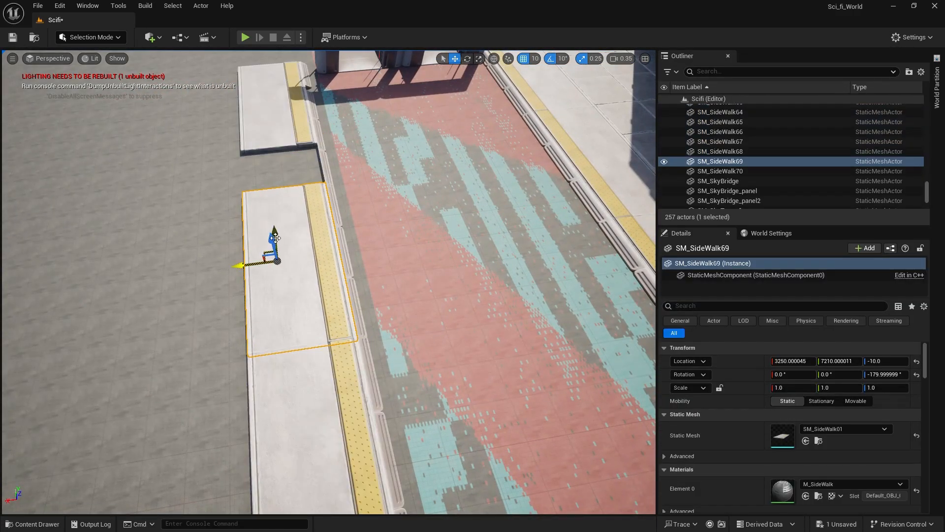
left_click_drag(275, 233, 262, 173)
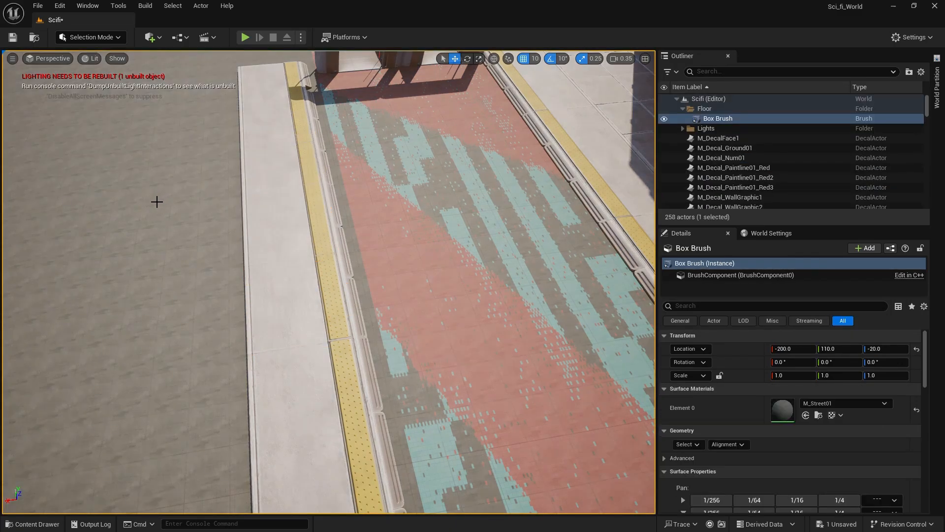
right_click_drag(328, 282, 315, 300)
key("ctrl+s")
Select the ground decal together with the inner red paint line and widen them slightly toward the new curb.
mouse_move(155, 174)
right_mouse_down()
mouse_move(226, 172)
mouse_move(155, 175)
right_mouse_up()
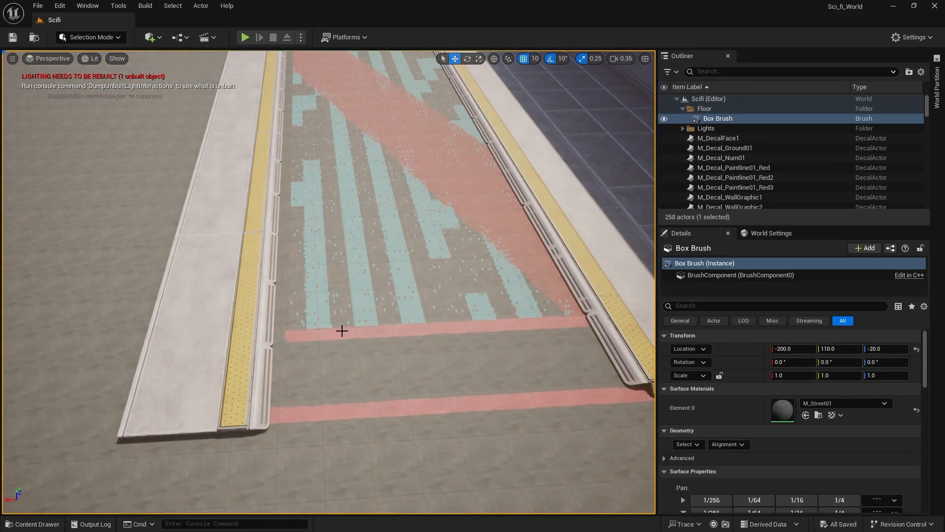
mouse_move(405, 157)
right_mouse_down()
mouse_move(408, 99)
mouse_move(405, 157)
right_mouse_up()
left_click(477, 216)
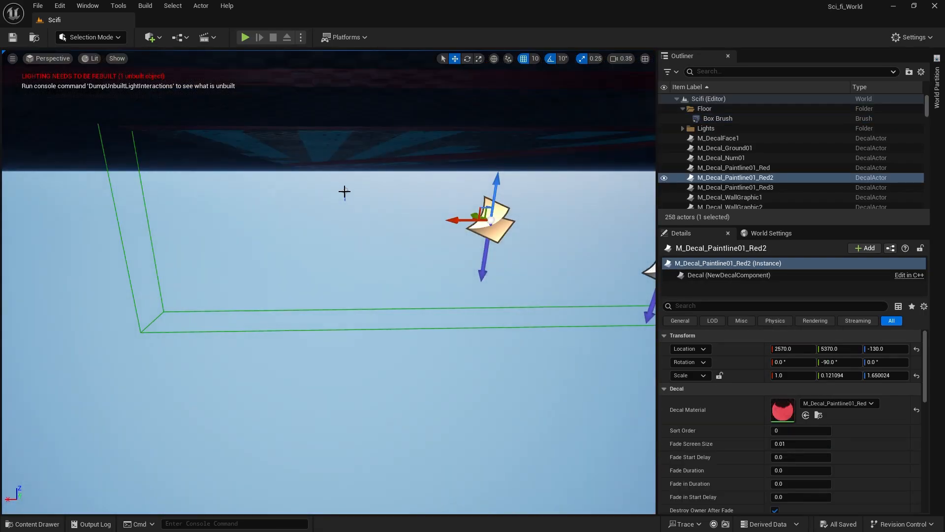
left_click(345, 192, "ctrl")
right_click_drag(345, 191, 353, 291)
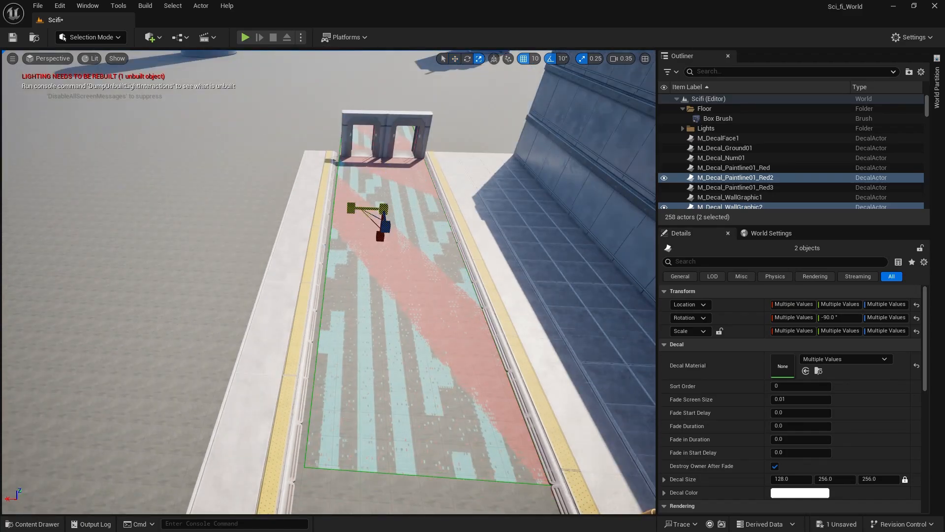
left_click_drag(349, 211, 348, 207)
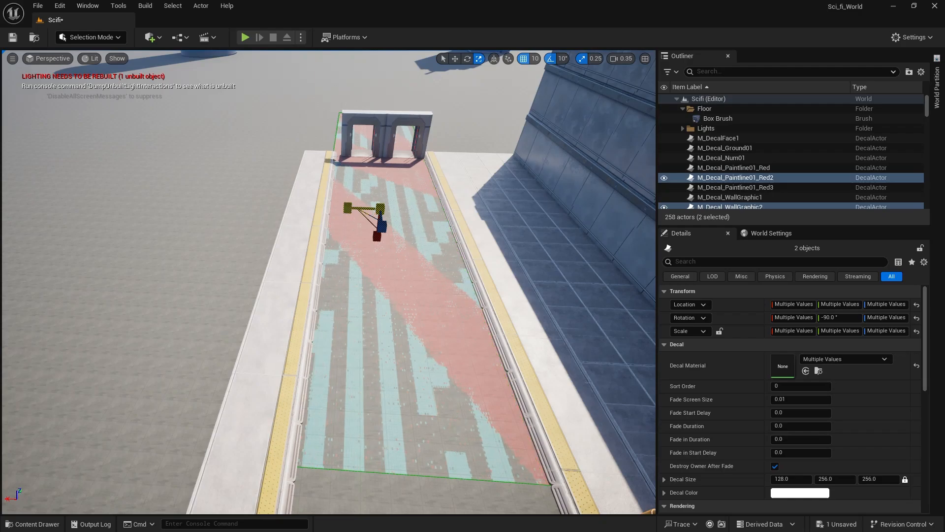
left_click(254, 165)
Duplicate the outer red paint line to the ground decal's end at X 2560, Y 5370, and save the level.
mouse_move(278, 185)
right_mouse_down()
mouse_move(295, 222)
mouse_move(281, 217)
mouse_move(278, 186)
right_mouse_up()
mouse_move(403, 310)
right_mouse_down()
mouse_move(414, 300)
mouse_move(409, 222)
mouse_move(408, 266)
mouse_move(444, 302)
right_mouse_up()
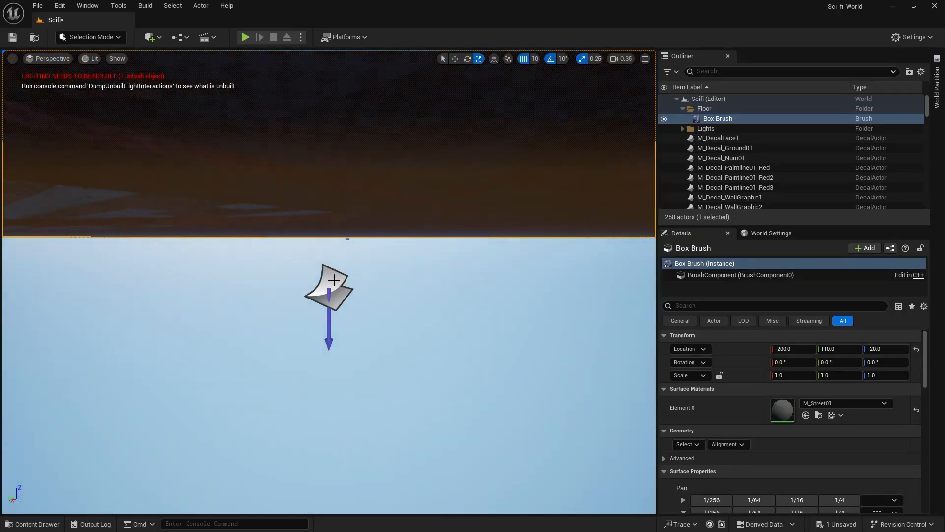
left_click(332, 282)
mouse_move(332, 281)
right_mouse_down()
mouse_move(340, 335)
mouse_move(305, 375)
mouse_move(283, 325)
mouse_move(290, 295)
mouse_move(335, 247)
mouse_move(345, 325)
mouse_move(379, 364)
right_mouse_up()
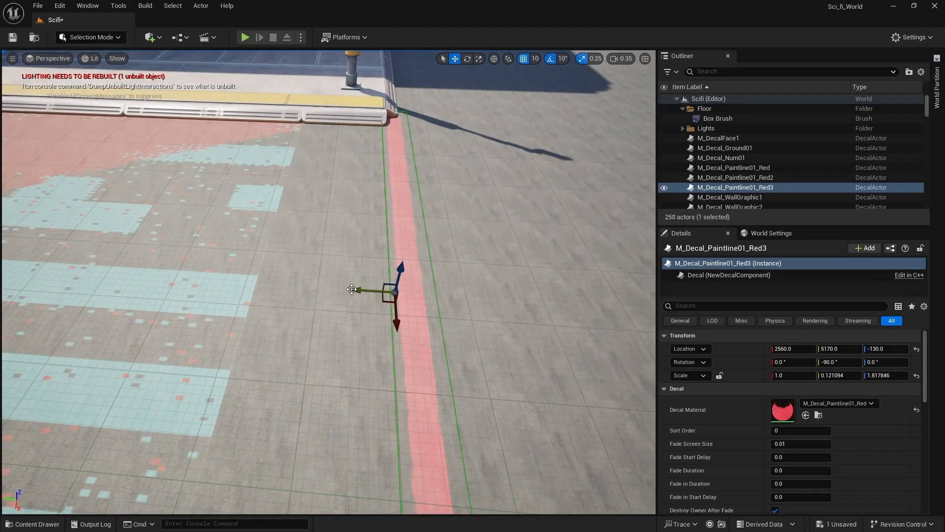
left_click_drag(357, 289, 344, 289, "alt+shift")
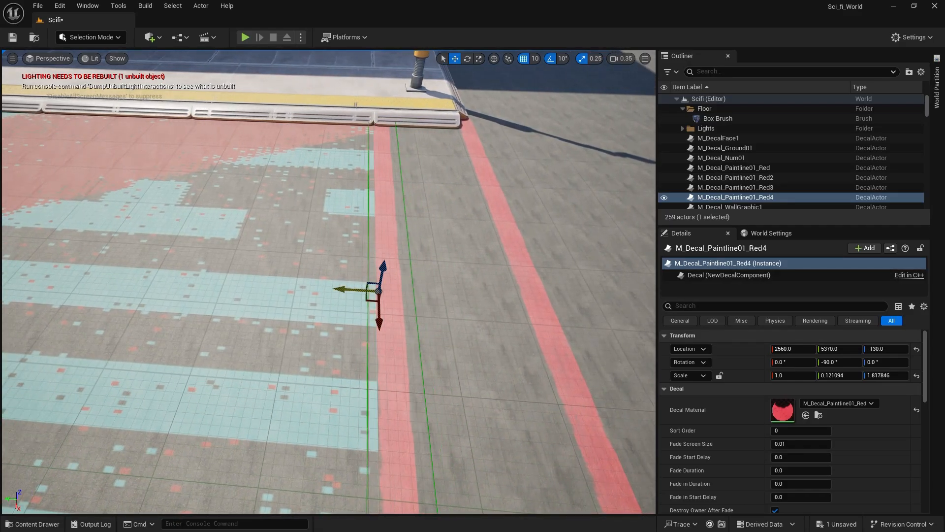
left_click(255, 296)
mouse_move(256, 297)
right_mouse_down()
mouse_move(167, 303)
mouse_move(189, 312)
mouse_move(189, 278)
mouse_move(205, 281)
mouse_move(178, 288)
right_mouse_up()
left_click(171, 84)
mouse_move(186, 120)
right_mouse_down()
mouse_move(184, 197)
mouse_move(188, 140)
mouse_move(264, 150)
right_mouse_up()
key("ctrl+s")
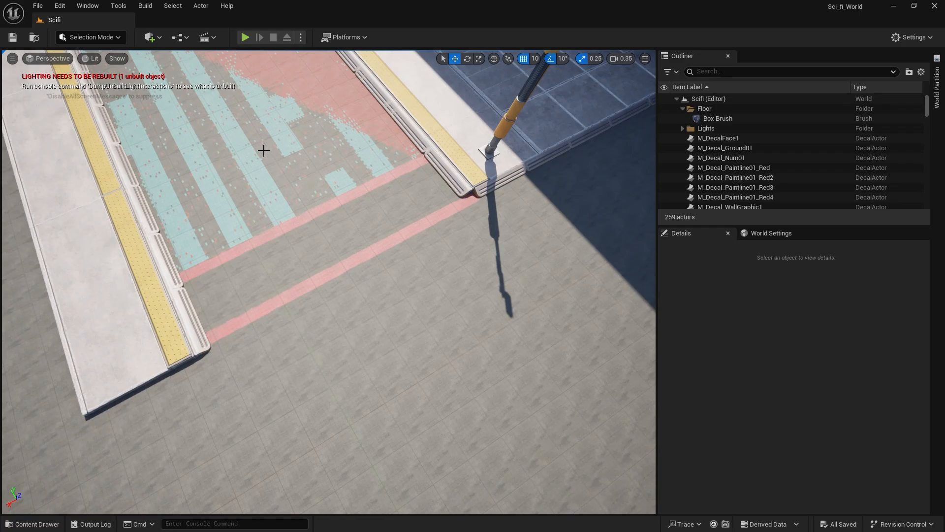
Duplicate the light pole across to the end of the new sidewalk row at X 3180, Y 5280.
left_click(505, 133)
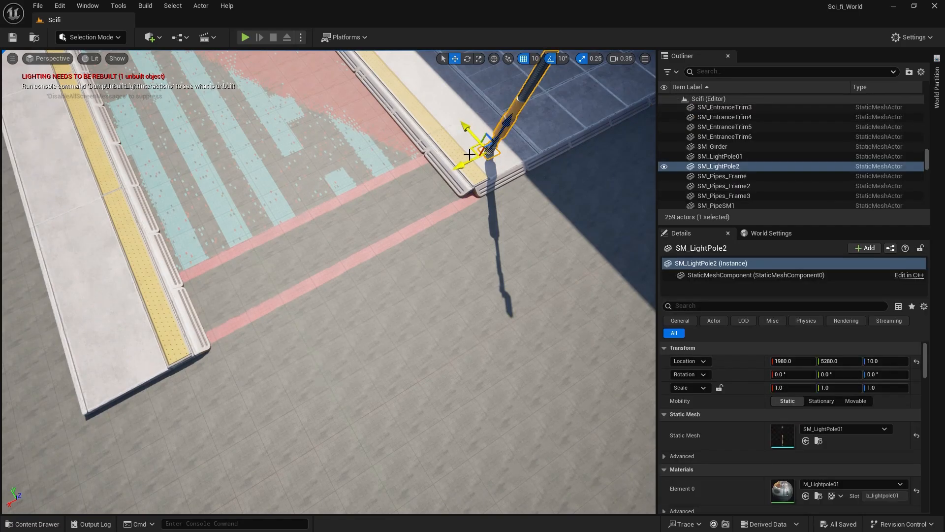
left_click_drag(466, 162, 83, 323, "alt")
right_click_drag(320, 316, 207, 273)
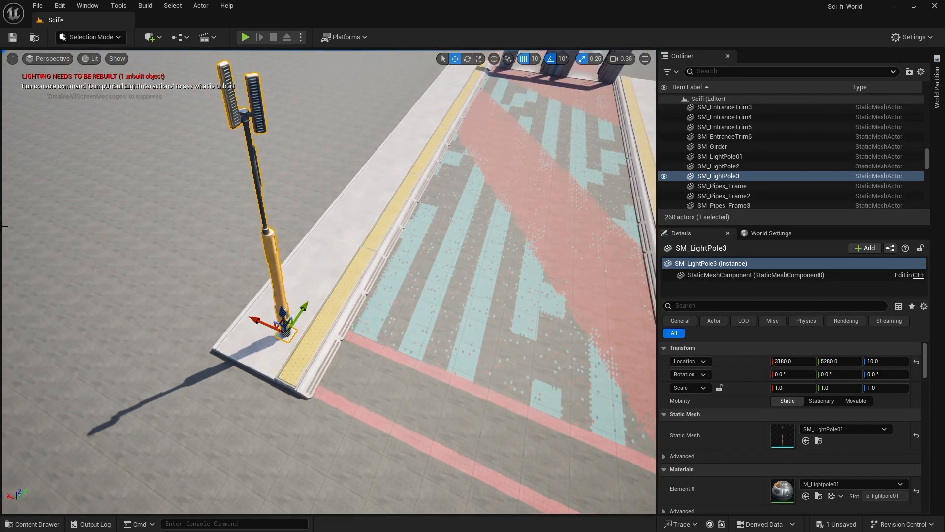
right_click_drag(257, 364, 269, 394)
key("s")
right_click_drag(531, 394, 535, 370)
Place the SM_Bottington2 robot from the Bot models folder on the painted walkway in front of the entrance arches.
left_click(34, 524)
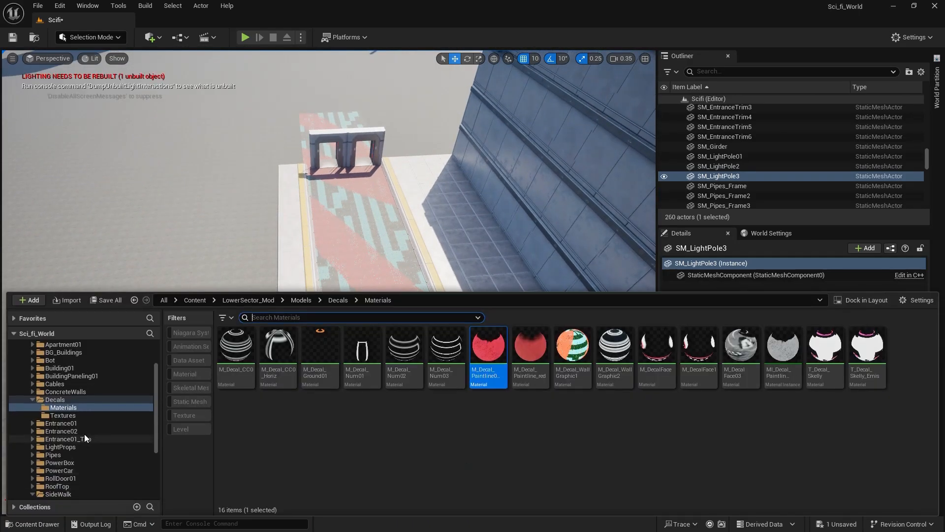
scroll(73, 418, "up", 3)
left_click(51, 409)
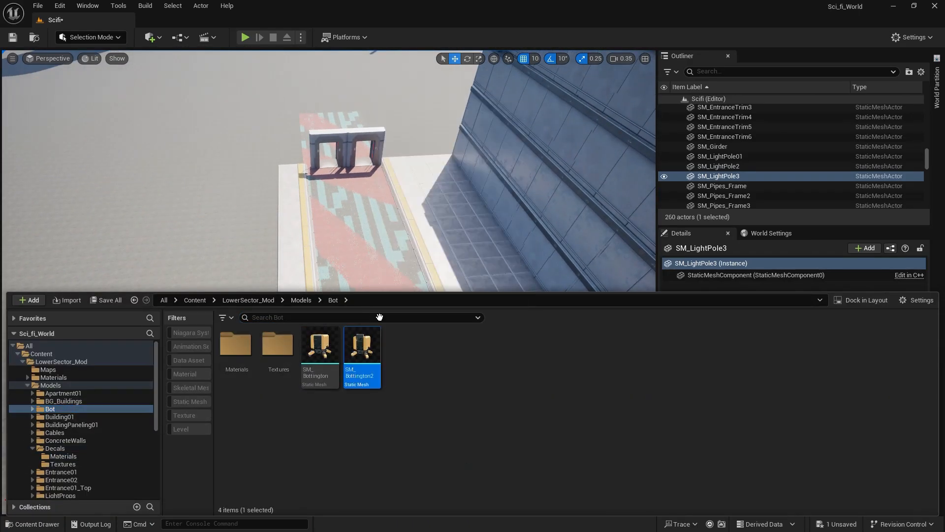
left_click_drag(379, 316, 332, 238)
Browse the Cables, Building01, Entrance, LightProps and PowerBox model folders for further props to place on the walkway.
left_click(17, 526)
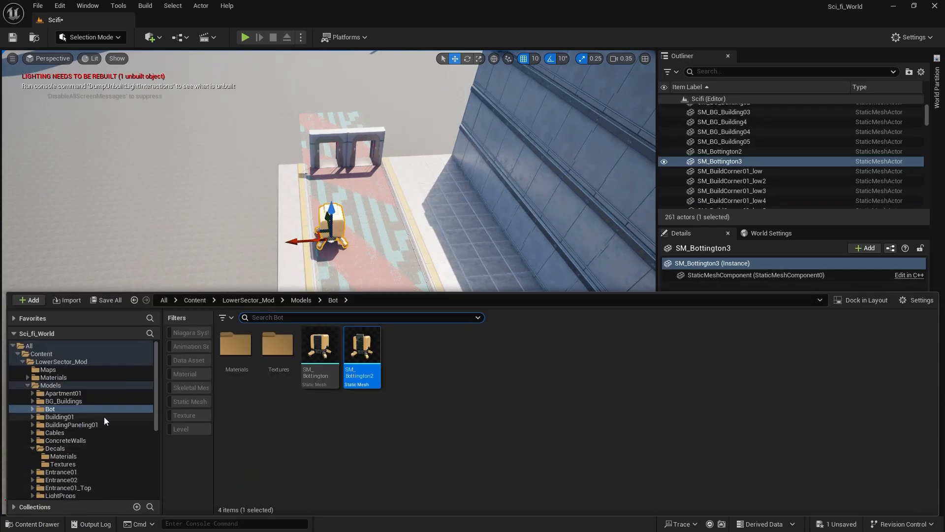
scroll(66, 402, "down", 5)
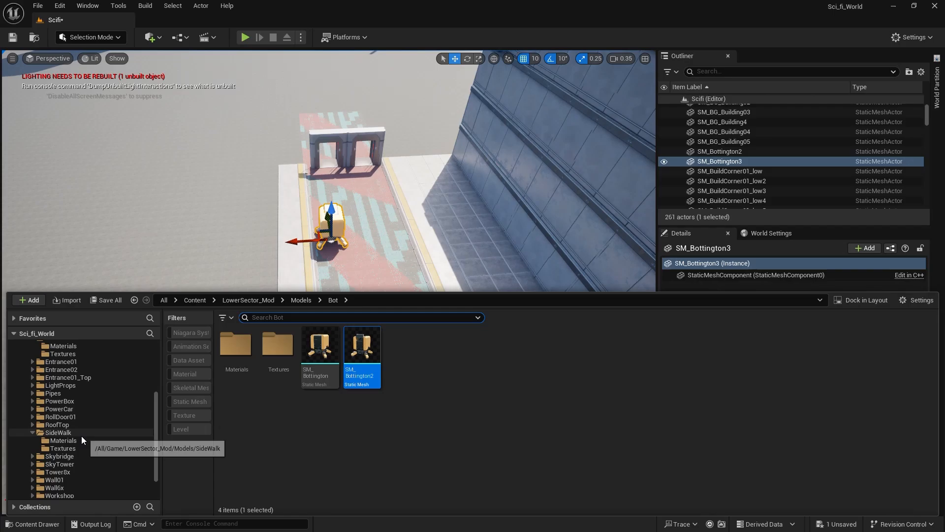
scroll(74, 434, "down", 1)
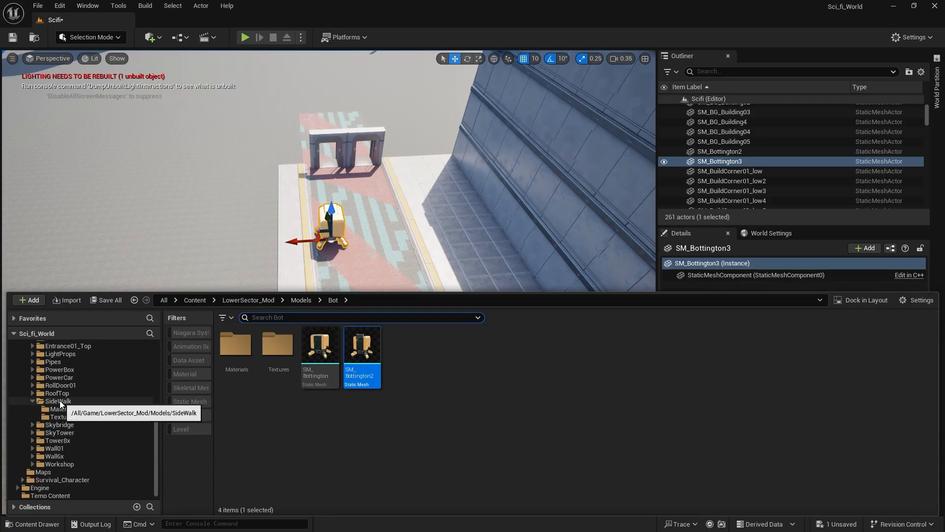
scroll(66, 376, "up", 4)
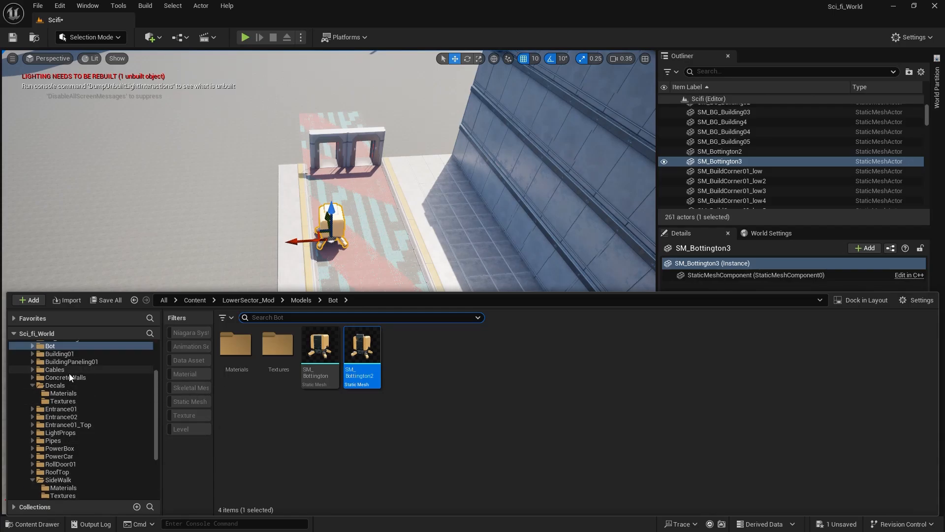
left_click(68, 370)
scroll(67, 375, "up", 1)
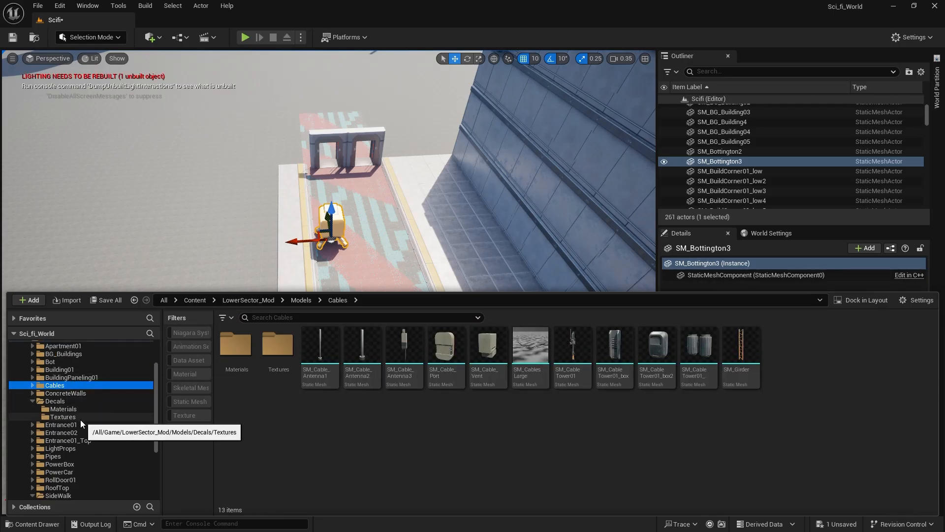
scroll(69, 406, "up", 1)
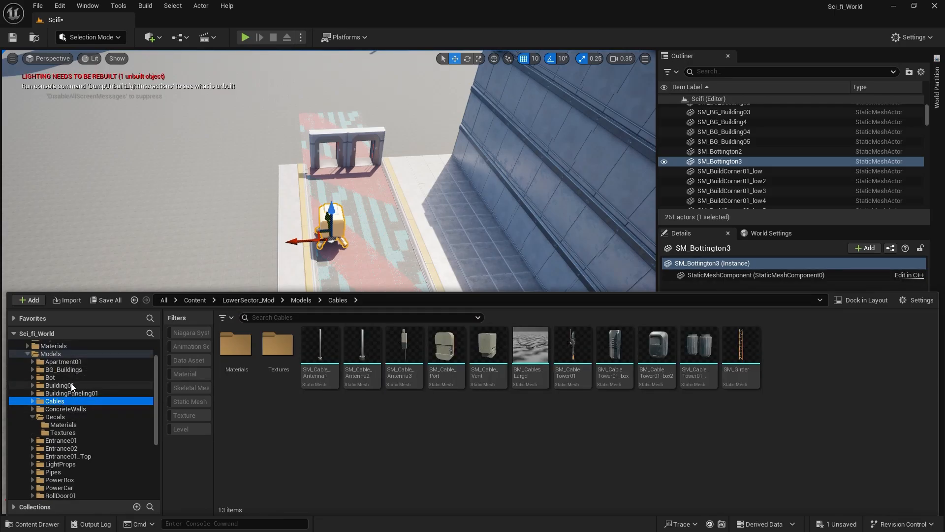
left_click(71, 384)
left_click(69, 441)
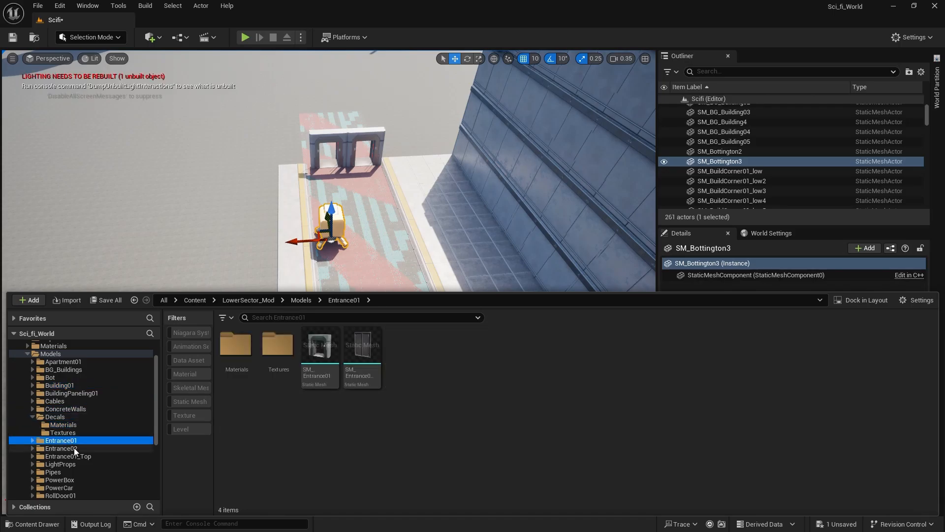
left_click(74, 448)
left_click(79, 464)
left_click(81, 479)
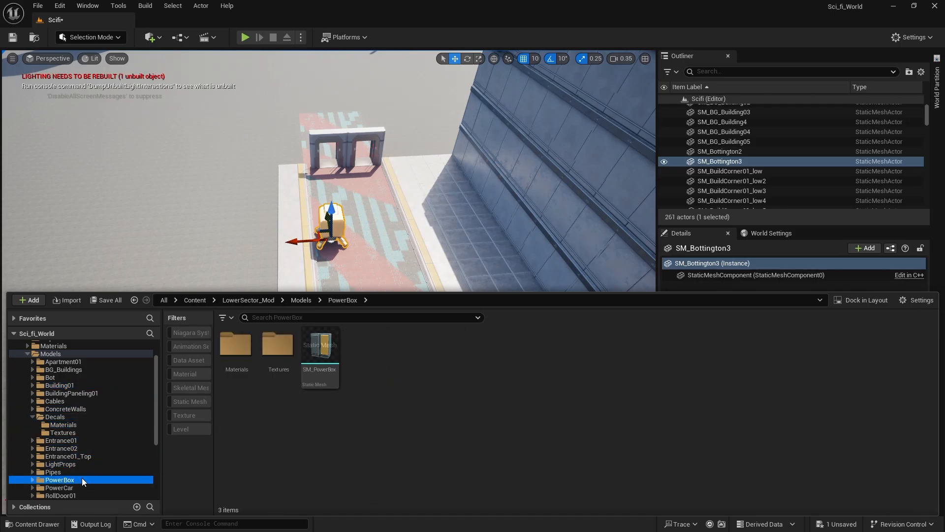
From the PowerCar folder, place the SM_PowerCar_02 trailer beside the robot at X 2350, Y 6910 and the SM_PowerCar truck nearer the red lines.
scroll(104, 432, "down", 2)
left_click(87, 411)
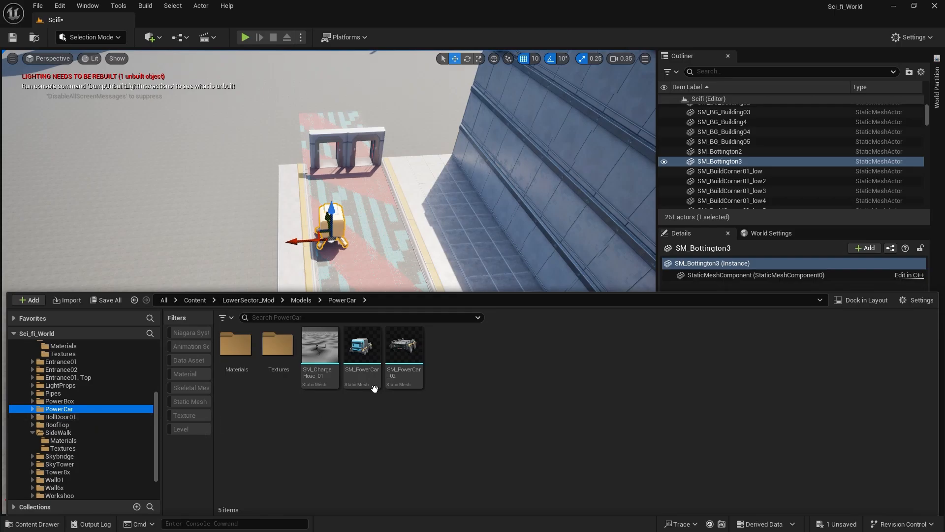
left_click_drag(404, 352, 391, 241)
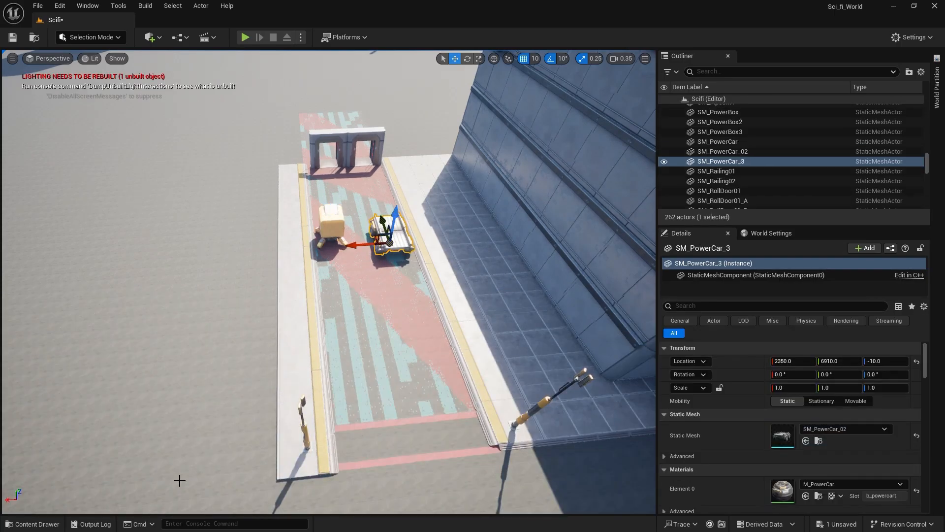
left_click(36, 524)
left_click_drag(404, 354, 413, 268)
left_click(44, 524)
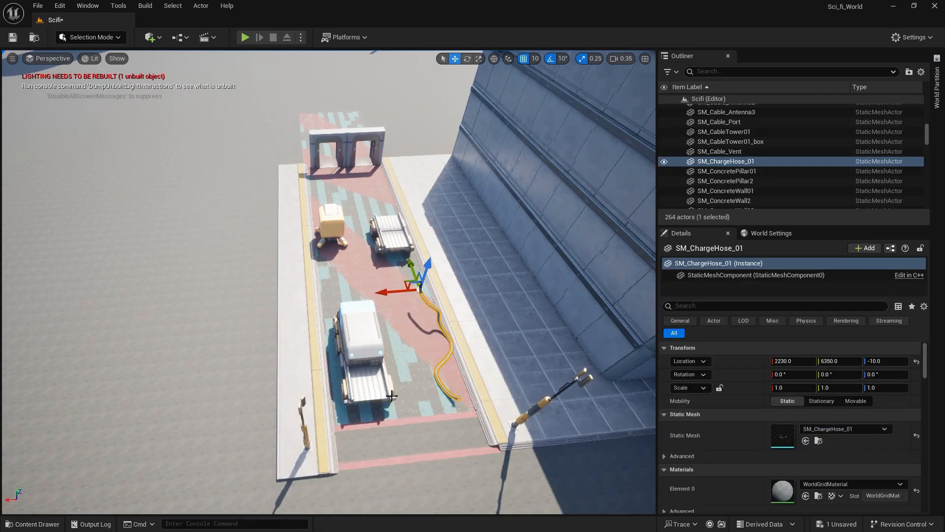
key("f")
key("Delete")
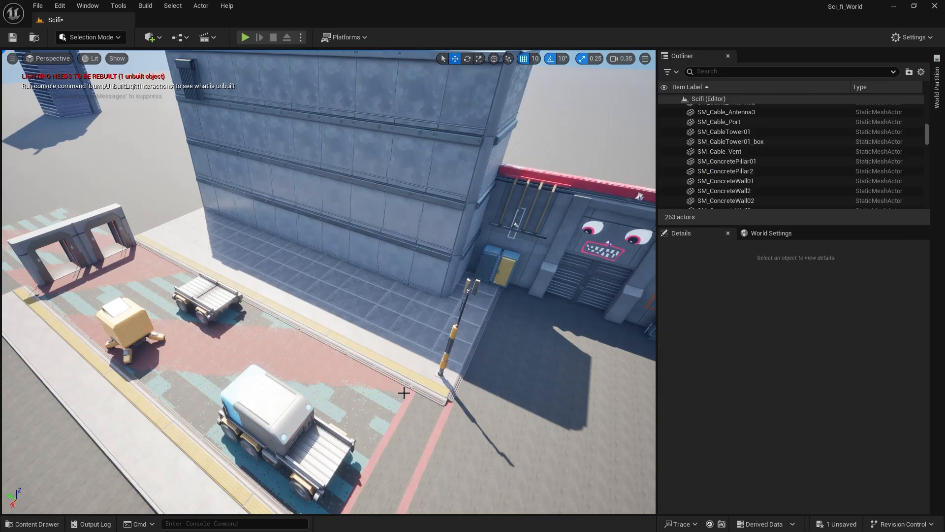
Save the level and rotate the directional sunlight so the building's shadow falls across the painted walkway.
key("ctrl+s")
right_click_drag(408, 394, 504, 348)
key("s")
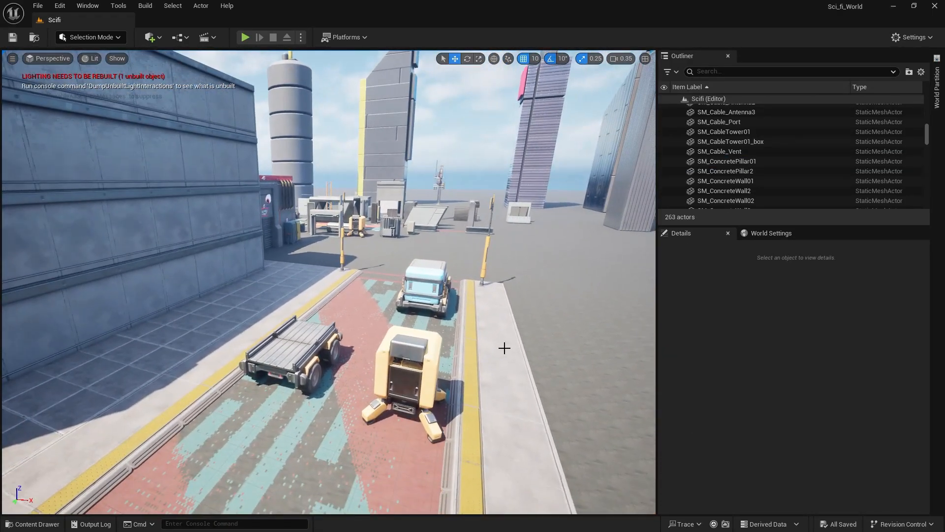
key("ctrl+l")
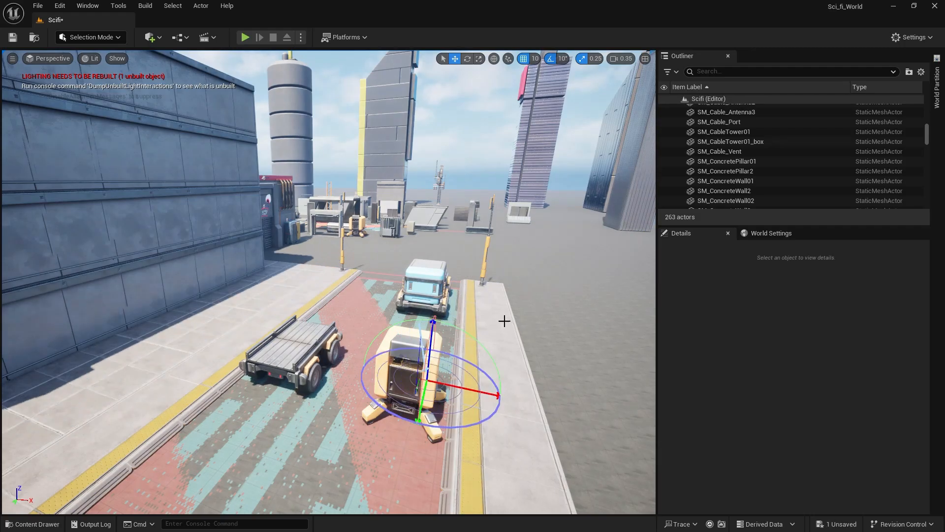
key("ctrl+l")
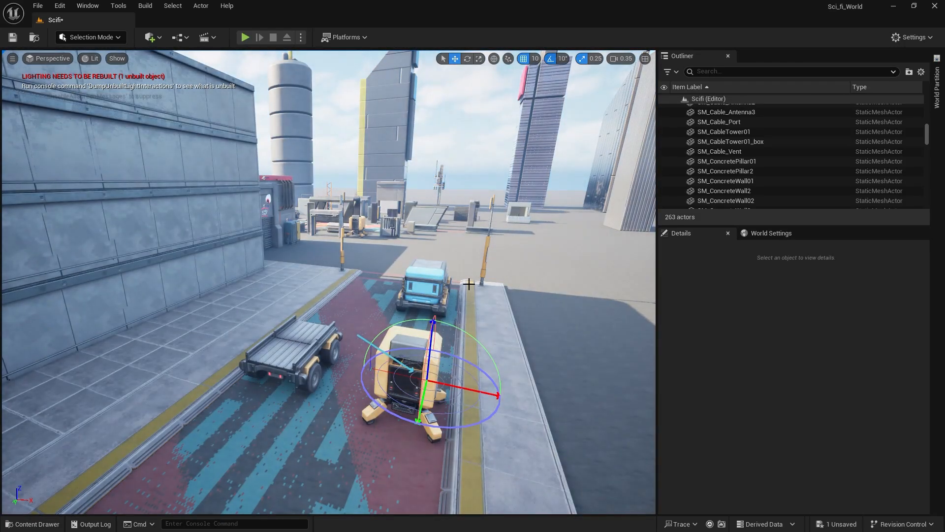
mouse_move(469, 284)
right_mouse_down()
mouse_move(295, 335)
mouse_move(485, 278)
right_mouse_up()
key("q")
right_click_drag(379, 197, 386, 147)
right_click_drag(395, 225, 329, 252)
key("e")
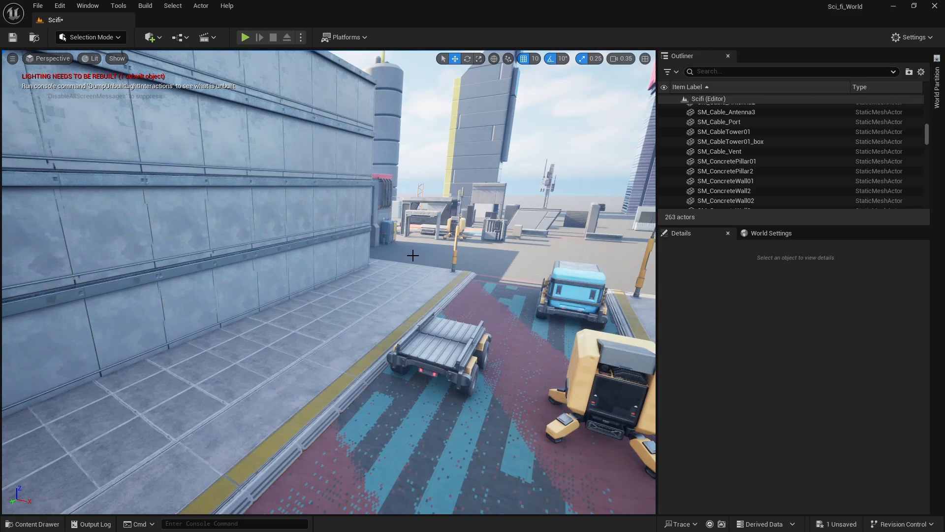
Add a Post Process Volume on the sidewalk beside the building at X 1830, Y 6460, Z 110.
left_click(167, 38)
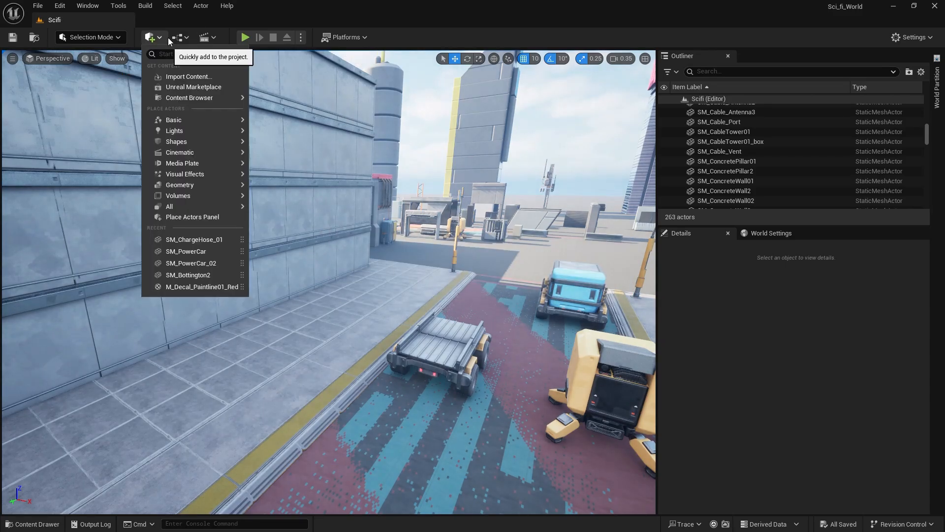
type("post pro")
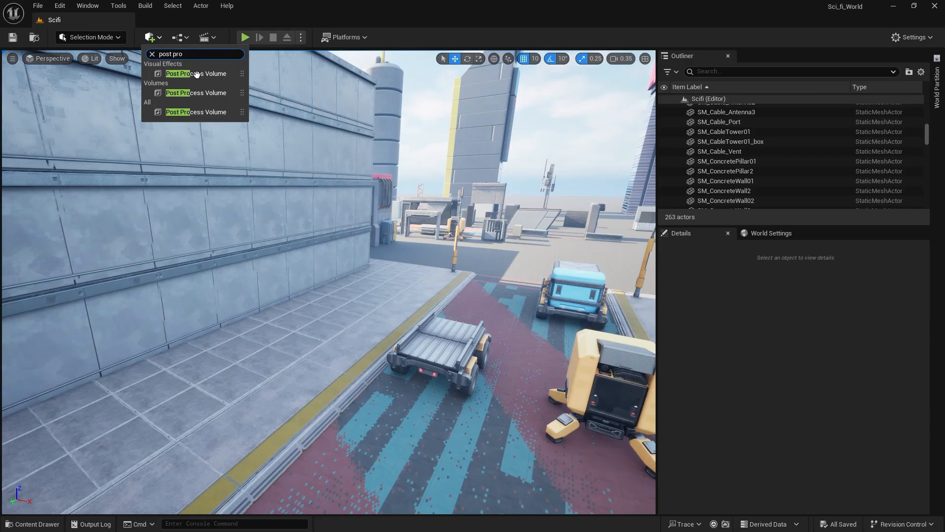
left_click_drag(196, 73, 376, 308)
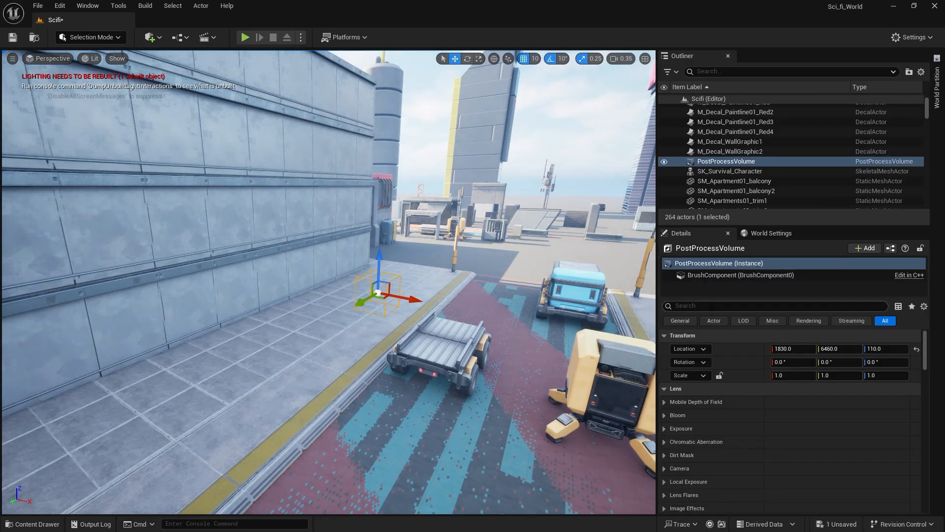
Enable Infinite Extent (Unbound) on the post process volume.
left_click(712, 305)
type("ub")
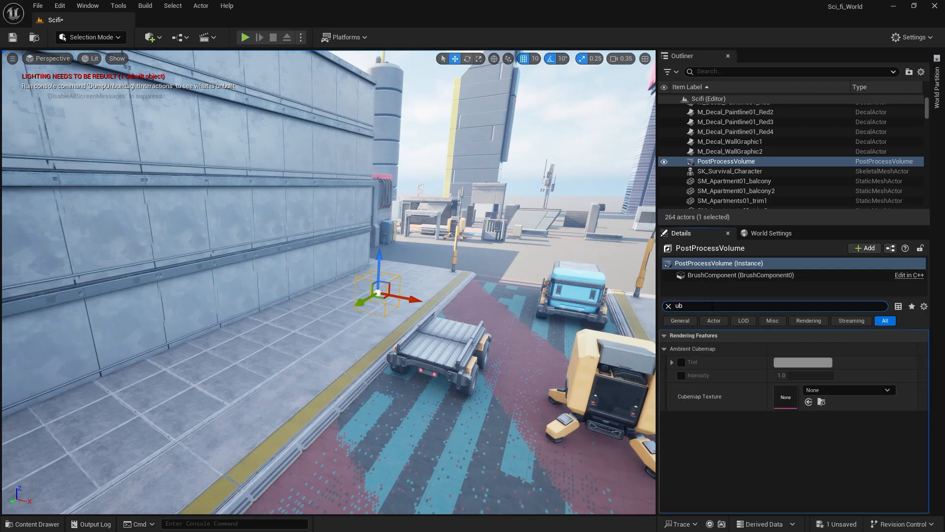
type("bo")
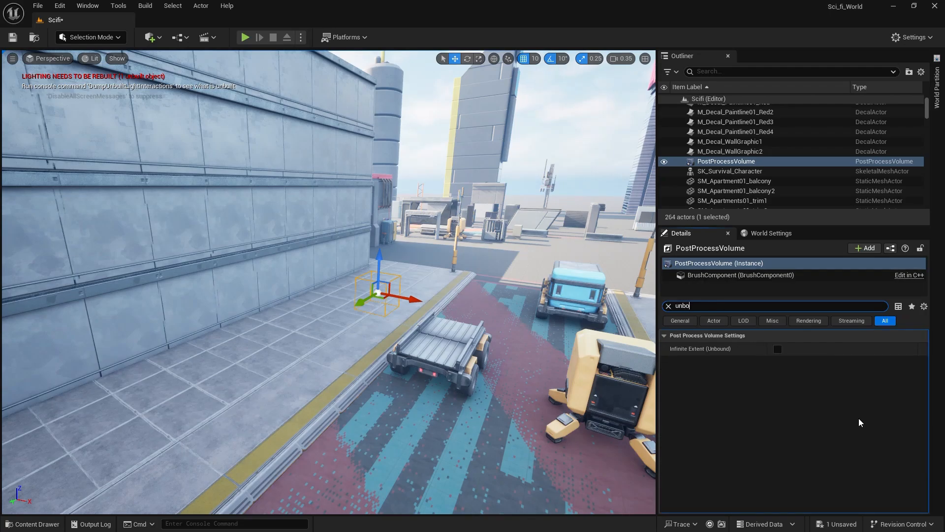
left_click(778, 349)
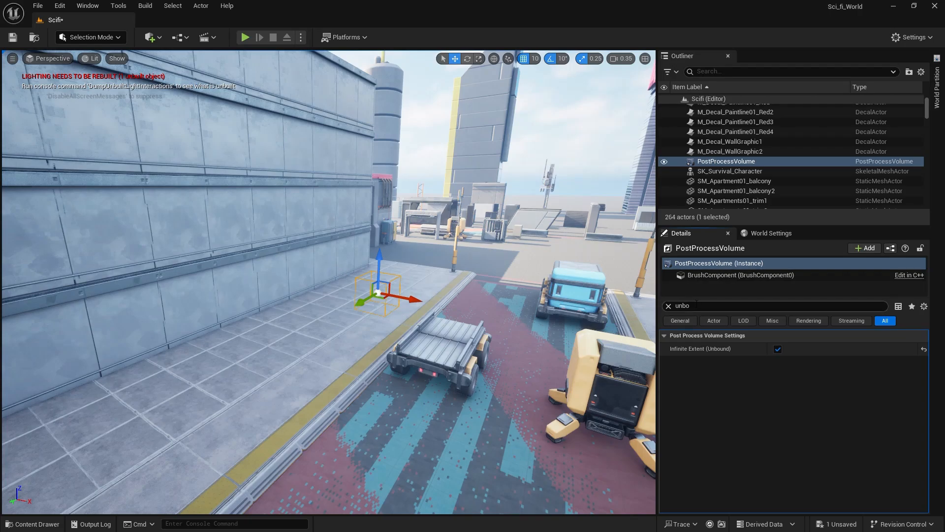
Enable the post process volume's Bloom Method override as Standard and set the Bloom Intensity to 0.0.
left_click(717, 305)
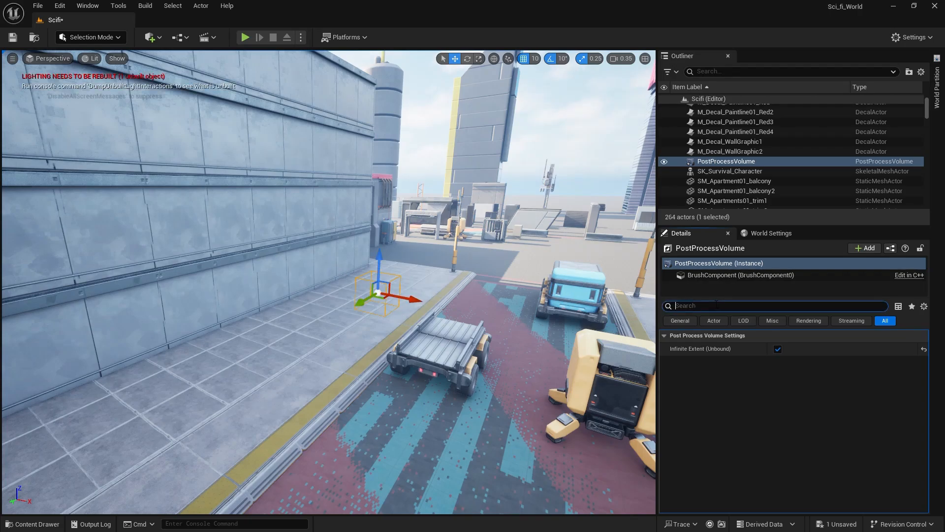
scroll(704, 402, "down", 3)
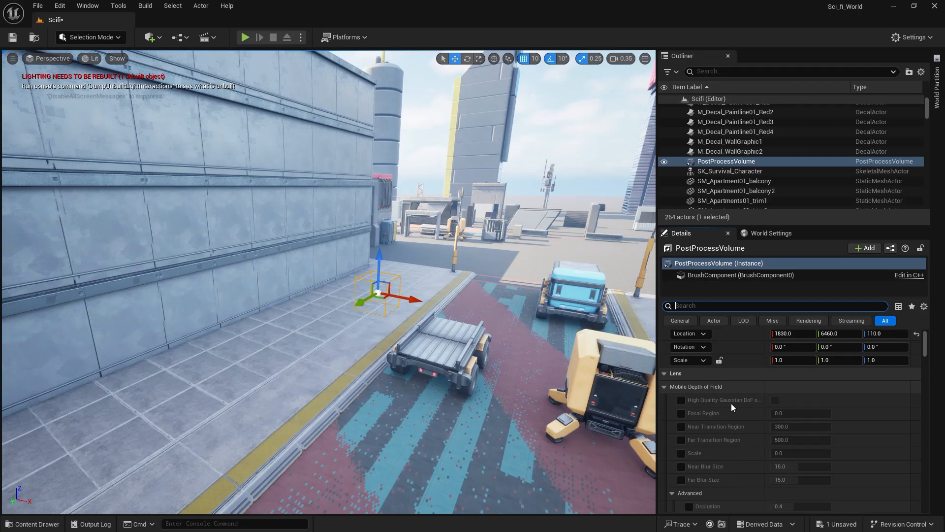
scroll(731, 409, "down", 10)
scroll(730, 409, "up", 9)
scroll(727, 409, "down", 7)
scroll(727, 409, "up", 7)
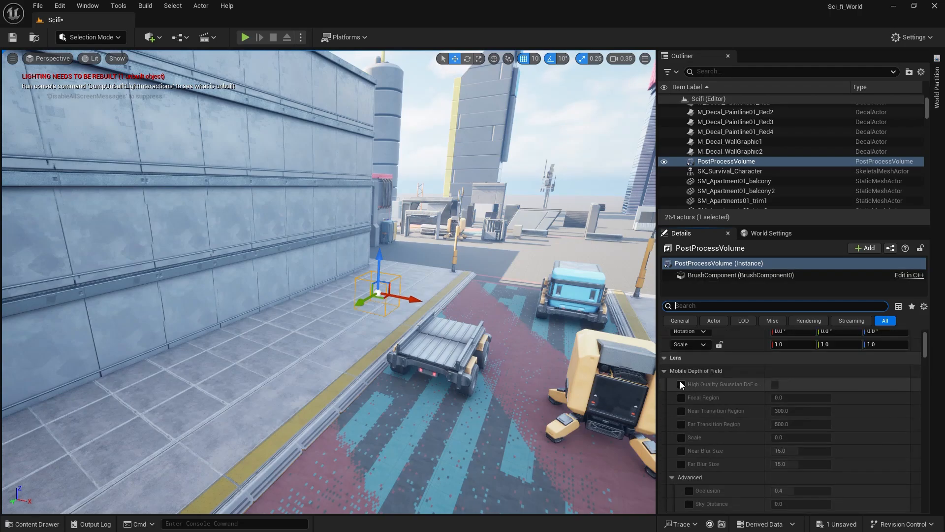
scroll(680, 380, "down", 6)
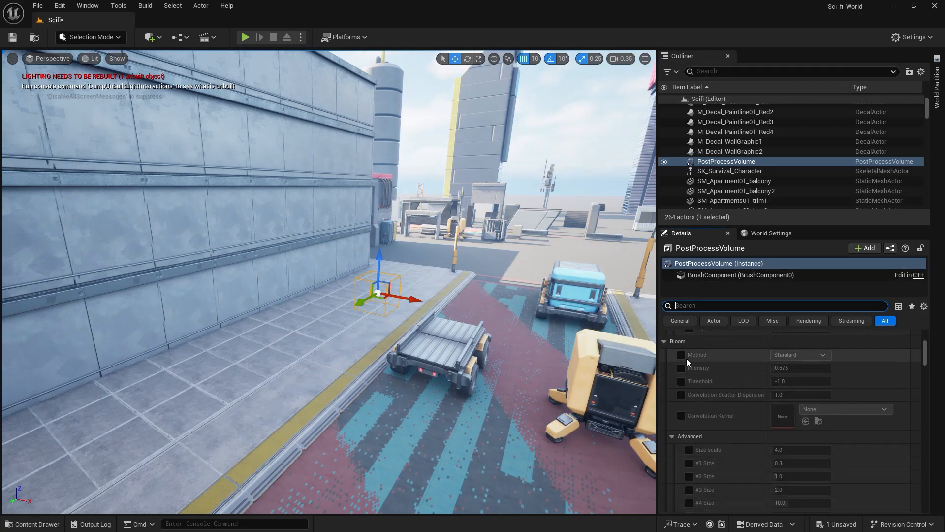
left_click(682, 355)
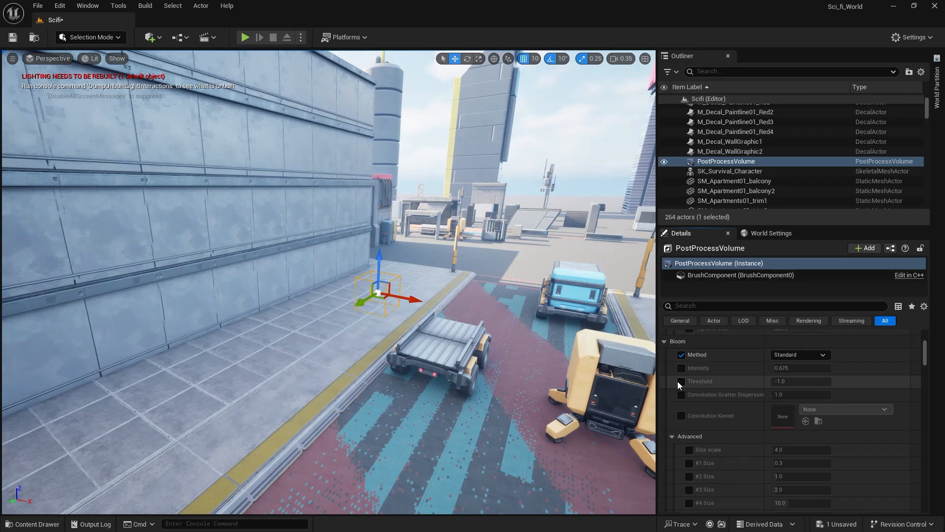
left_click(681, 369)
mouse_move(791, 369)
left_mouse_down()
mouse_move(800, 368)
mouse_move(786, 368)
left_mouse_up()
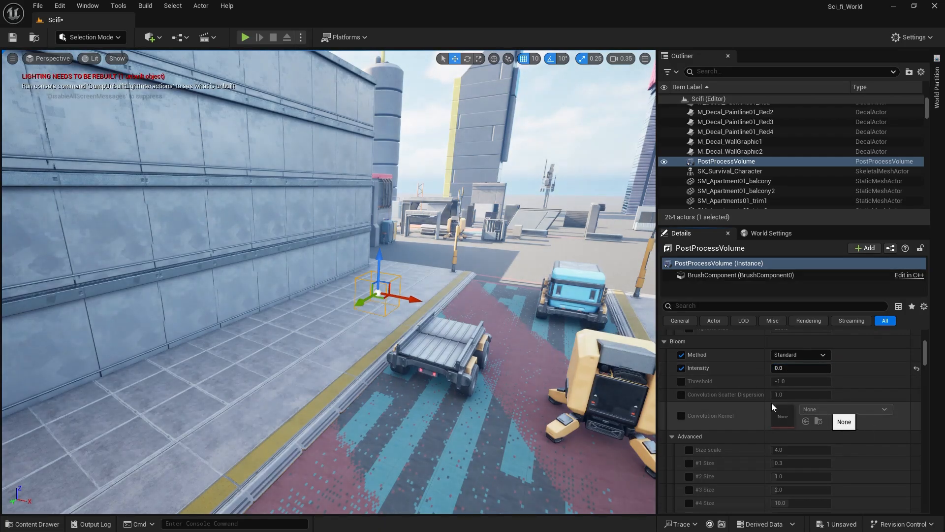
Filter the post process volume's properties by "expo" and enable the Metering Mode override as Manual.
scroll(680, 423, "down", 5)
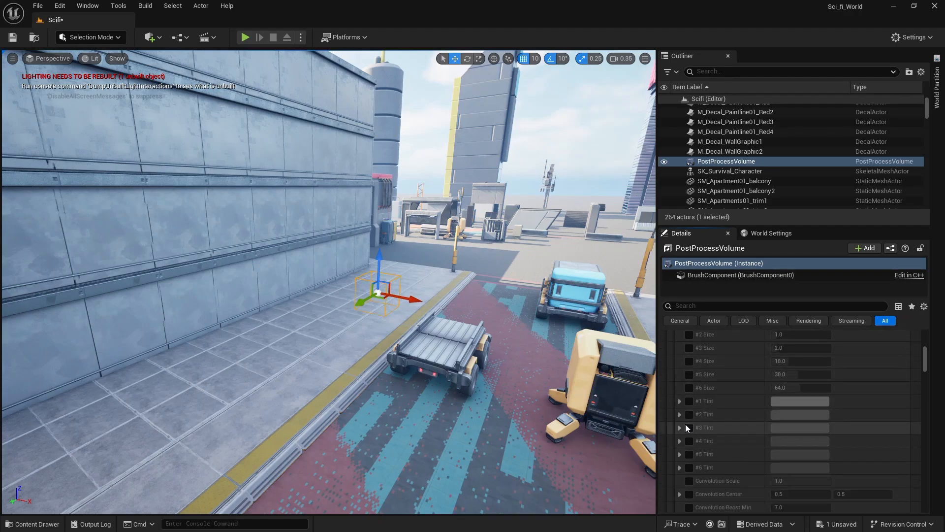
scroll(680, 426, "down", 4)
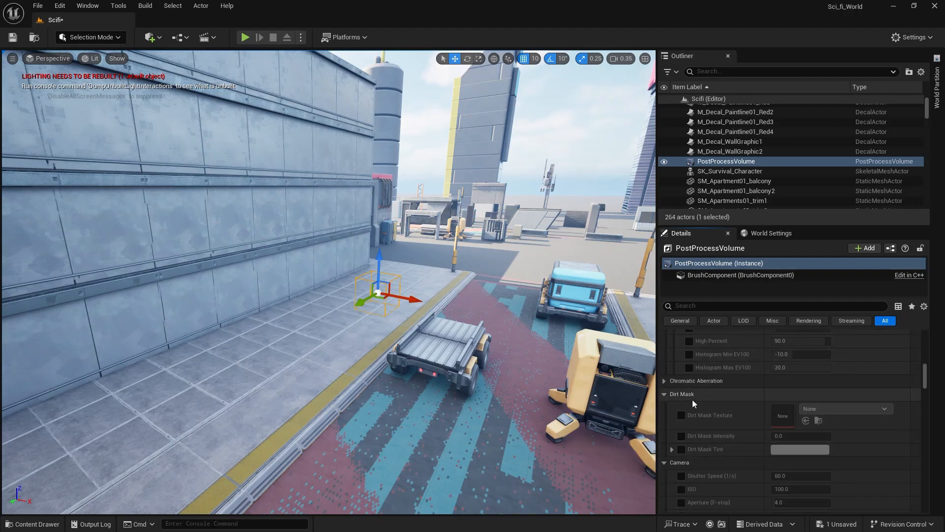
left_click(673, 394)
scroll(699, 439, "down", 4)
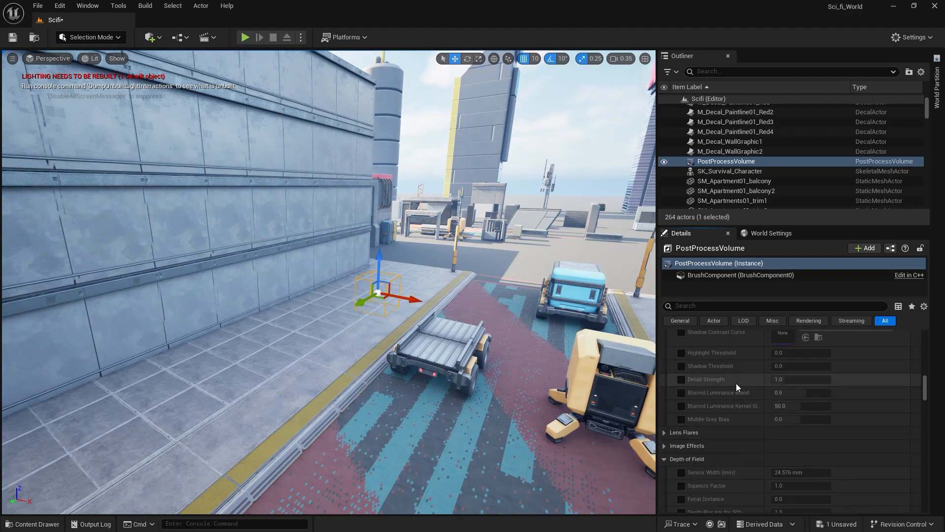
scroll(739, 386, "down", 4)
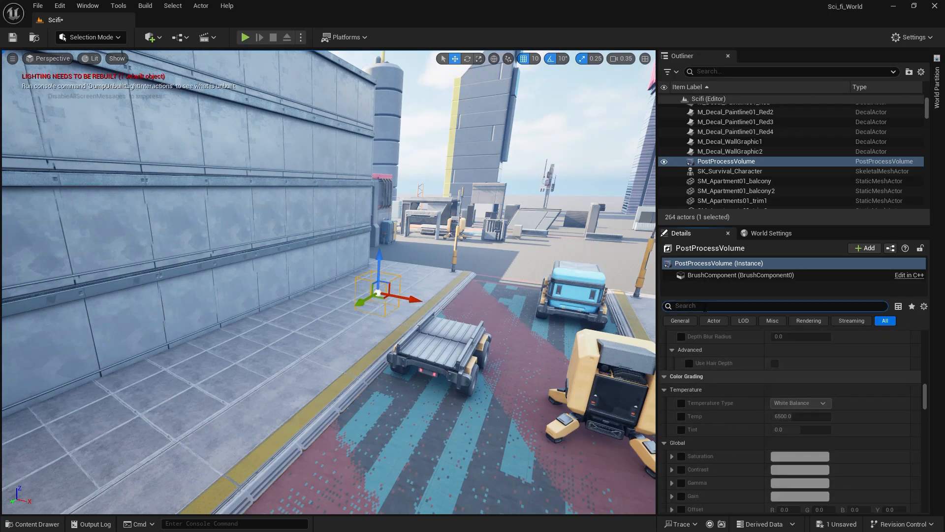
left_click(705, 306)
type("expo")
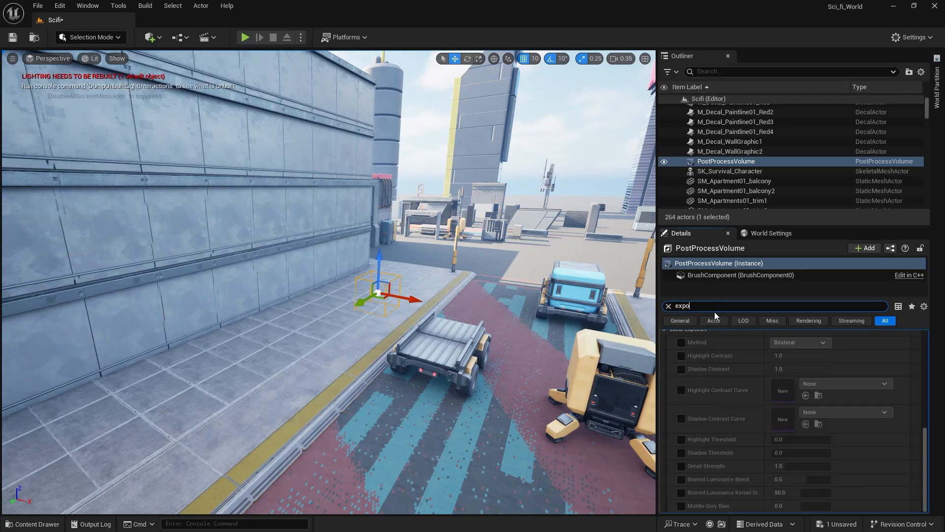
scroll(799, 407, "up", 6)
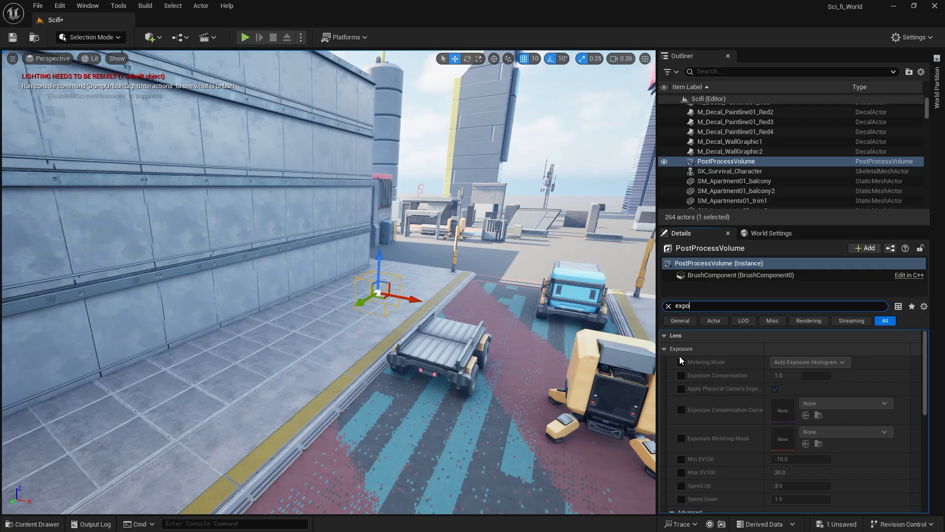
left_click(681, 362)
left_click(800, 362)
left_click(806, 383)
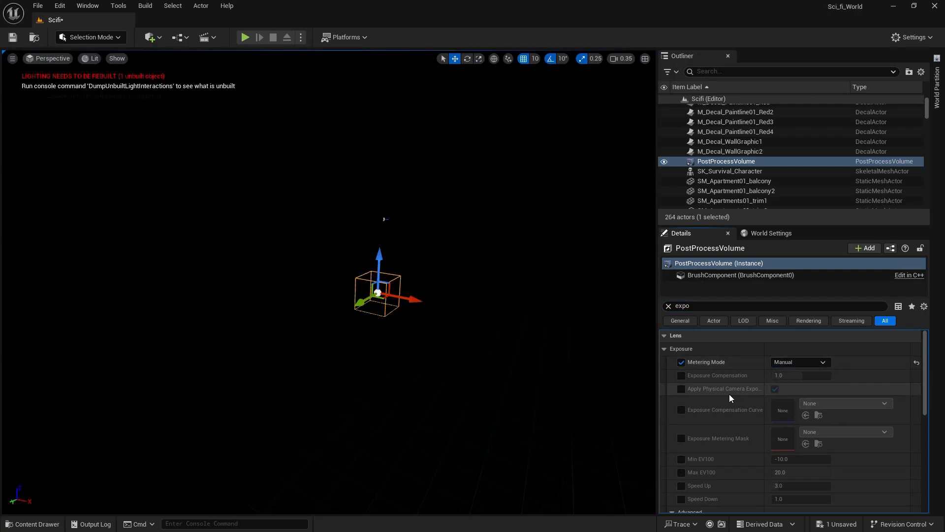
Enable the post process volume's Exposure Compensation override and set it to 12.0.
left_click(681, 375)
left_click(796, 376)
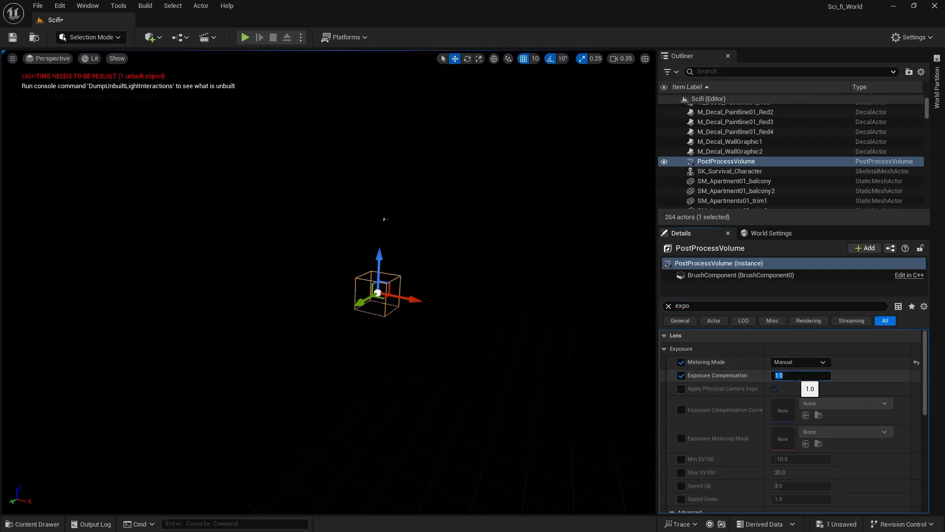
type("9")
key("Return")
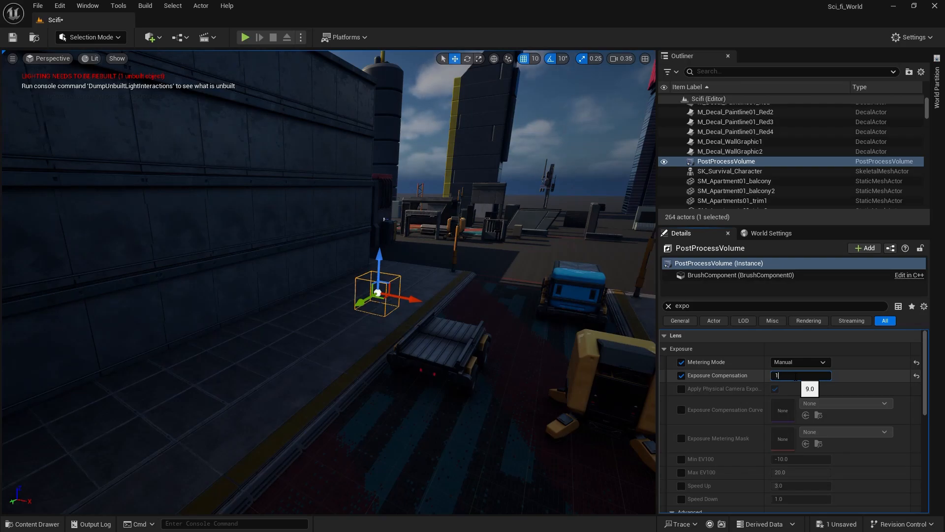
key("Return")
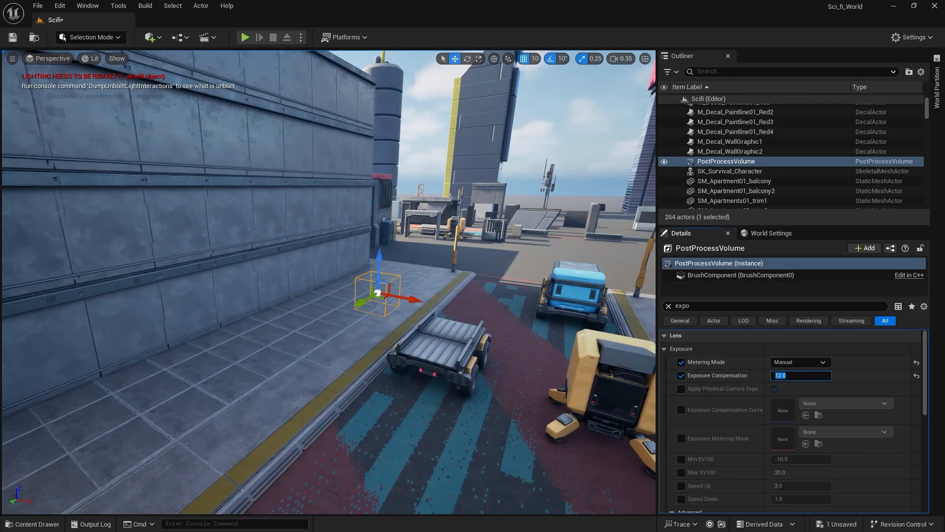
Save the level and check the exposure around the trailer, the blue vehicle and the background buildings.
right_click_drag(457, 221, 492, 234)
key("q")
key("e")
key("w")
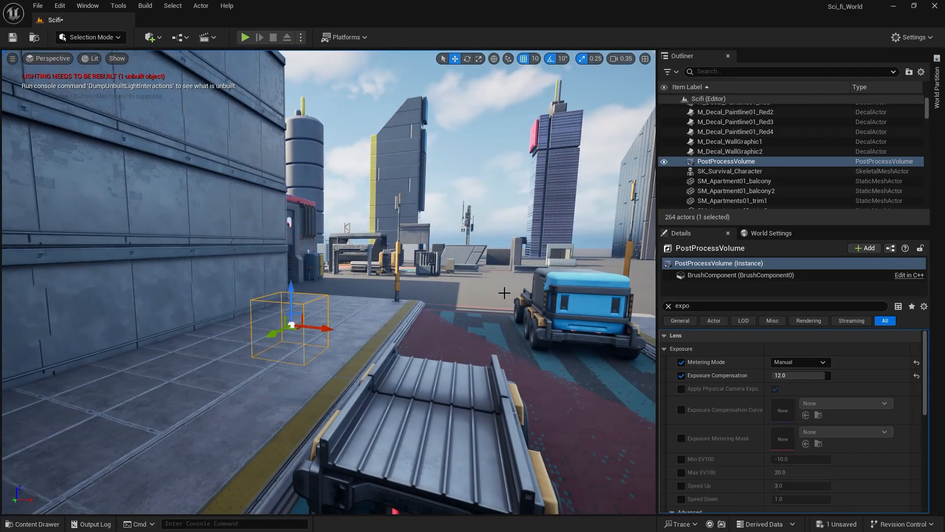
key("ctrl+s")
right_click_drag(558, 274, 556, 305)
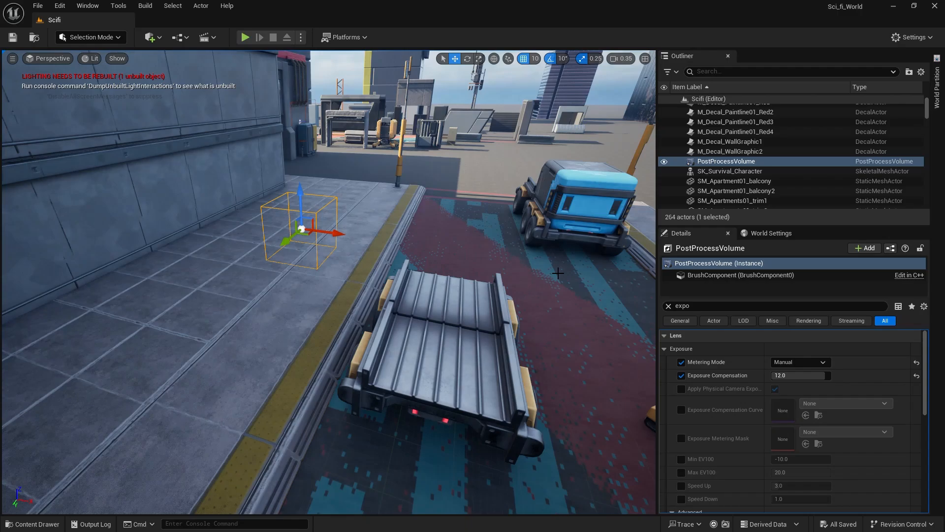
right_click_drag(494, 341, 544, 338)
right_click_drag(343, 264, 347, 209)
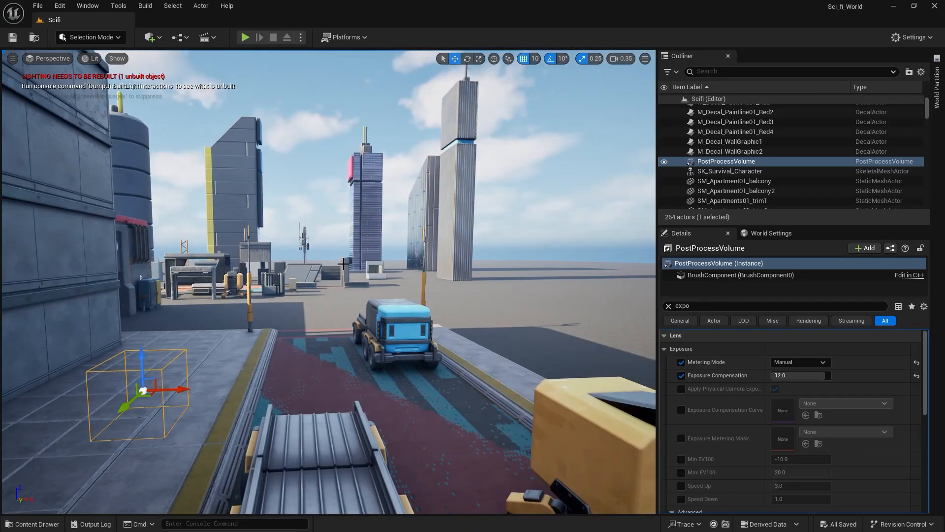
right_click_drag(354, 343, 357, 374)
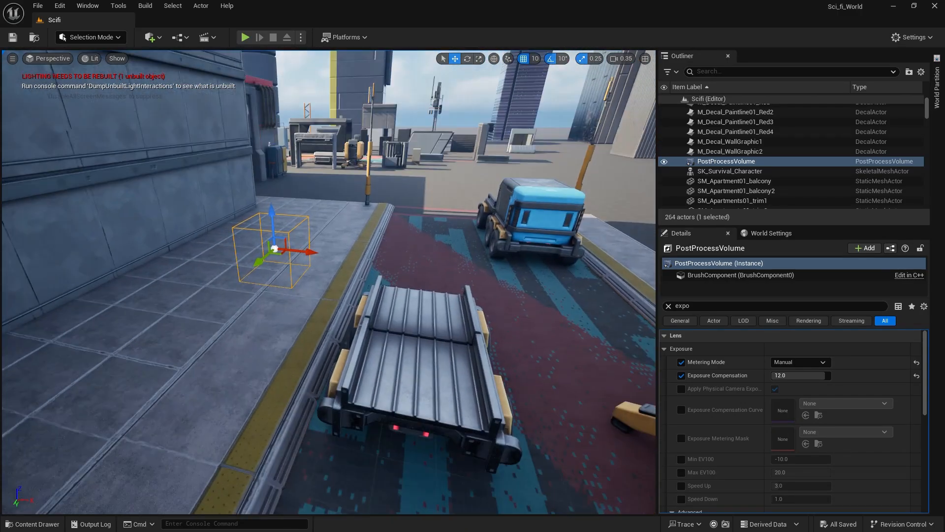
left_click_drag(273, 258, 287, 407)
Open the LowerSector_Mod level from the Maps folder inside the LowerSector_Mod content folder.
left_click(32, 524)
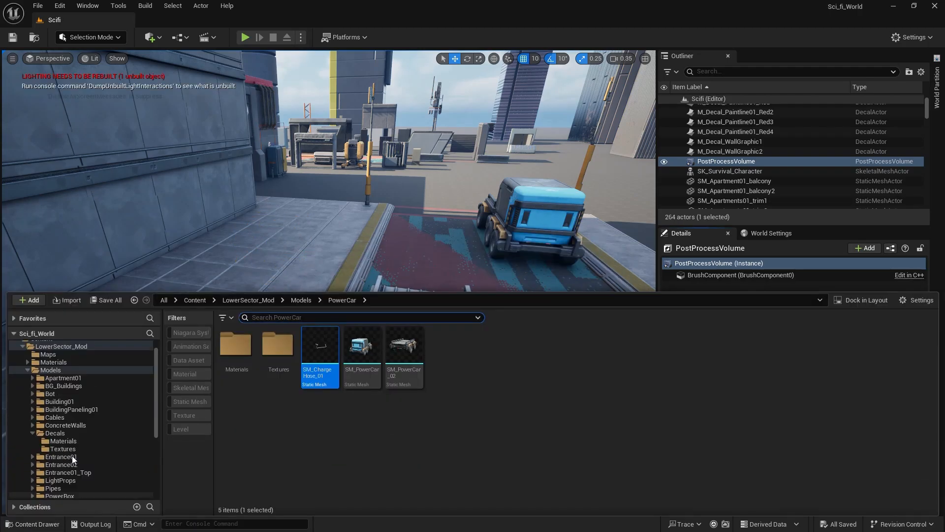
scroll(55, 353, "up", 1)
left_click(55, 353)
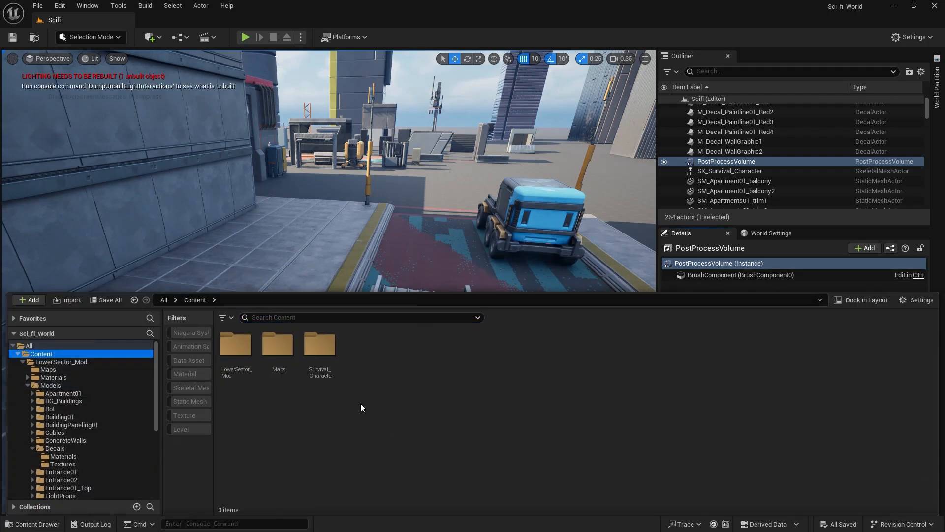
left_click(248, 357)
double_click(248, 356)
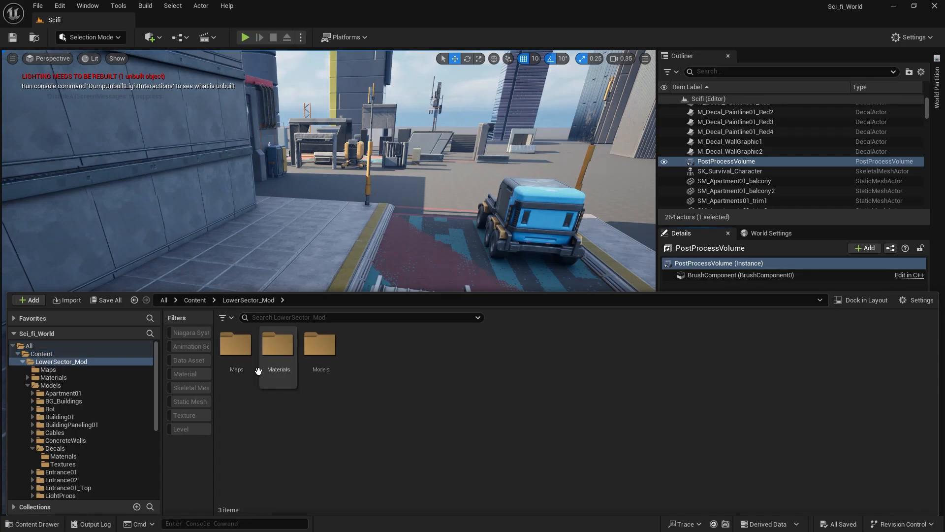
double_click(248, 356)
double_click(247, 369)
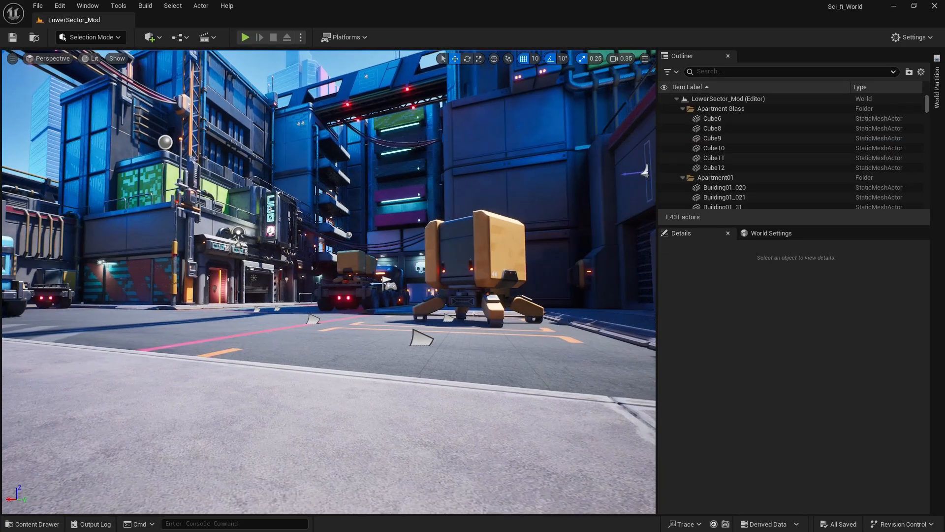
Select the yellow wall panel on the blue facade and locate its source mesh in the project content.
mouse_move(340, 250)
right_mouse_down()
mouse_move(352, 295)
mouse_move(366, 271)
mouse_move(315, 241)
mouse_move(364, 260)
mouse_move(325, 266)
mouse_move(345, 261)
right_mouse_up()
right_click_drag(463, 281, 466, 260)
left_click(425, 265)
left_click(337, 253)
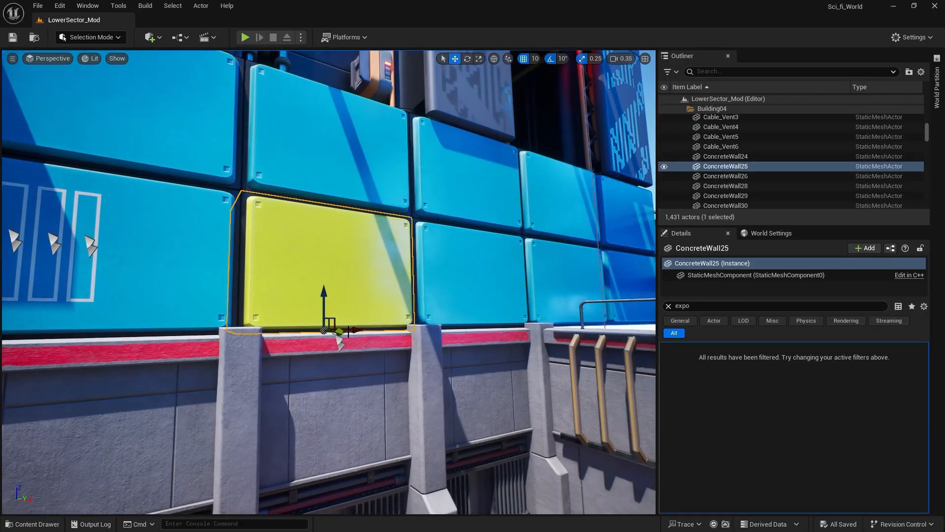
right_click_drag(337, 253, 340, 296)
key("f")
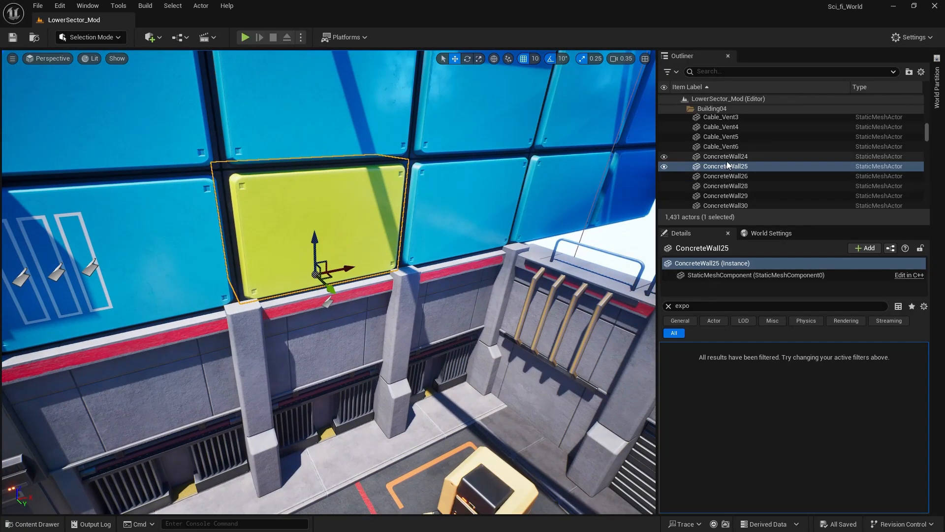
key("ctrl+b")
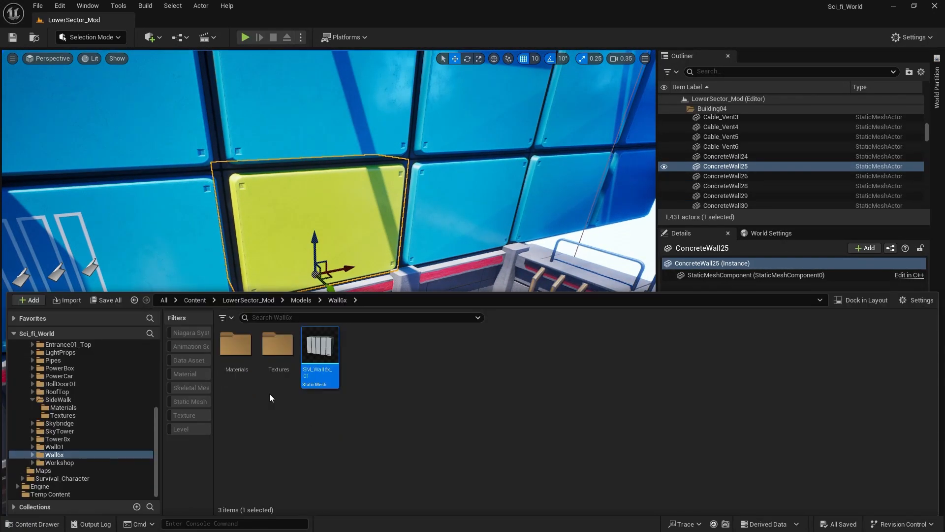
Locate the source meshes of the building's lower corner block and the light panel on the skybridge in the project content.
right_click_drag(146, 219, 78, 232)
left_click(359, 311)
key("ctrl+b")
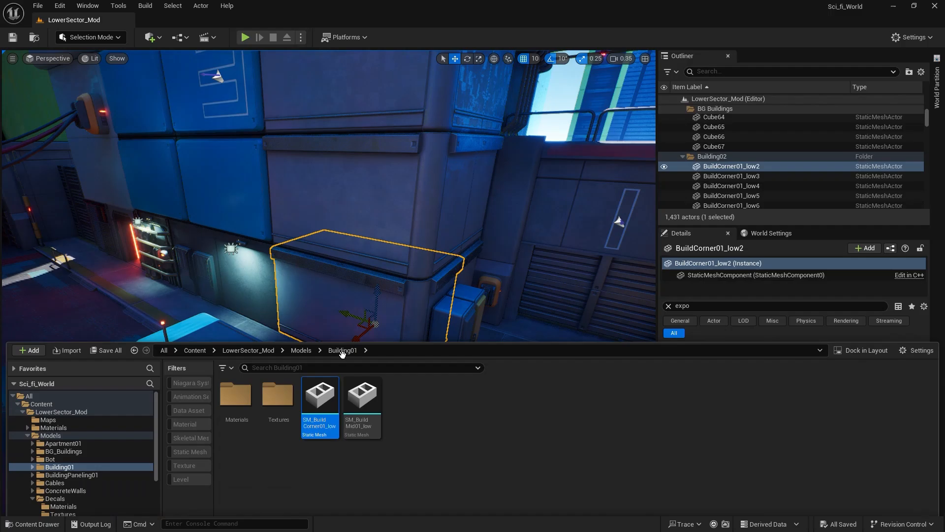
right_click_drag(329, 281, 416, 238)
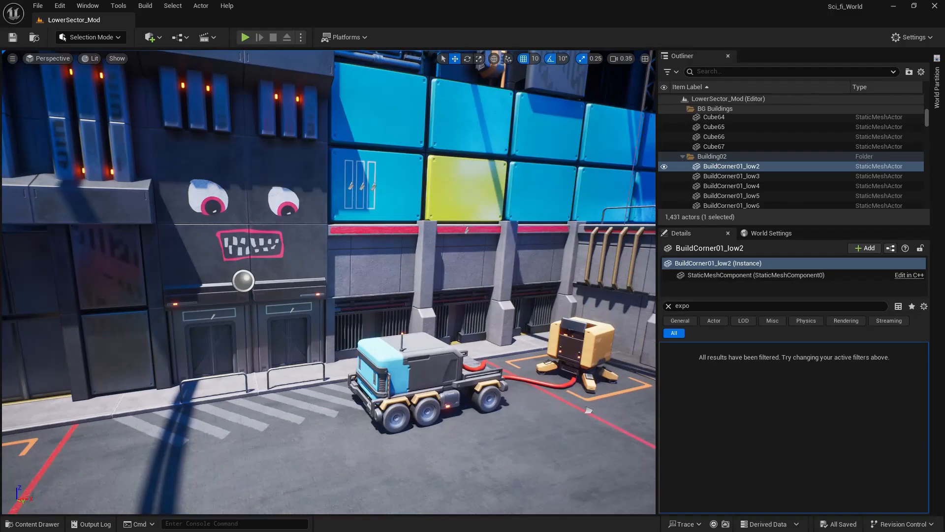
right_click_drag(234, 192, 236, 231)
left_click(234, 173)
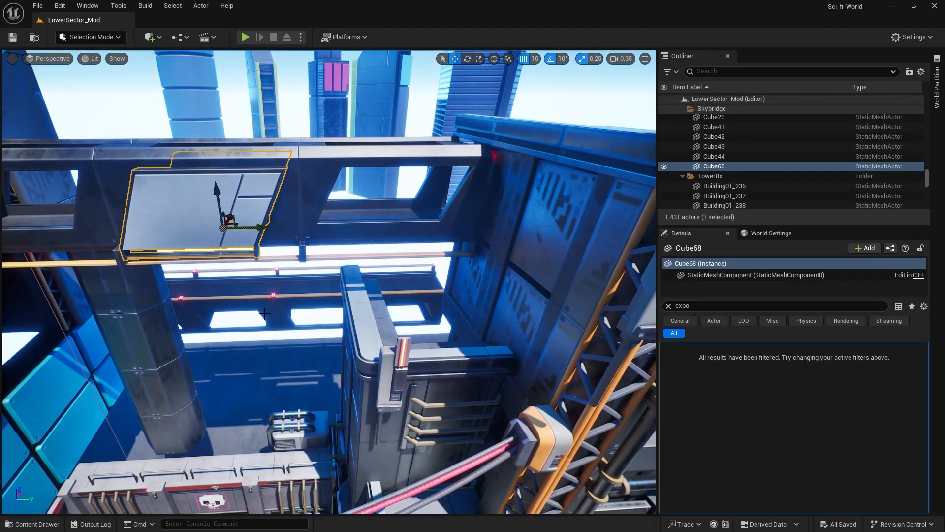
key("ctrl+b")
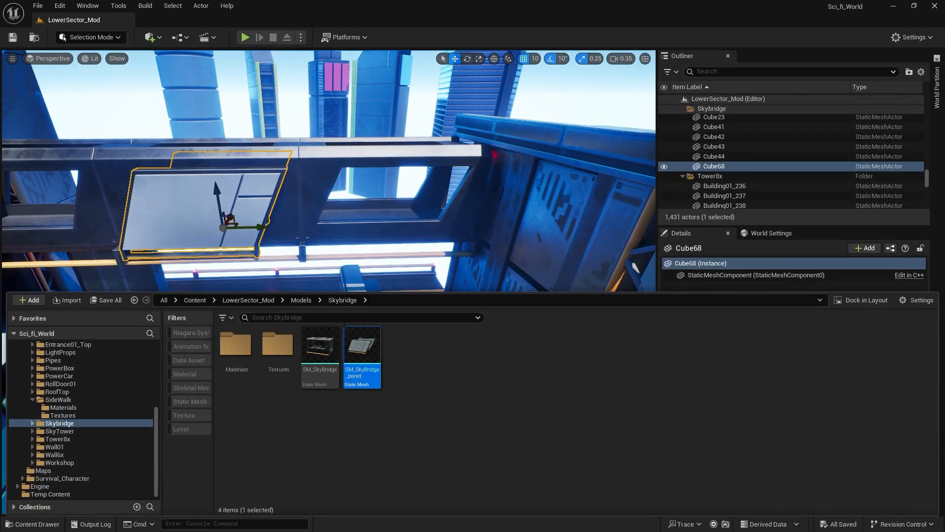
Select the red charging hose that links the vehicle to the yellow robot.
right_click_drag(313, 250, 340, 300)
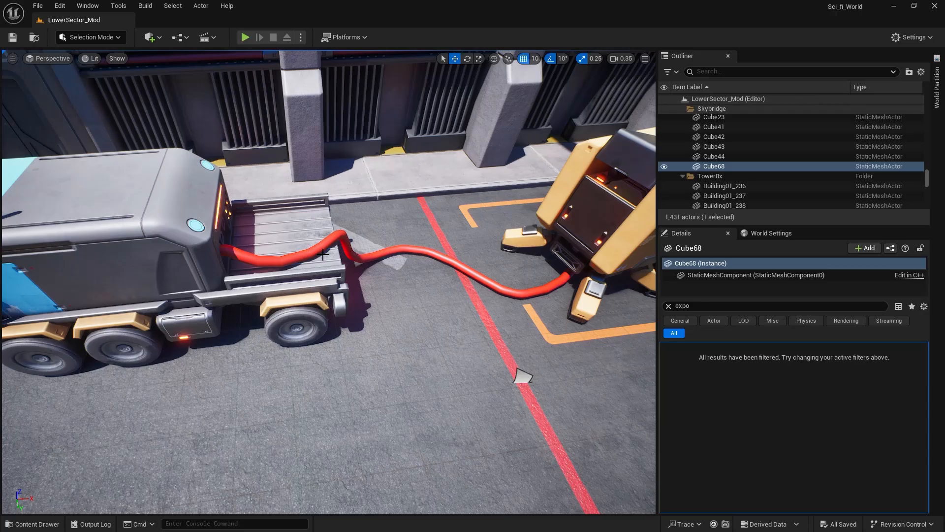
left_click(323, 251)
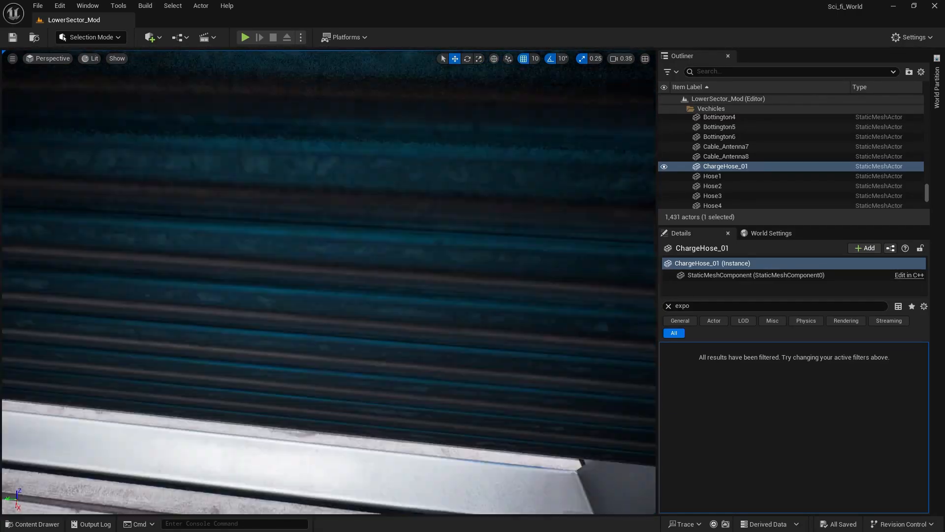
right_click_drag(329, 282, 512, 283)
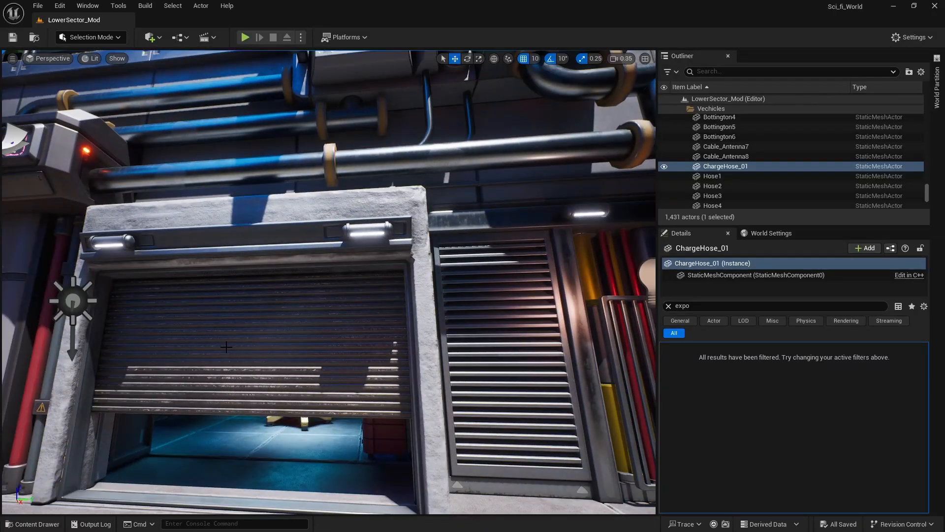
Select the garage's roll door, RollDoor01_A, and raise it vertically to open the doorway further.
left_click(234, 363)
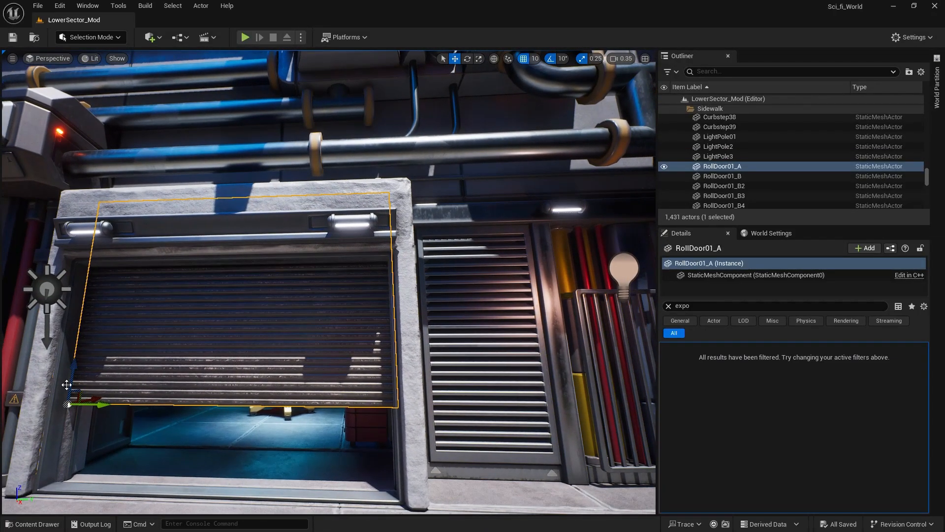
left_click_drag(72, 370, 76, 315)
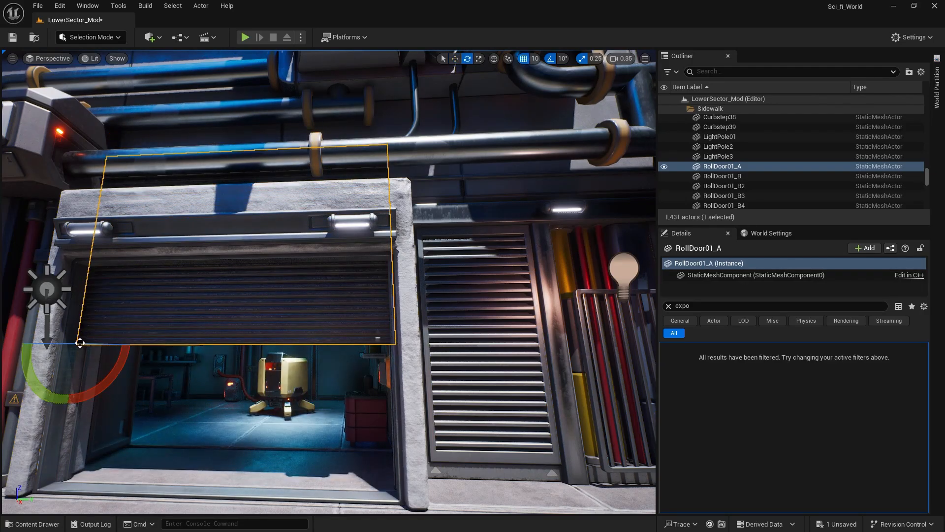
key("r")
right_click_drag(329, 282, 344, 301)
right_click_drag(157, 415, 151, 415)
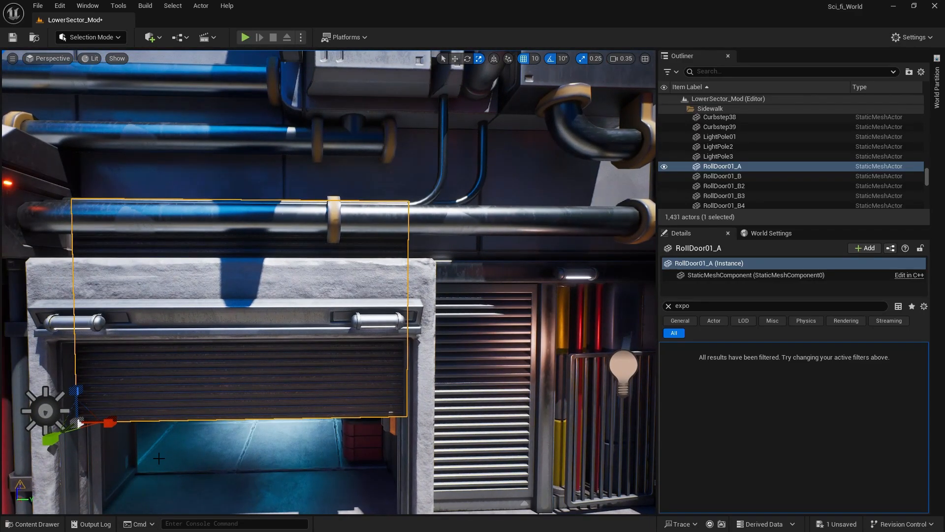
key("f")
key("w")
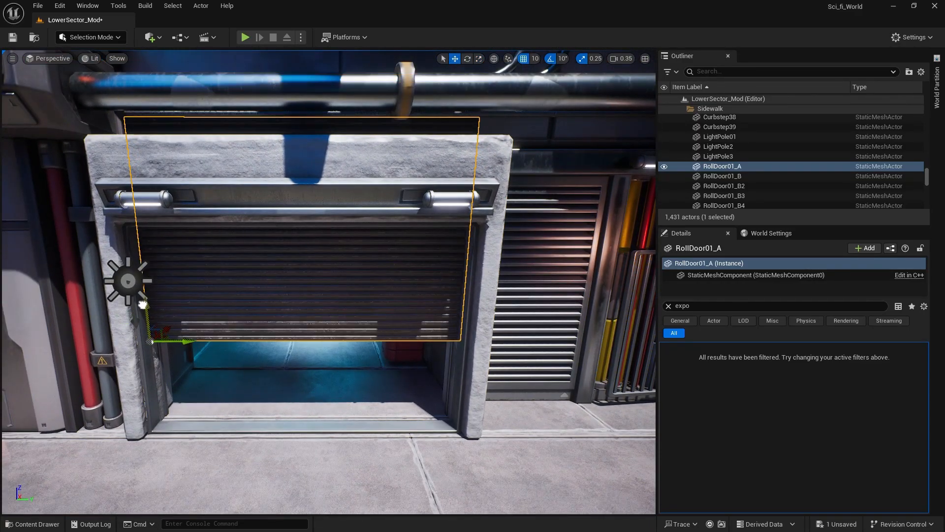
Lower the roll door toward the floor and raise it again along the vertical axis.
left_click_drag(143, 305, 152, 332)
right_click_drag(152, 332, 183, 369)
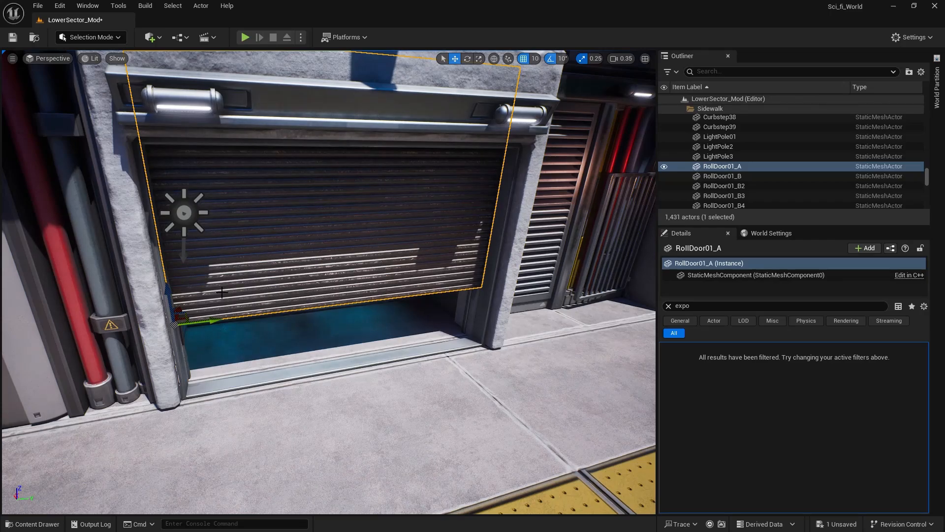
right_click_drag(255, 381, 243, 362)
left_click_drag(197, 341, 196, 253)
right_click_drag(291, 372, 291, 325)
right_click_drag(256, 486, 230, 505)
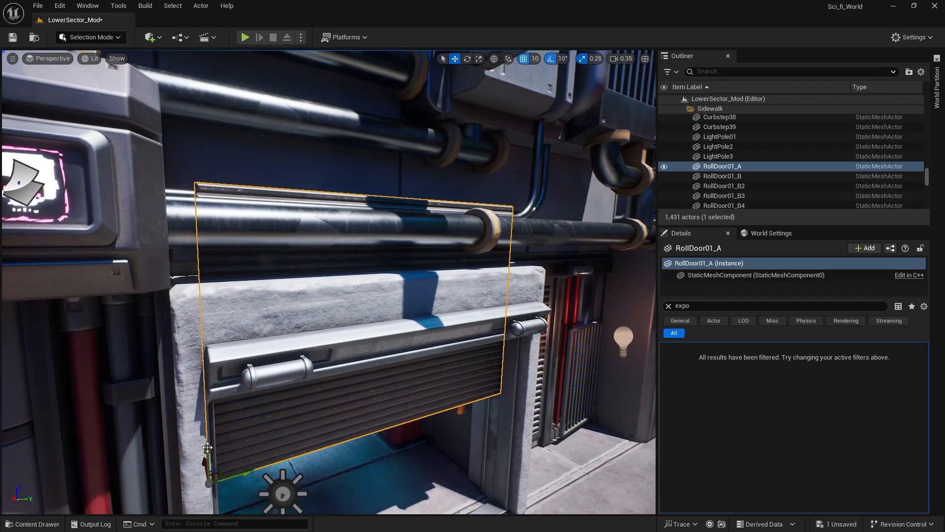
Raise the roll door until the doorway is fully open and lower it back to a half-open position.
left_click_drag(207, 457, 206, 431)
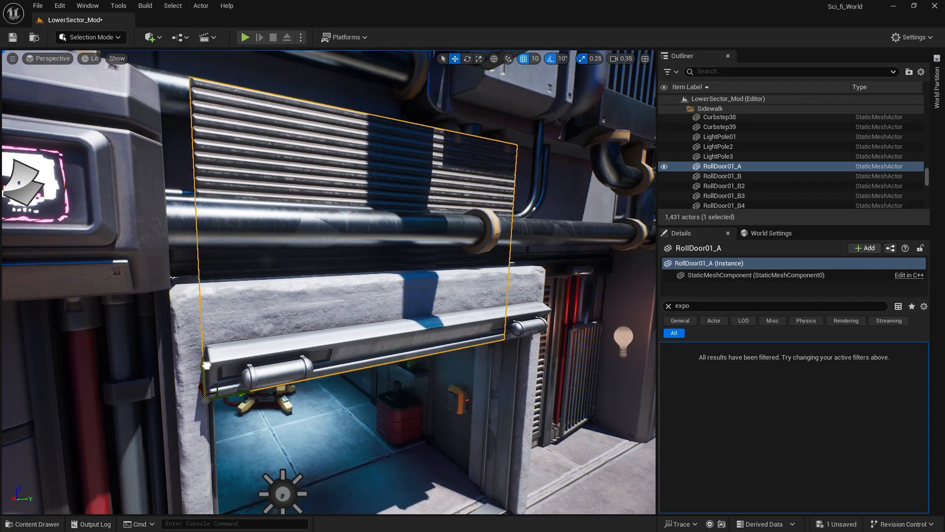
left_click_drag(206, 365, 207, 396)
right_click_drag(316, 413, 297, 457)
mouse_move(303, 391)
right_mouse_down()
mouse_move(340, 411)
mouse_move(303, 390)
right_mouse_up()
right_click_drag(434, 138, 441, 84)
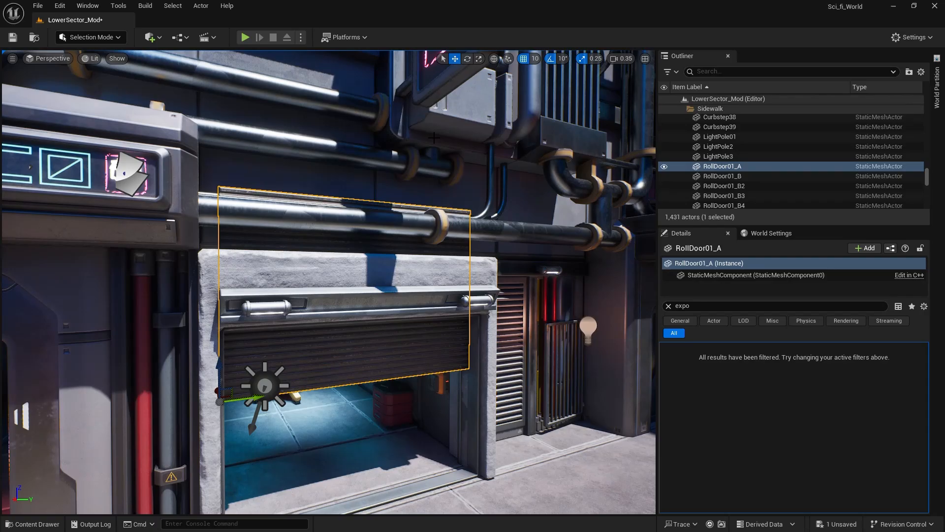
Lower the half-open roll door further toward the floor along the vertical axis.
left_click_drag(223, 359, 224, 424)
right_click_drag(228, 424, 239, 400)
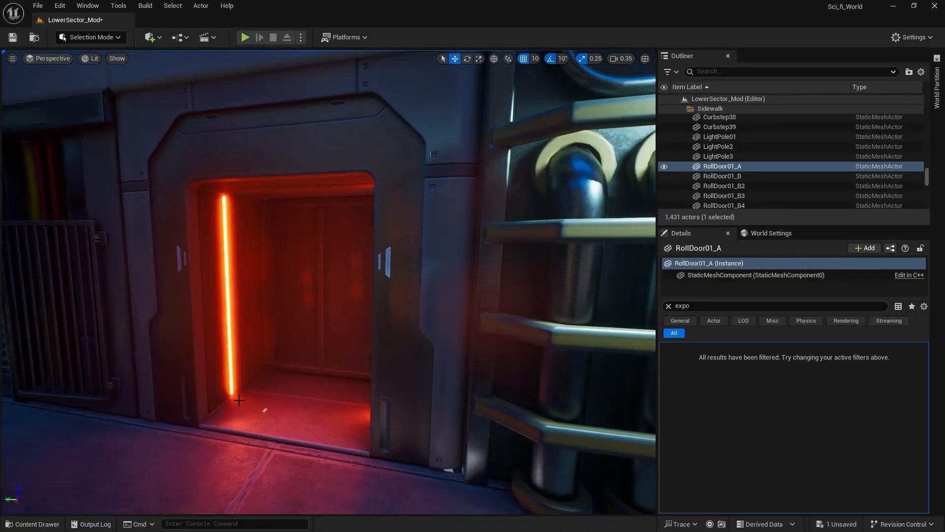
Select the red-lit entrance piece, Building01_218, and hide and show it again to identify its extent.
left_click(402, 315)
right_click_drag(402, 315, 438, 311)
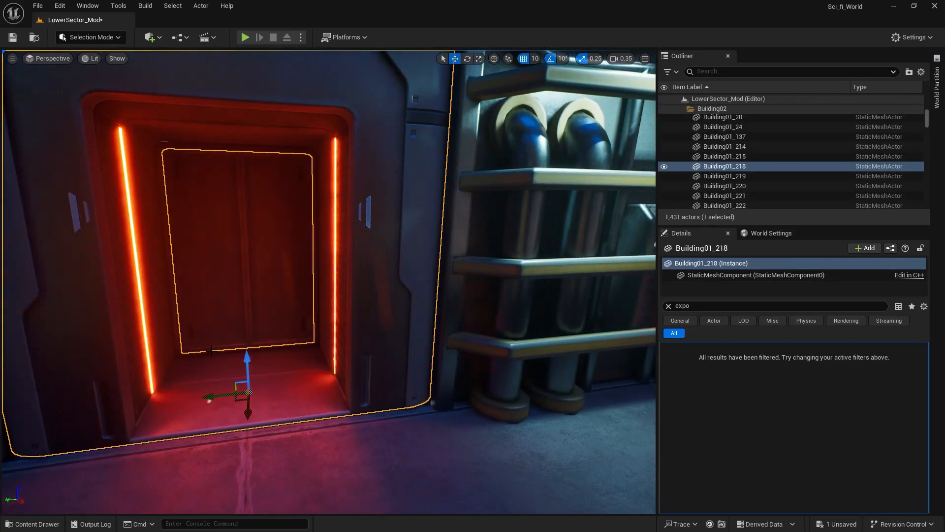
left_click(665, 166)
left_click(664, 166)
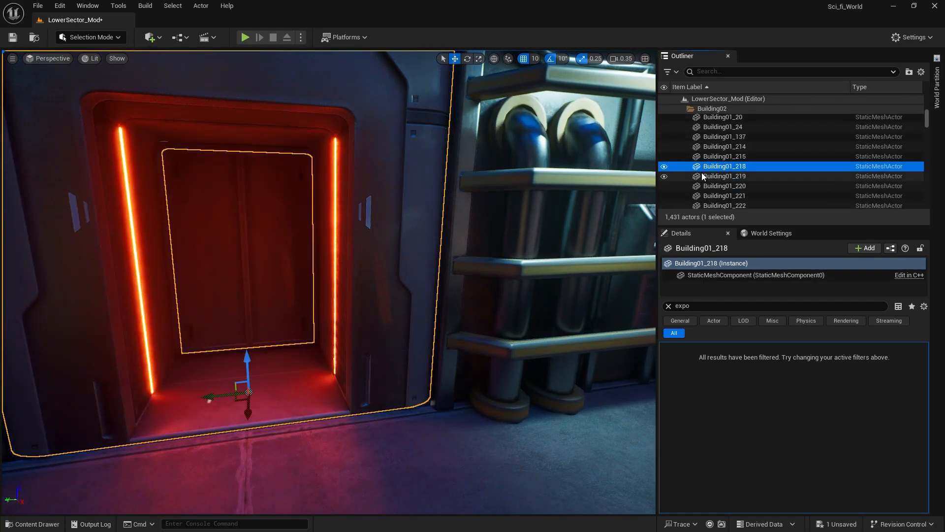
Open the entrance's static mesh, SM_Entrance01, and open its assigned material, M_Entrance01.
key("ctrl+space")
double_click(328, 375)
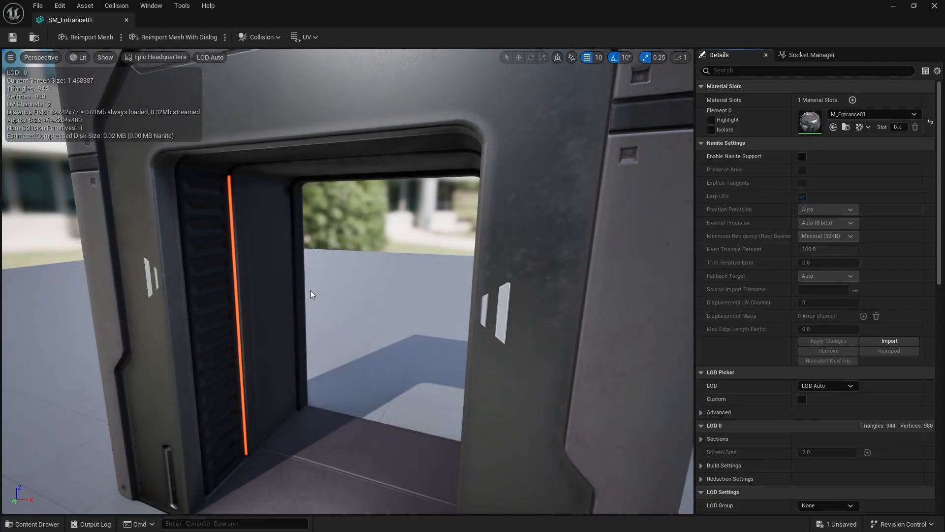
right_click_drag(311, 294, 278, 291)
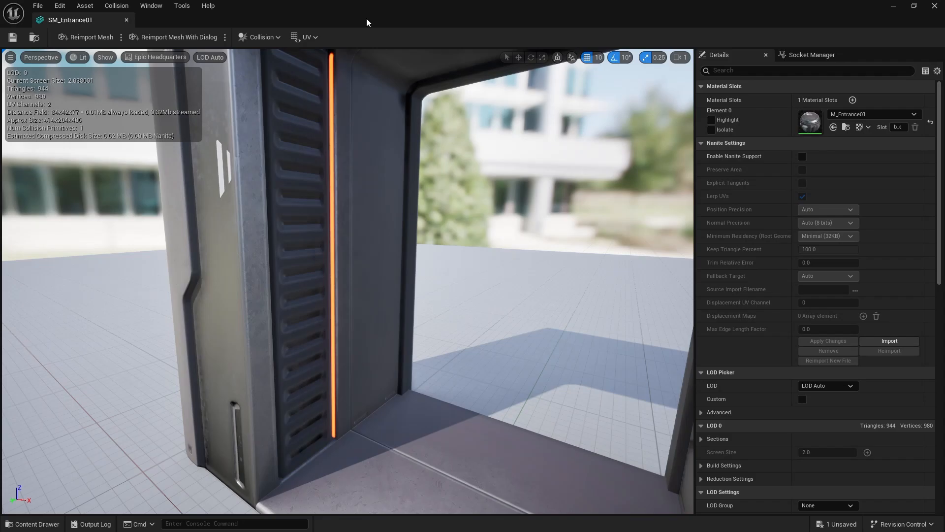
left_click(846, 127)
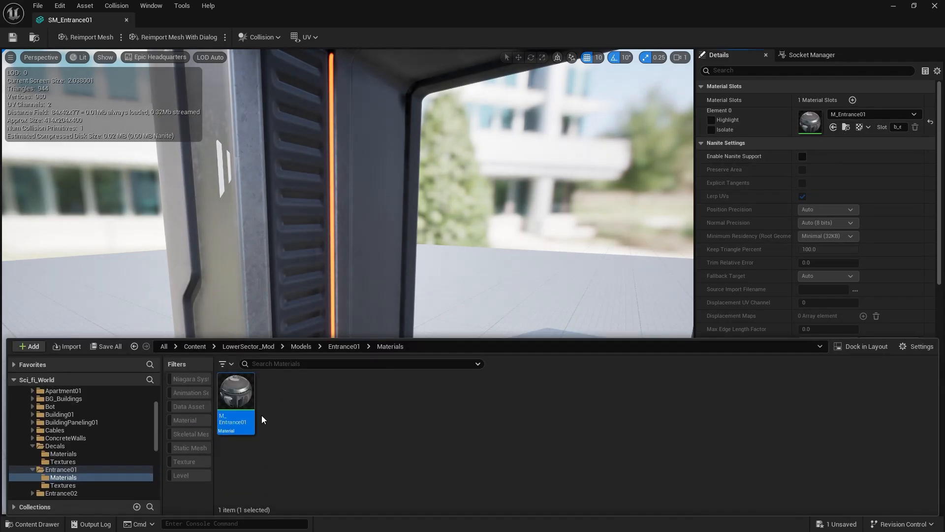
double_click(235, 396)
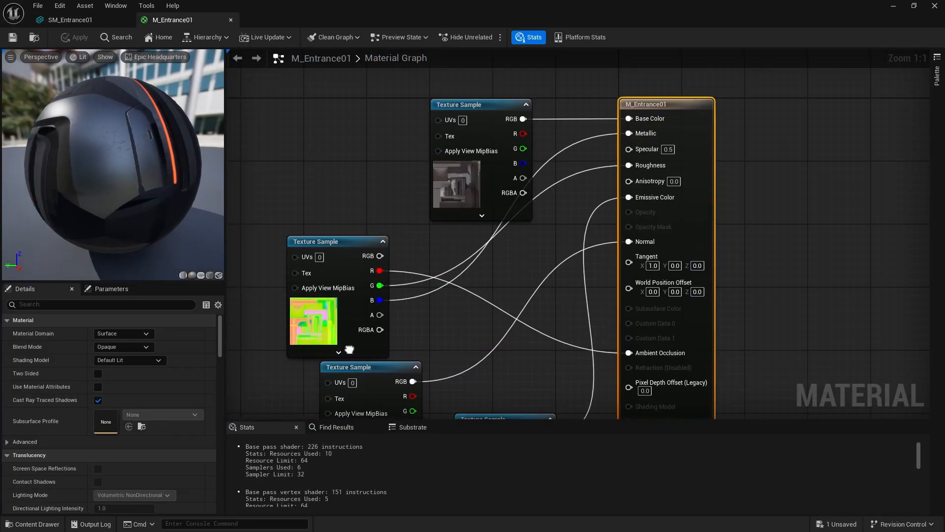
Trace the T_Entrance01_Emissive texture sample to Emissive Color and move that node lower in the graph to make room.
right_click_drag(413, 396, 490, 143)
left_click(403, 261)
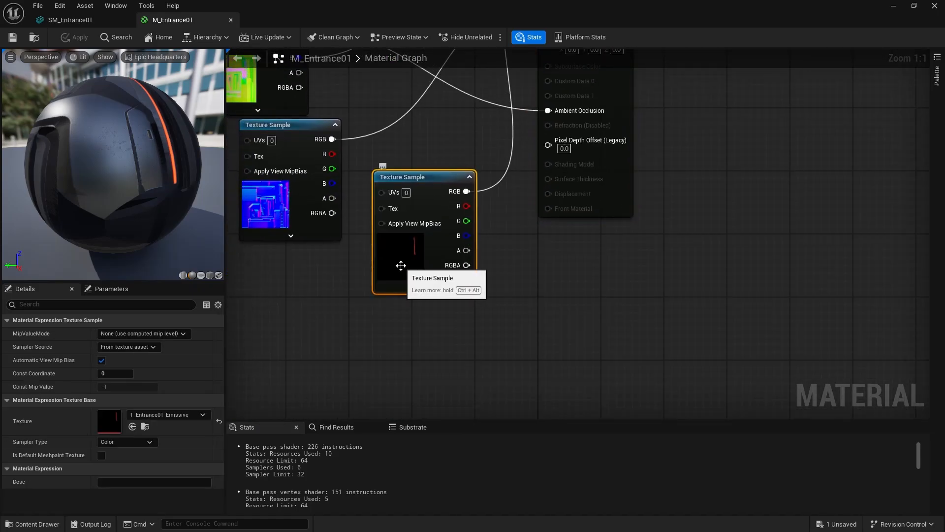
right_click_drag(541, 59, 454, 257)
right_click_drag(391, 393, 407, 343)
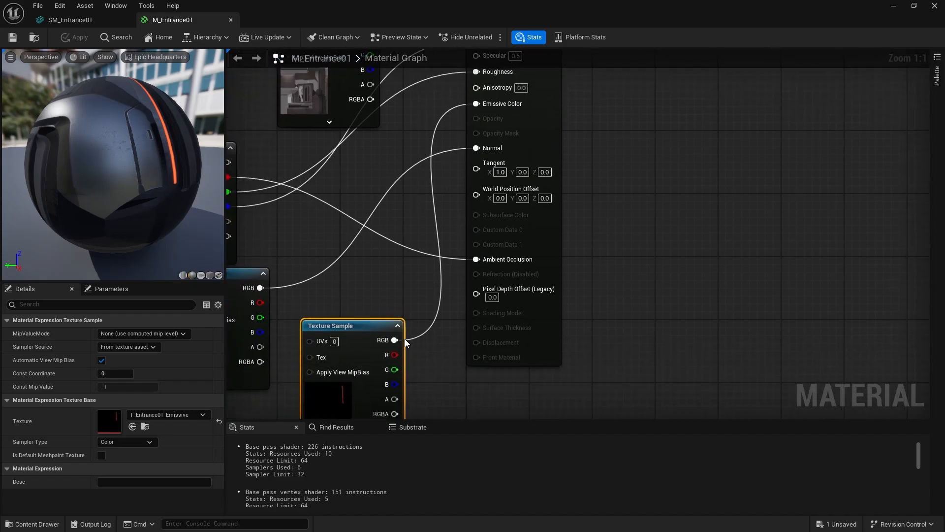
left_click_drag(368, 332, 320, 408)
right_click_drag(394, 294, 462, 101)
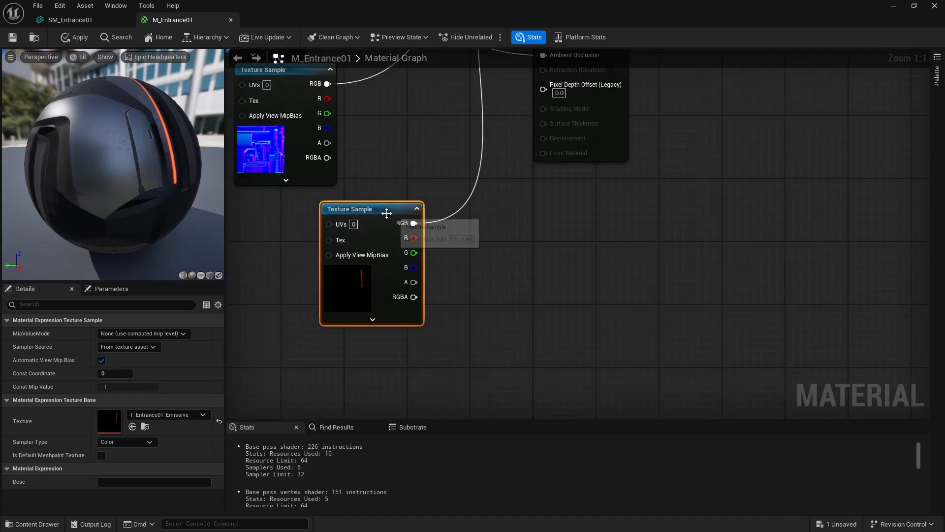
left_click_drag(386, 213, 362, 268)
right_click_drag(395, 252, 318, 310)
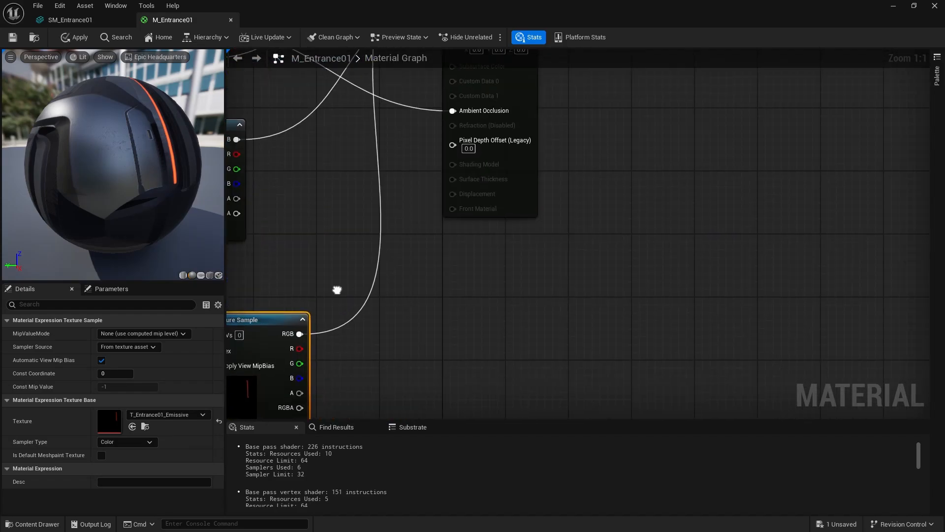
Add a Multiply node to M_Entrance01 and connect the emissive texture's RGB output to its A input.
right_click(360, 225)
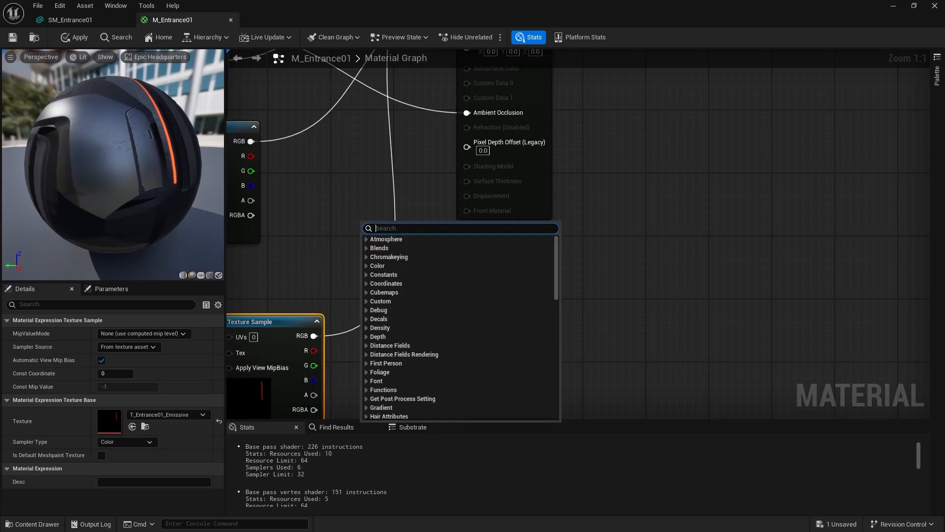
type("mul")
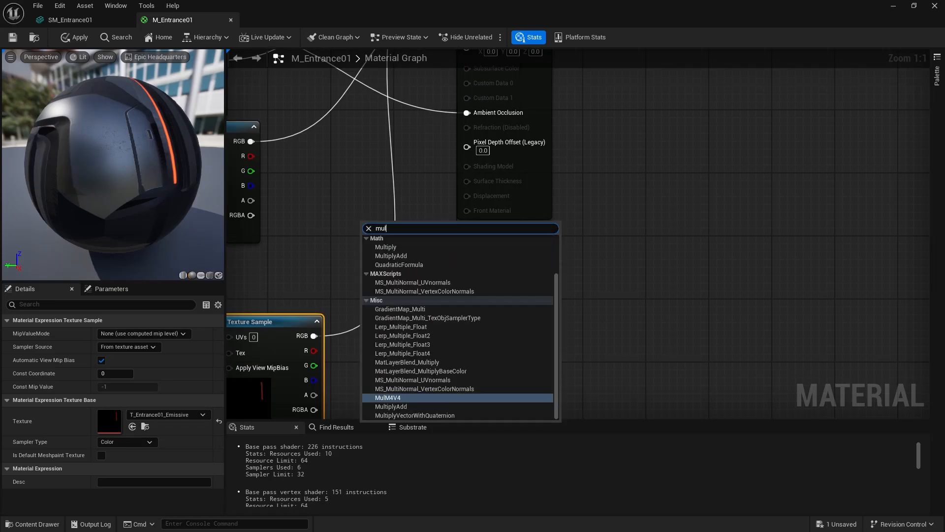
type("ti")
key("Return")
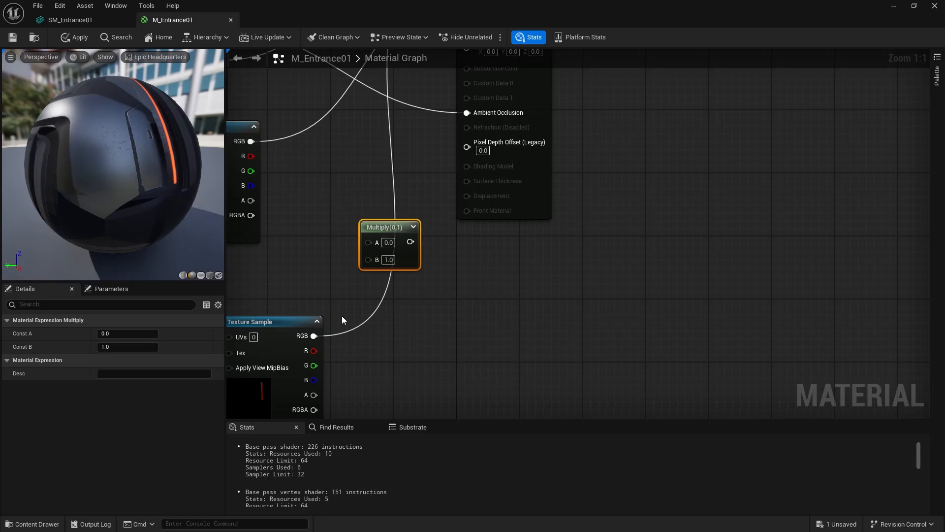
left_click_drag(314, 335, 368, 242)
right_click_drag(330, 230, 320, 331)
Connect the Multiply output to the material's Emissive Color, undoing the mistaken link to Normal.
left_click_drag(398, 341, 457, 101)
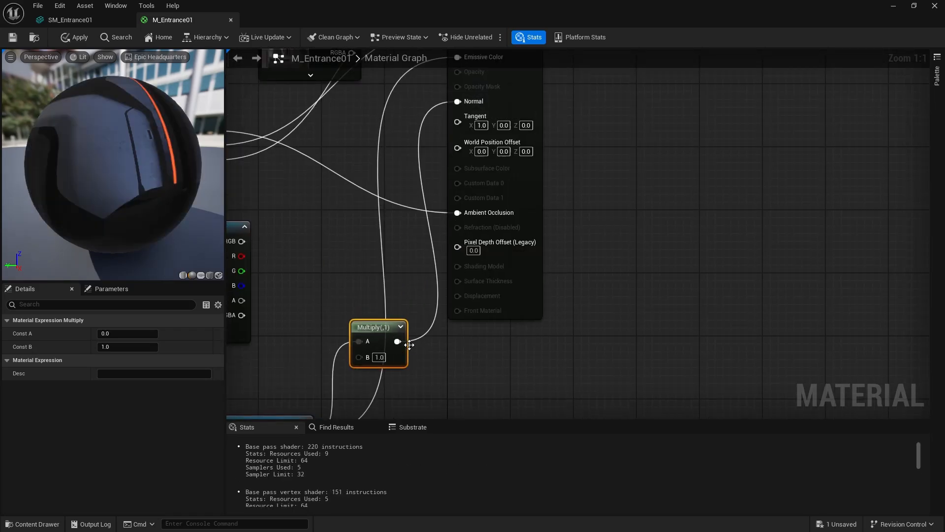
key("ctrl+z")
right_click_drag(409, 344, 404, 397)
left_click_drag(392, 393, 452, 109)
right_click_drag(438, 123, 413, 163)
Set the Multiply node's B value to 5, then apply and save the material.
right_click_drag(345, 411, 386, 198)
type("5")
key("Return")
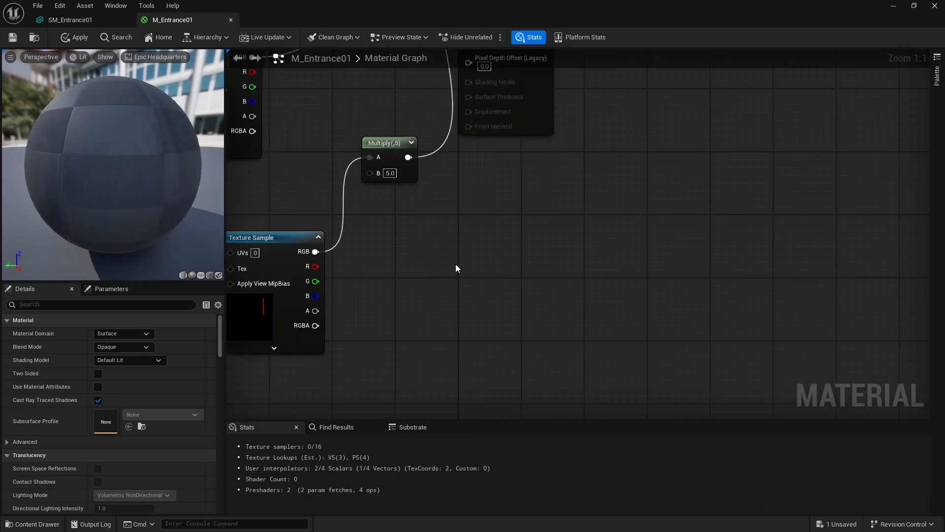
left_click(69, 39)
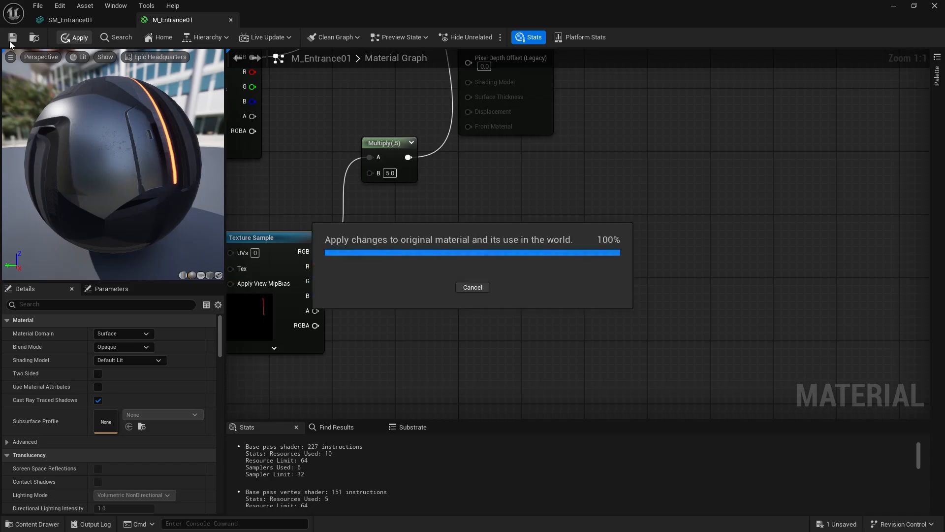
left_click(10, 42)
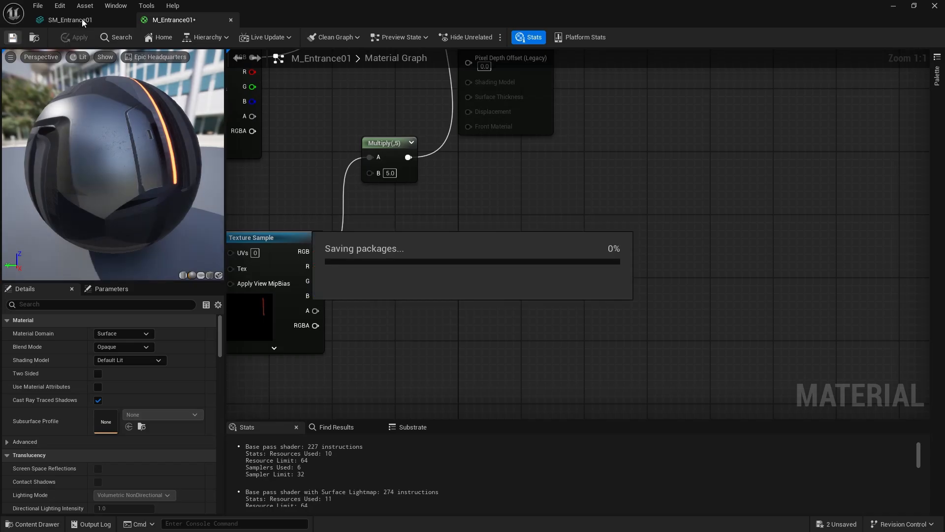
Dock the M_Entrance01 and SM_Entrance01 editors in the main window and view the entrance lights in the level.
left_click_drag(89, 24, 174, 21)
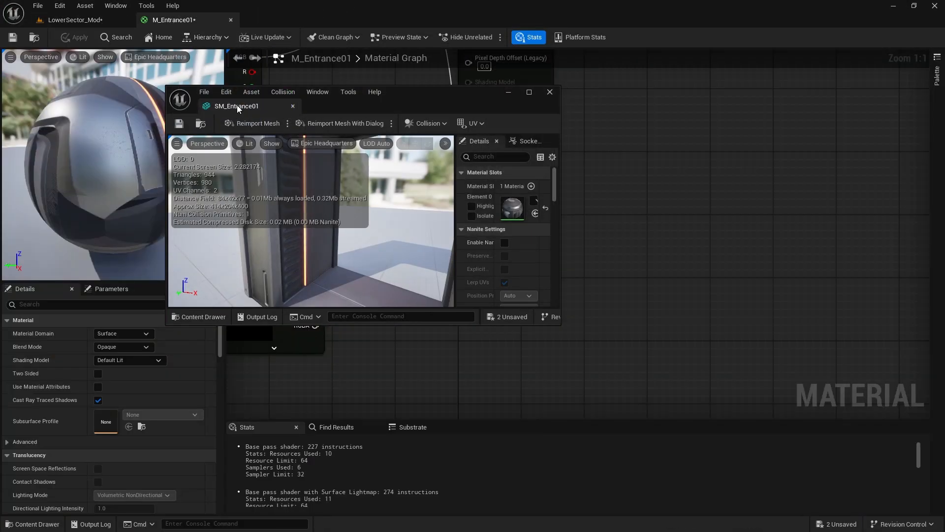
left_click_drag(238, 109, 276, 21)
left_click(74, 20)
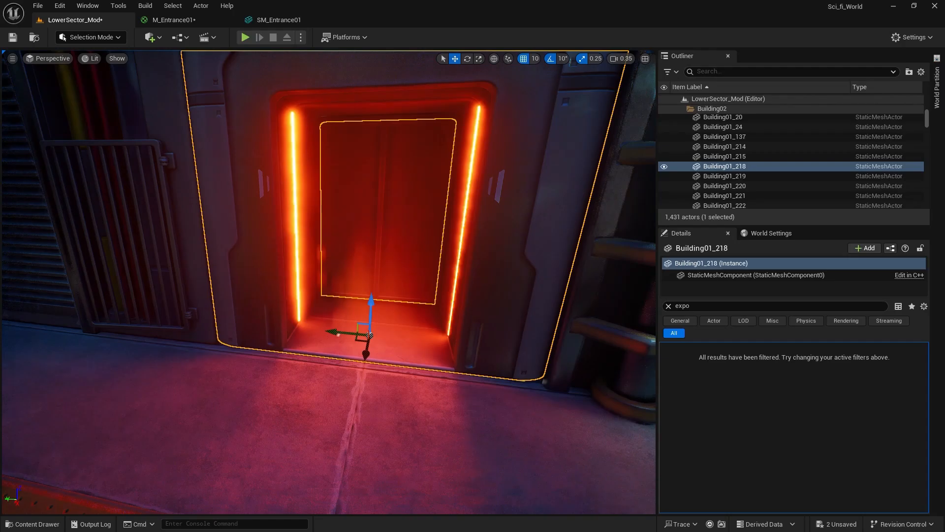
key("s")
right_click_drag(329, 282, 355, 293)
key("w")
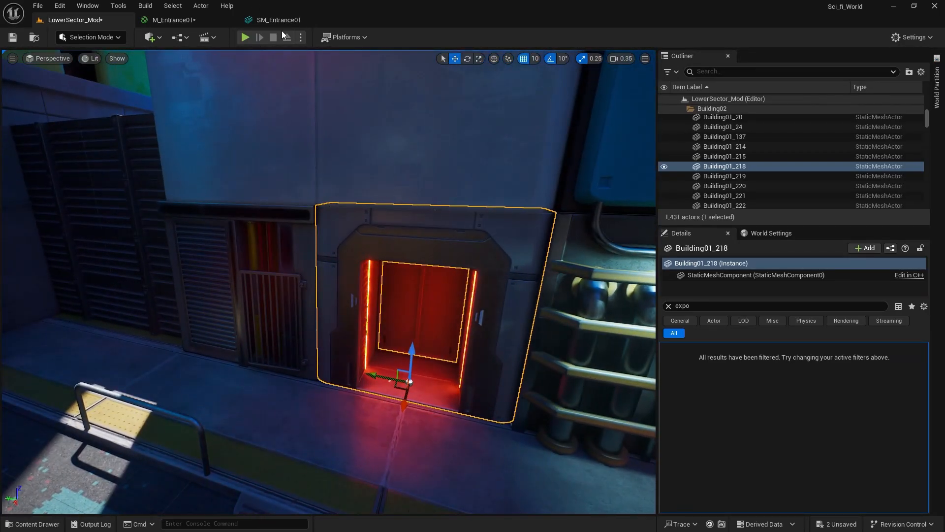
Set the B value of the Multiply node in M_Entrance01 to 30 and apply the material.
left_click(280, 22)
left_click(209, 23)
right_click_drag(487, 256, 534, 336)
right_click_drag(495, 300, 480, 208)
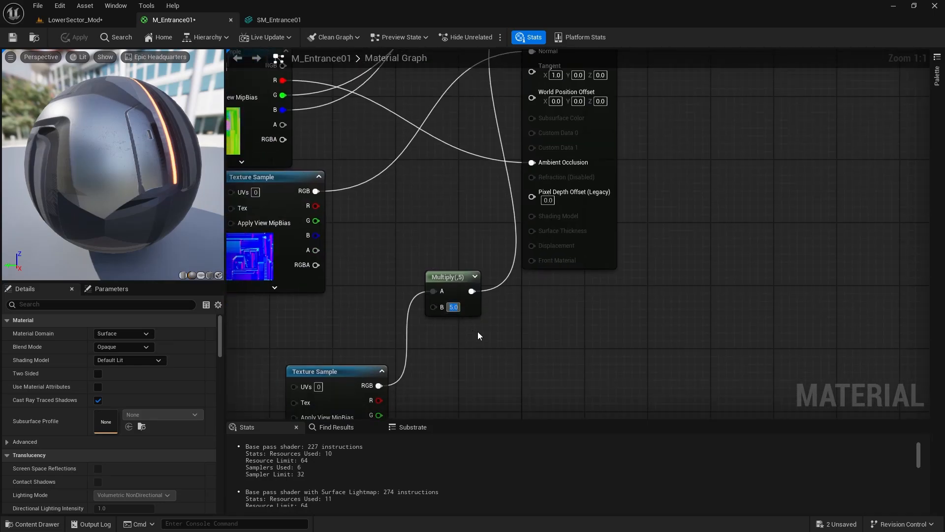
type("0")
key("Return")
left_click(89, 41)
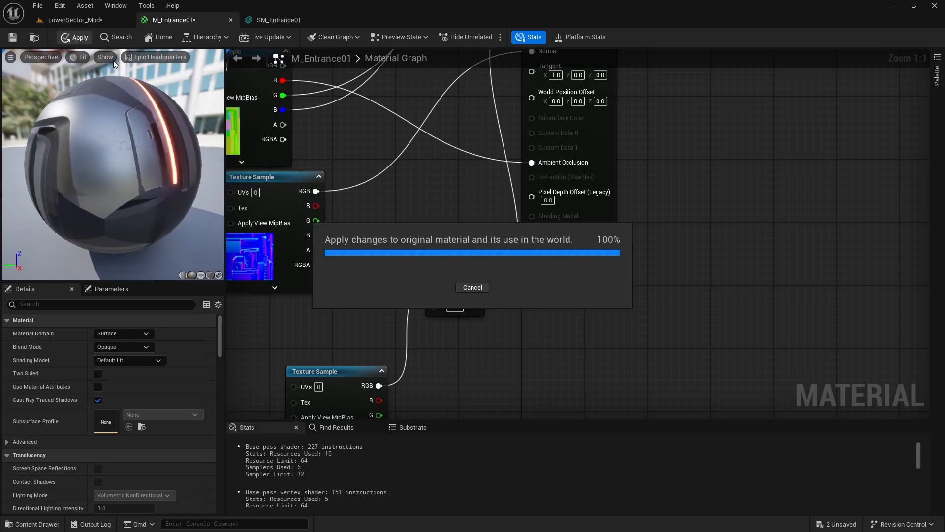
Examine how the entrance's emissive strips light the sidewalk and street in the level.
left_click(74, 19)
right_click_drag(232, 170, 369, 62)
scroll(233, 182, "down", 8)
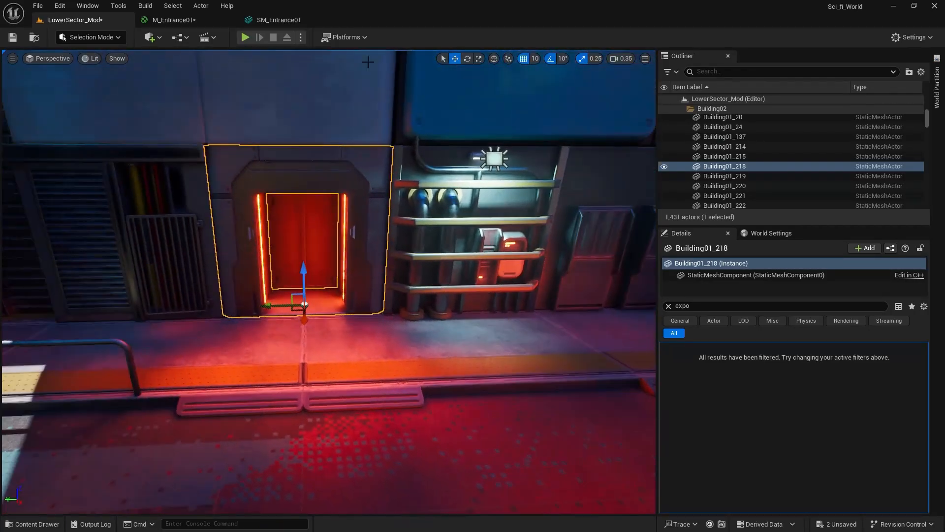
Delete the Multiply node, reconnect the emissive texture's RGB directly to Emissive Color, apply, and close M_Entrance01.
left_click(202, 24)
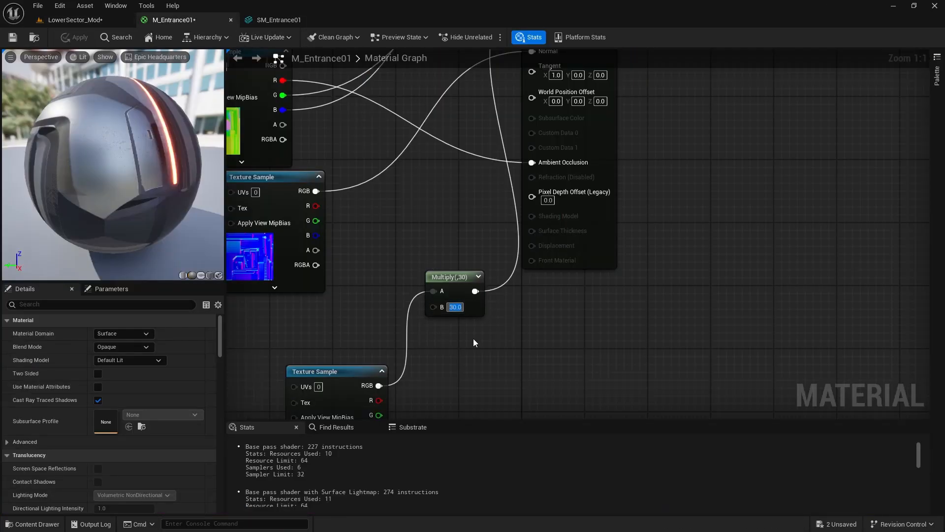
left_click_drag(484, 351, 419, 242)
key("Delete")
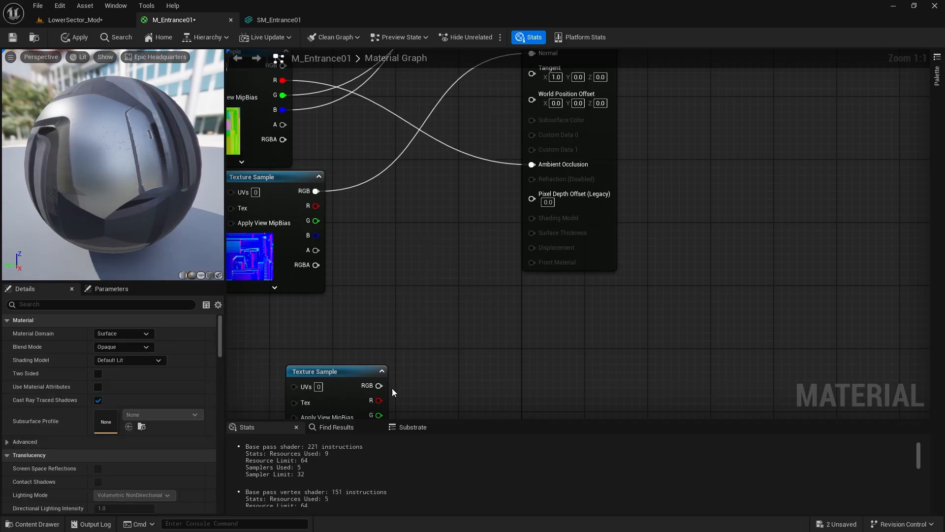
left_click_drag(378, 386, 530, 206)
left_click(73, 38)
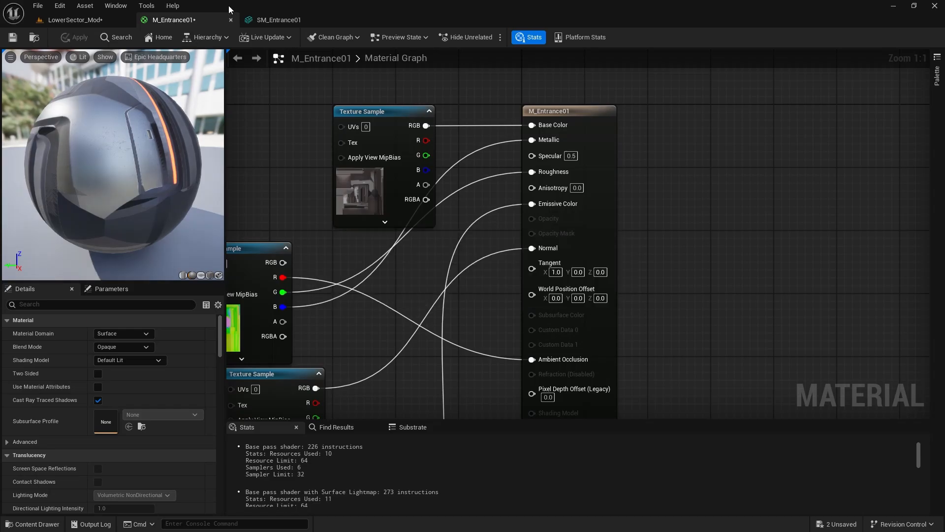
left_click(231, 20)
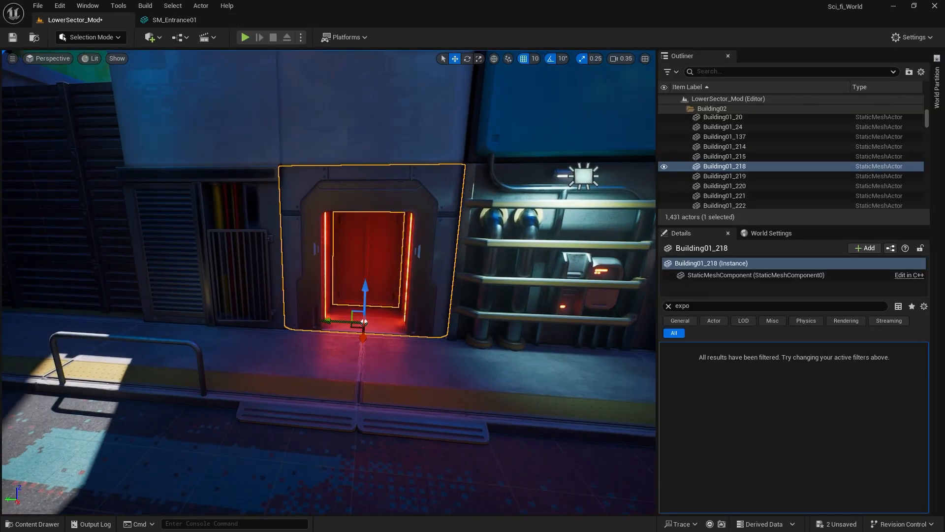
Select the number decal on the blue wall panel, Decal_Num03, and locate its material among the project's assets.
right_click_drag(328, 282, 195, 333)
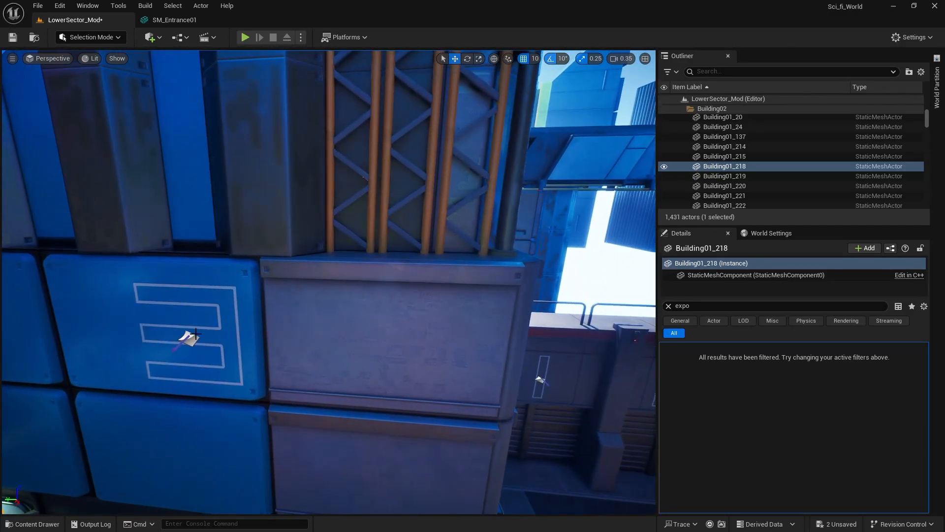
left_click(190, 339)
key("f")
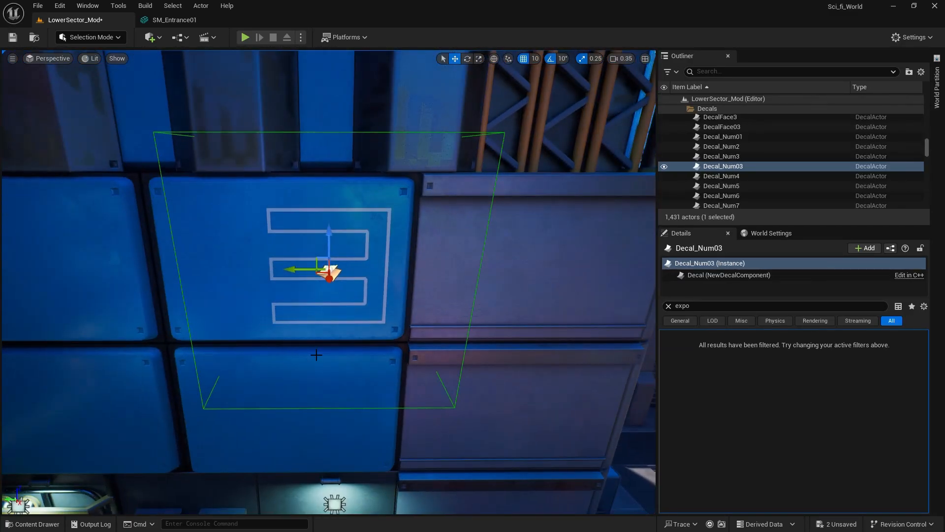
key("ctrl+b")
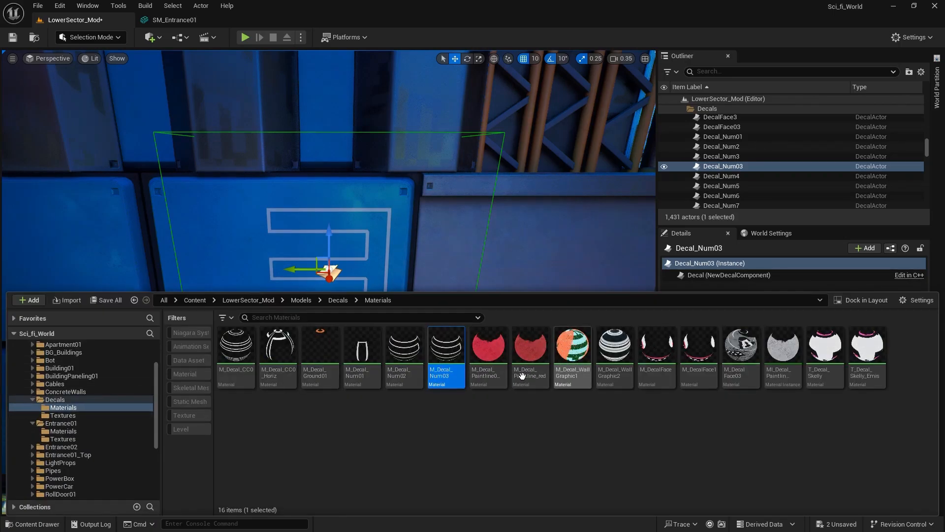
Select the Floor slab and duplicate it, placing the copy horizontally beneath the elevated rail structures to extend the ground.
right_click_drag(328, 197, 374, 271)
scroll(329, 282, "up", 4)
left_click(147, 268)
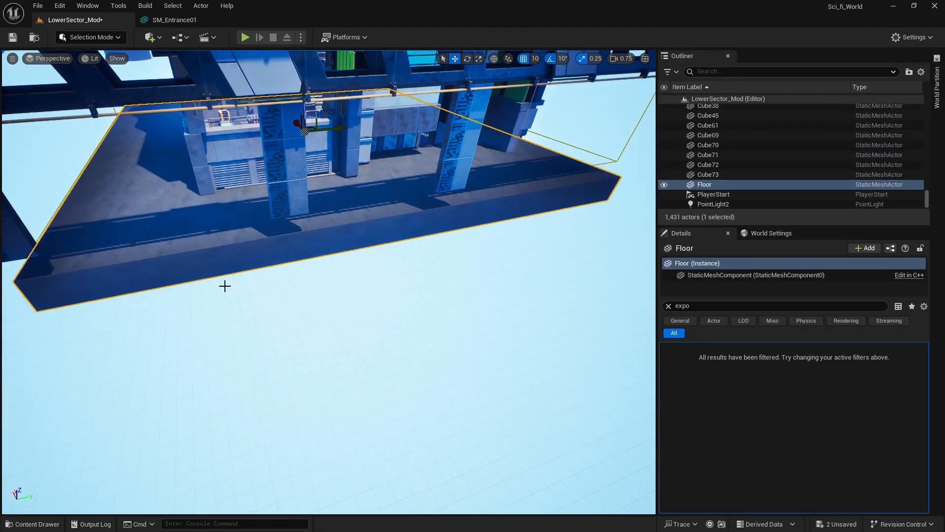
right_click_drag(229, 235, 329, 214)
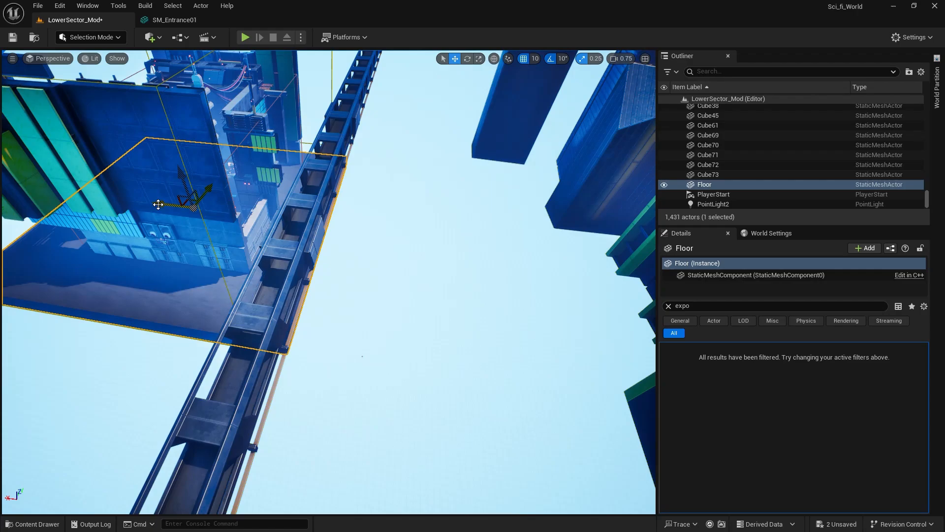
left_click_drag(158, 205, 343, 249, "alt")
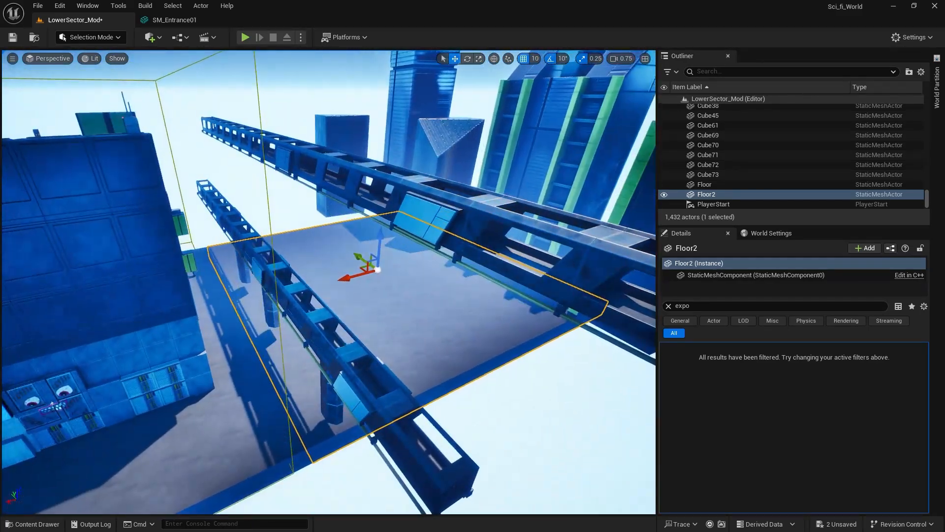
Examine the elevated rail pieces above the extended ground and the numbered gate wall below them.
left_click(385, 384)
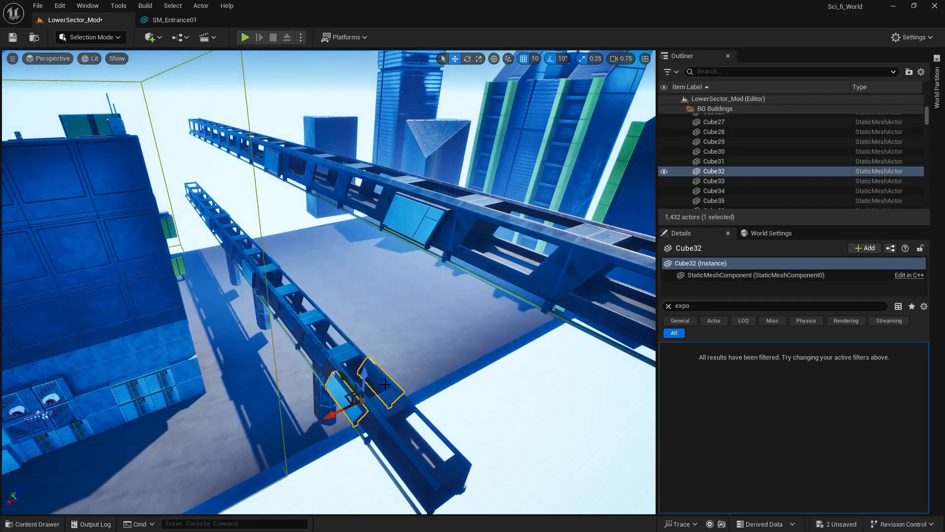
left_click(325, 355)
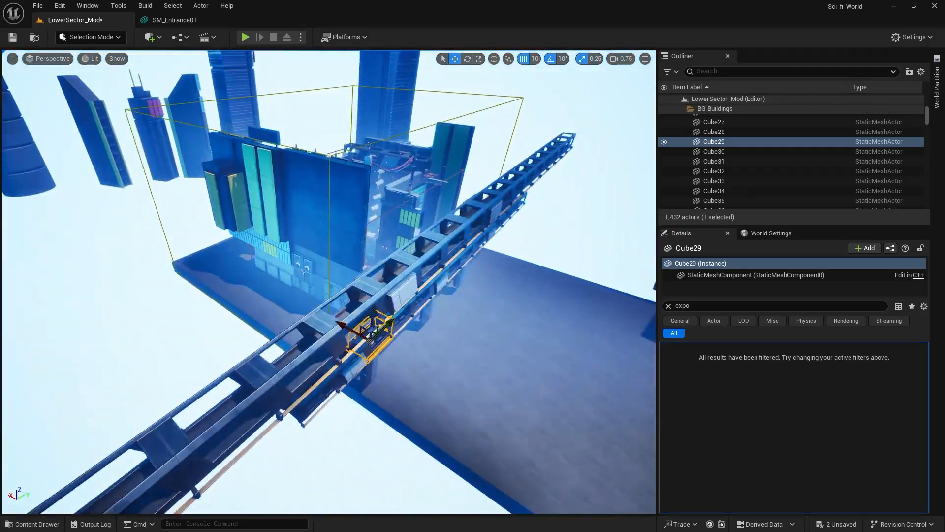
key("w")
right_click_drag(326, 355, 460, 295)
key("s")
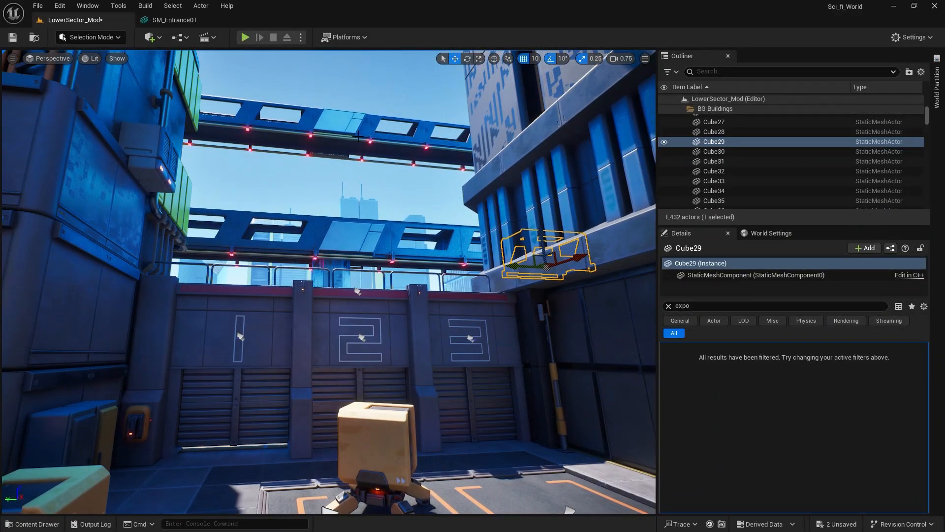
right_click_drag(358, 136, 388, 177)
key("s")
key("s")
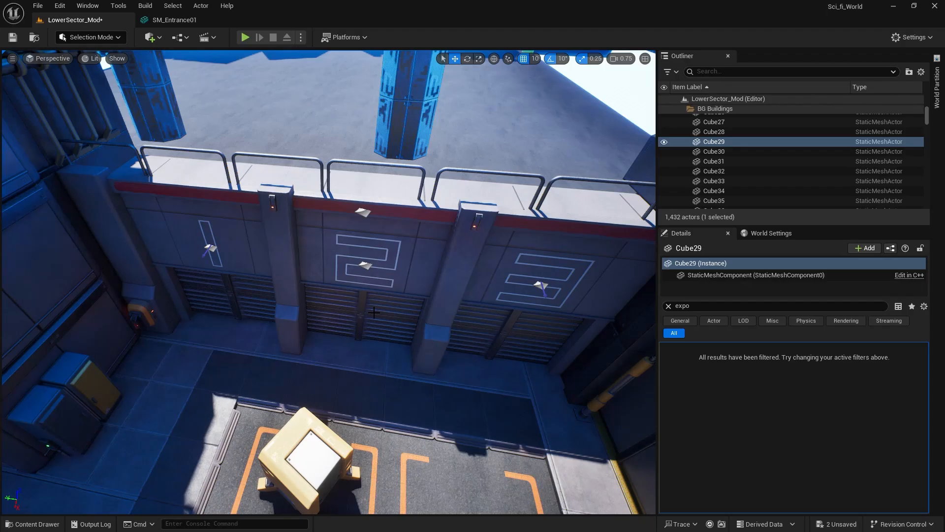
Raise the lower shutter panels of gate 2, EntranceTrim15 and EntranceTrim16, to open the passage, and save the level.
left_click(375, 313)
right_click_drag(374, 313, 410, 297)
key("w")
left_click(410, 297)
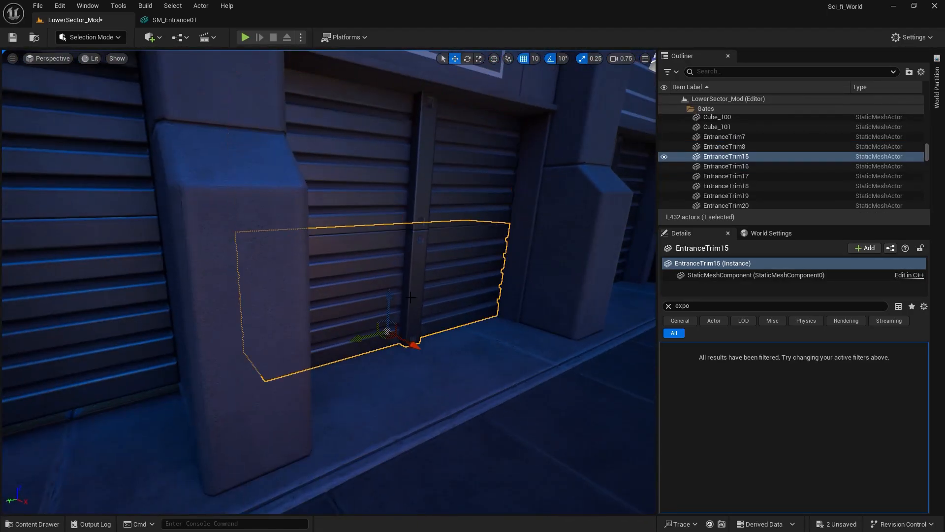
left_click_drag(389, 293, 398, 227)
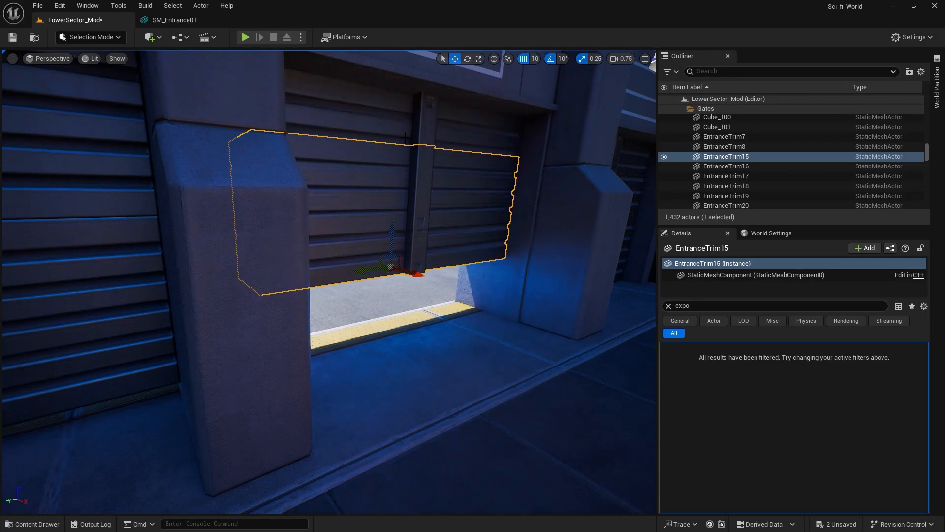
left_click(389, 217, "ctrl")
left_click_drag(393, 186, 413, 105)
right_click_drag(460, 228, 315, 224)
key("s")
right_click_drag(463, 253, 527, 257)
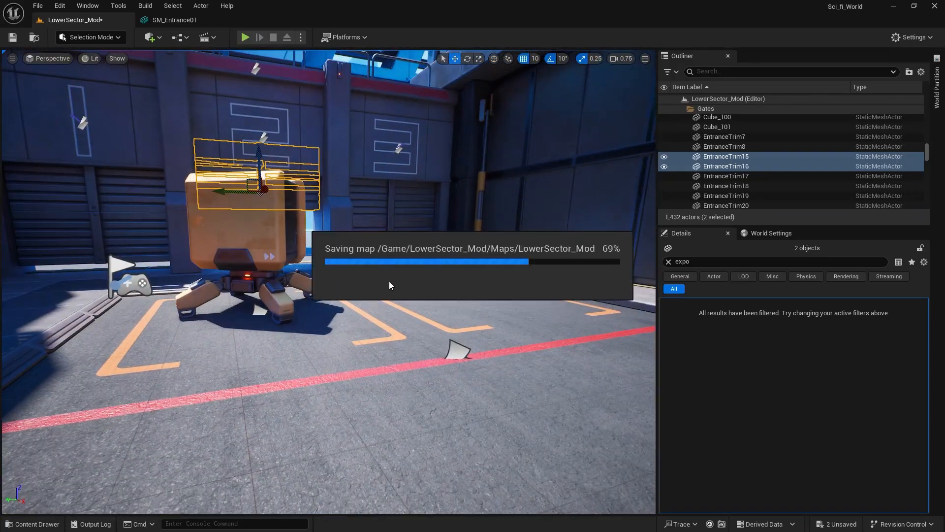
Select the three lowest panels of the floating rail pillar outside the gates and duplicate them straight down to the ground.
key("w")
right_click_drag(348, 348, 241, 366)
key("w")
key("w")
key("e")
key("d")
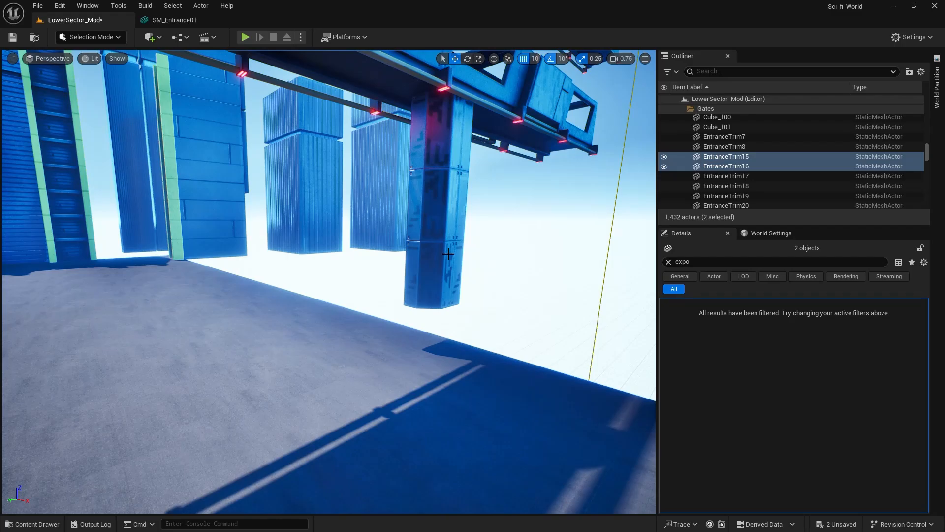
left_click(441, 269)
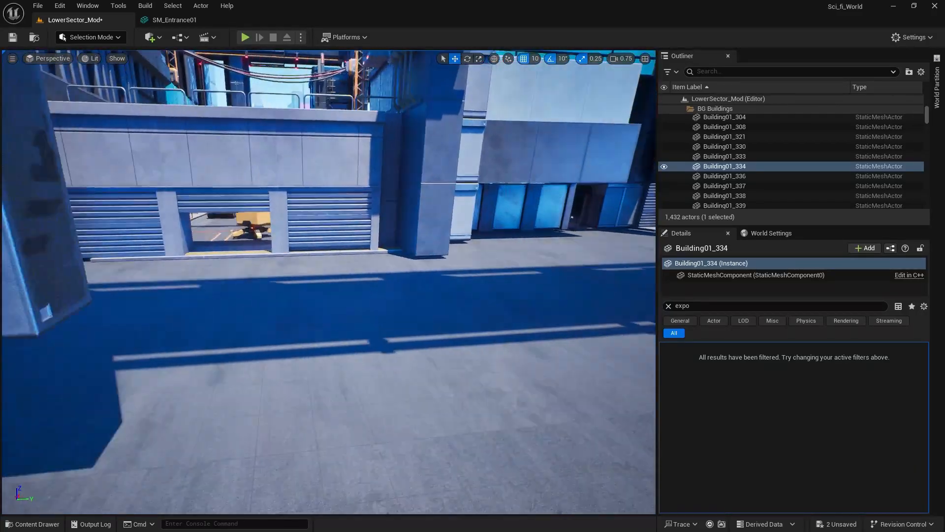
left_click(276, 152, "ctrl")
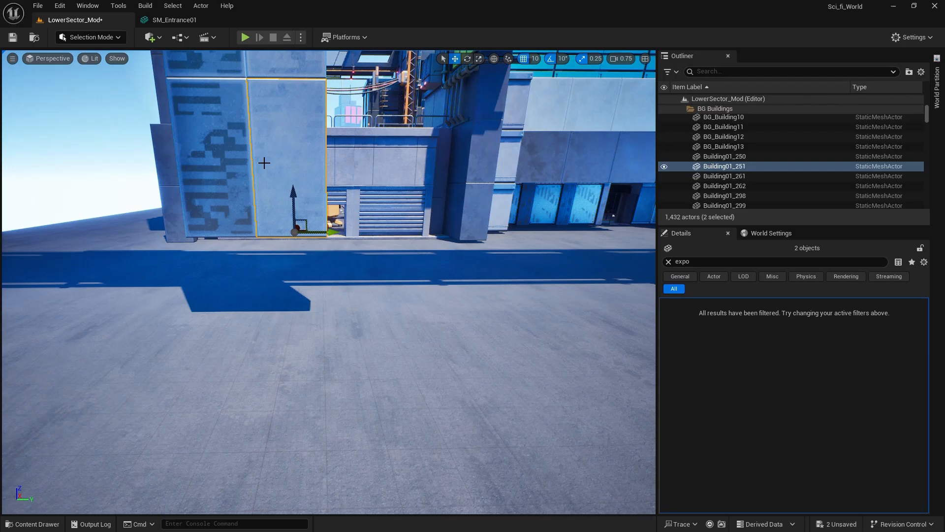
left_click(227, 177, "ctrl")
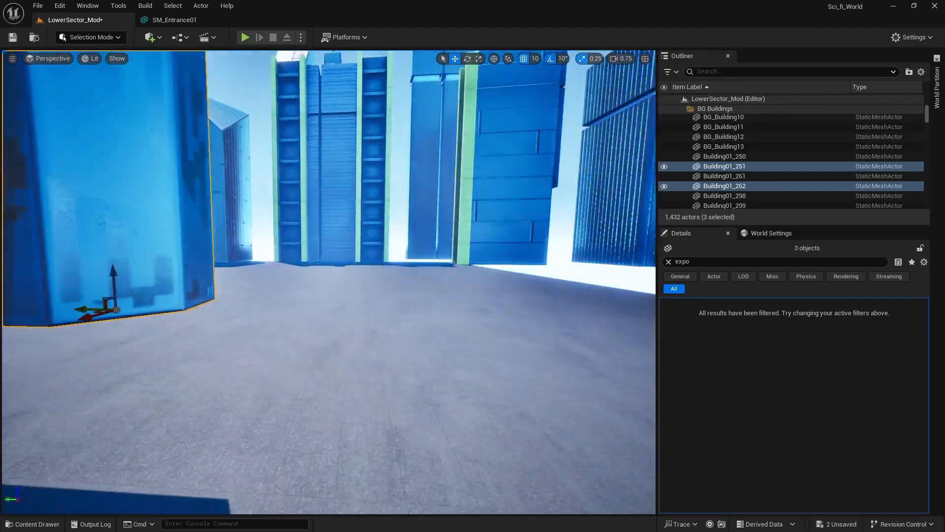
right_click_drag(309, 188, 309, 188)
key("s")
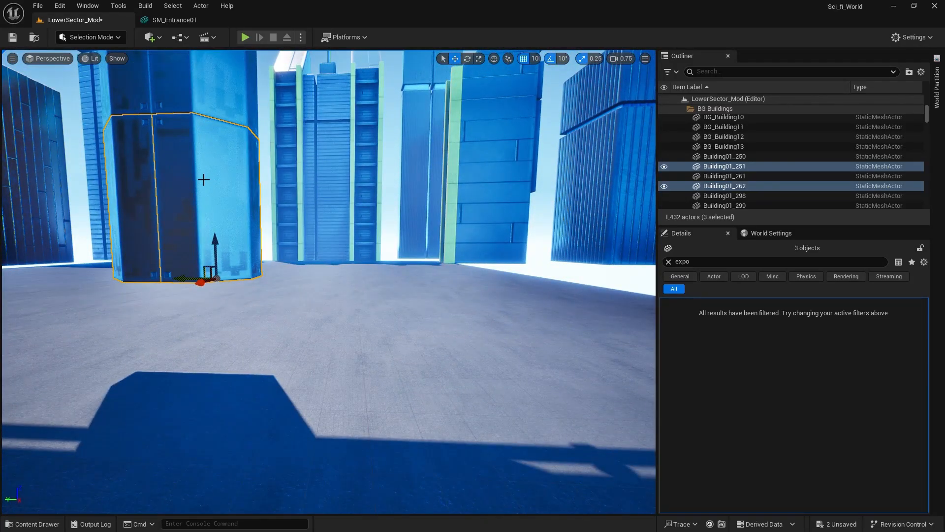
left_click_drag(215, 241, 221, 272, "alt")
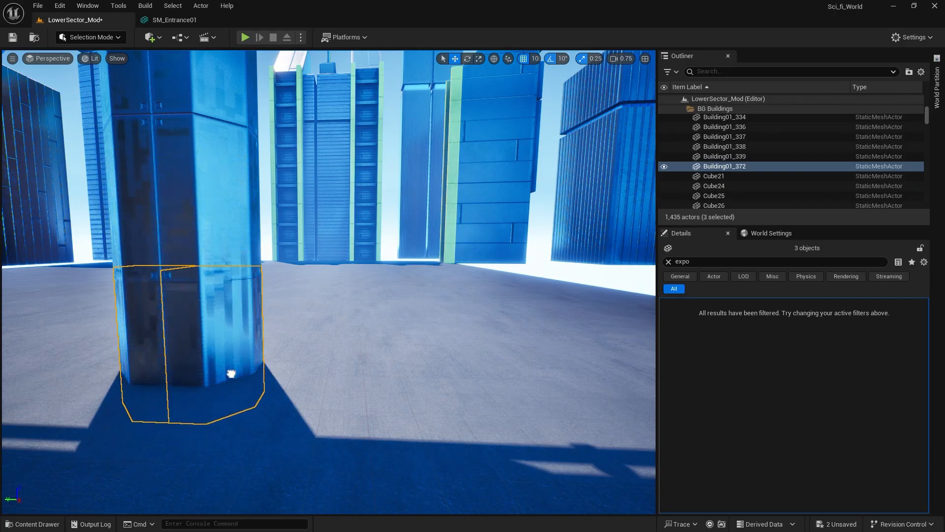
Duplicate the remaining lowest side panel of the rail pillar straight down to close its open face at the ground.
left_click(378, 270)
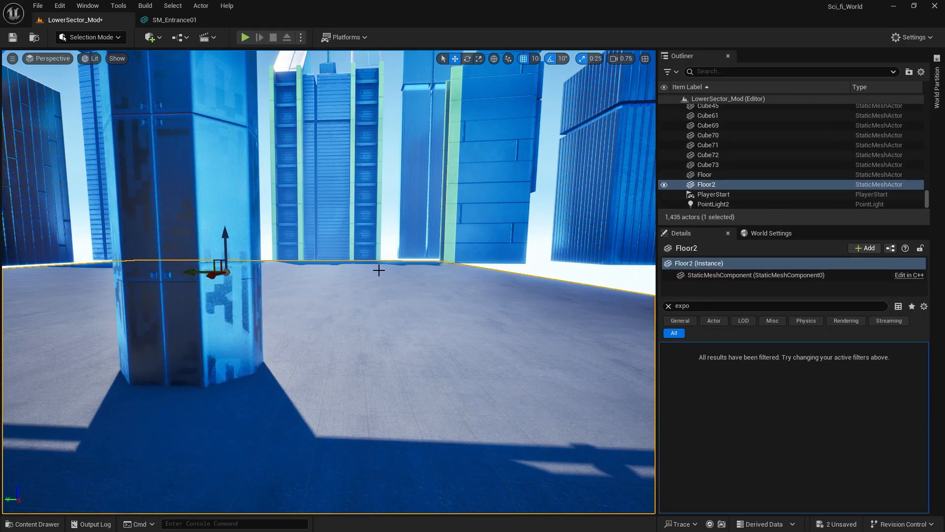
key("w")
right_click_drag(296, 227, 413, 241)
right_click_drag(295, 262, 283, 229)
key("d")
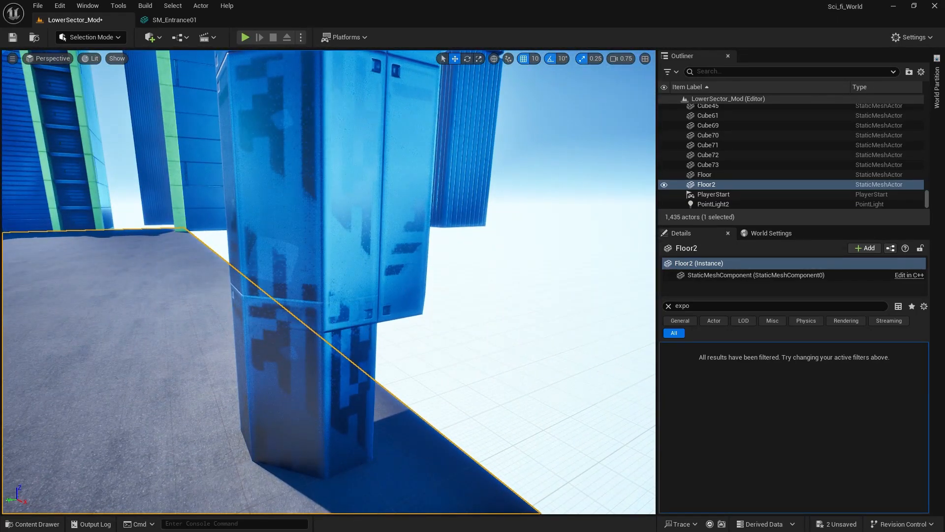
left_click(406, 277)
left_click_drag(392, 266, 392, 392, "alt")
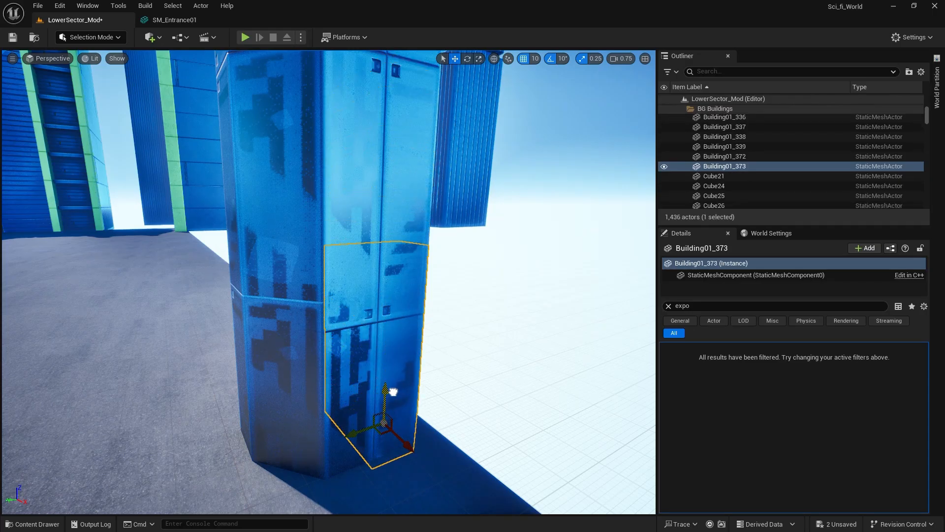
left_click(507, 382)
Duplicate the lowest panels of the other rail pillar, Building01_302 and Building01_308, down to the ground, and save the level.
right_click_drag(310, 327, 19, 269)
left_click(187, 276)
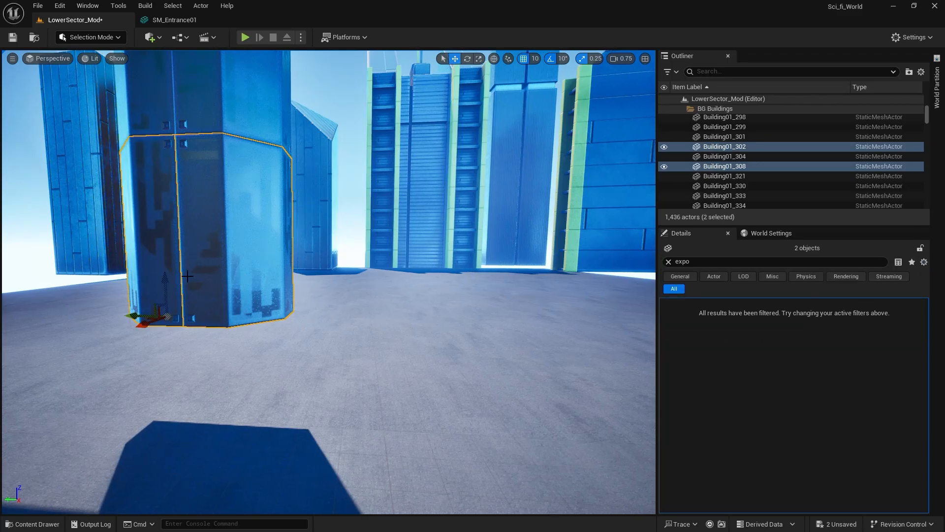
left_click_drag(165, 279, 165, 434, "alt")
left_click(48, 269)
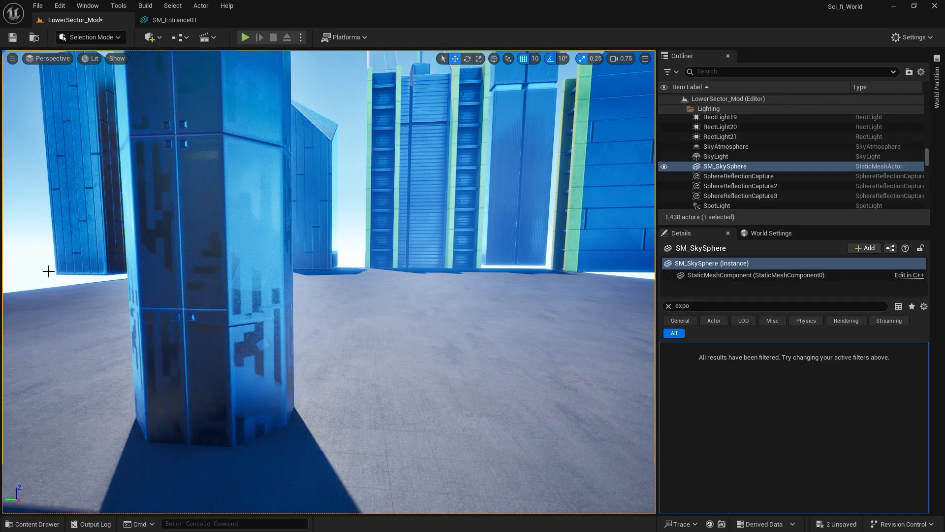
key("ctrl+s")
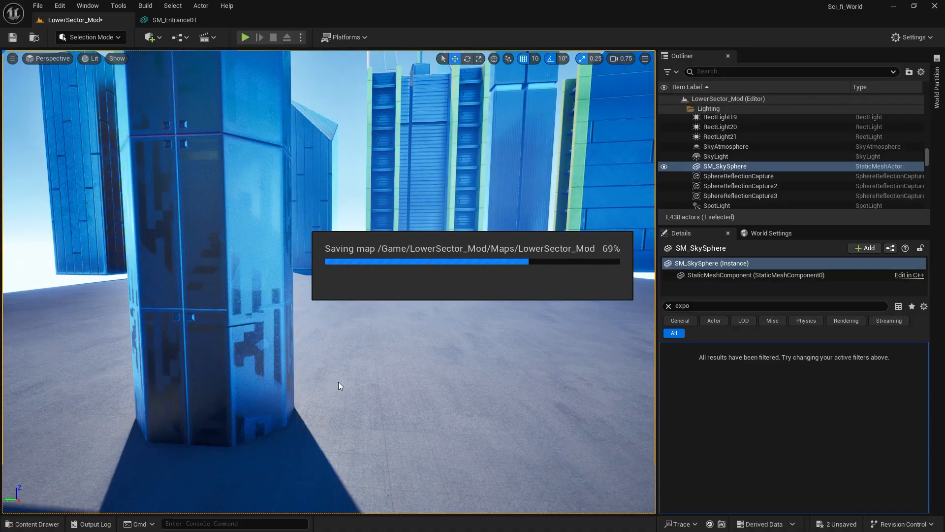
right_click_drag(339, 382, 581, 389)
right_click_drag(500, 253, 635, 221)
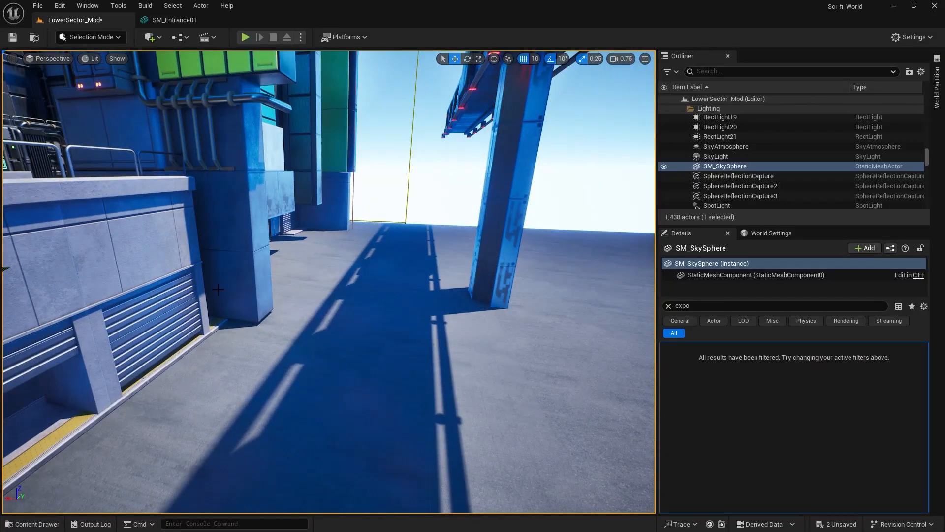
right_click_drag(250, 256, 253, 256)
left_click(249, 264)
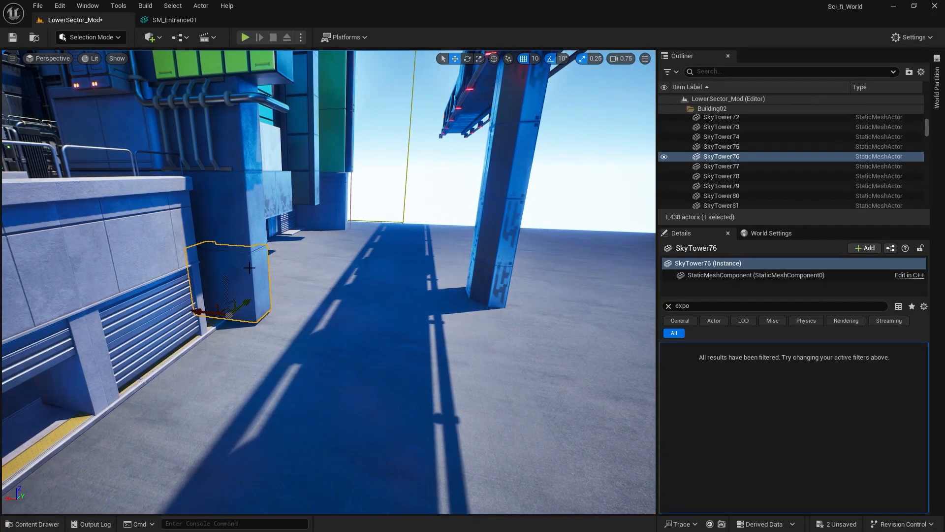
left_click(241, 229, "ctrl")
left_click(227, 157, "ctrl")
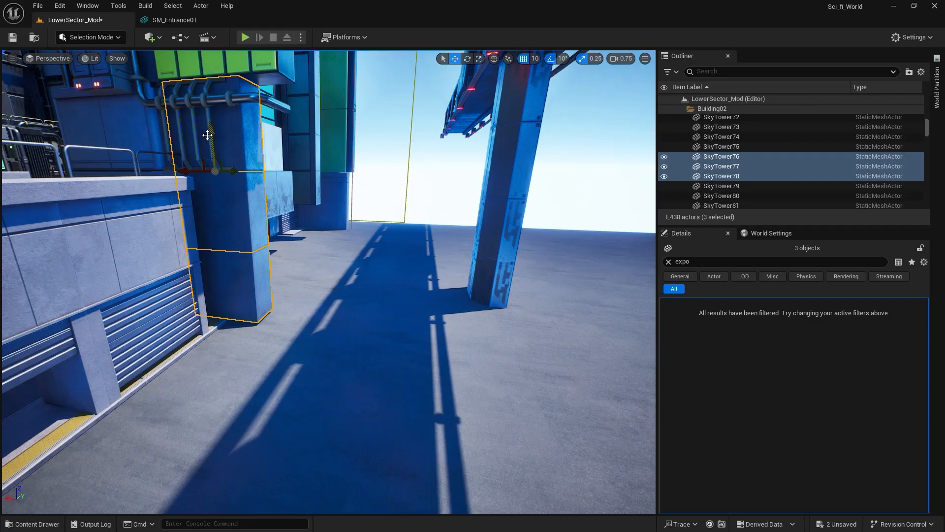
left_click(193, 129, "ctrl")
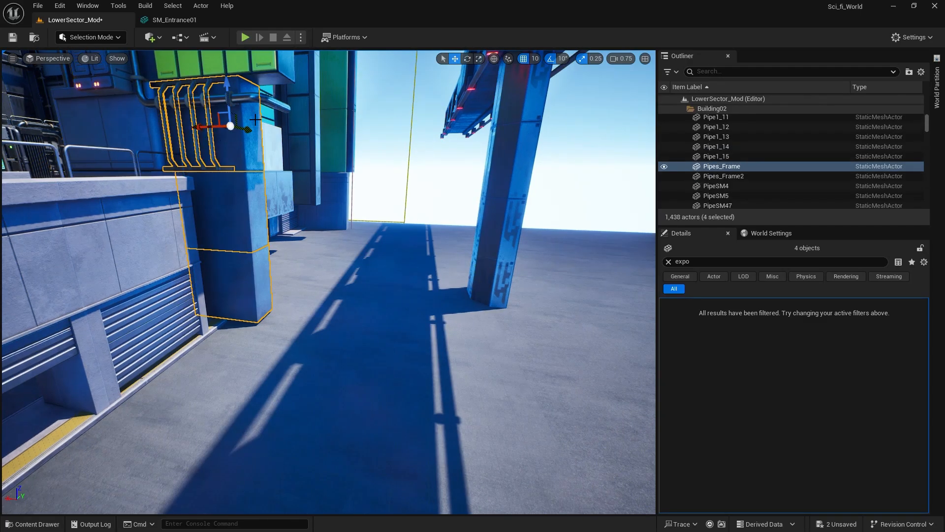
Duplicate the column pieces SkyTower17, SkyTower76, SkyTower77 and SkyTower78 twice, side by side, extending the wall across the street, and save the level.
left_click(245, 152)
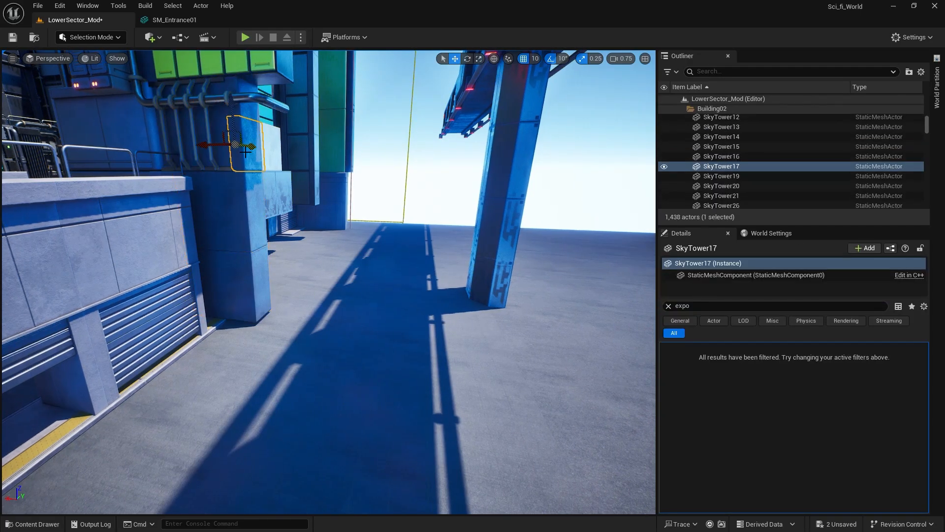
left_click(236, 210, "ctrl")
left_click(247, 289, "ctrl")
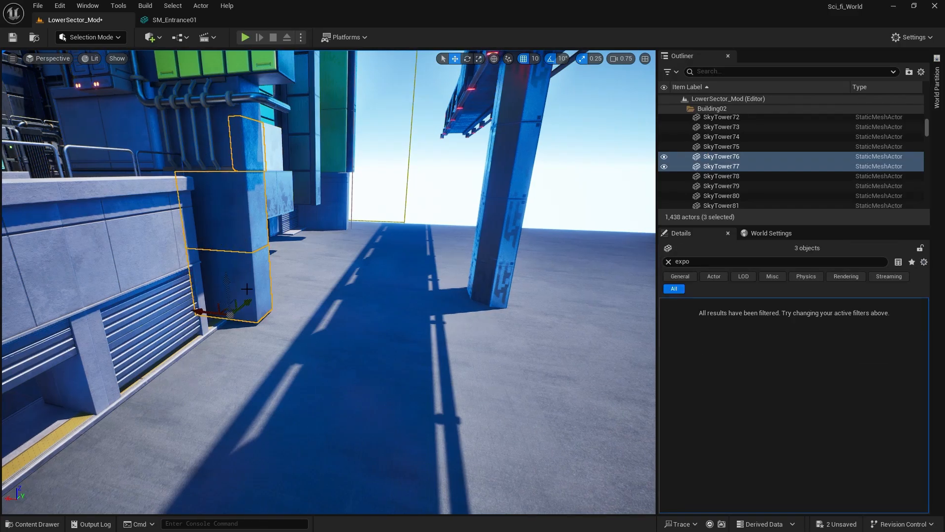
left_click(226, 147, "ctrl")
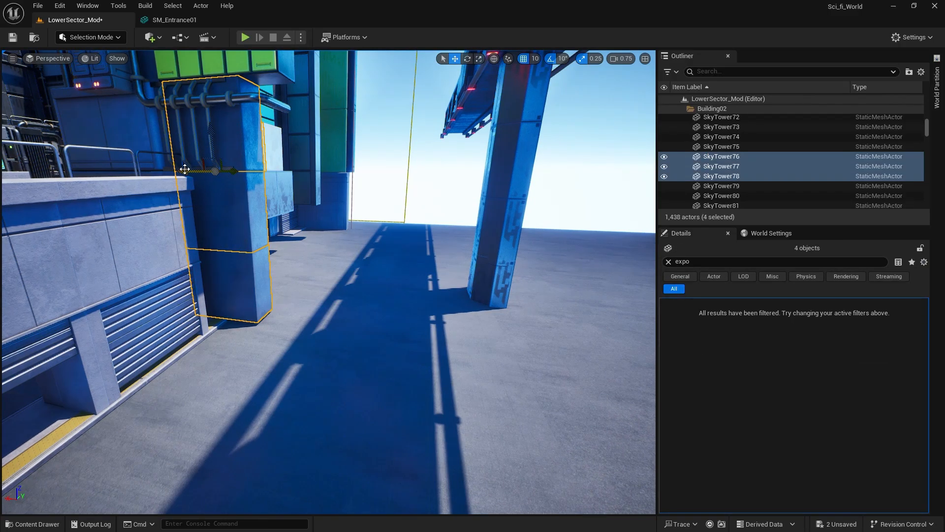
left_click_drag(185, 168, 263, 171, "alt+shift")
right_click_drag(264, 171, 183, 221)
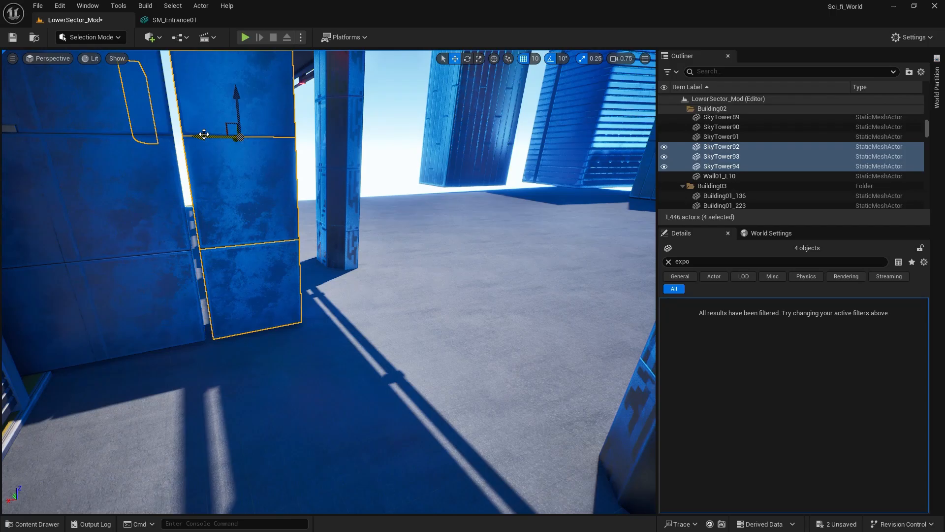
left_click_drag(204, 134, 193, 136)
right_click_drag(309, 294, 310, 295)
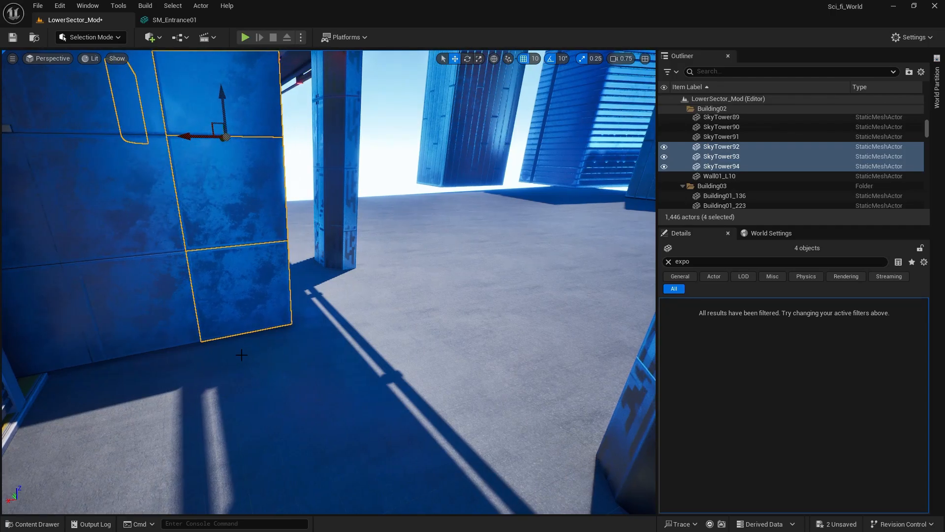
right_click_drag(241, 355, 241, 359)
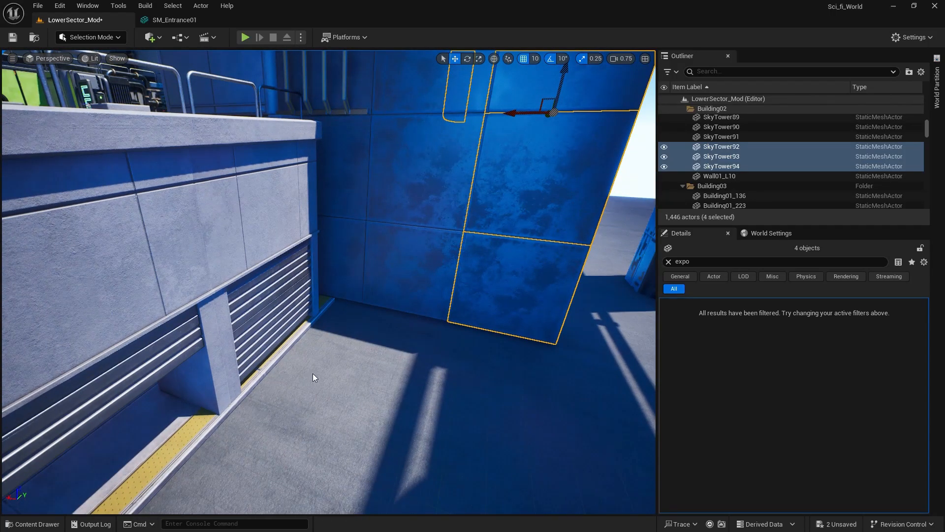
key("ctrl+s")
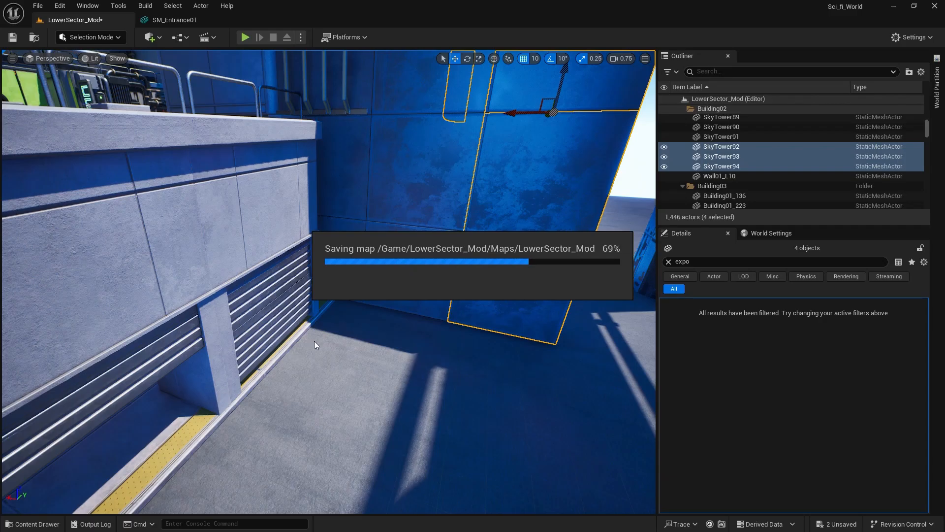
Select nine sidewalk tiles beside the cabinets inside the gates and duplicate them onto the ground outside, against the extended wall.
right_click_drag(456, 356, 410, 339)
left_click(408, 291)
right_click_drag(408, 291, 406, 281)
left_click(418, 168, "shift")
left_click(429, 200, "shift")
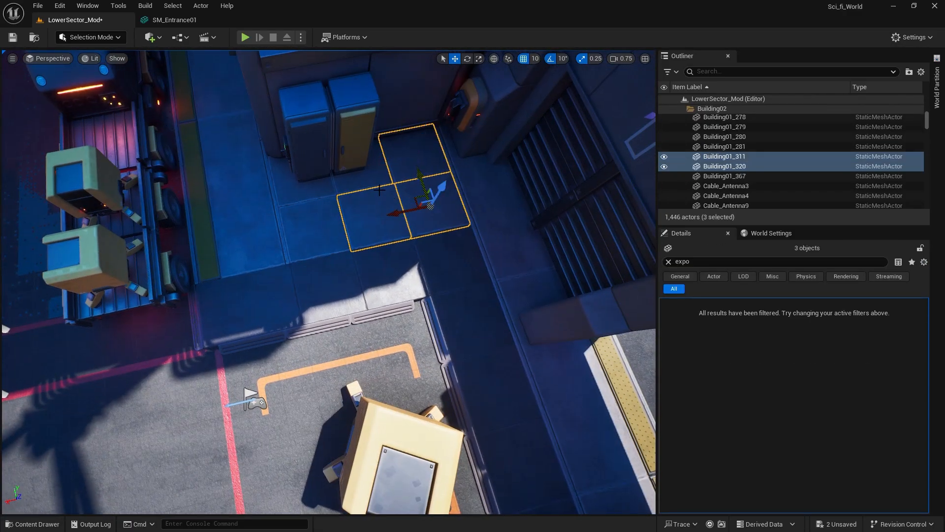
left_click(345, 187, "shift")
left_click(309, 195, "shift")
left_click(312, 230, "shift")
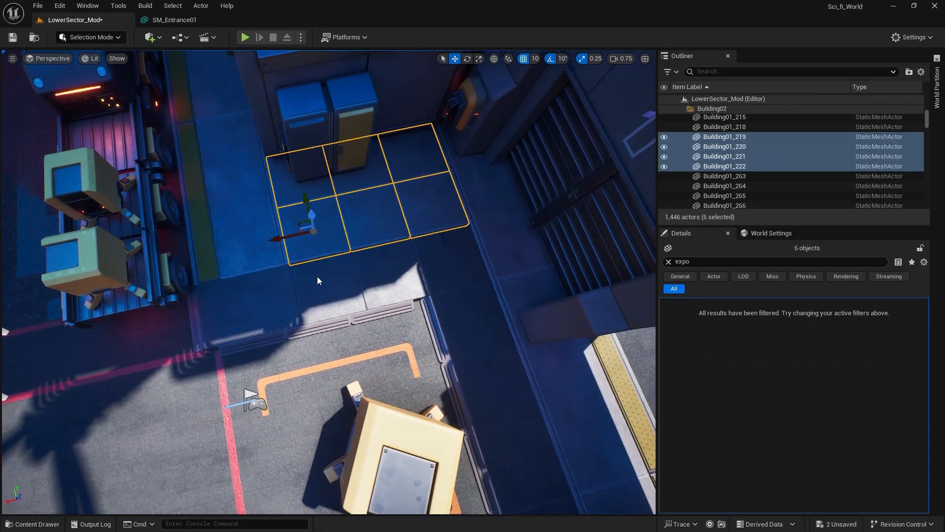
left_click(320, 279, "shift")
left_click(407, 280, "shift")
left_click(449, 275, "shift")
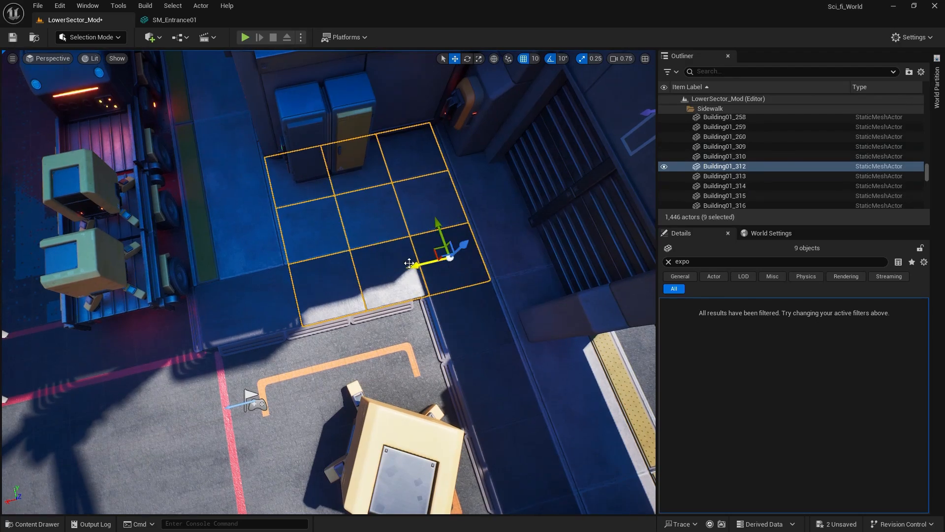
left_click_drag(462, 245, 487, 143, "alt+shift")
right_click_drag(368, 192, 276, 189)
key("w")
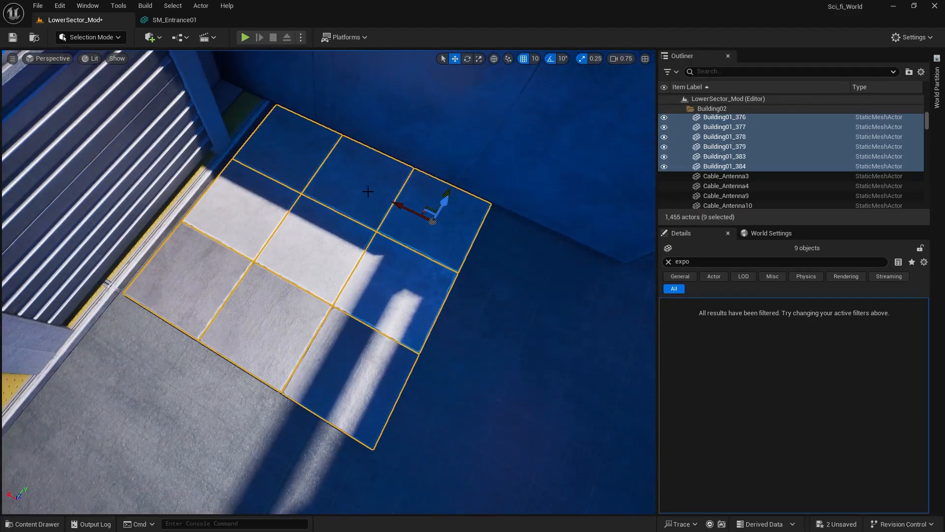
Select the three curb steps beside the sidewalk inside the gates and duplicate them along the street edge of the outside sidewalk tiles.
right_click_drag(283, 257, 327, 258)
key("a")
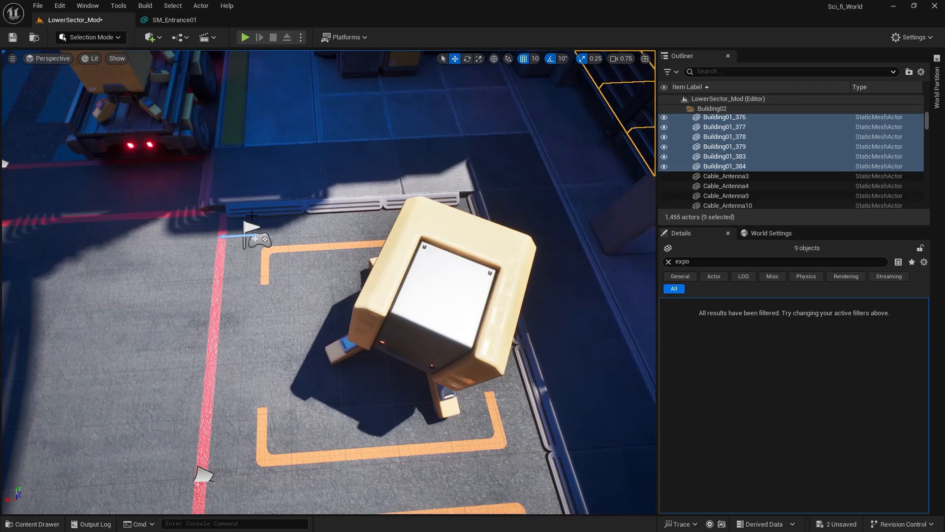
left_click(253, 213)
left_click(341, 204, "ctrl")
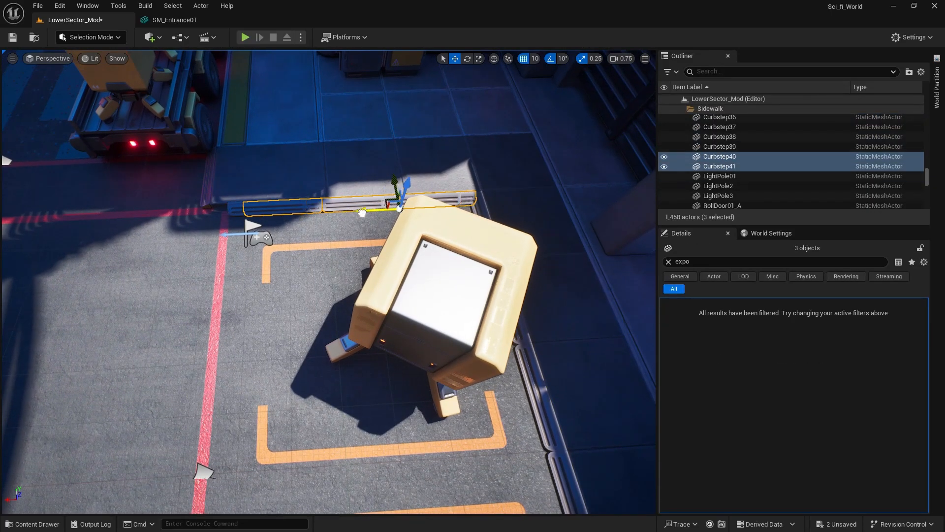
left_click_drag(362, 213, 371, 210, "alt+shift")
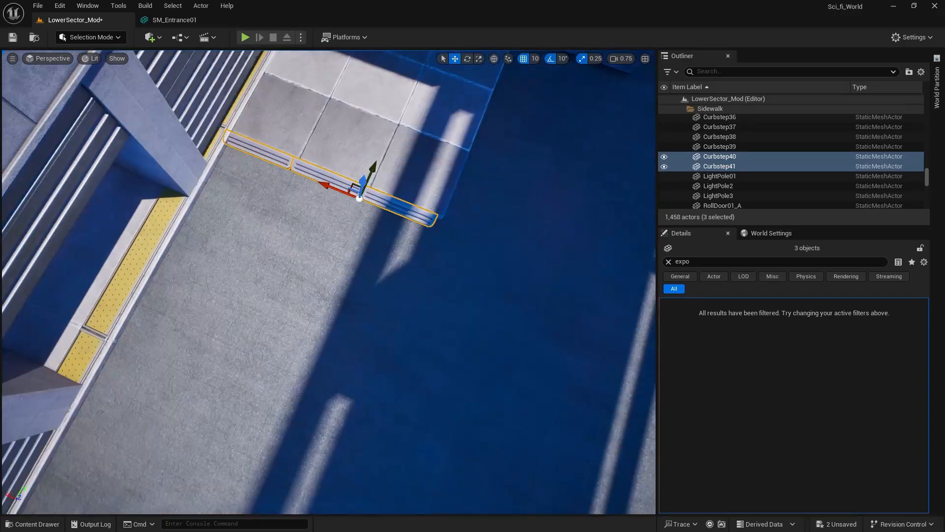
right_click_drag(359, 236, 261, 210)
Select the nine outside sidewalk tiles with their three curb steps and duplicate them alongside, lengthening the sidewalk along the extended wall.
left_click(331, 269)
left_click(365, 225, "ctrl")
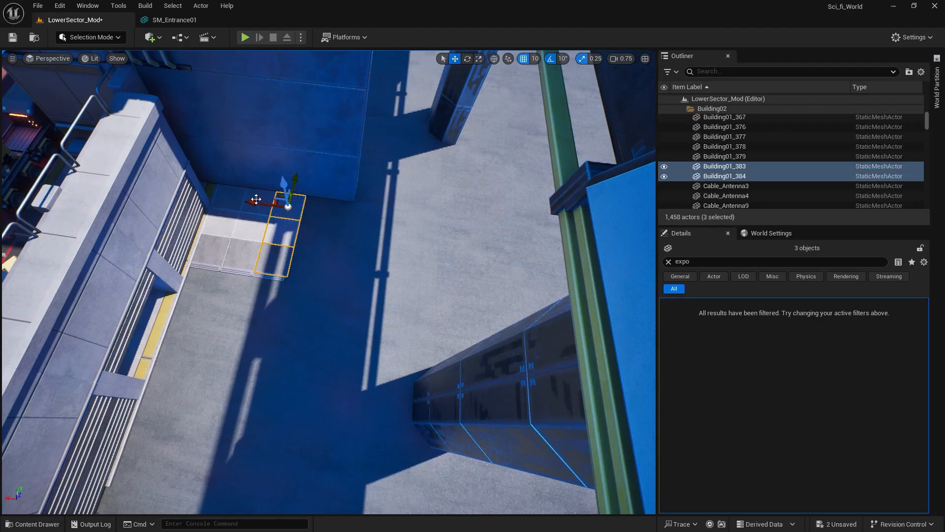
left_click(238, 272, "ctrl")
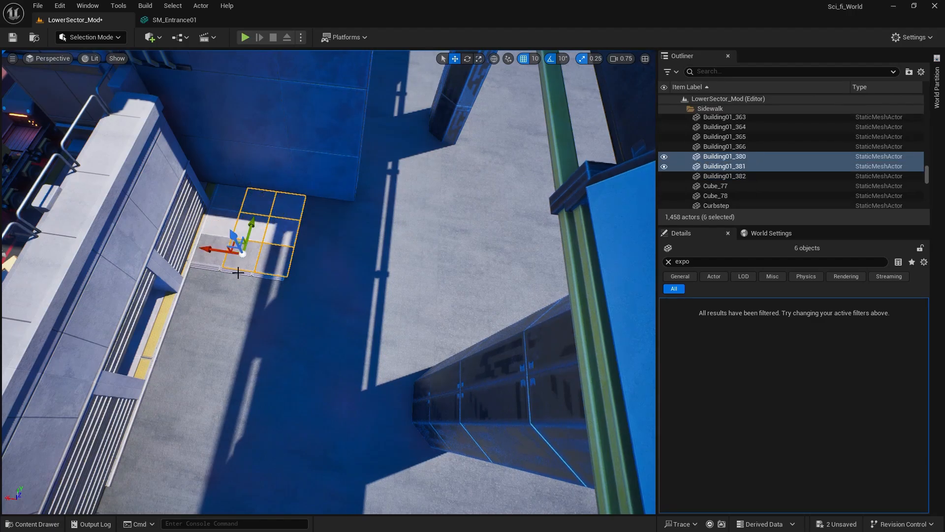
left_click(231, 205, "ctrl")
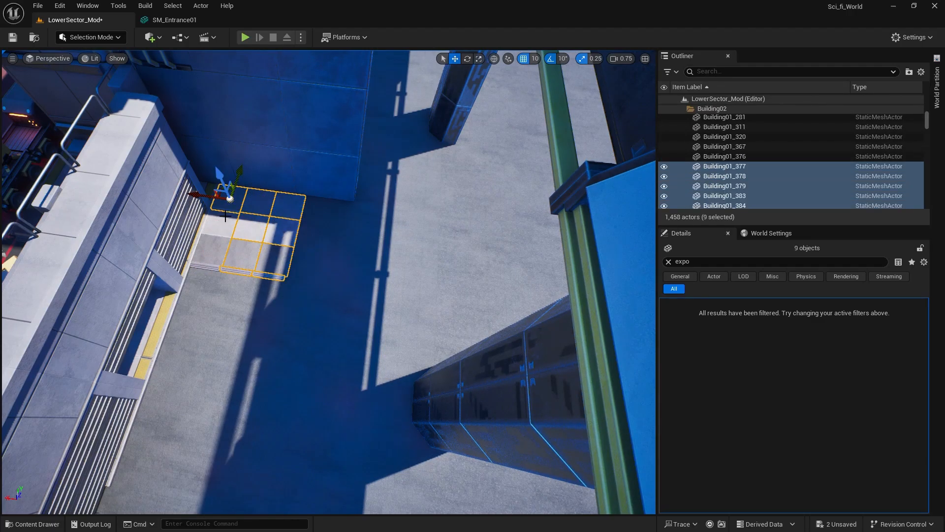
left_click(214, 269, "ctrl")
left_click(212, 266, "ctrl")
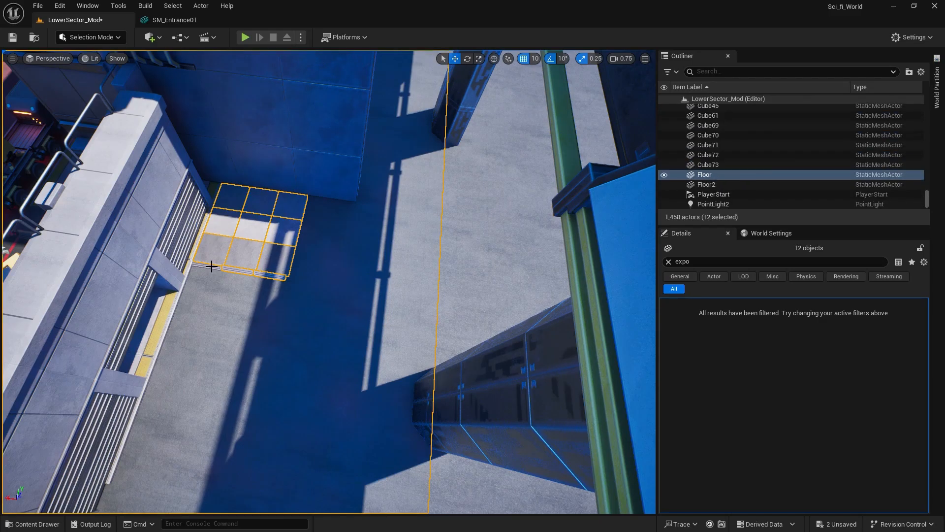
key("ctrl+z")
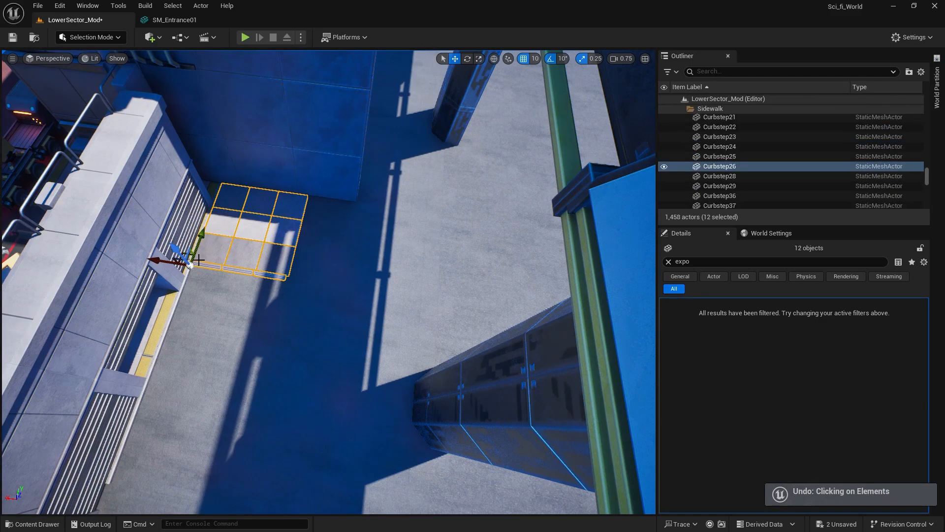
left_click_drag(169, 260, 158, 259, "alt+shift")
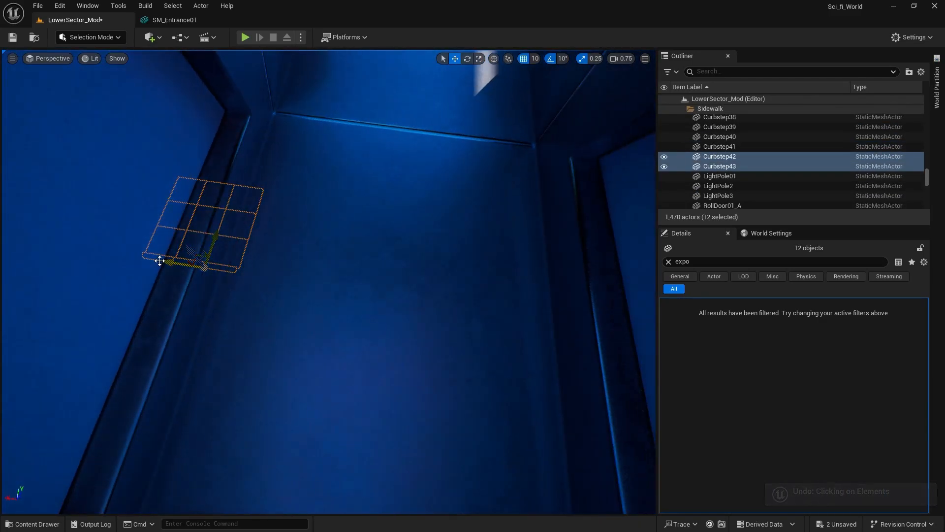
right_click_drag(158, 260, 141, 303)
left_click_drag(257, 298, 375, 340)
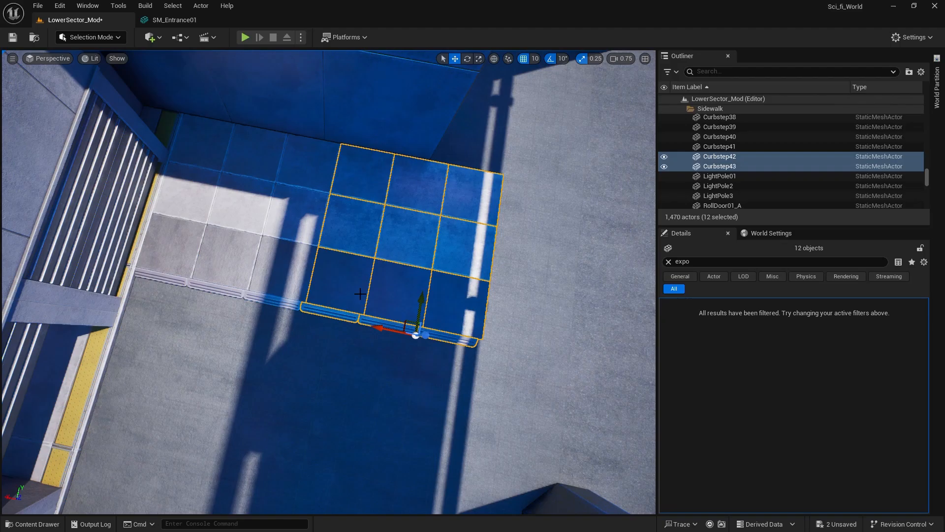
Duplicate LightPole01 from the street corner inside the gates and place the copy on the outer corner of the lengthened sidewalk.
left_click(360, 294)
right_click_drag(360, 294, 379, 283)
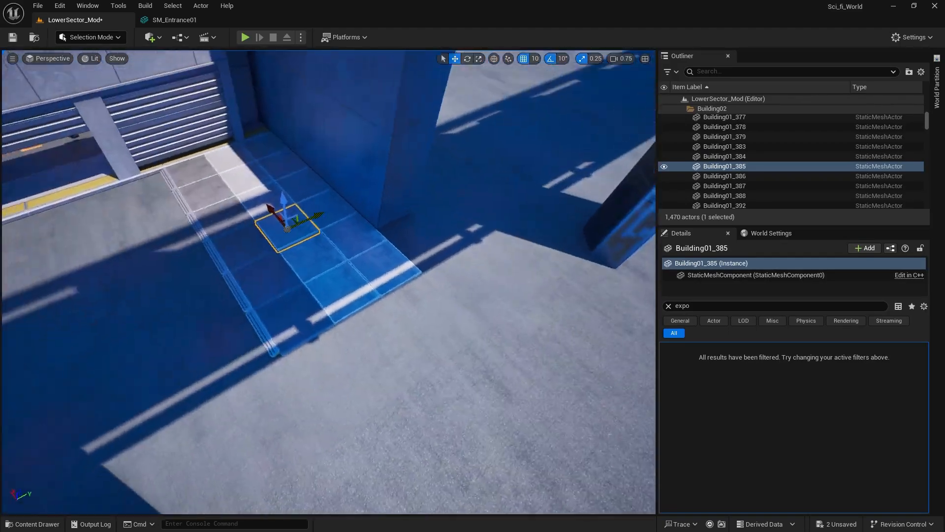
right_click_drag(349, 143, 340, 143)
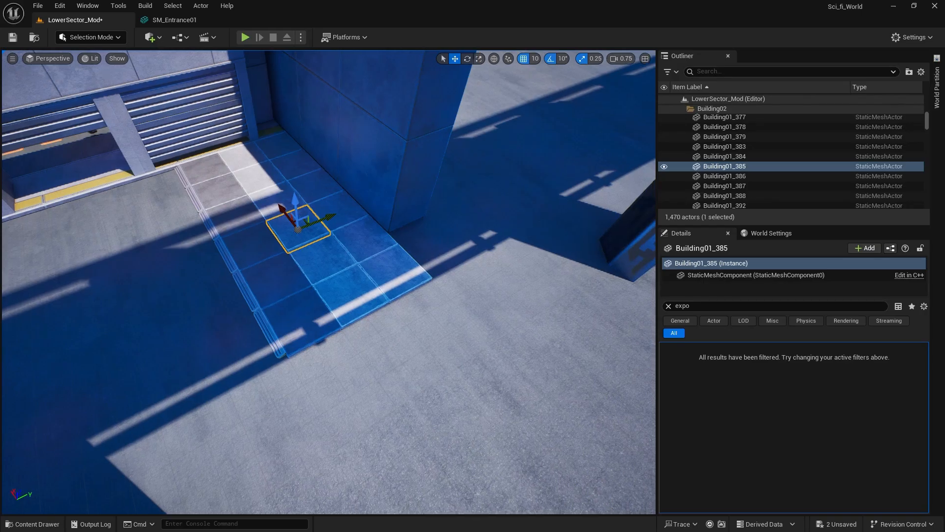
right_click_drag(497, 164, 424, 160)
mouse_move(606, 138)
right_mouse_down()
mouse_move(650, 138)
mouse_move(606, 138)
right_mouse_up()
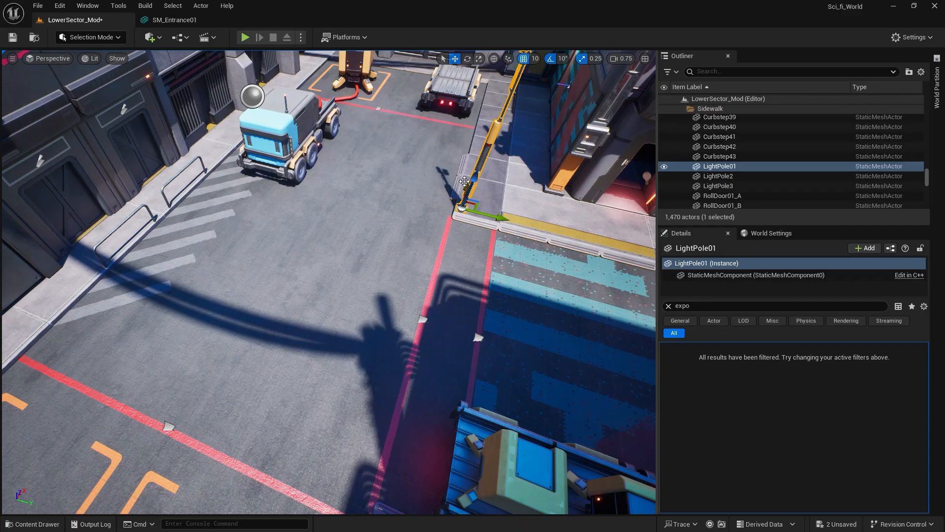
left_click_drag(465, 182, 454, 473, "alt+shift")
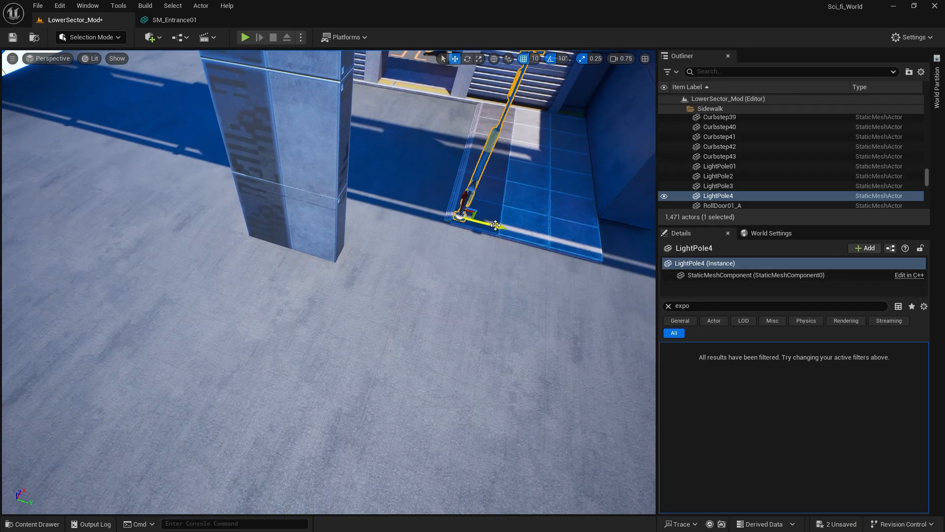
right_click_drag(495, 225, 488, 292)
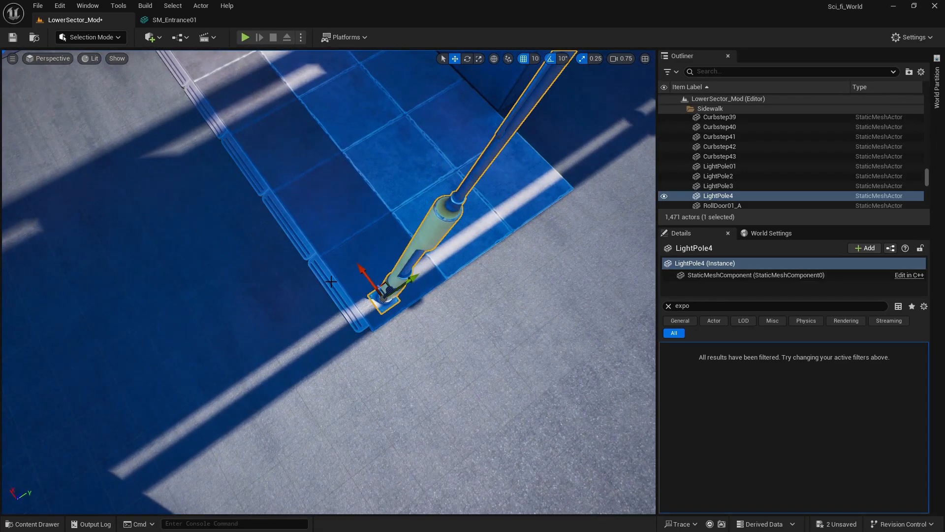
Duplicate three curb steps from the new sidewalk's long side and rotate and move the copies along its open end by the light pole.
left_click(331, 283)
left_click(288, 224, "ctrl")
left_click(249, 168, "ctrl")
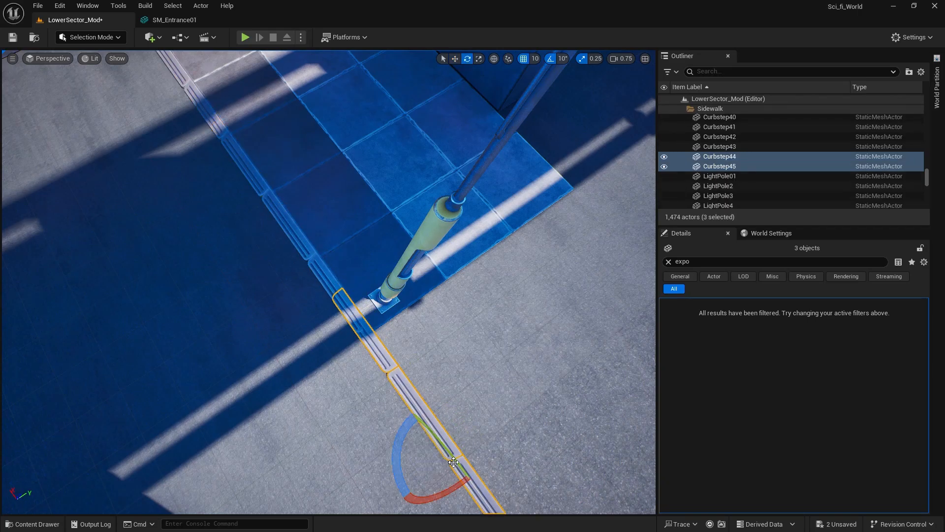
left_click_drag(395, 453, 401, 500)
left_click_drag(453, 446, 517, 243)
left_click(582, 157)
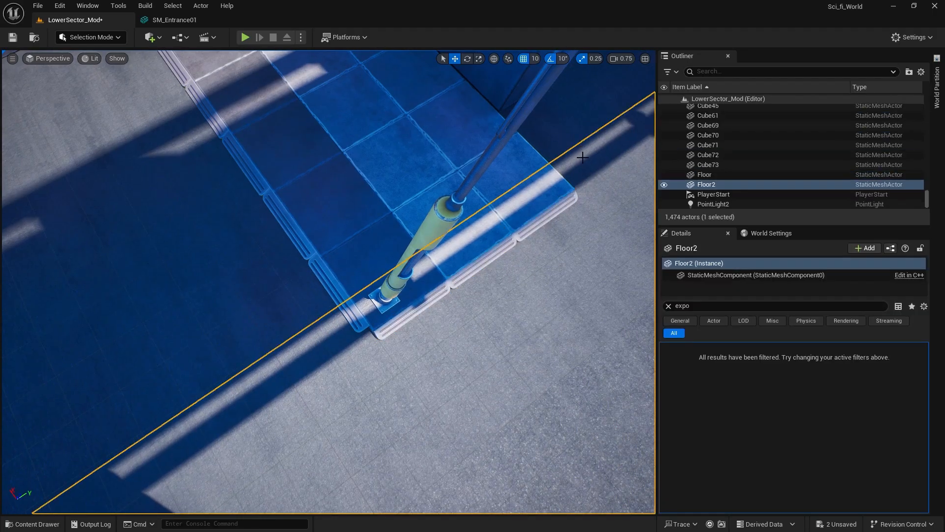
key("ctrl+s")
left_click(610, 184)
key("f")
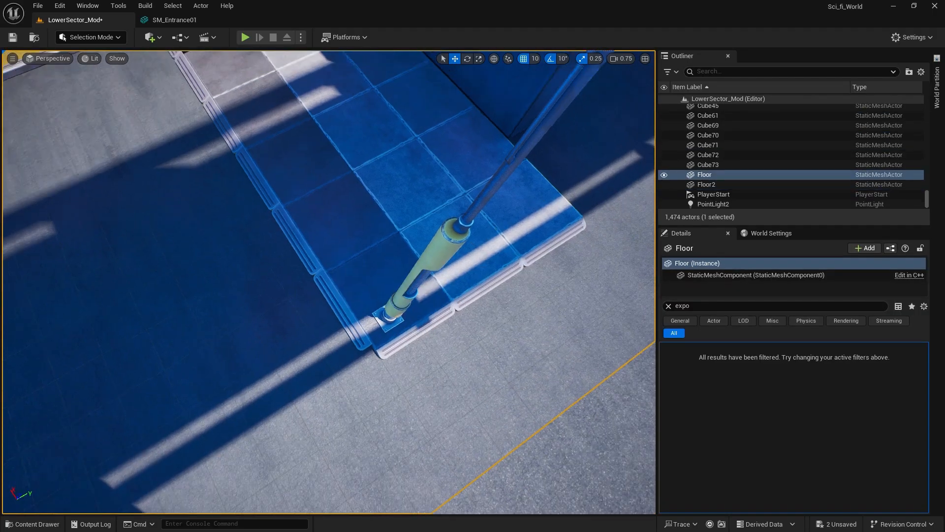
Examine the column pieces Building01_263, Building01_264 and Building01_265 on the building facade and check the SkyTower models folder.
right_click_drag(329, 282, 394, 224)
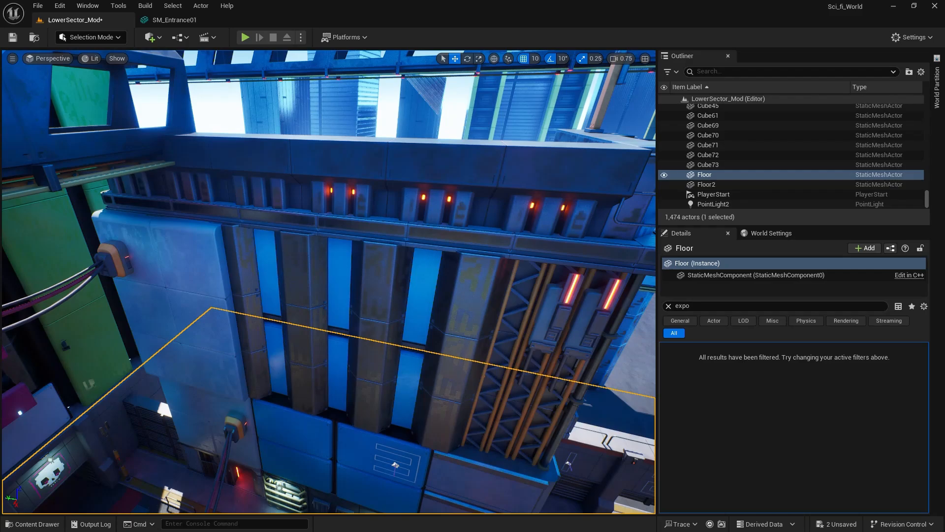
left_click(462, 318)
right_click_drag(469, 296, 466, 296)
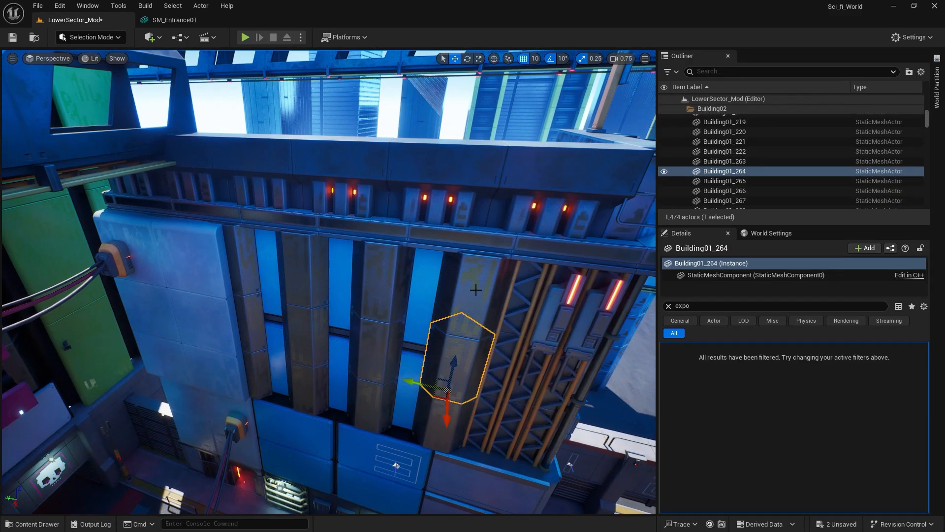
left_click(475, 290)
left_click(447, 377)
left_click(410, 420, "ctrl")
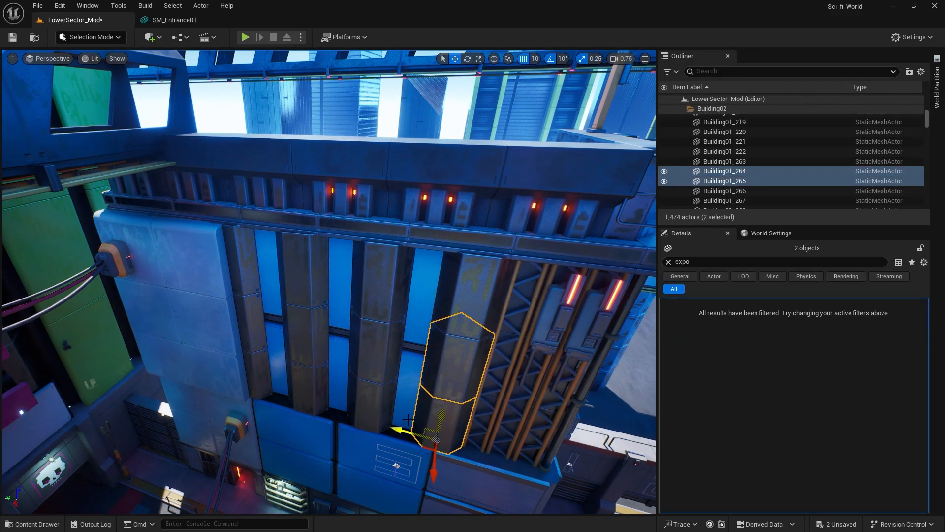
left_click(455, 312)
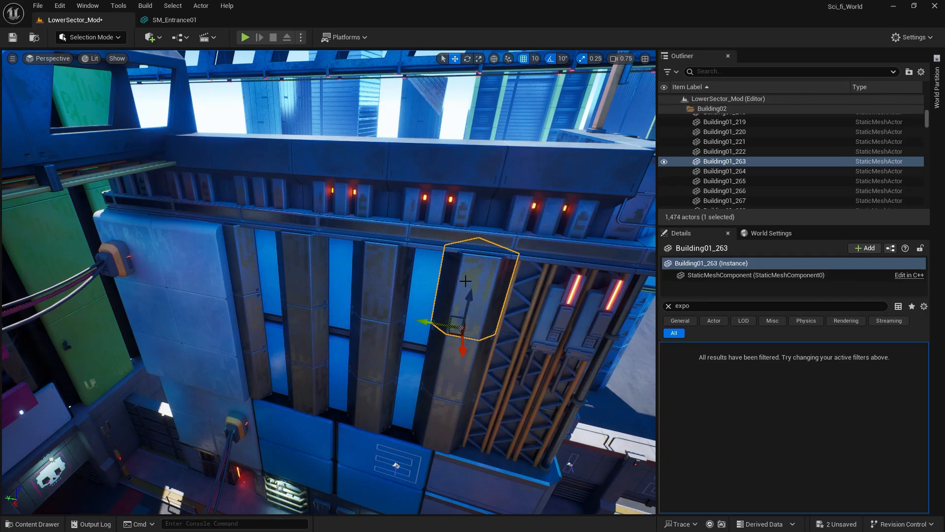
key("ctrl+space")
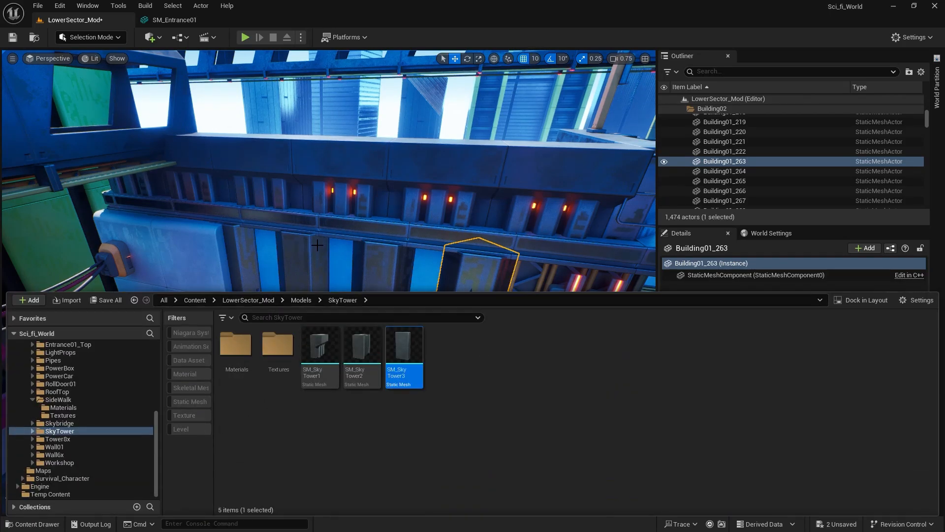
Look over the tower facade, the street with the parked truck and the numbered gate wall from several viewpoints.
right_click_drag(318, 245, 876, 141)
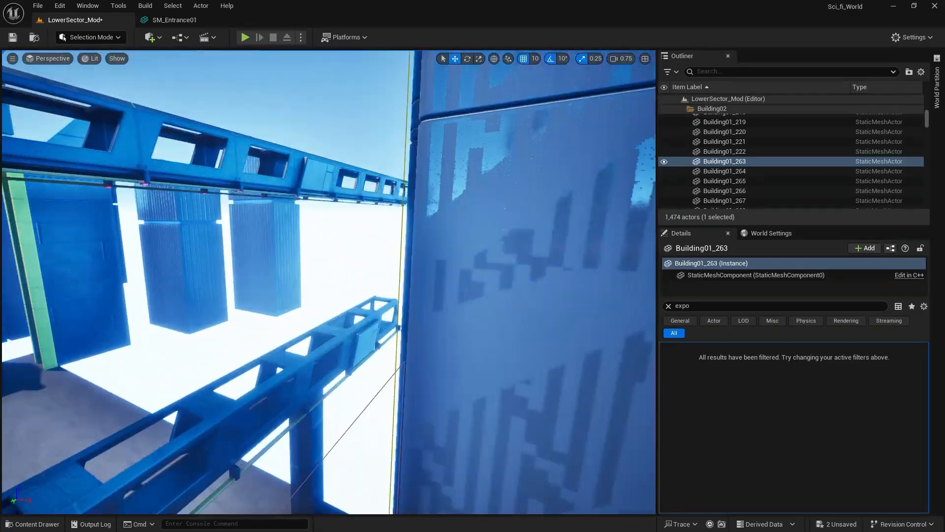
mouse_move(329, 282)
right_mouse_down()
mouse_move(388, 298)
mouse_move(468, 290)
mouse_move(551, 318)
mouse_move(689, 329)
mouse_move(743, 350)
mouse_move(314, 281)
mouse_move(266, 318)
mouse_move(299, 313)
mouse_move(489, 345)
mouse_move(450, 374)
mouse_move(449, 392)
mouse_move(517, 390)
right_mouse_up()
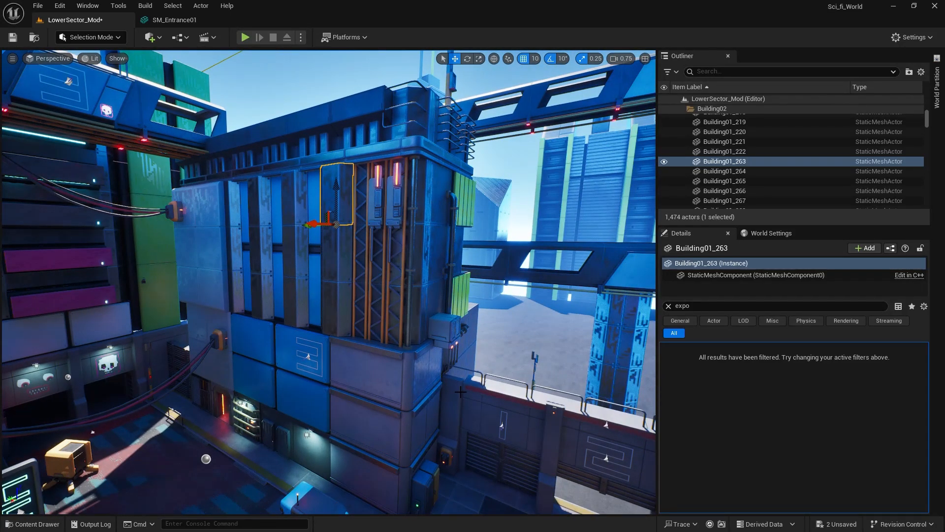
right_click_drag(446, 393, 446, 393)
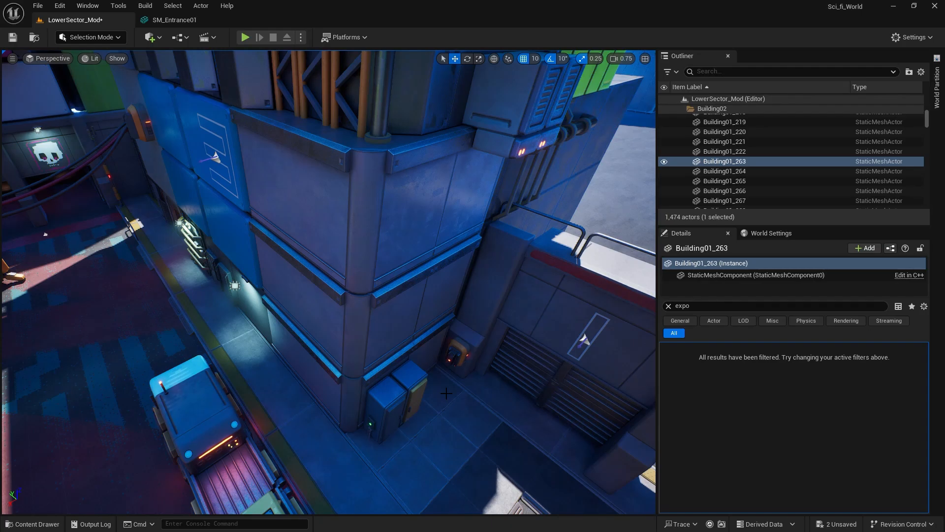
right_click_drag(459, 375, 461, 344)
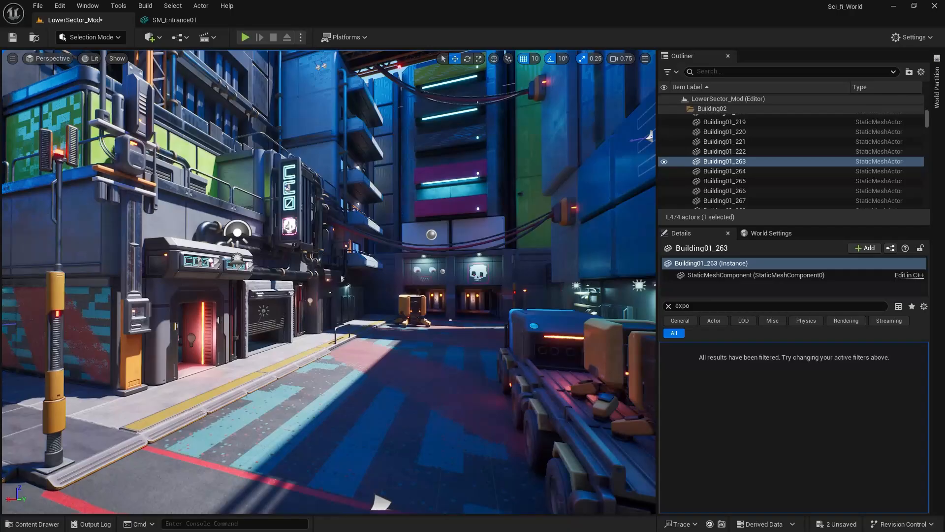
right_click_drag(329, 282, 482, 282)
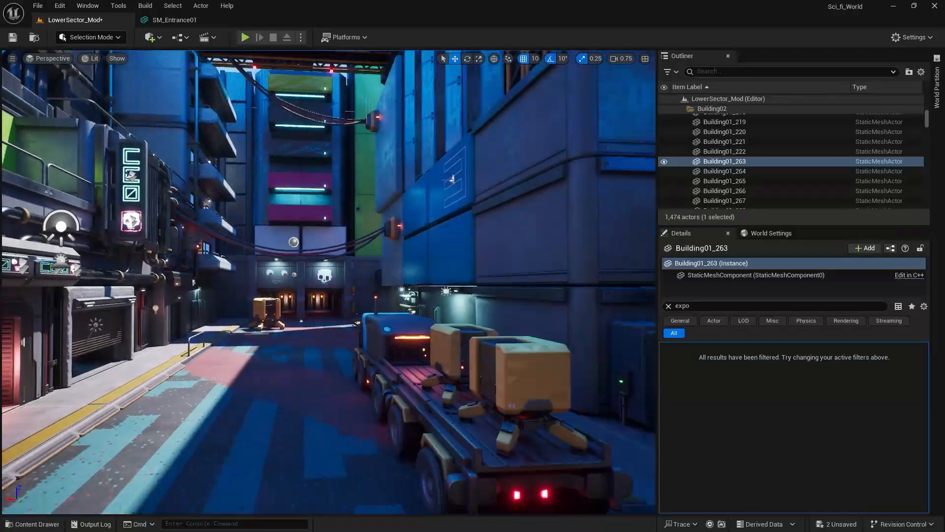
right_click_drag(328, 282, 491, 300)
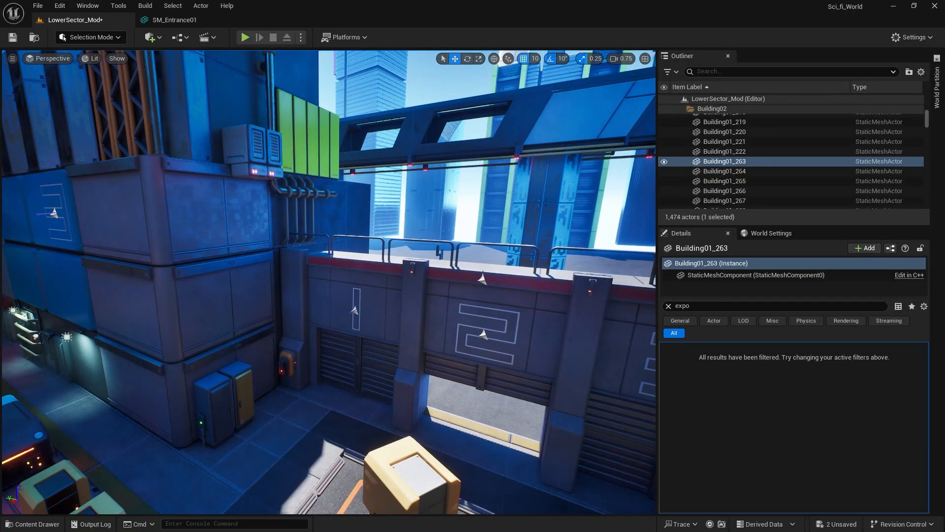
right_click_drag(462, 314, 549, 314)
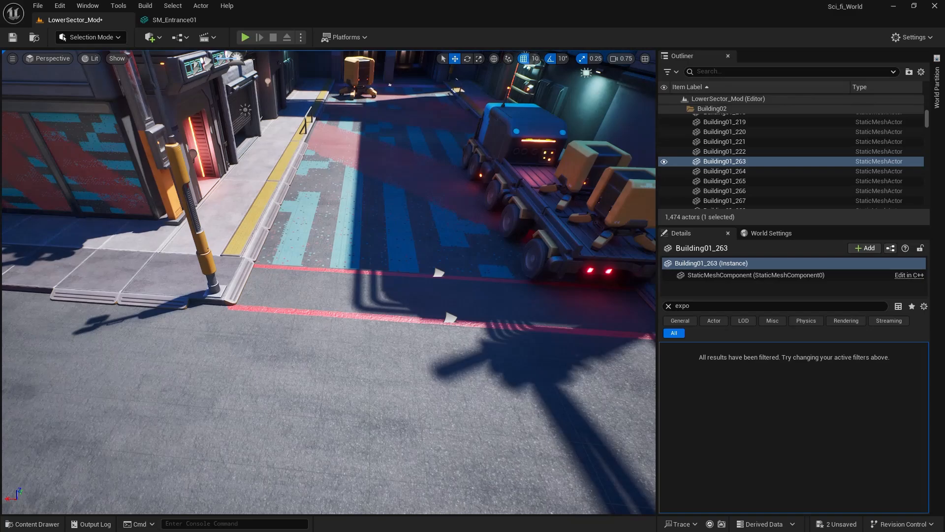
right_click_drag(426, 296, 581, 200)
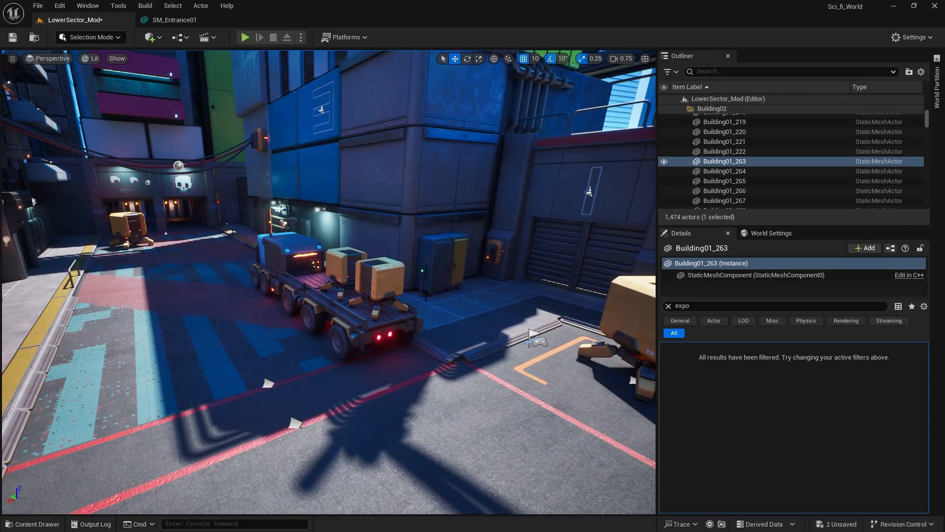
right_click_drag(426, 296, 573, 295)
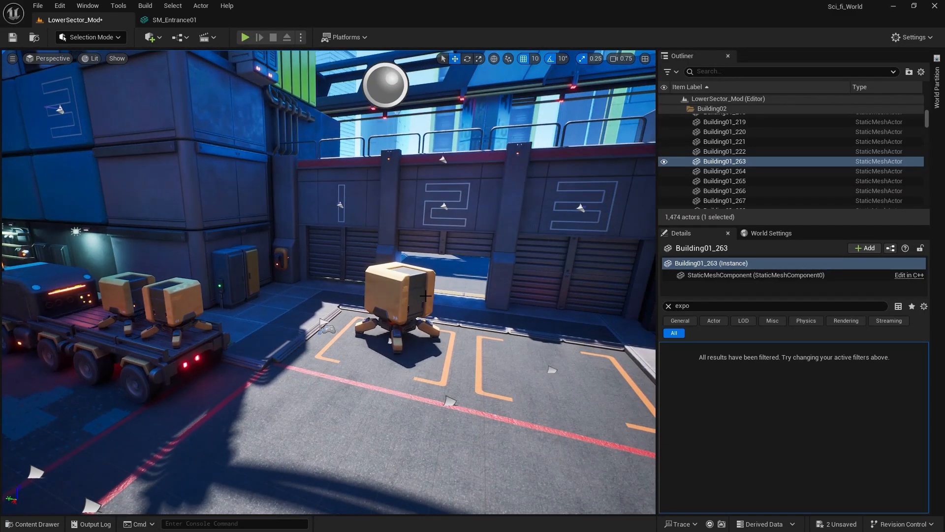